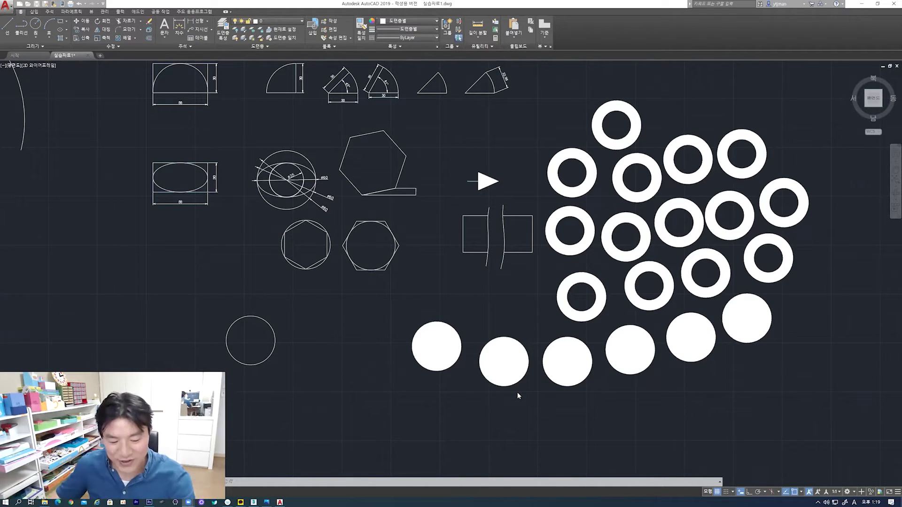
# Zoom and pan away from the earlier practice shapes until a blank drawing area is shown
pyautogui.scroll(-2, 469, 371)
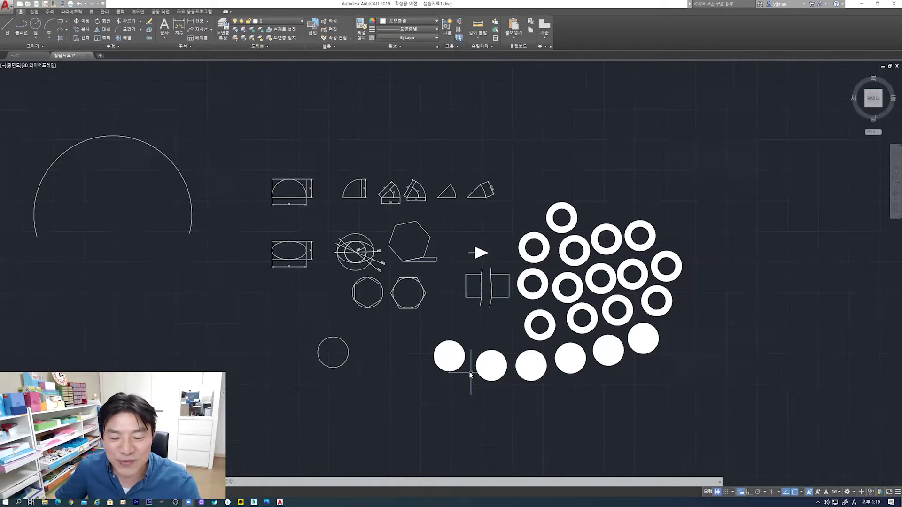
pyautogui.scroll(5, 470, 371)
pyautogui.scroll(-2, 468, 380)
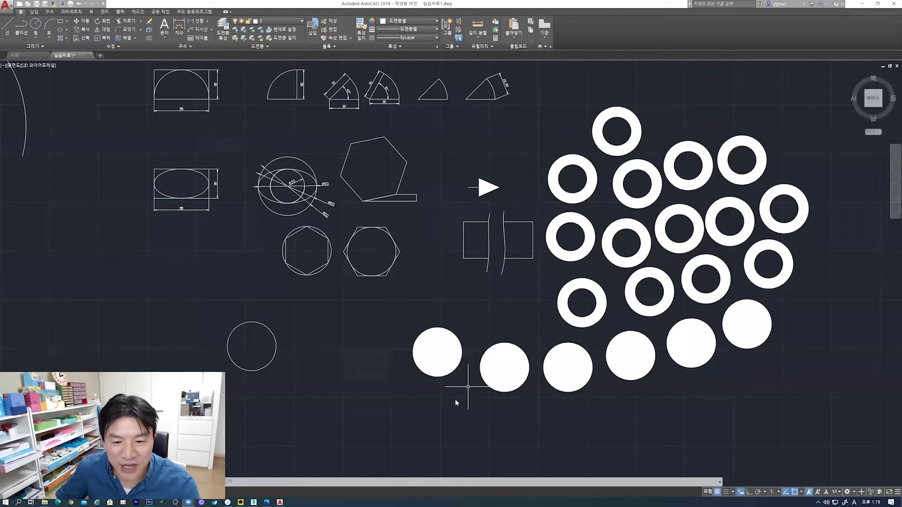
pyautogui.moveTo(465, 371); pyautogui.dragTo(492, 326, button='middle')
pyautogui.press('alt')
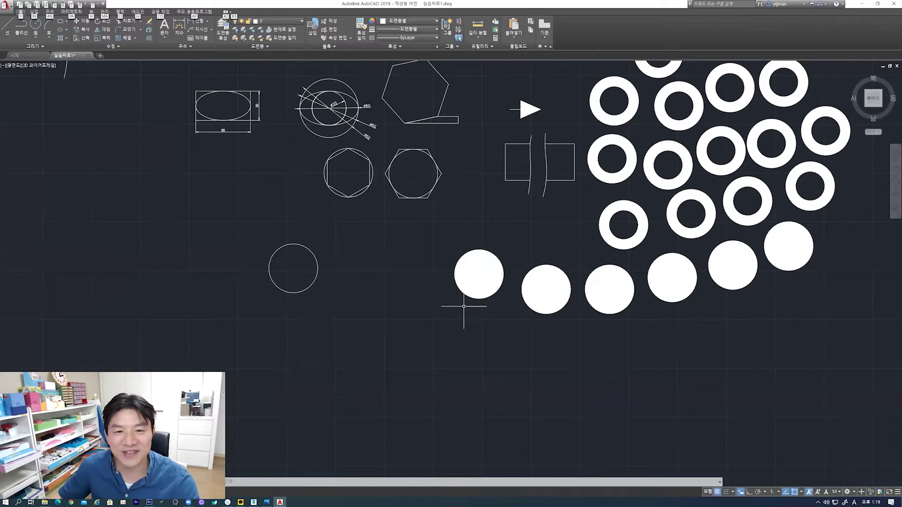
pyautogui.scroll(-1, 463, 306)
pyautogui.scroll(-2, 458, 310)
pyautogui.moveTo(439, 306); pyautogui.dragTo(480, 292, button='middle')
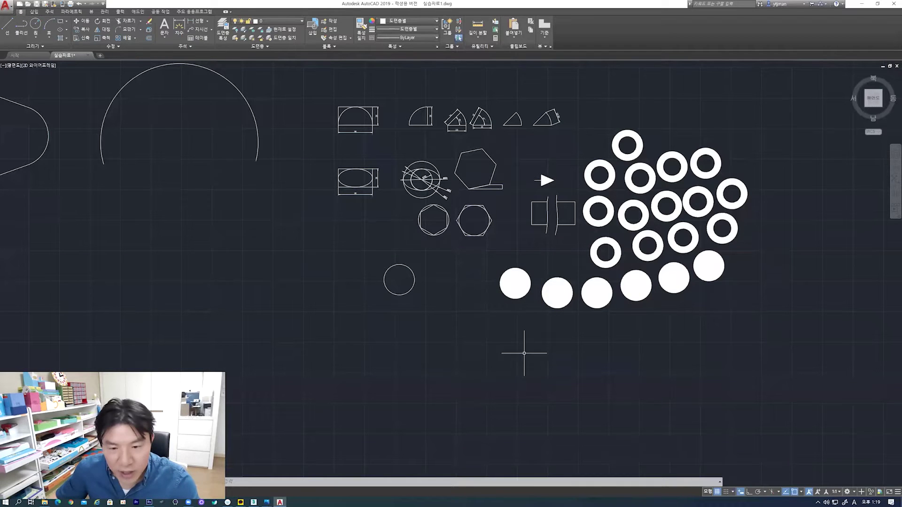
pyautogui.moveTo(335, 281)
pyautogui.mouseDown(button='middle')
pyautogui.moveTo(415, 312)
pyautogui.moveTo(397, 257)
pyautogui.mouseUp(button='middle')
pyautogui.scroll(-2, 415, 311)
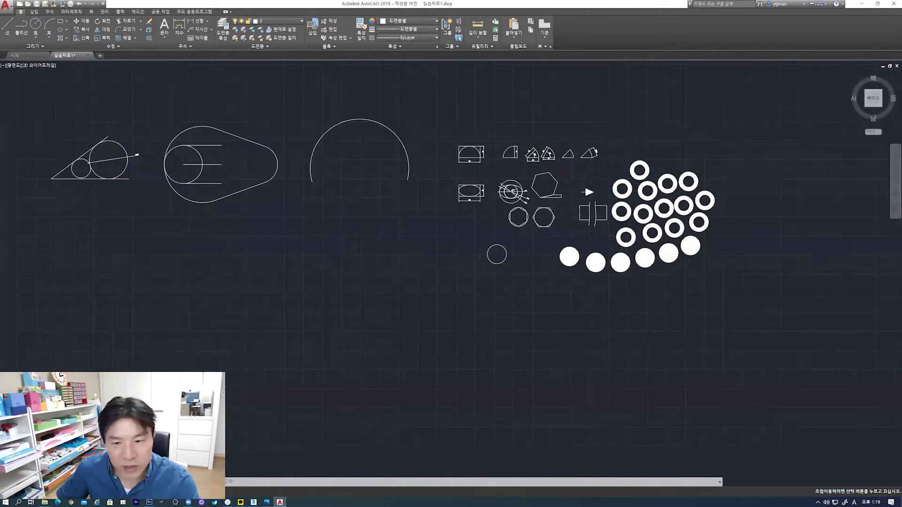
pyautogui.scroll(-2, 485, 305)
pyautogui.scroll(4, 486, 328)
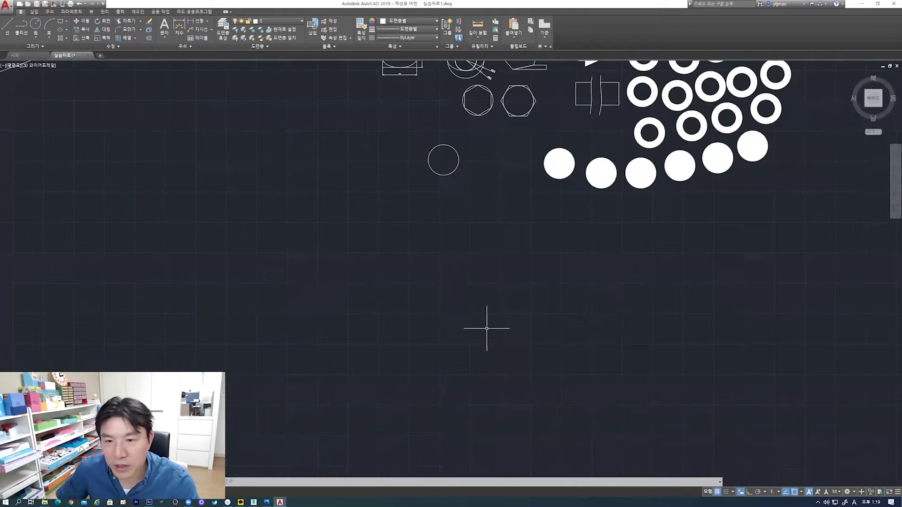
pyautogui.moveTo(487, 329); pyautogui.dragTo(487, 292, button='middle')
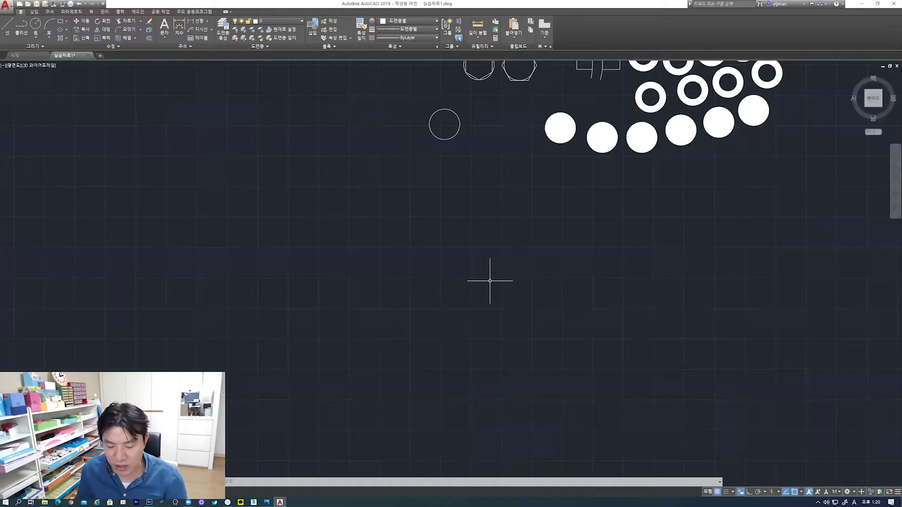
pyautogui.moveTo(517, 307)
pyautogui.mouseDown(button='middle')
pyautogui.moveTo(505, 274)
pyautogui.moveTo(483, 277)
pyautogui.mouseUp(button='middle')
pyautogui.scroll(-2, 500, 267)
pyautogui.scroll(5, 473, 243)
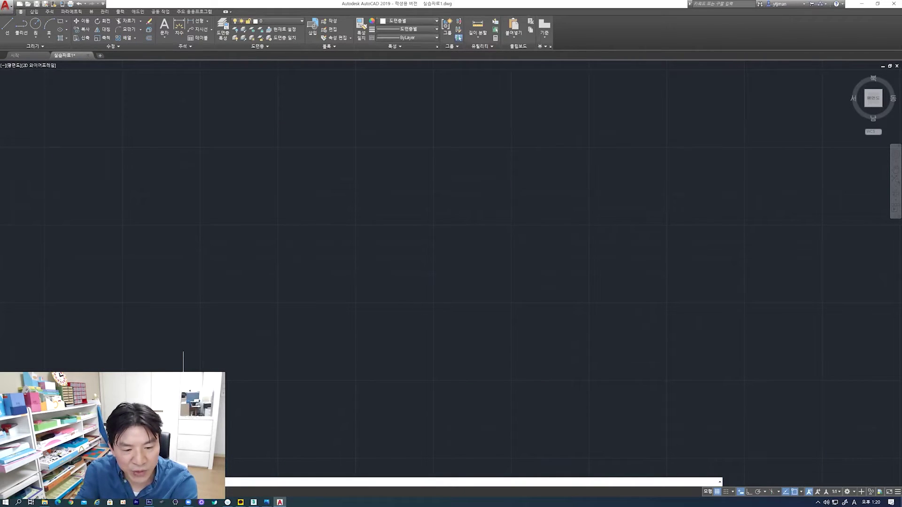
# Start an offset and then a line, cancelling both unfinished commands
pyautogui.write('o')
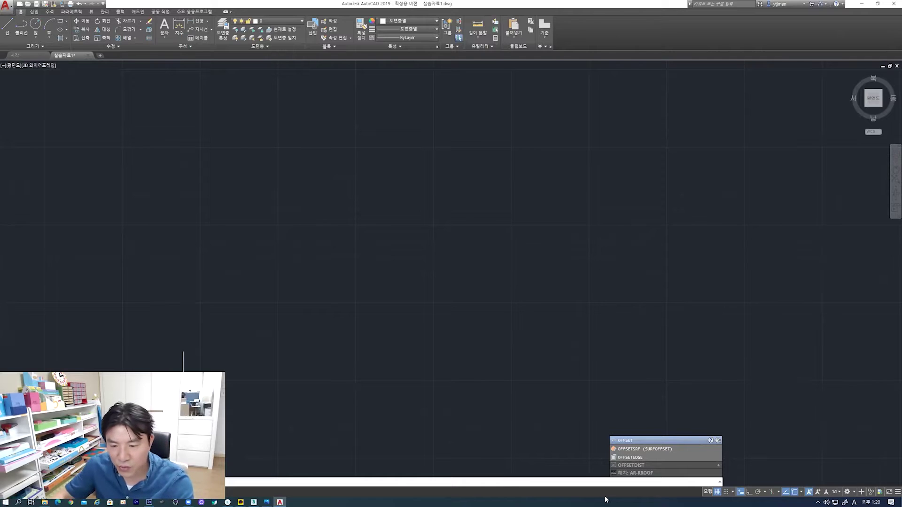
pyautogui.click(623, 444)
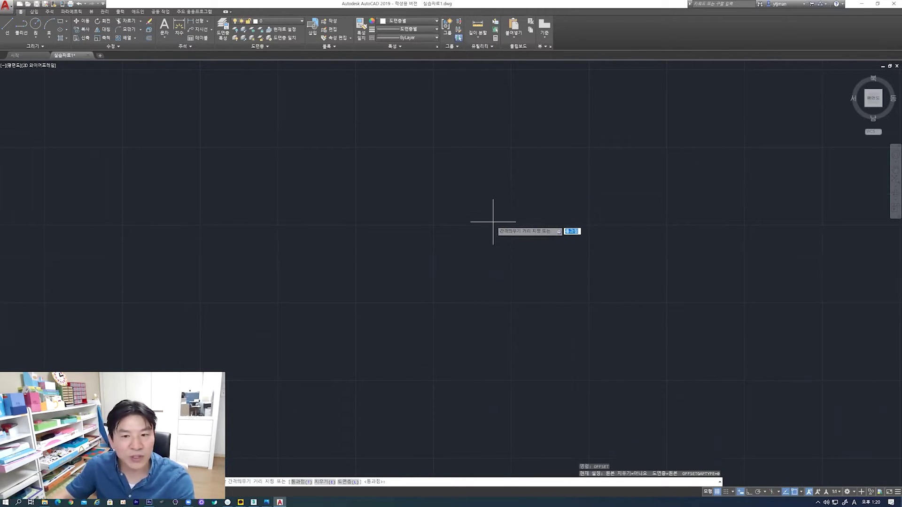
pyautogui.press('Escape')
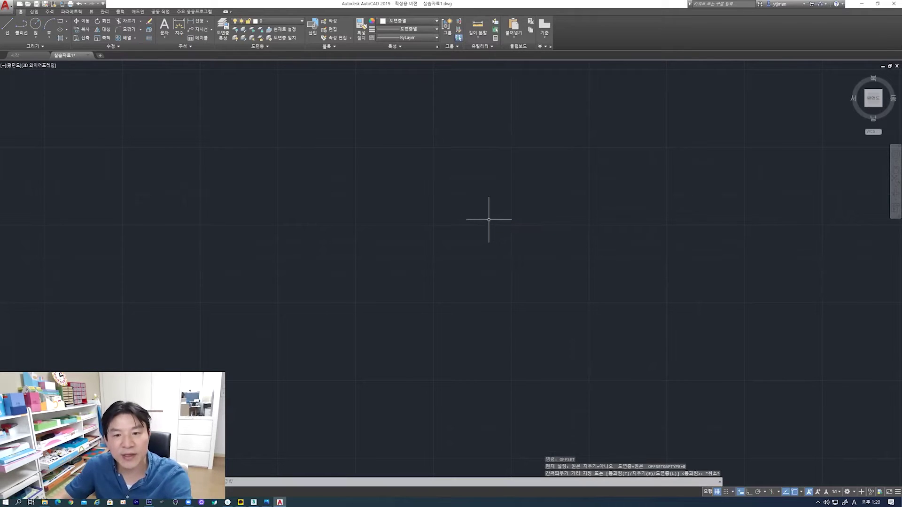
pyautogui.click(9, 28)
pyautogui.click(430, 138)
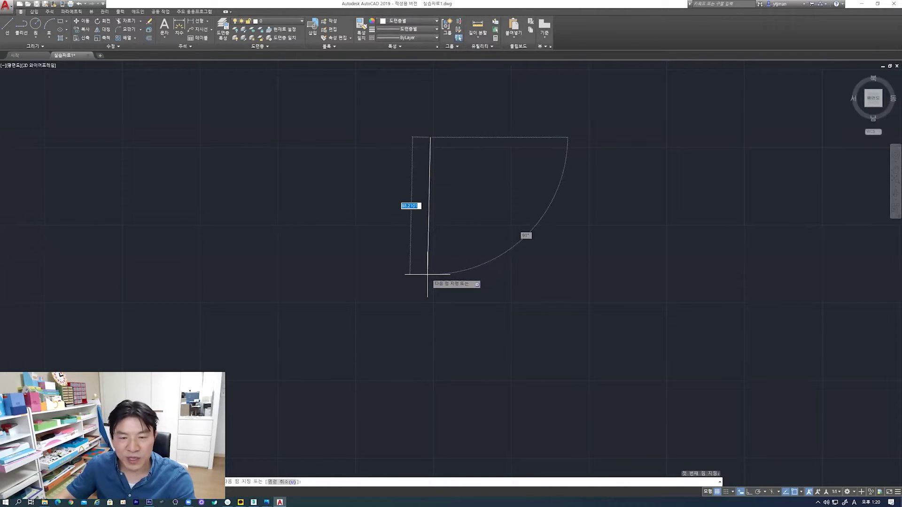
pyautogui.press('Escape')
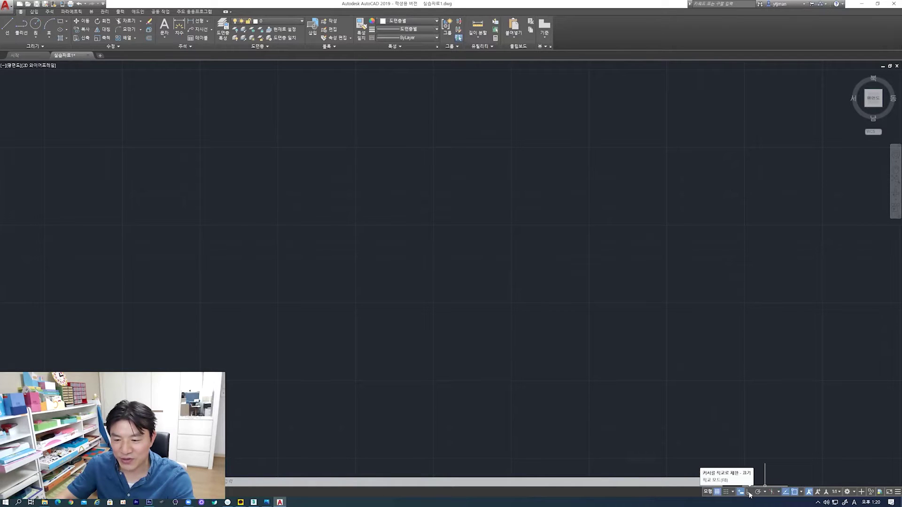
# Turn on Ortho and draw a vertical line from a top point straight down
pyautogui.click(748, 492)
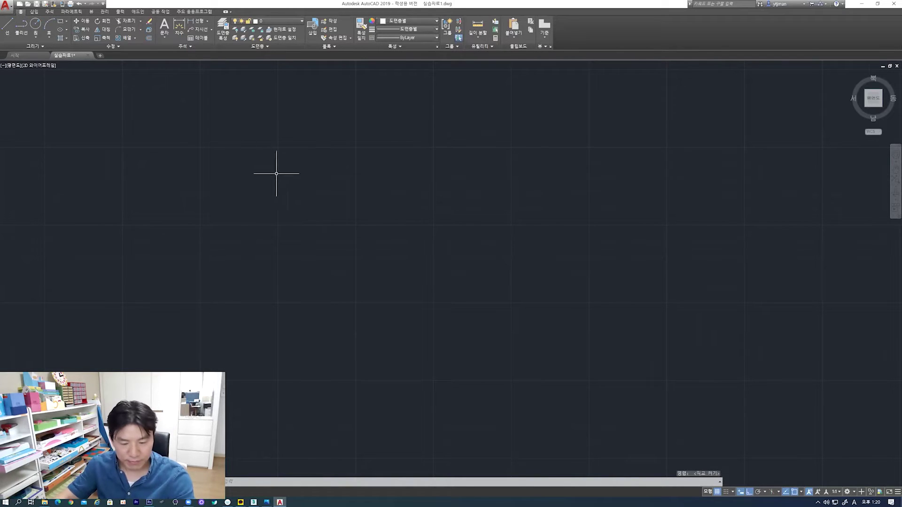
pyautogui.click(7, 26)
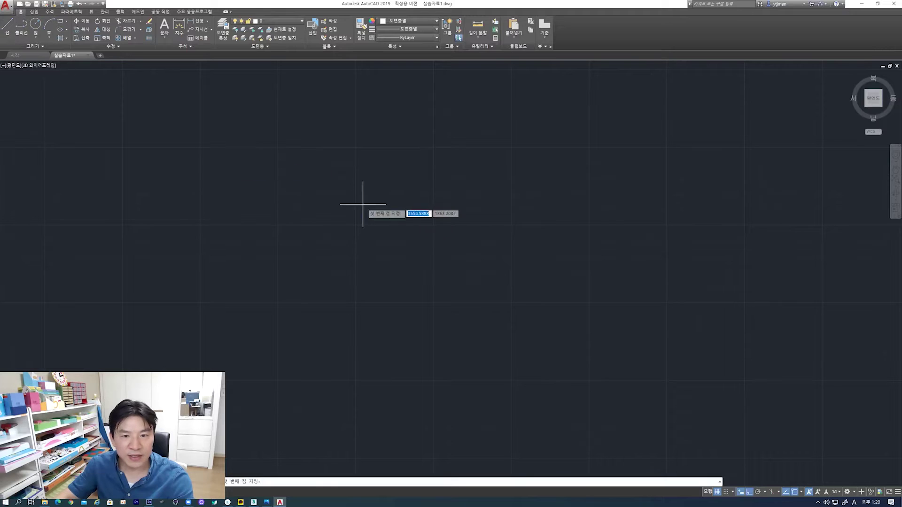
pyautogui.click(406, 140)
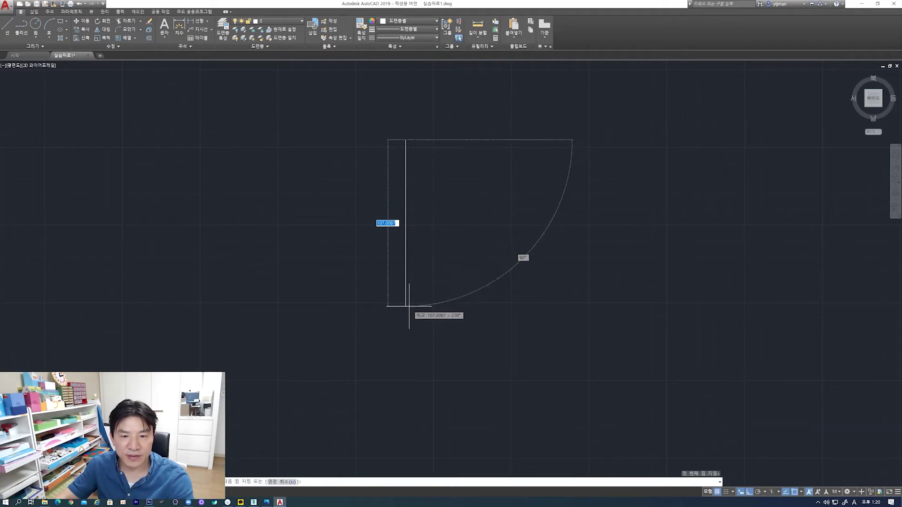
pyautogui.click(408, 306)
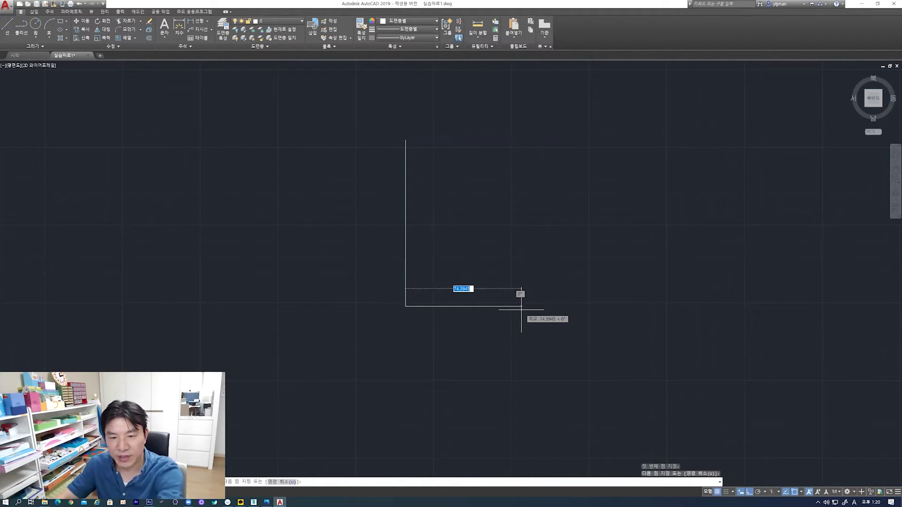
pyautogui.press('Return')
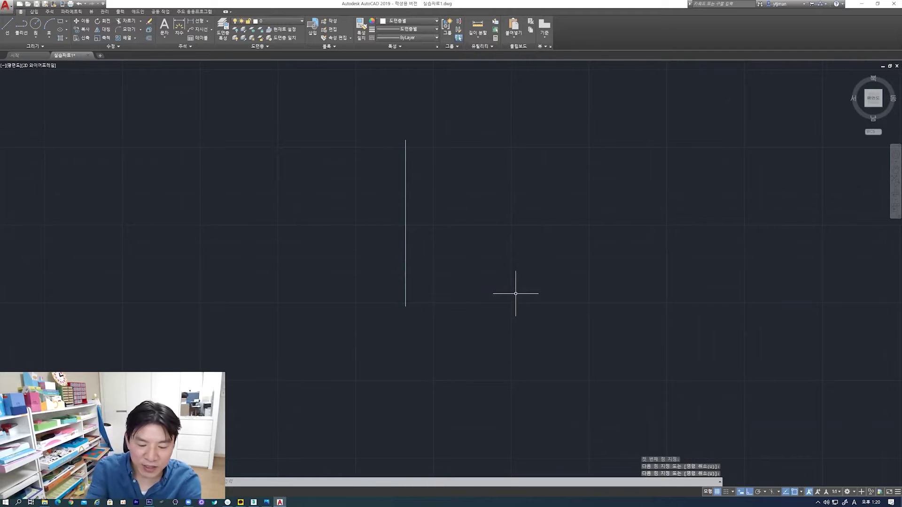
# Offset the vertical line rightward repeatedly at distance 10, giving seven parallel lines
pyautogui.write('o')
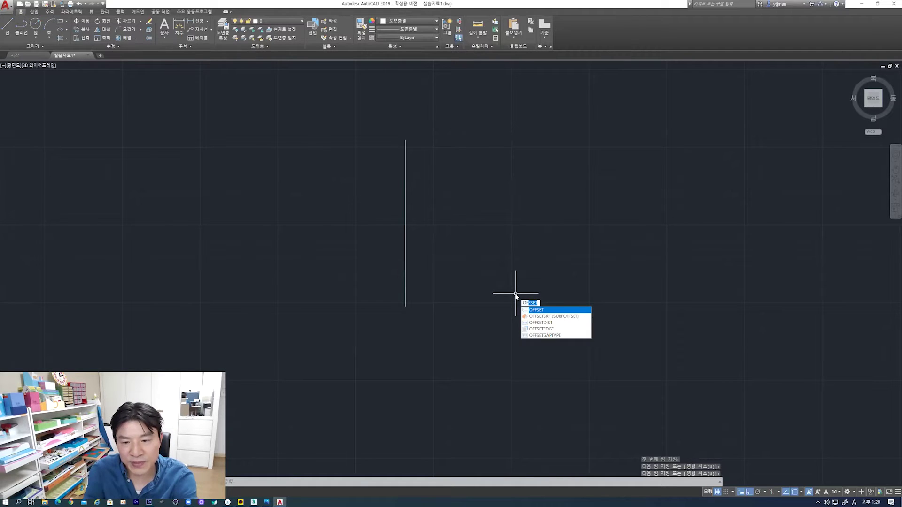
pyautogui.press('Return')
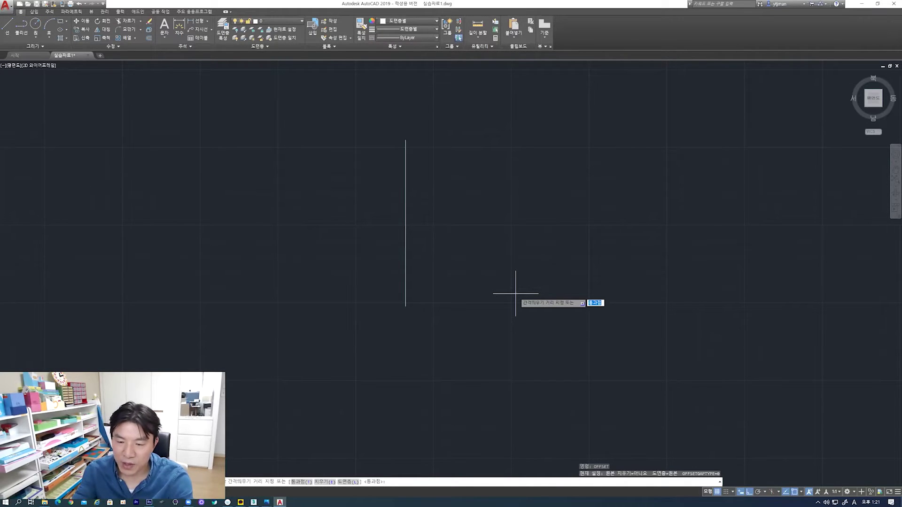
pyautogui.write('10')
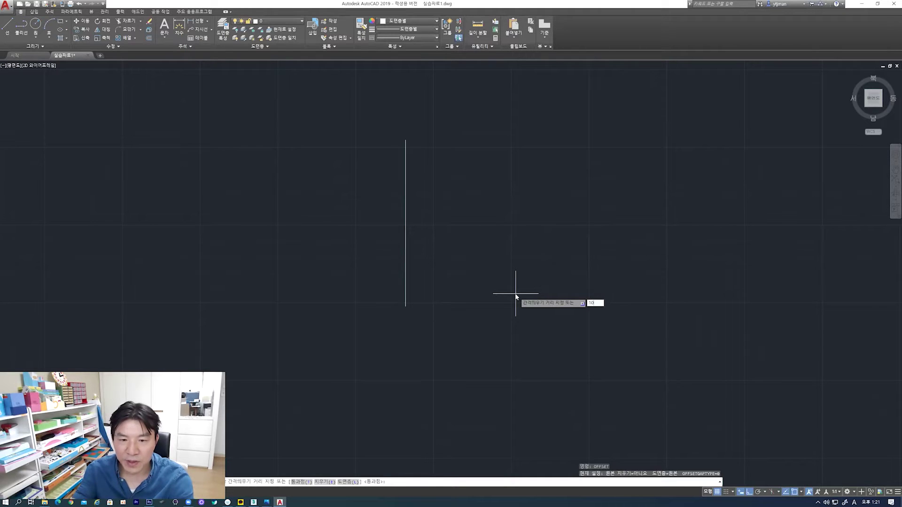
pyautogui.press('Return')
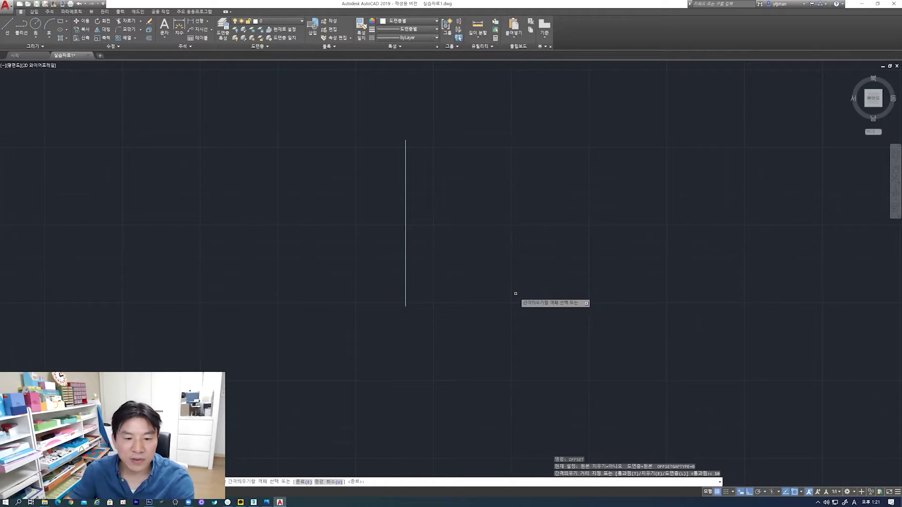
pyautogui.click(404, 225)
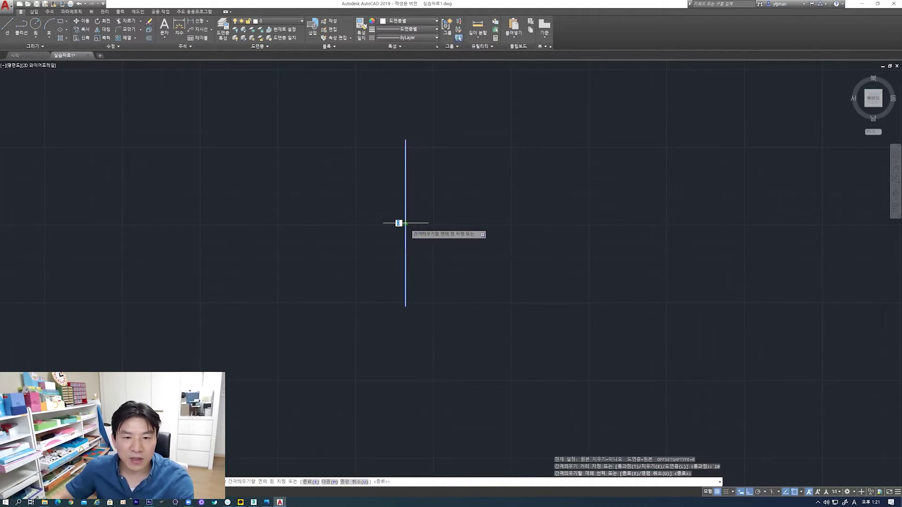
pyautogui.click(417, 225)
pyautogui.click(421, 227)
pyautogui.click(436, 227)
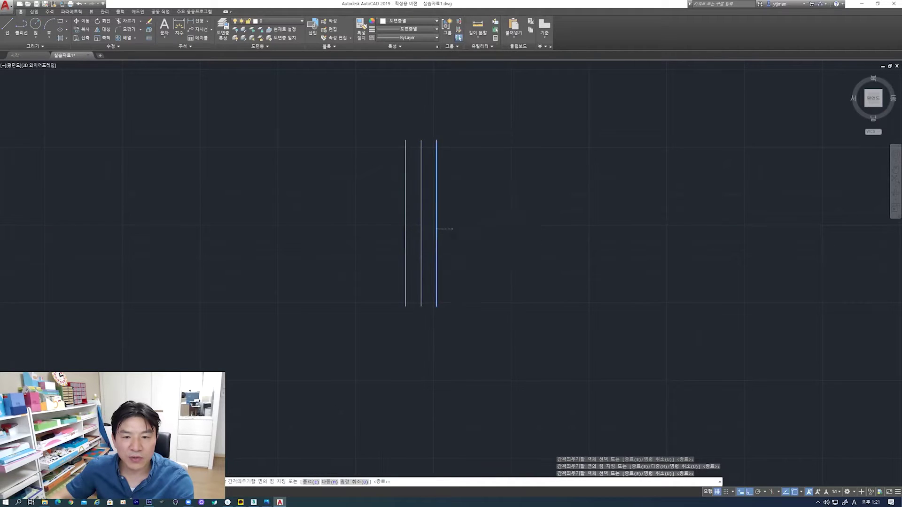
pyautogui.click(452, 229)
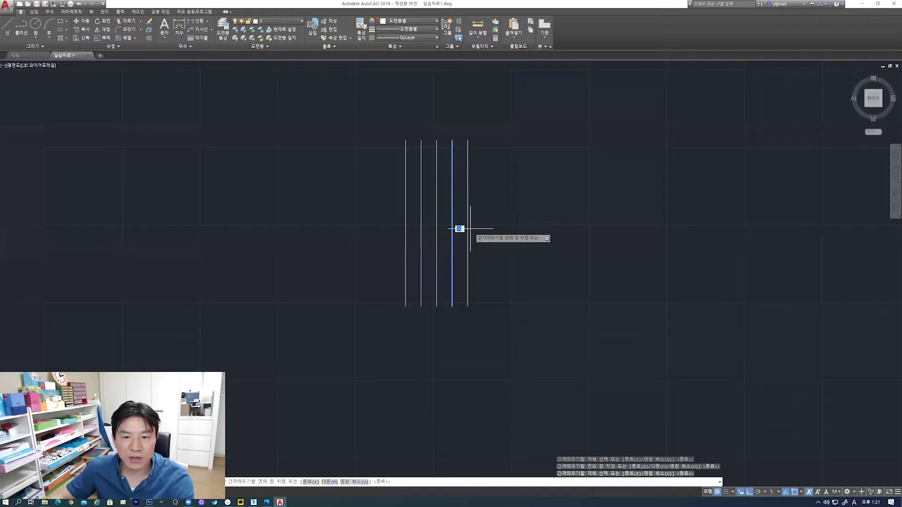
pyautogui.click(460, 228)
pyautogui.click(468, 229)
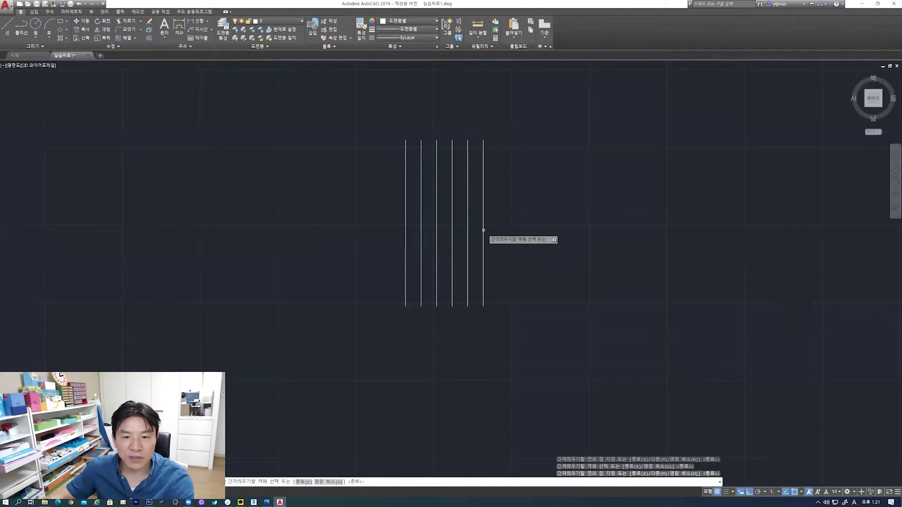
pyautogui.click(483, 237)
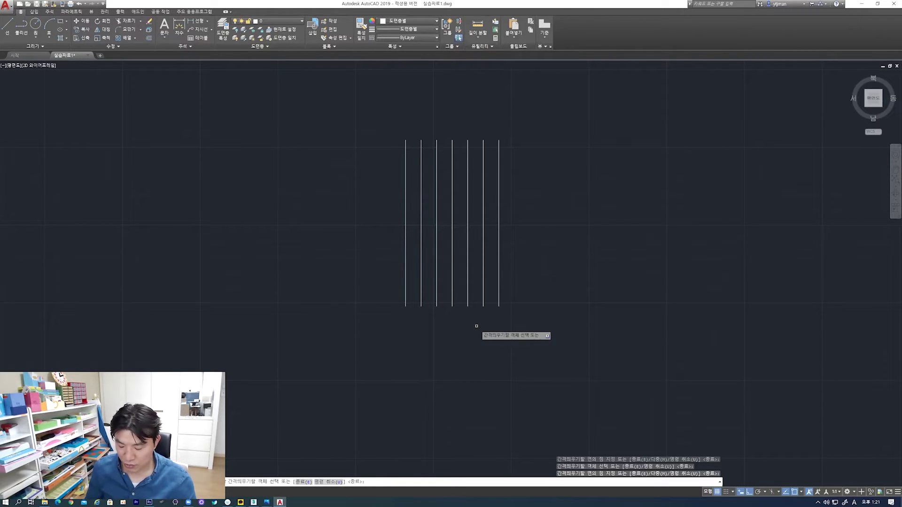
pyautogui.moveTo(443, 254); pyautogui.dragTo(358, 262, button='middle')
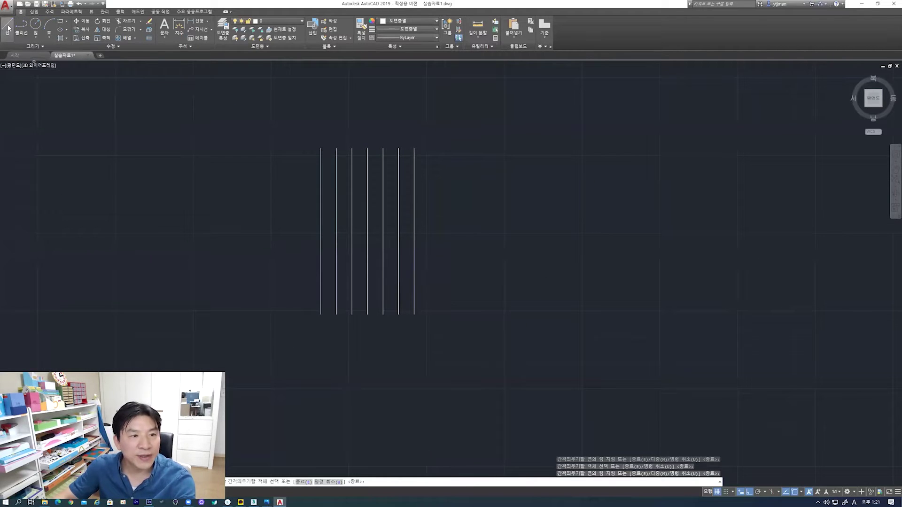
# Draw a circle to the right of the vertical lines
pyautogui.click(35, 26)
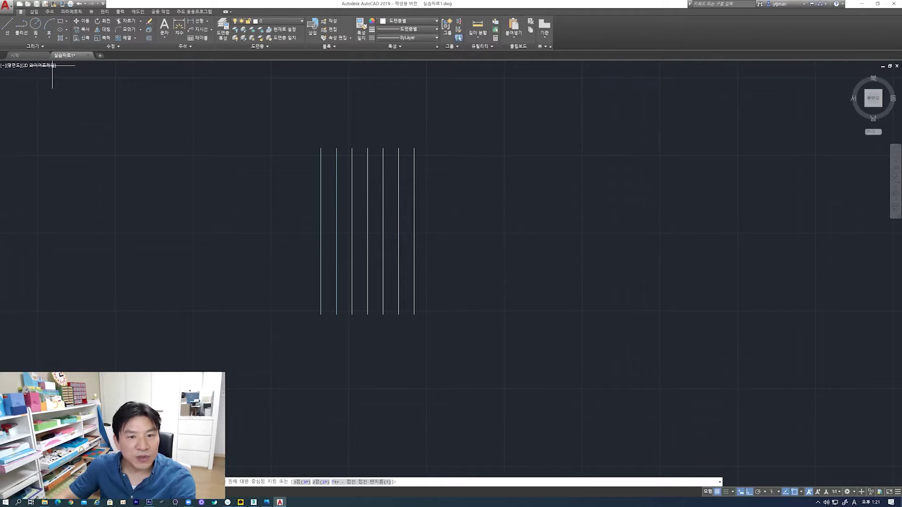
pyautogui.click(557, 234)
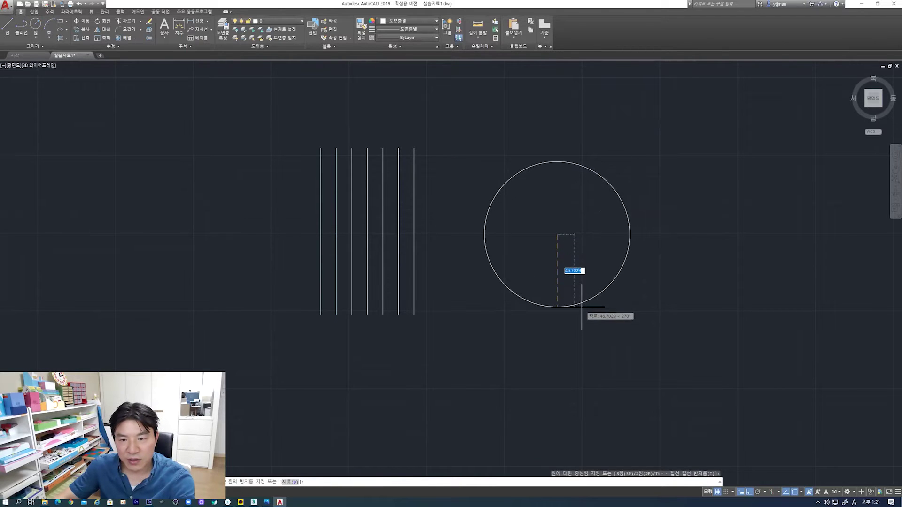
pyautogui.click(582, 306)
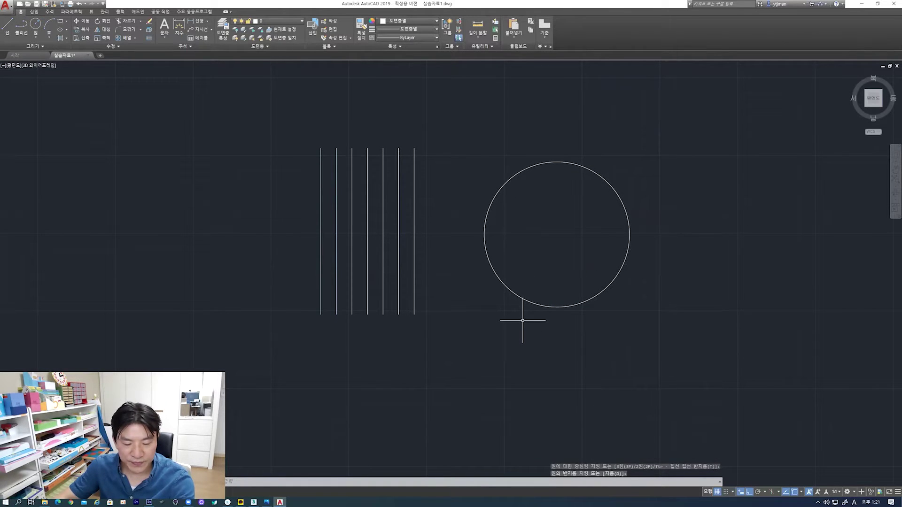
# Offset the circle 10 units inward and outward to make five concentric circles
pyautogui.write('of')
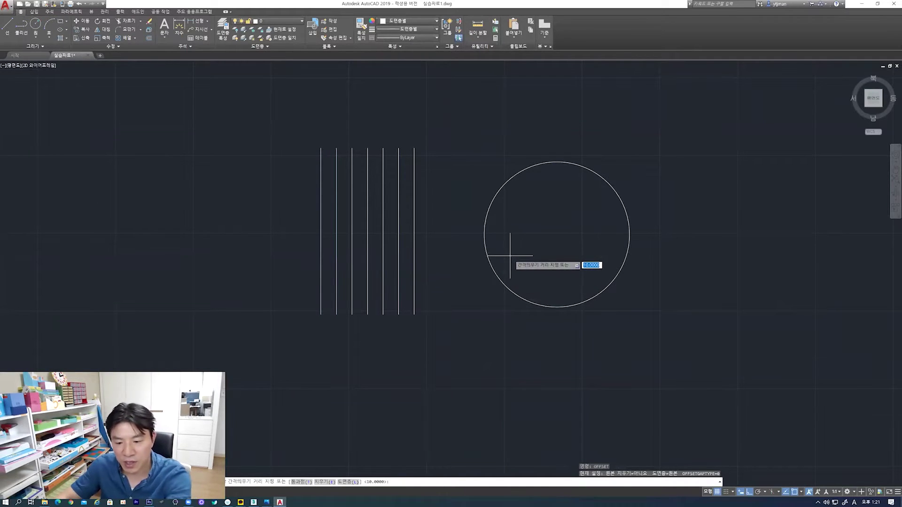
pyautogui.press('Return')
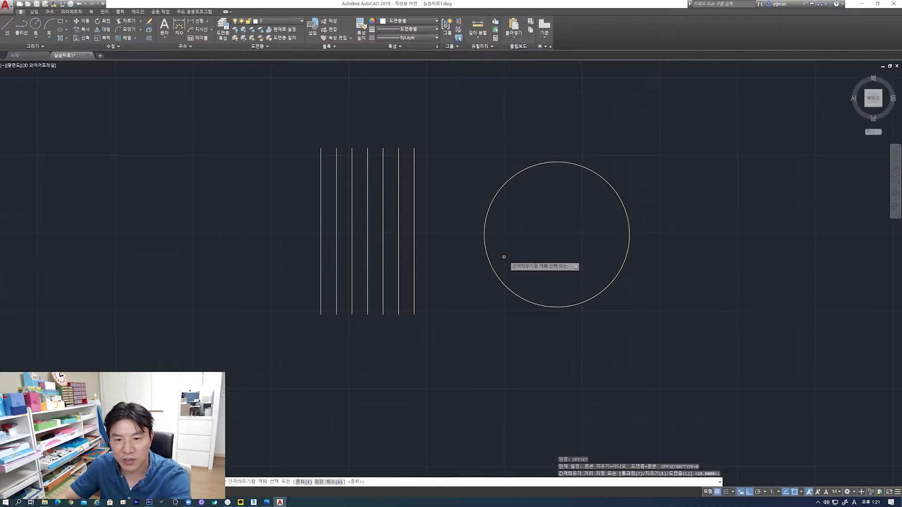
pyautogui.click(488, 256)
pyautogui.click(491, 256)
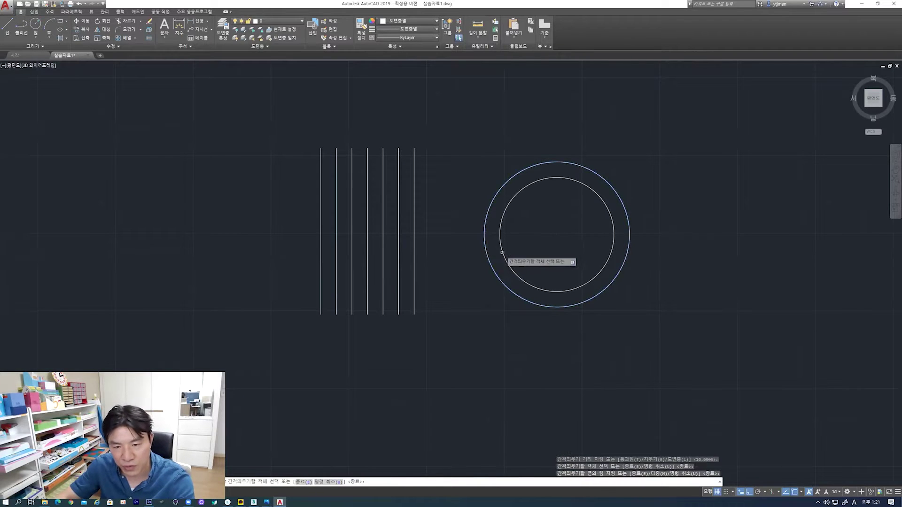
pyautogui.click(479, 254)
pyautogui.click(474, 265)
pyautogui.click(505, 260)
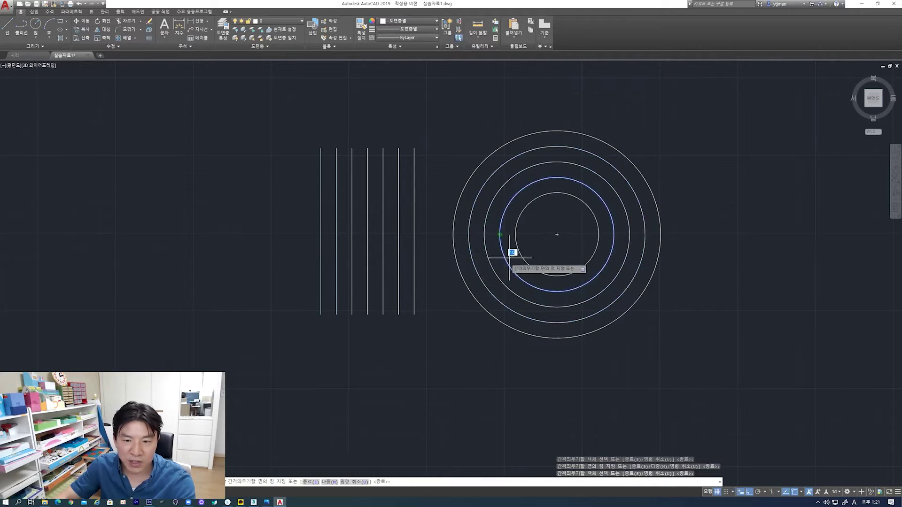
pyautogui.click(517, 253)
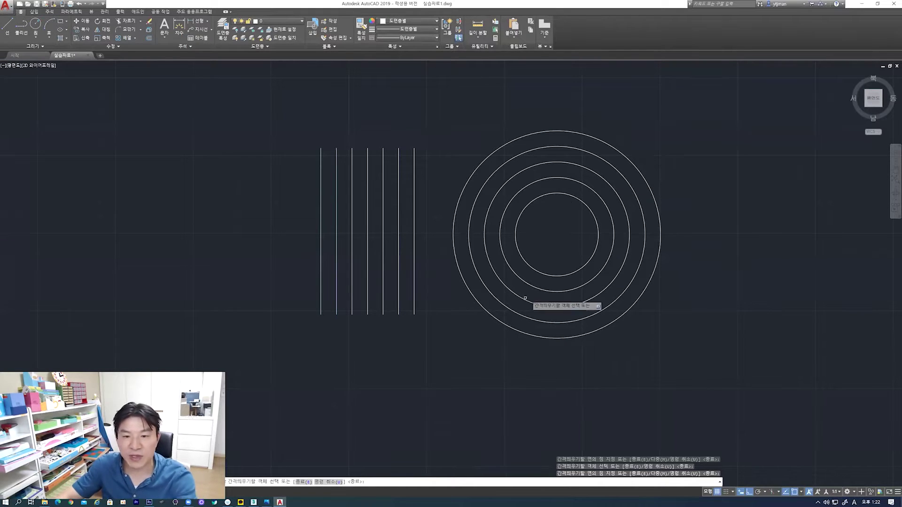
# Draw a line 24 units down and then 34 units right below the parallel lines
pyautogui.moveTo(527, 296); pyautogui.dragTo(528, 248, button='middle')
pyautogui.click(7, 26)
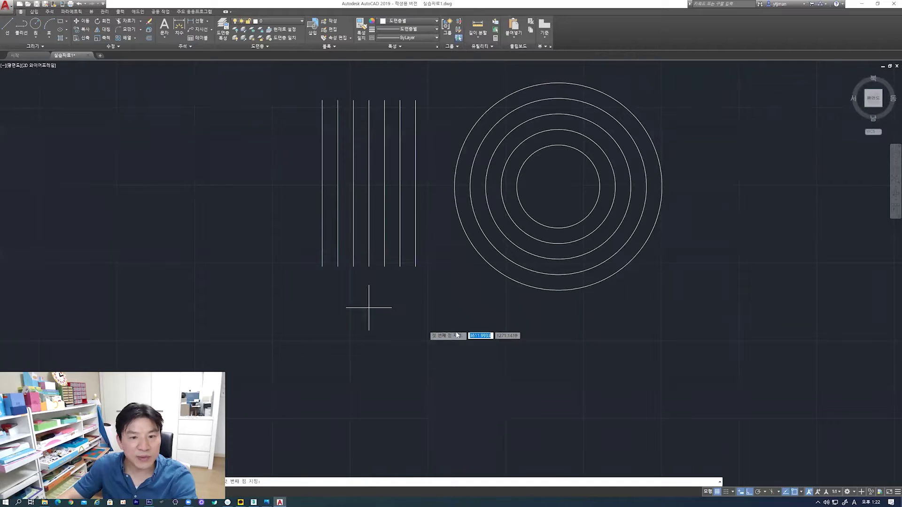
pyautogui.click(405, 296)
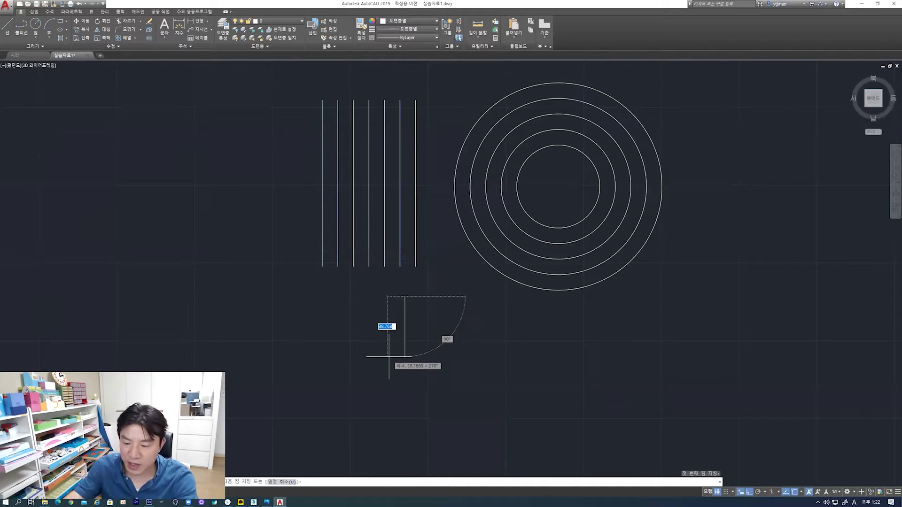
pyautogui.write('24')
pyautogui.press('Return')
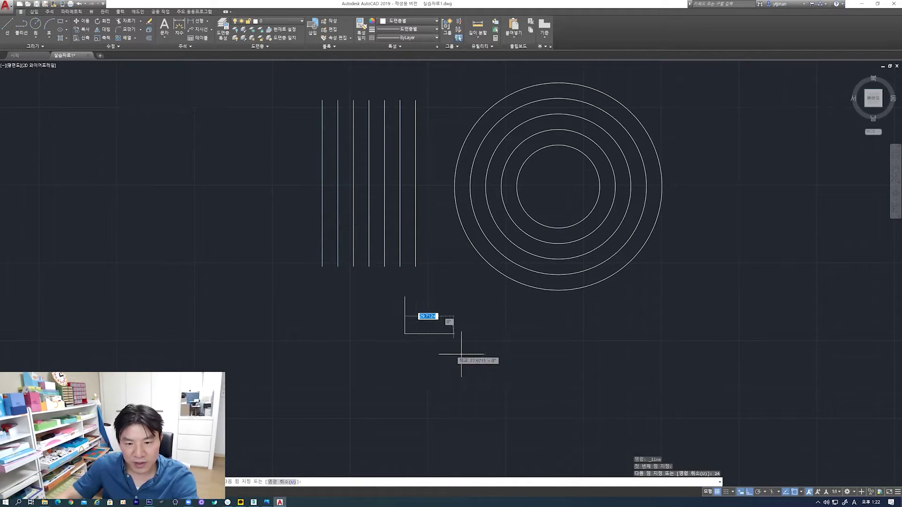
pyautogui.write('34')
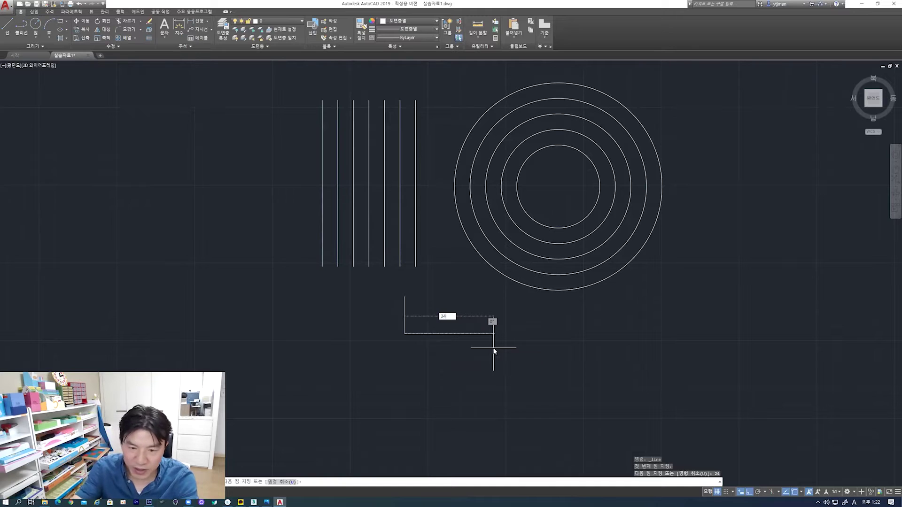
pyautogui.press('Return')
pyautogui.press('Escape')
pyautogui.scroll(4, 414, 331)
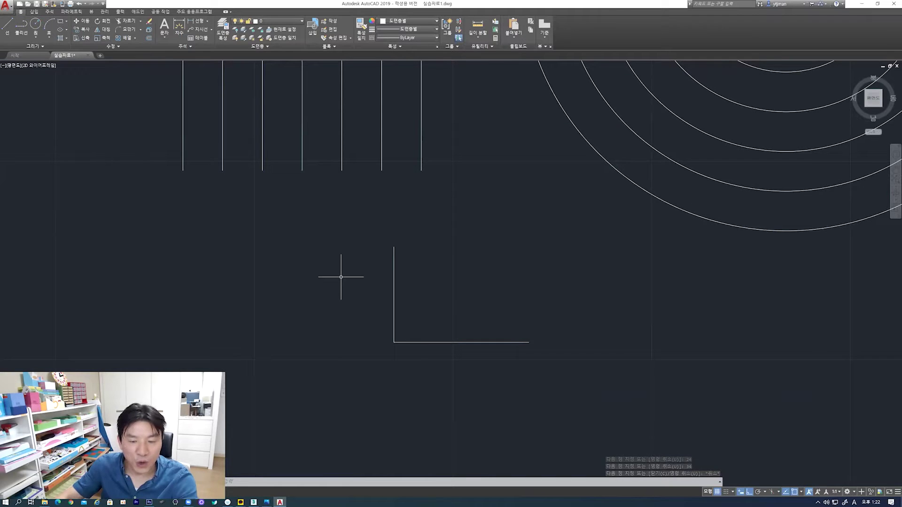
# Offset the bottom line 24 units upward to form the top edge
pyautogui.write('o')
pyautogui.press('Return')
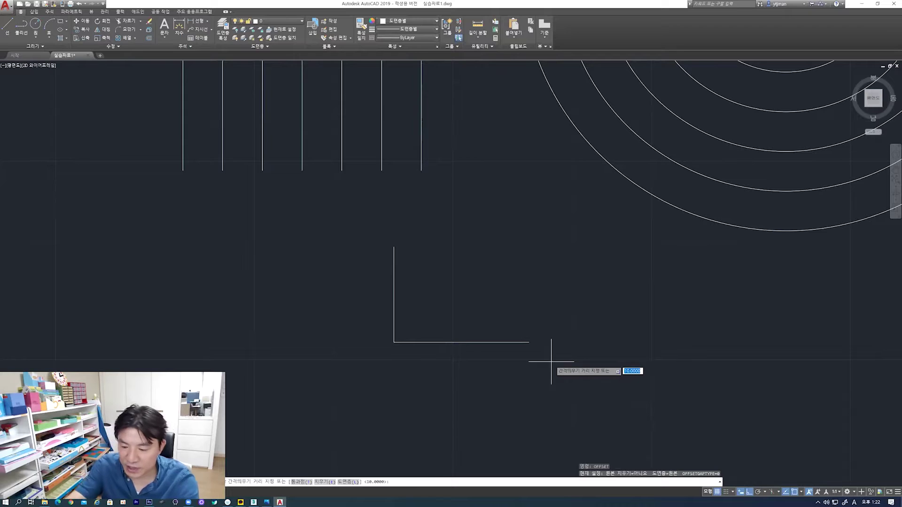
pyautogui.write('24')
pyautogui.press('Return')
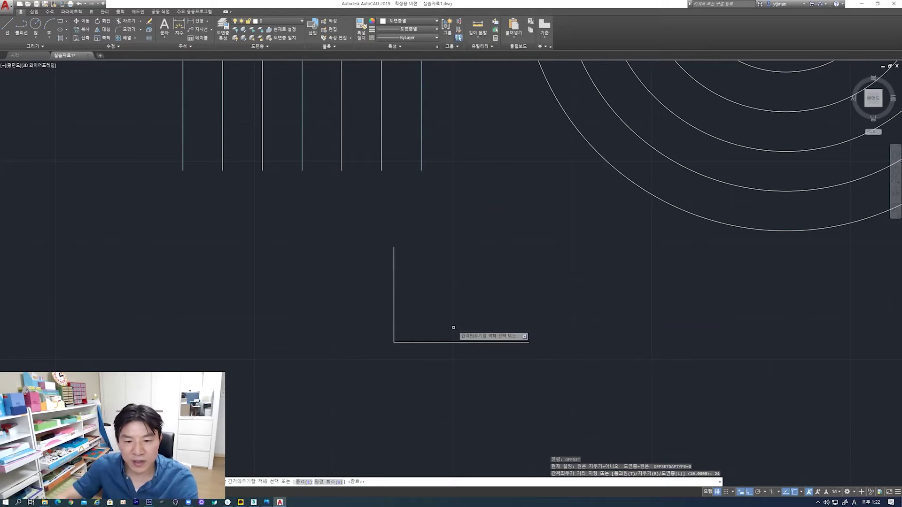
pyautogui.click(453, 342)
pyautogui.click(452, 294)
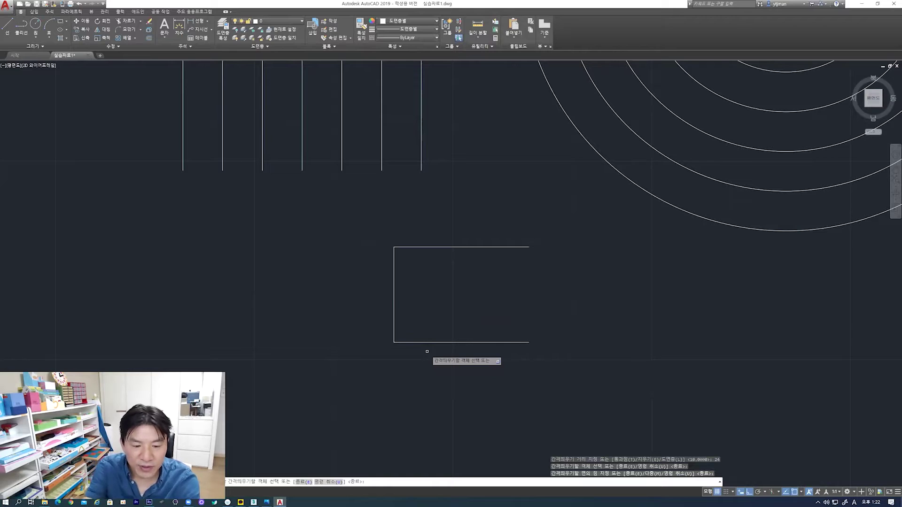
pyautogui.press('Return')
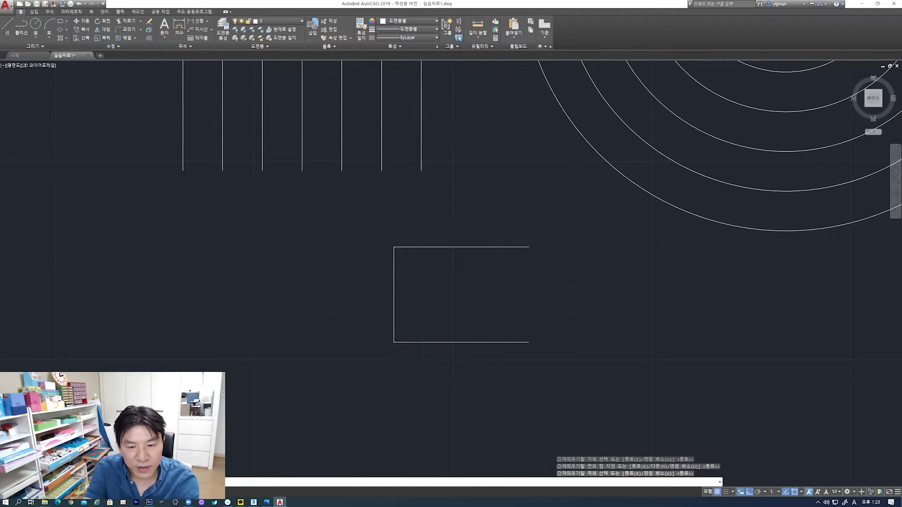
# Offset the left line 34 units rightward to close the rectangle
pyautogui.press('Return')
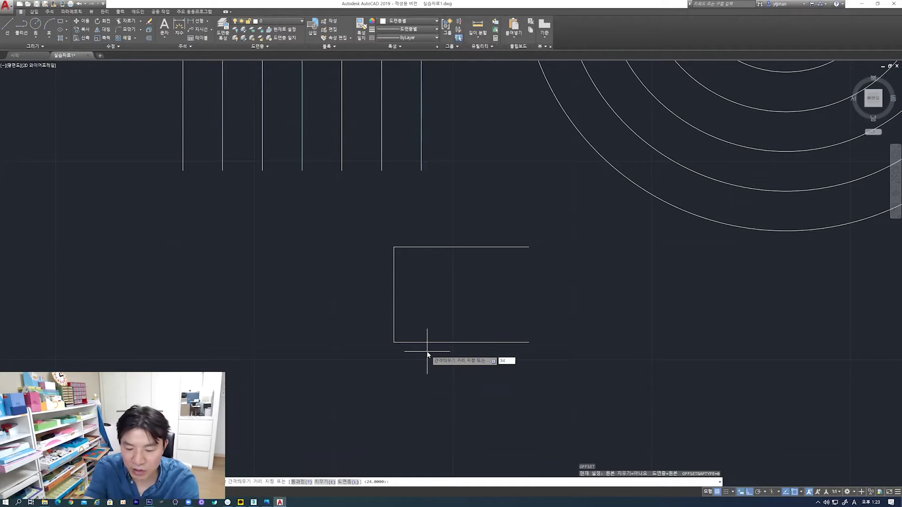
pyautogui.press('Return')
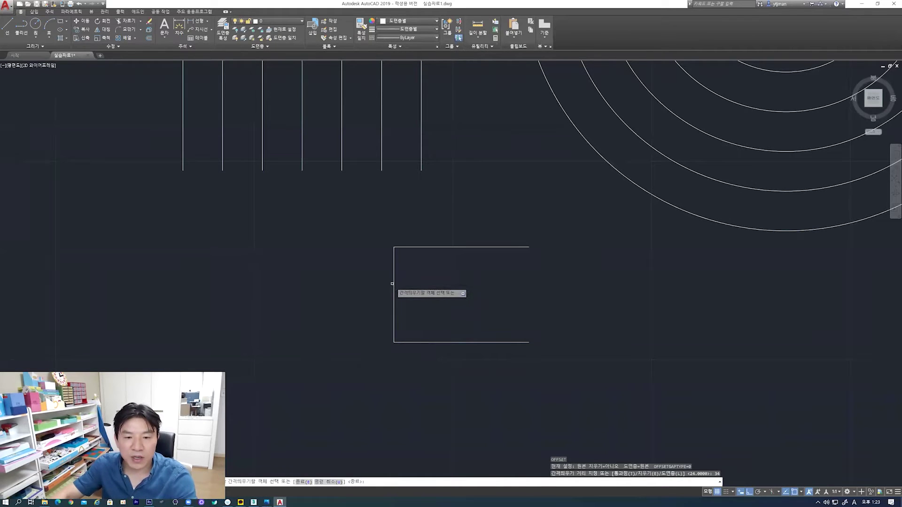
pyautogui.click(394, 282)
pyautogui.click(488, 280)
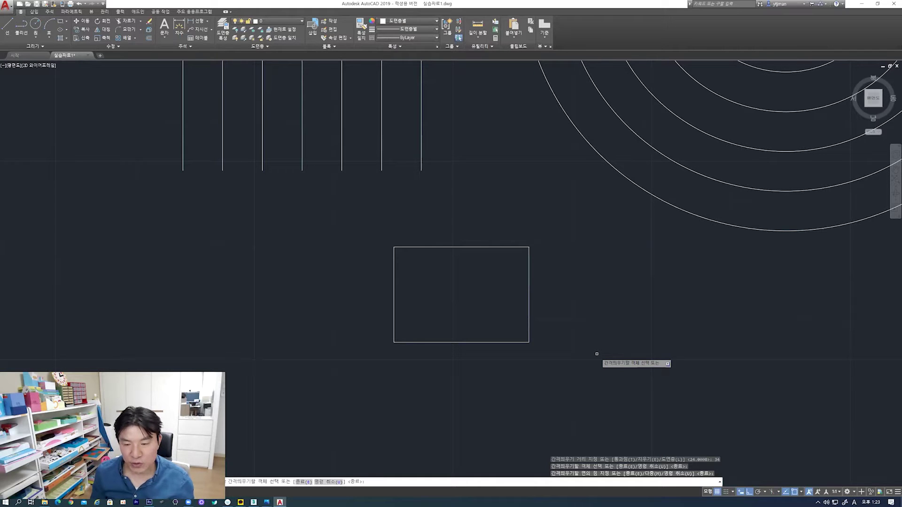
pyautogui.moveTo(540, 346); pyautogui.dragTo(545, 333, button='middle')
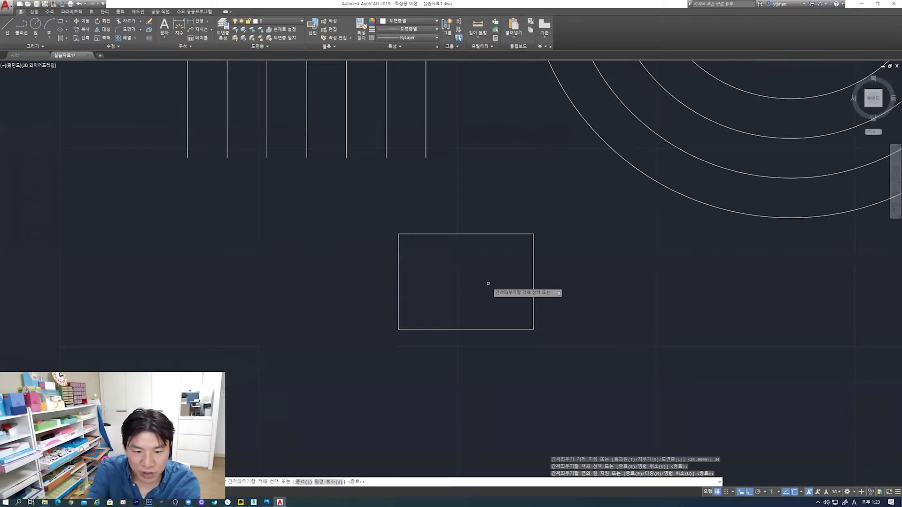
# Offset the right, left, top and bottom edges 5 units inward into an inner frame
pyautogui.press('Return')
pyautogui.press('Return')
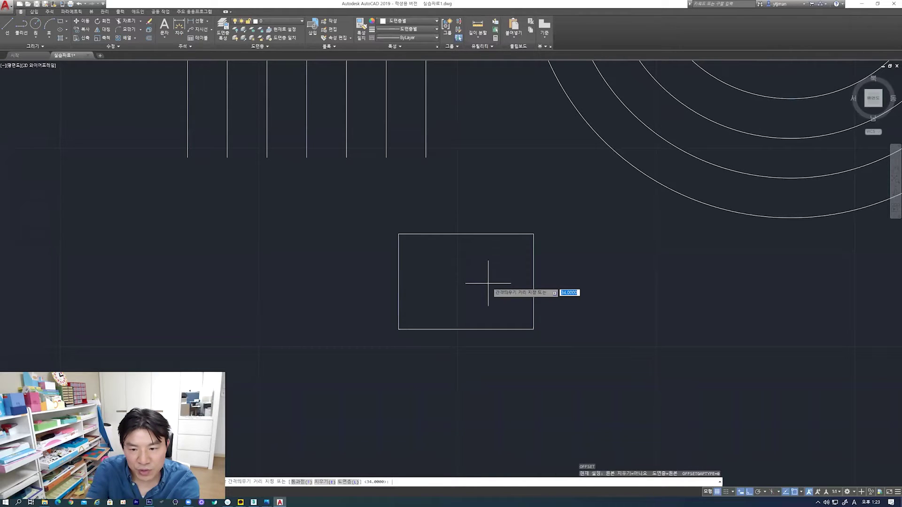
pyautogui.write('5')
pyautogui.press('Return')
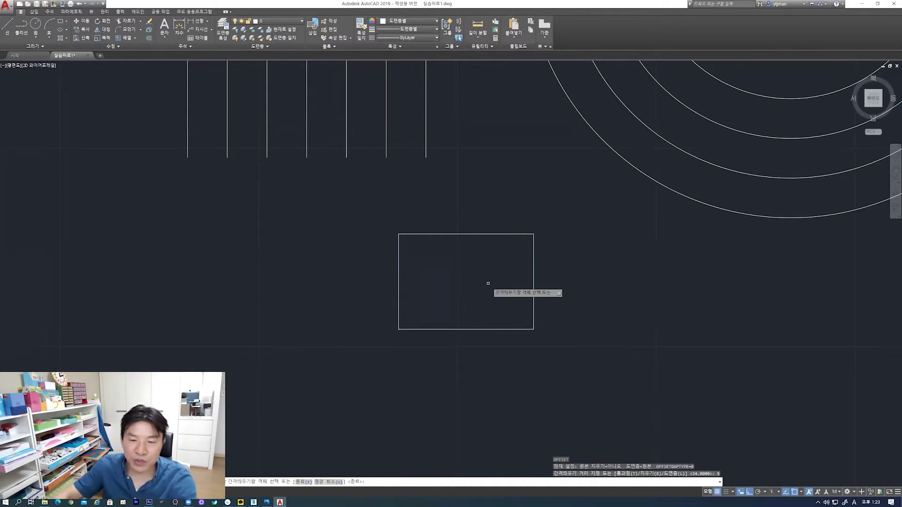
pyautogui.click(533, 275)
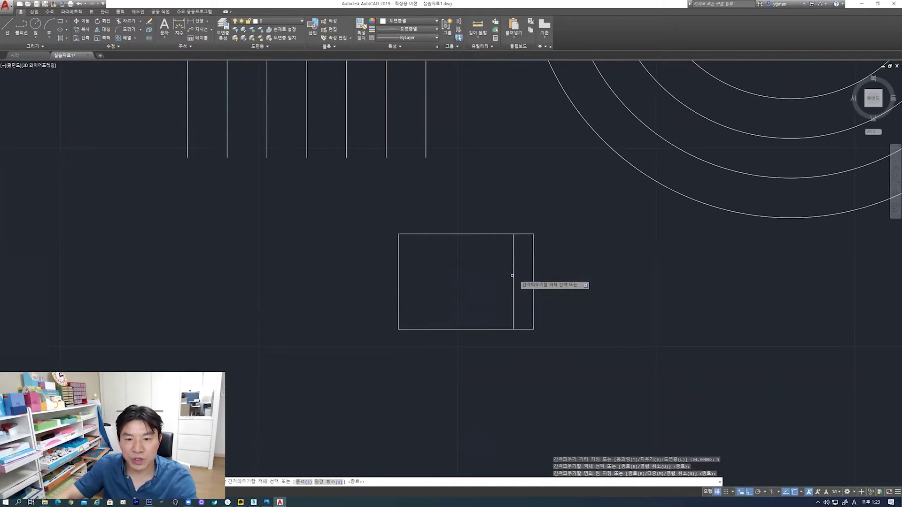
pyautogui.click(400, 276)
pyautogui.click(436, 265)
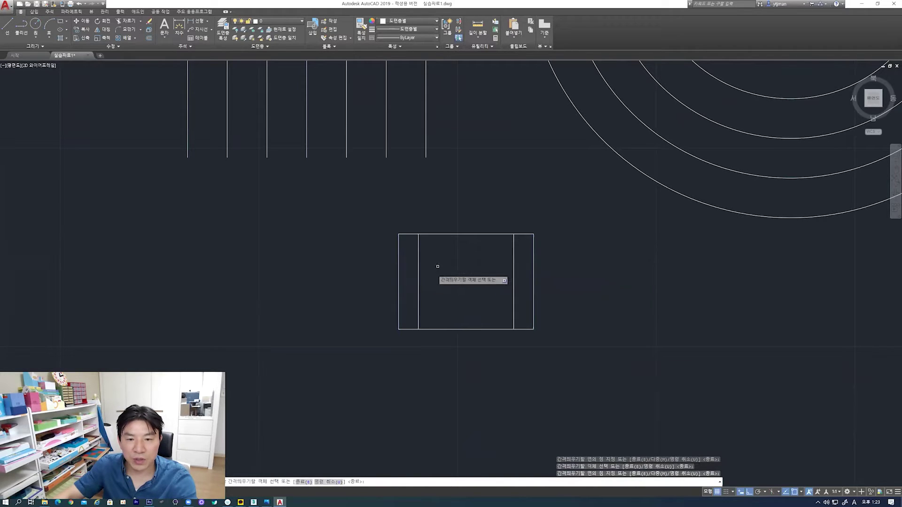
pyautogui.click(446, 234)
pyautogui.click(451, 329)
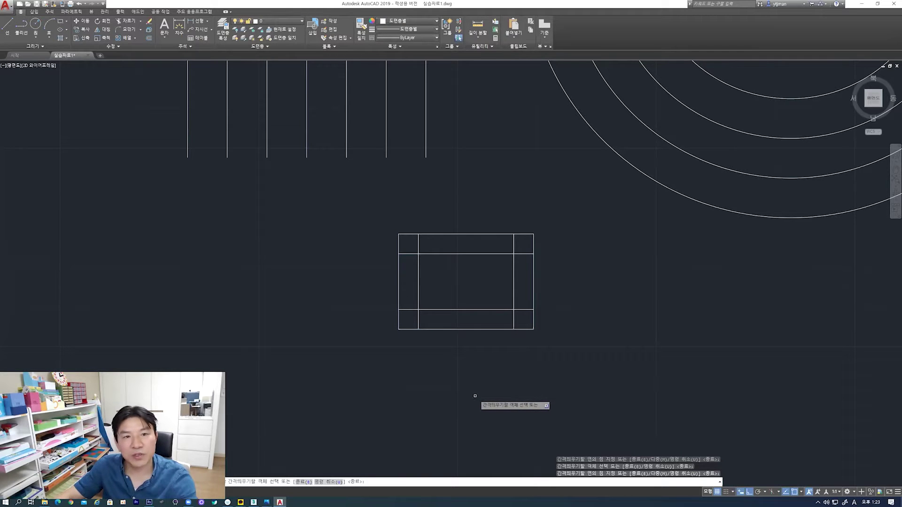
pyautogui.click(179, 27)
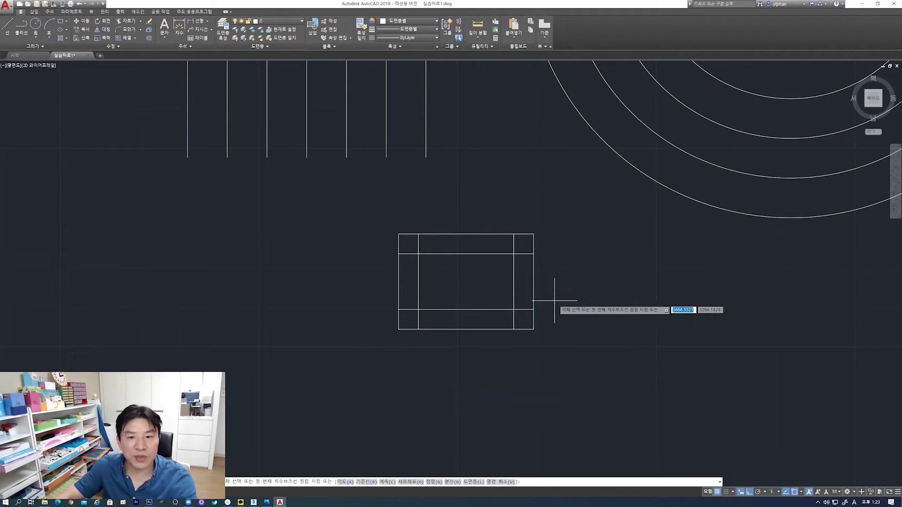
# Dimension the outer rectangle with its 24 height and 34 width
pyautogui.click(533, 234)
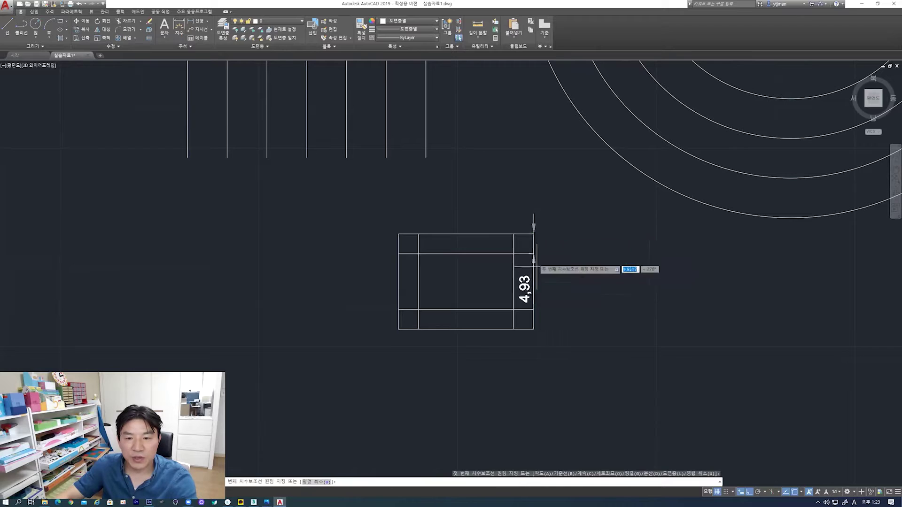
pyautogui.click(534, 329)
pyautogui.click(577, 328)
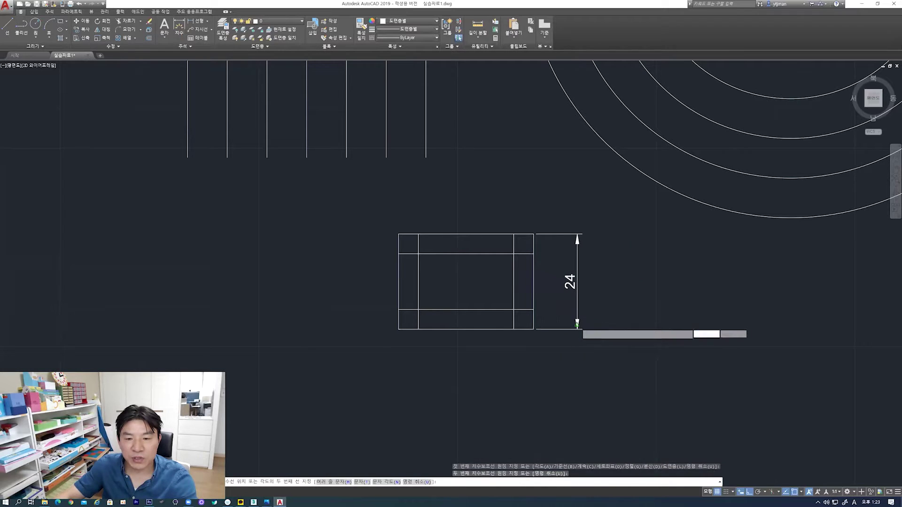
pyautogui.click(399, 329)
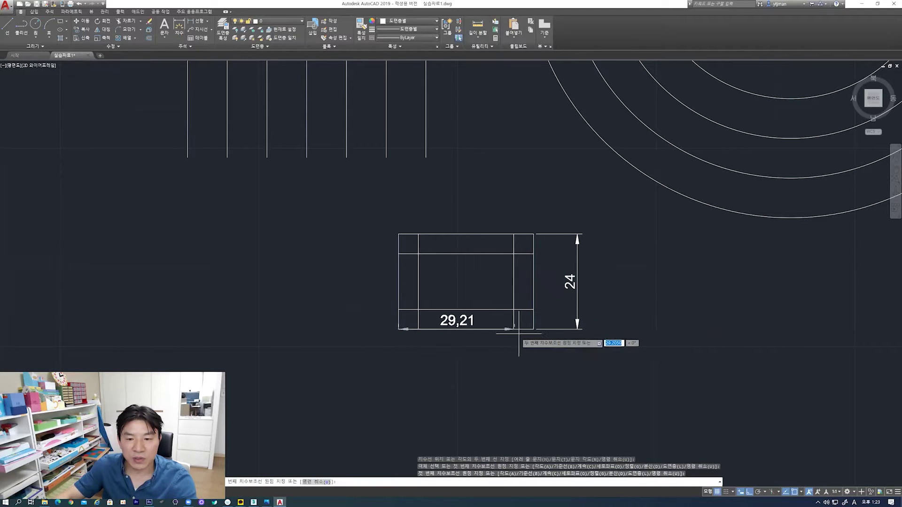
pyautogui.click(532, 329)
pyautogui.click(513, 376)
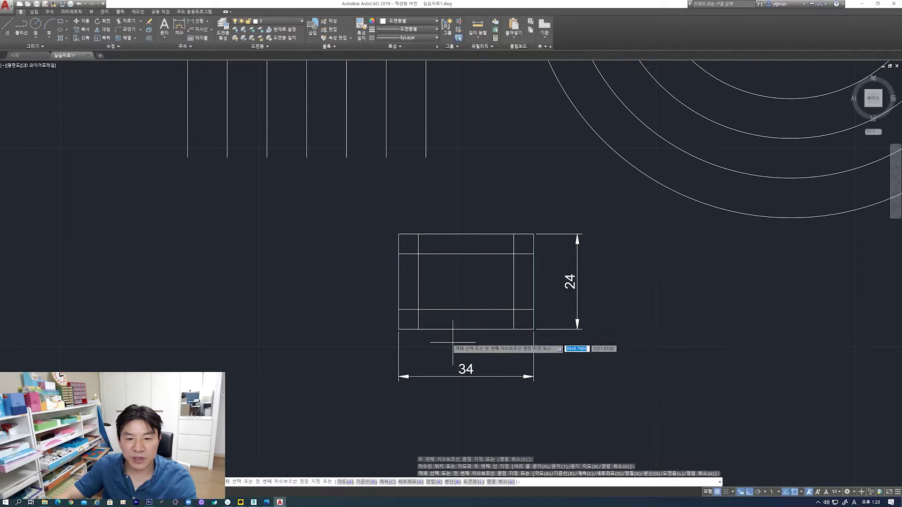
# Dimension the inner frame with its 24 width and 14 height
pyautogui.click(419, 328)
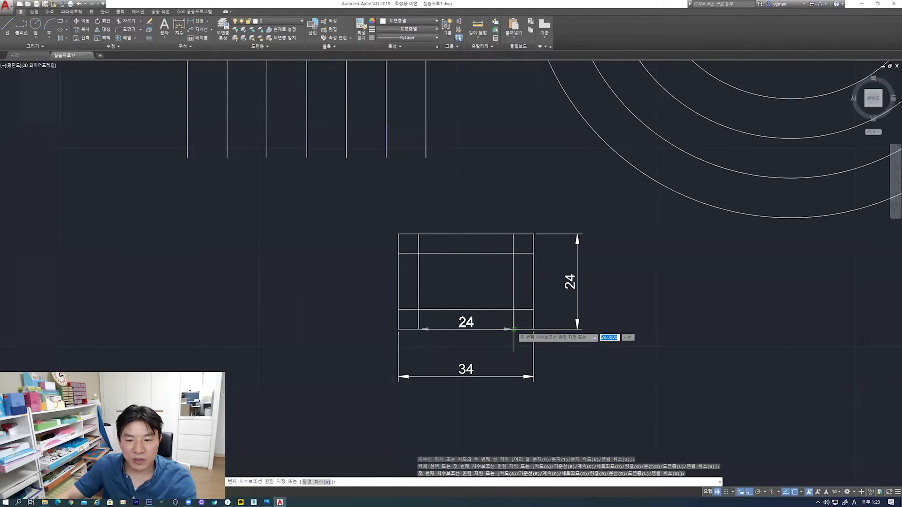
pyautogui.click(514, 329)
pyautogui.click(514, 349)
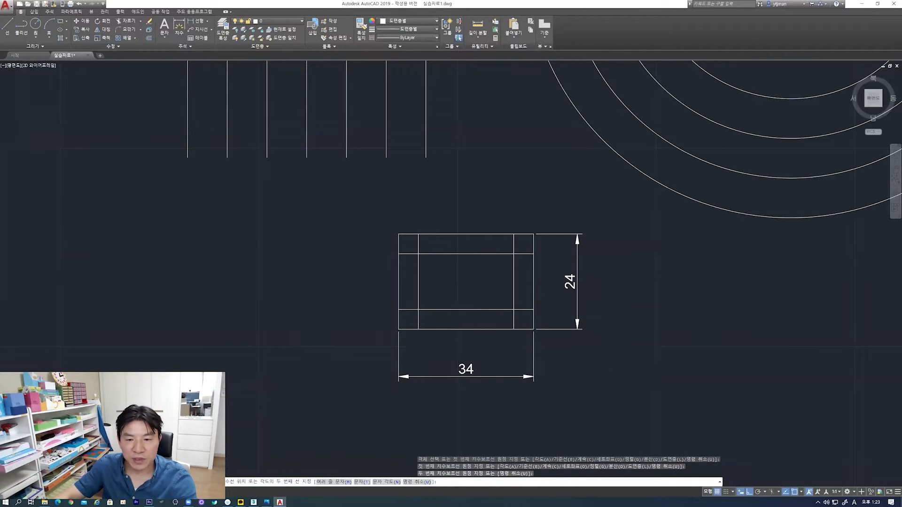
pyautogui.click(533, 309)
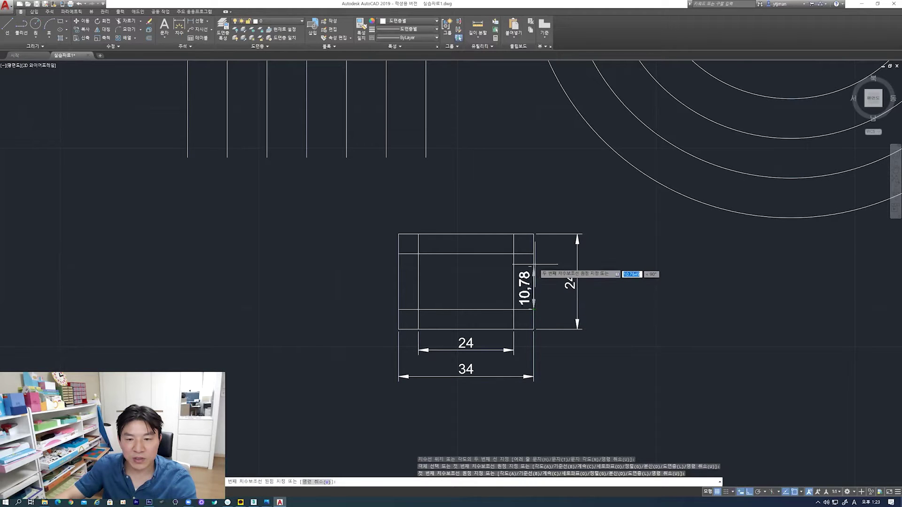
pyautogui.click(534, 254)
pyautogui.click(554, 262)
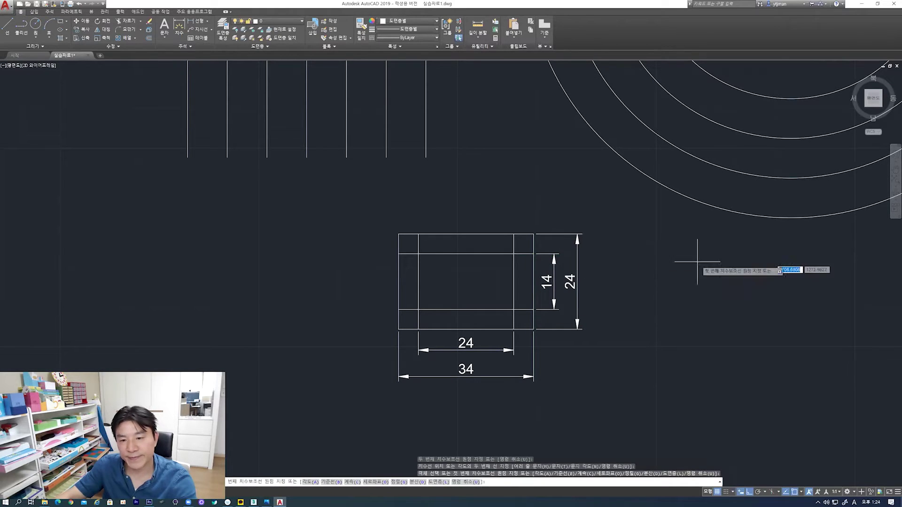
pyautogui.moveTo(626, 338); pyautogui.dragTo(597, 297, button='middle')
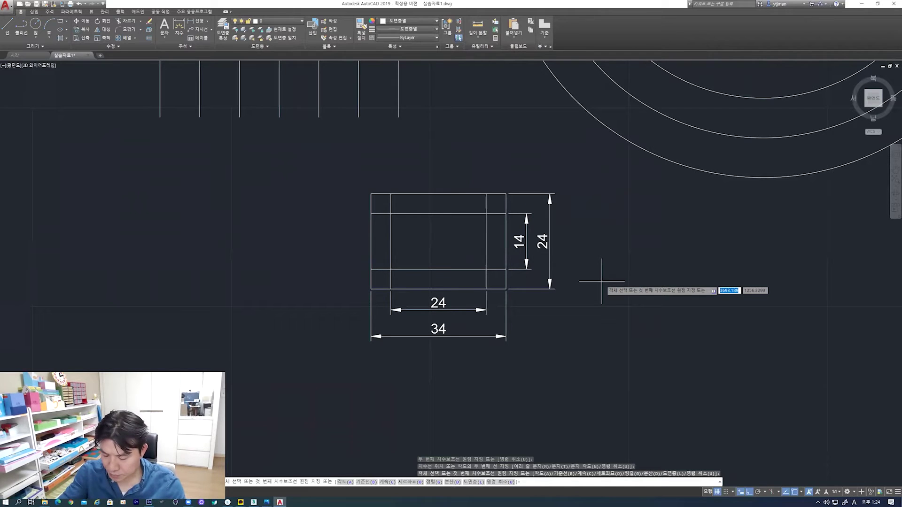
# Pan the view up and left to clear space beside the dimensioned rectangle
pyautogui.moveTo(582, 263); pyautogui.dragTo(522, 226, button='middle')
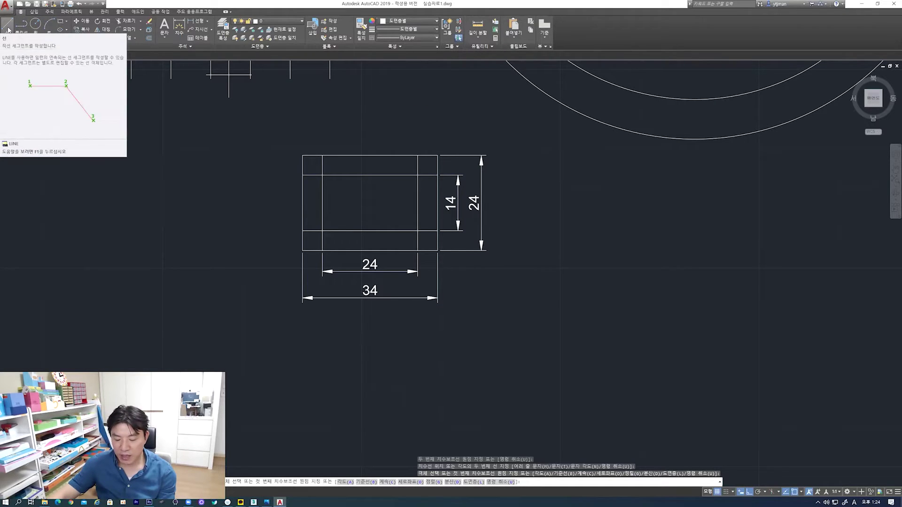
pyautogui.click(8, 29)
# Draw a closed 40 by 14 line rectangle right of the dimensioned drawing
pyautogui.moveTo(572, 239); pyautogui.dragTo(490, 242, button='middle')
pyautogui.click(499, 237)
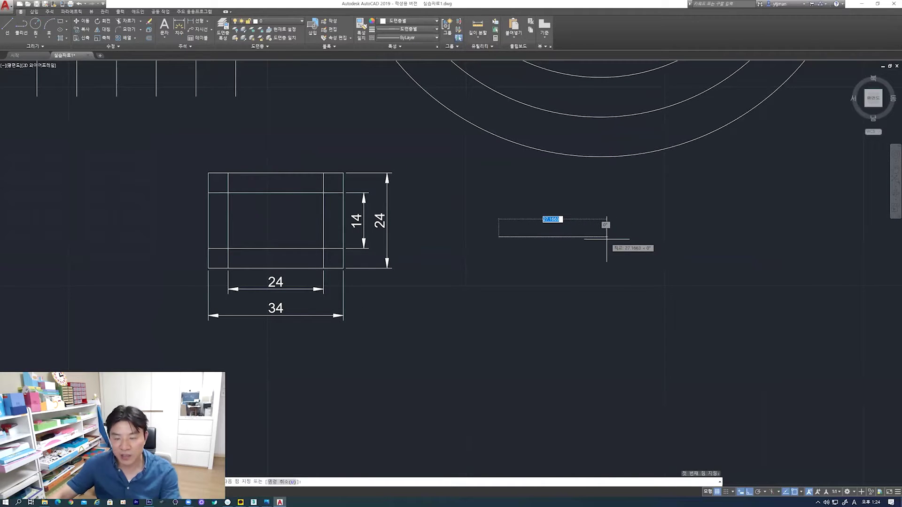
pyautogui.write('40')
pyautogui.press('Return')
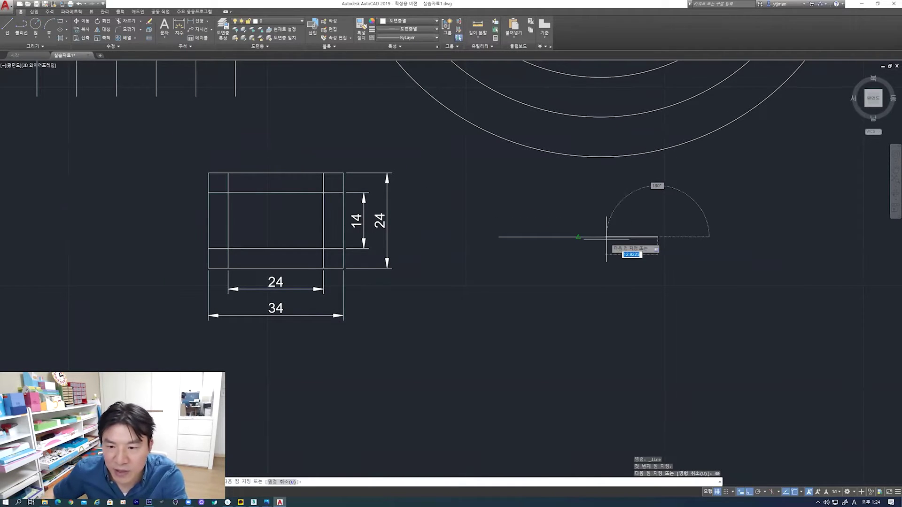
pyautogui.write('14')
pyautogui.press('Return')
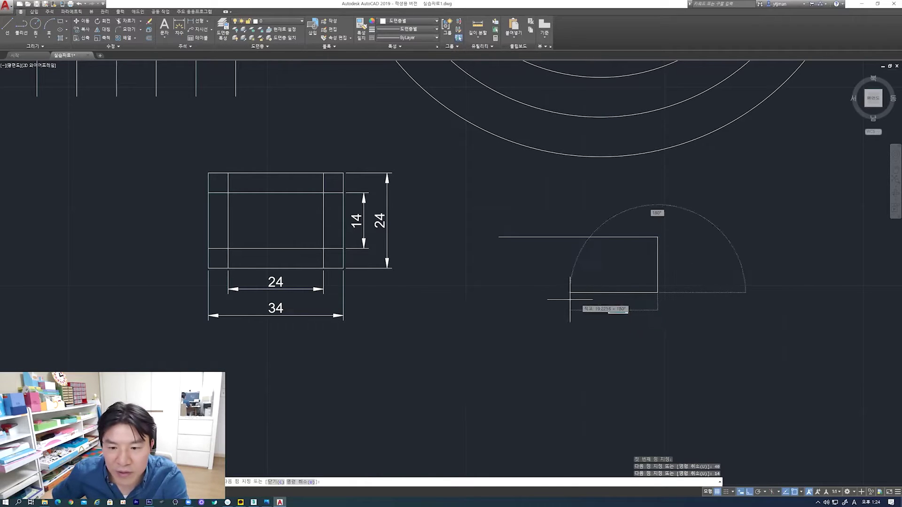
pyautogui.click(499, 292)
pyautogui.click(499, 237)
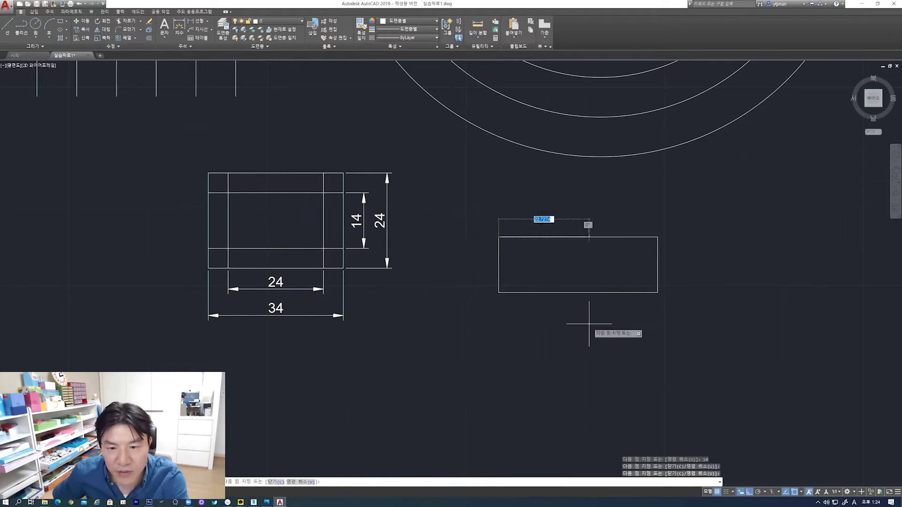
pyautogui.press('Escape')
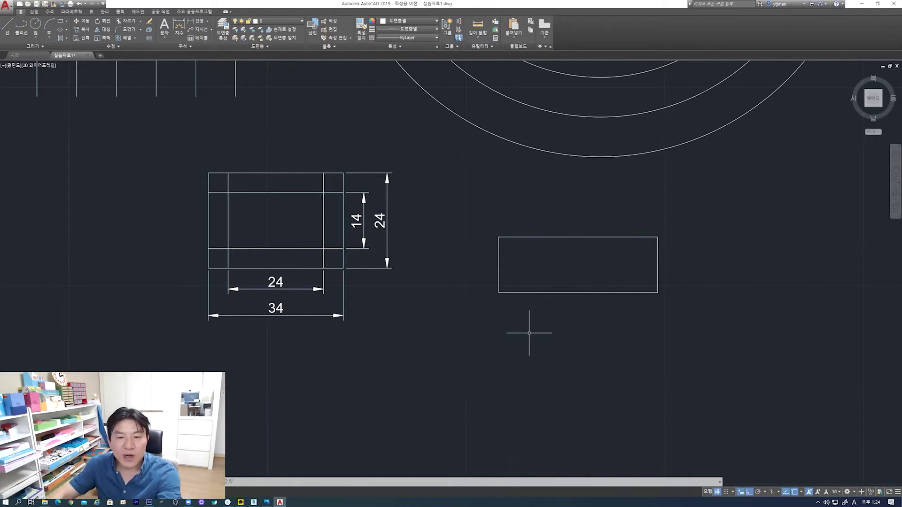
# Place a centre-radius circle on the top-edge midpoint, then undo it
pyautogui.click(36, 37)
pyautogui.click(31, 65)
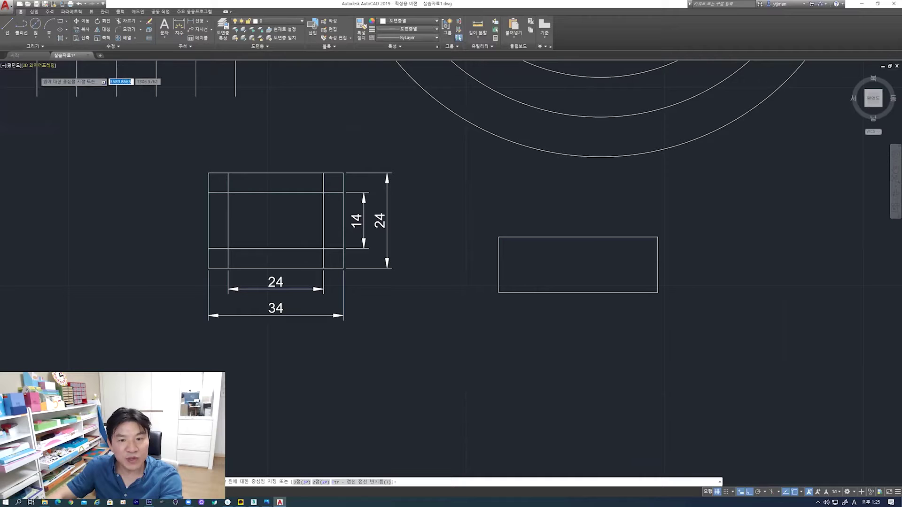
pyautogui.click(579, 237)
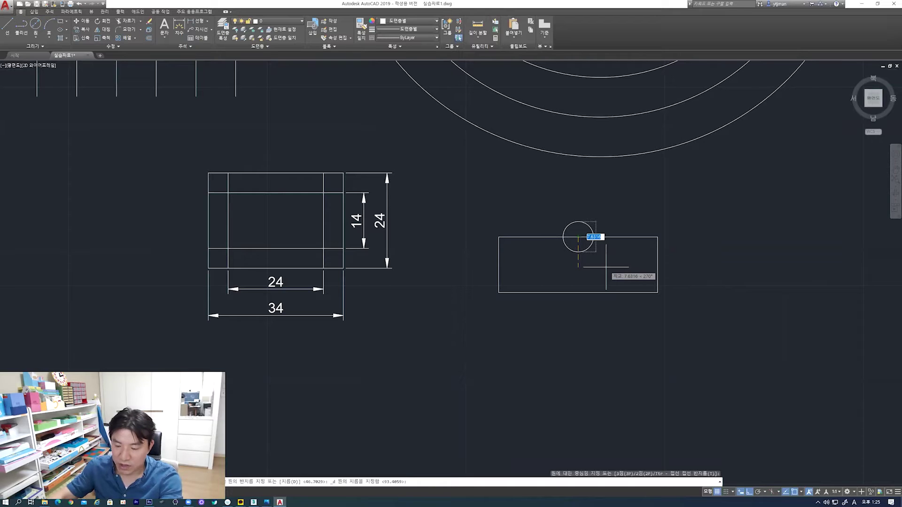
pyautogui.write('10')
pyautogui.press('Return')
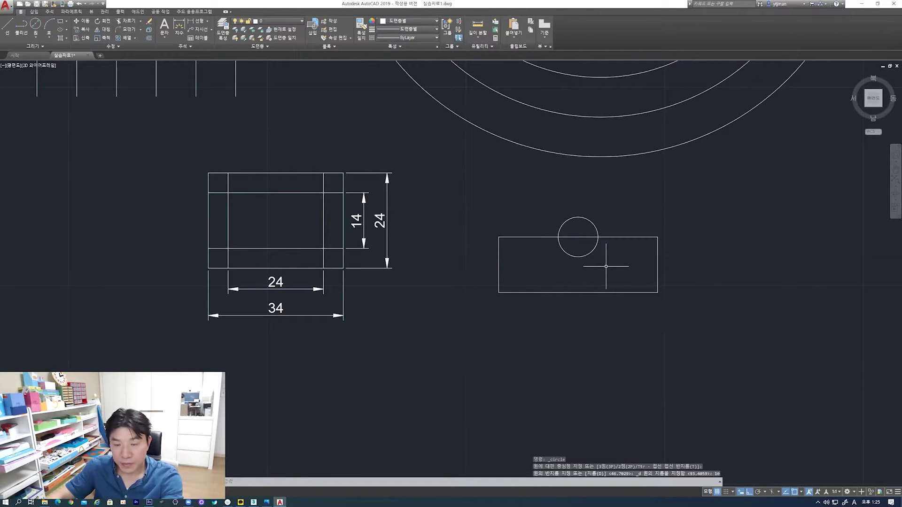
pyautogui.hotkey('ctrl', 'z')
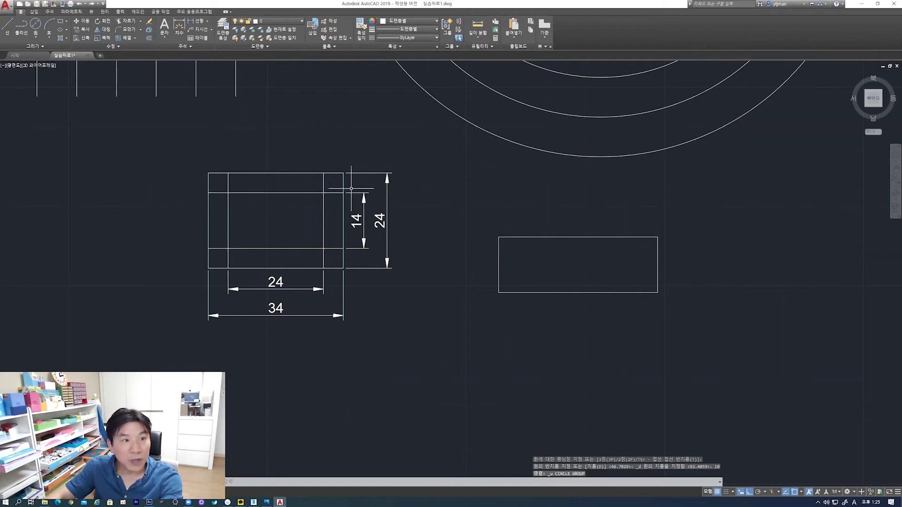
# Draw a radius-10 circle at the top-edge midpoint and a radius-15 circle at the bottom-edge midpoint
pyautogui.click(37, 38)
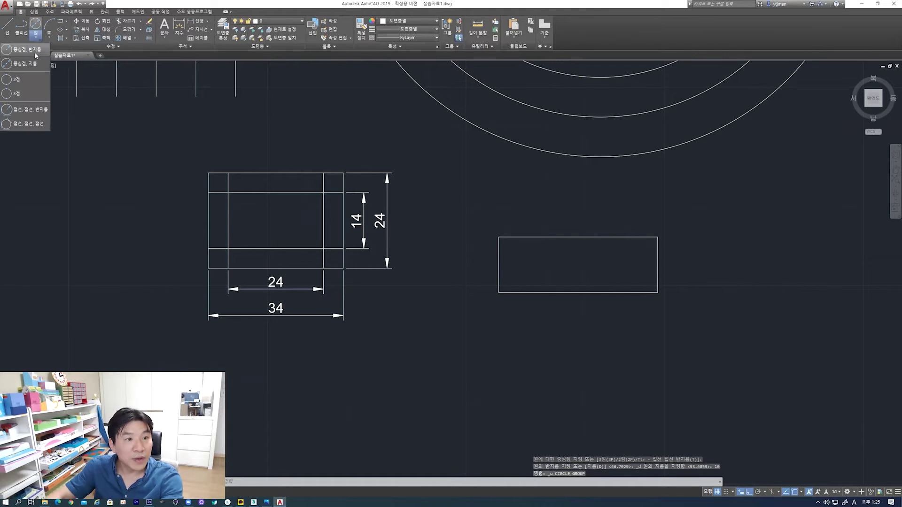
pyautogui.click(34, 50)
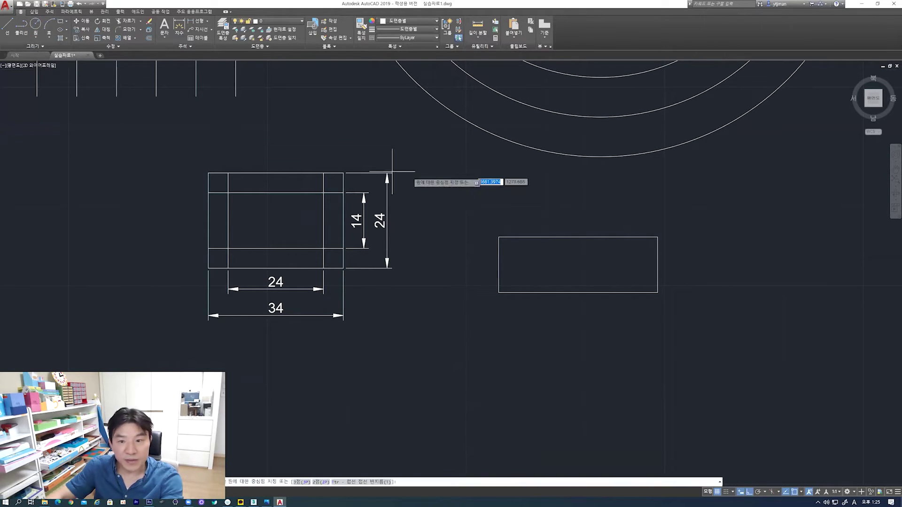
pyautogui.click(577, 237)
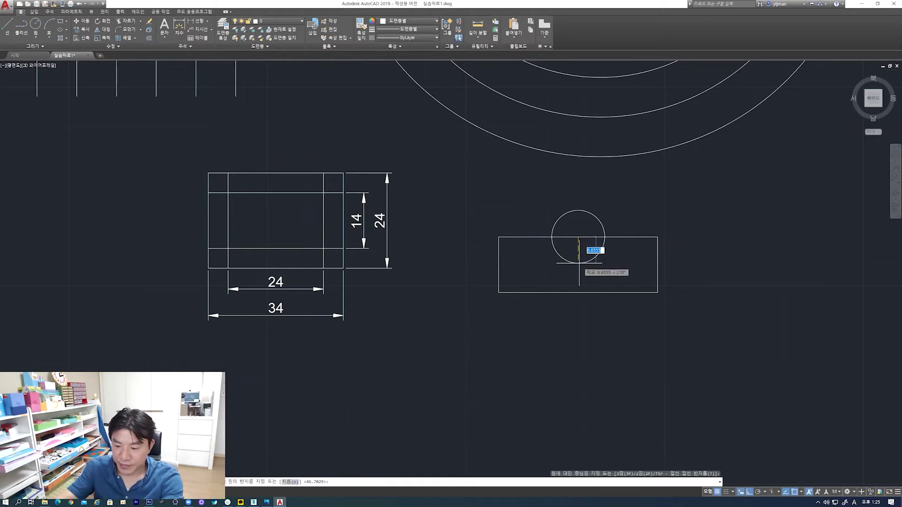
pyautogui.write('10')
pyautogui.press('Return')
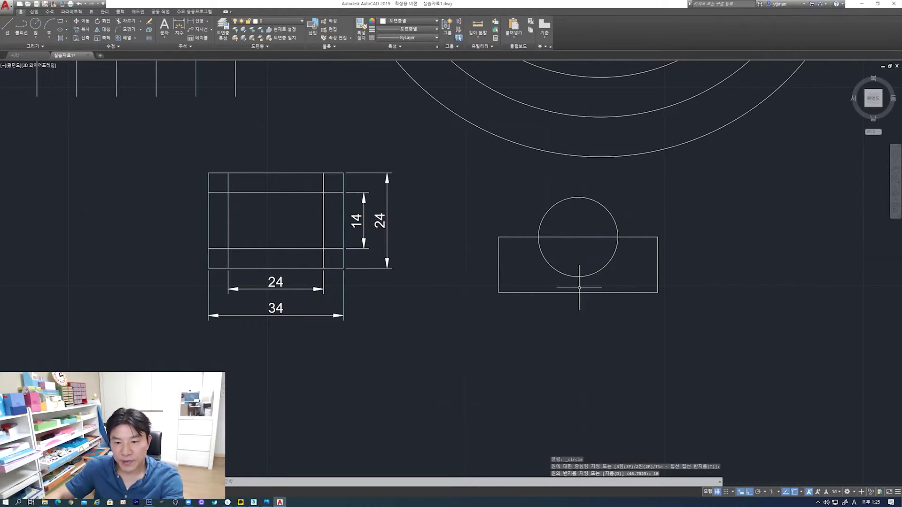
pyautogui.press('space')
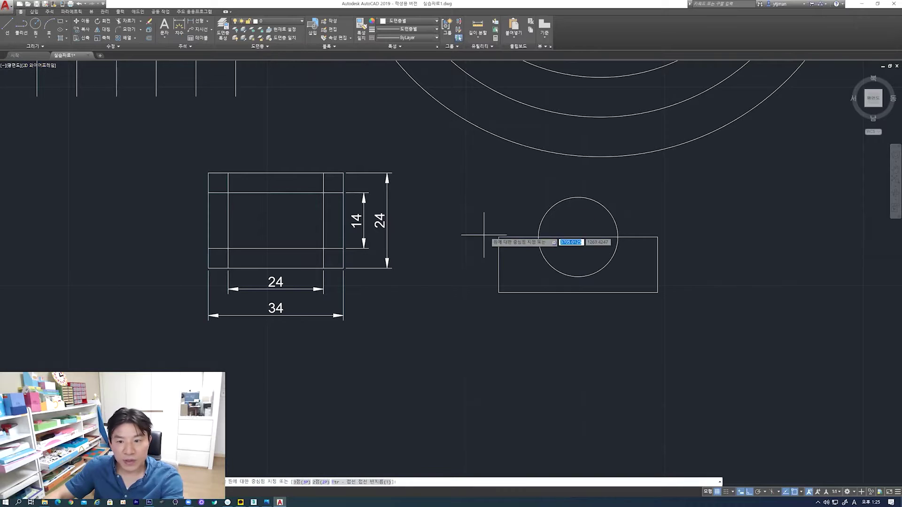
pyautogui.click(578, 293)
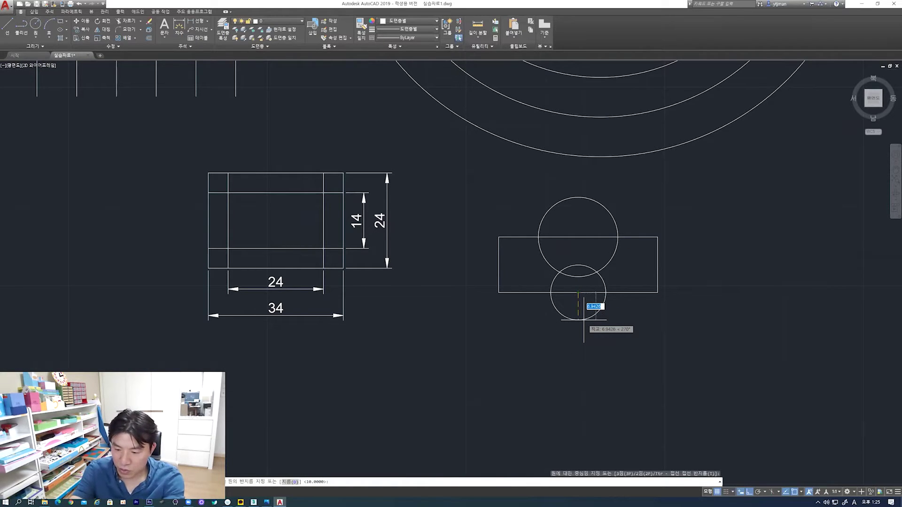
pyautogui.write('5')
pyautogui.press('Return')
pyautogui.write('TR')
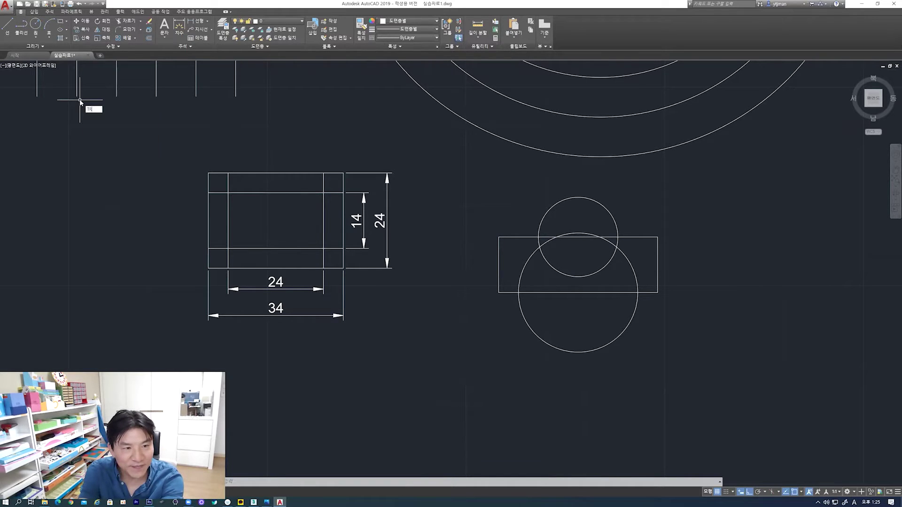
pyautogui.press('Return')
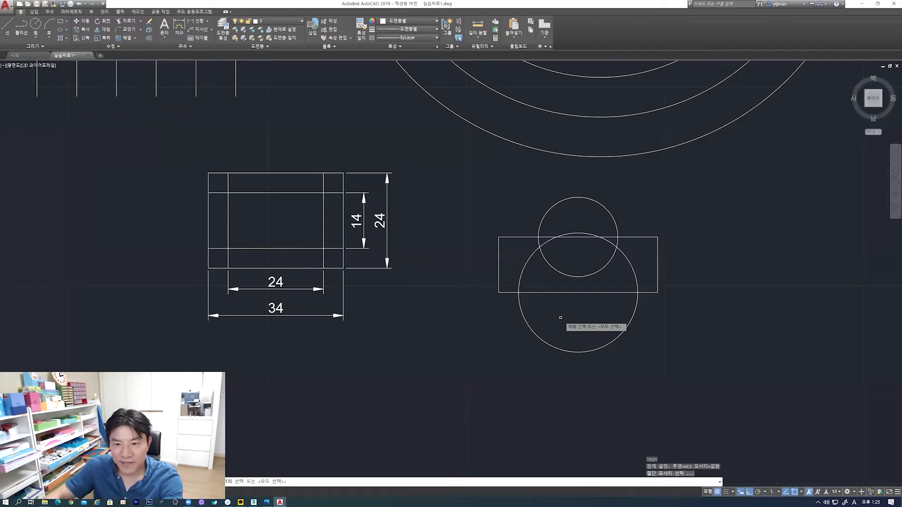
# Trim the rectangle edges and the circle arcs inside it, using all shapes as cutting edges
pyautogui.click(709, 383)
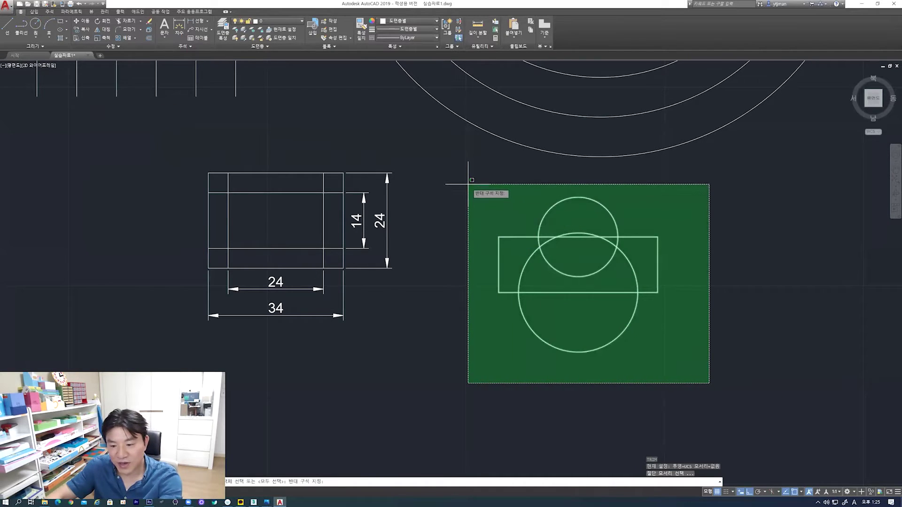
pyautogui.click(468, 184)
pyautogui.press('Return')
pyautogui.click(622, 293)
pyautogui.click(616, 238)
pyautogui.click(546, 238)
pyautogui.click(551, 266)
pyautogui.click(617, 244)
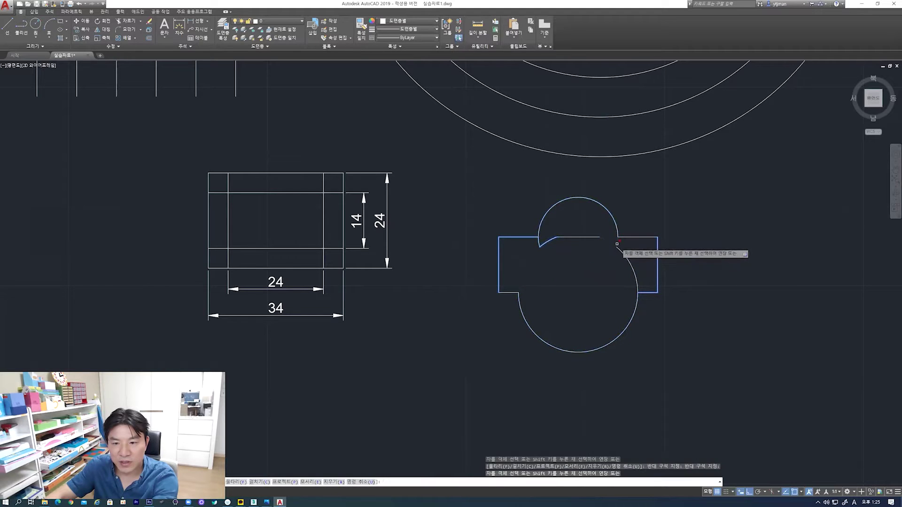
pyautogui.click(622, 243)
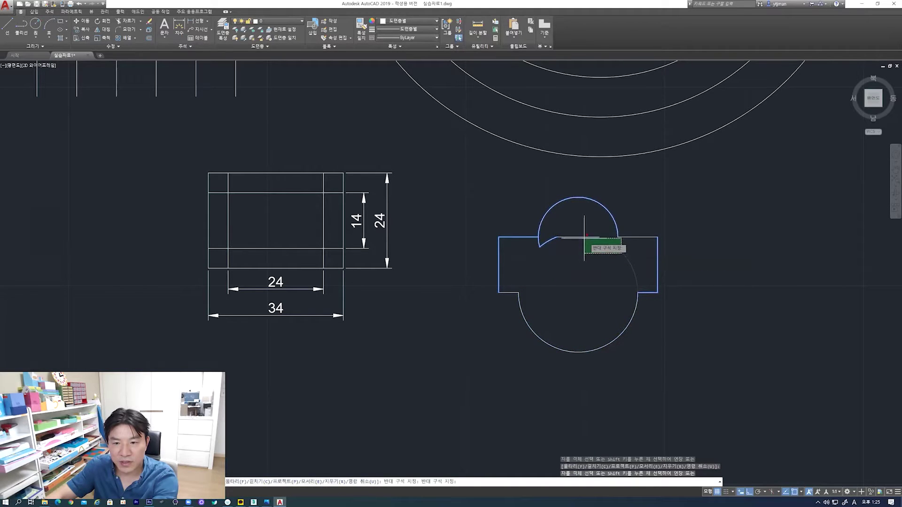
pyautogui.click(549, 252)
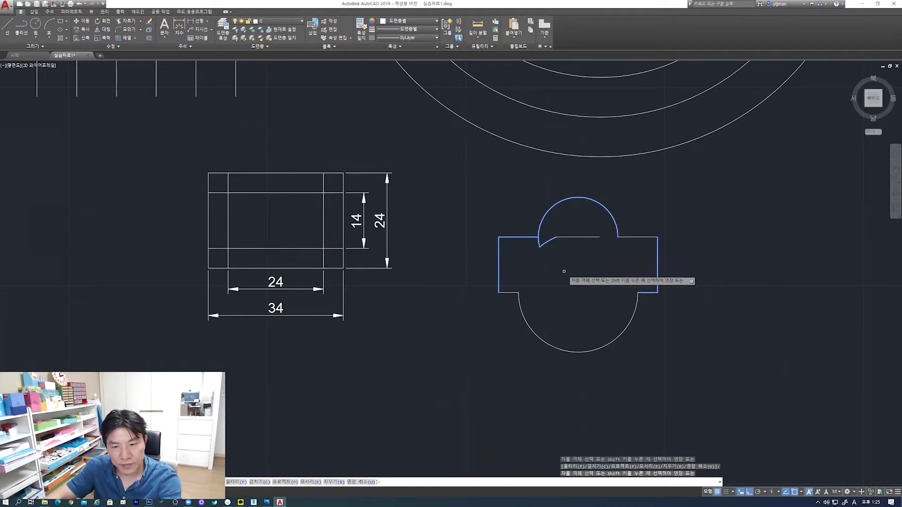
pyautogui.press('Return')
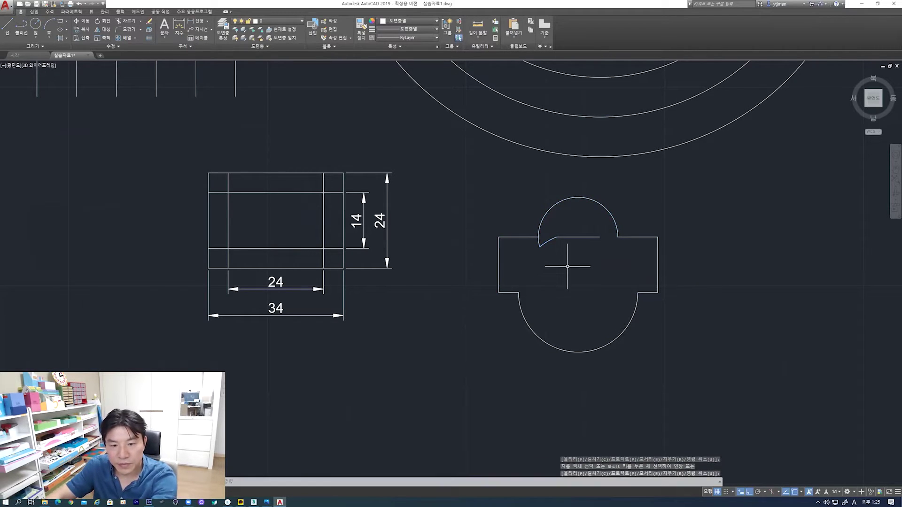
# Trim again against the upper outline and erase the leftover short line under the top arc
pyautogui.write('TR')
pyautogui.press('Return')
pyautogui.click(640, 271)
pyautogui.click(524, 200)
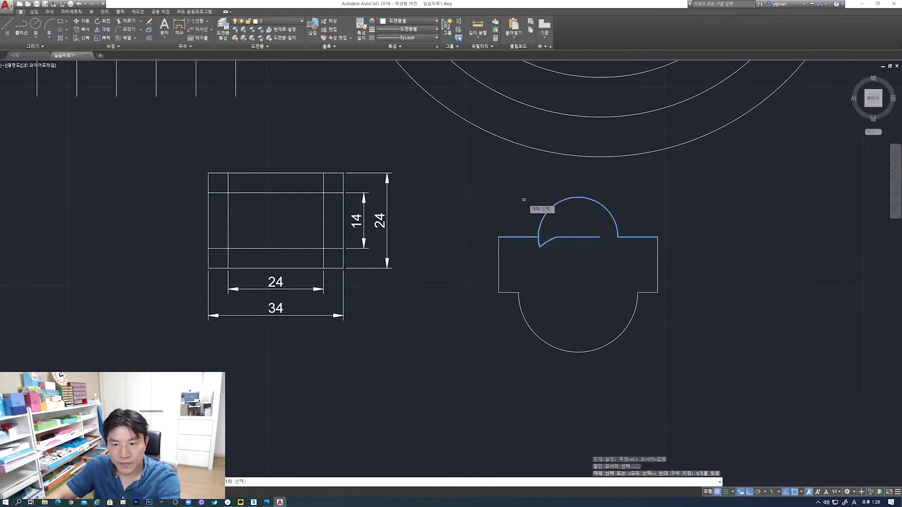
pyautogui.press('Return')
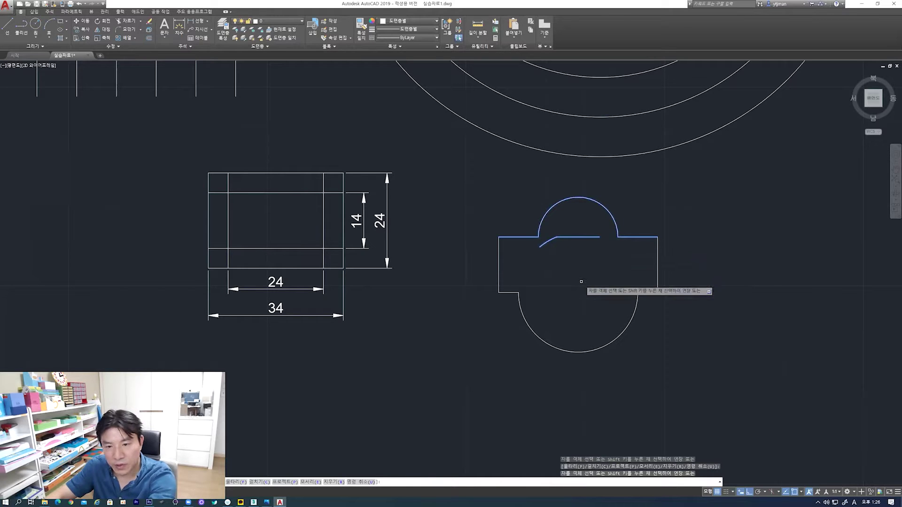
pyautogui.press('Return')
pyautogui.press('Return')
pyautogui.click(573, 237)
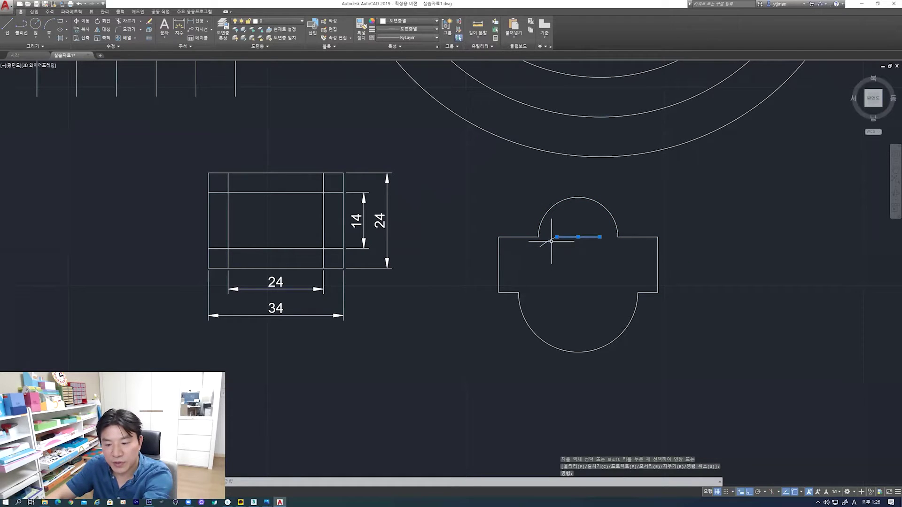
pyautogui.press('Delete')
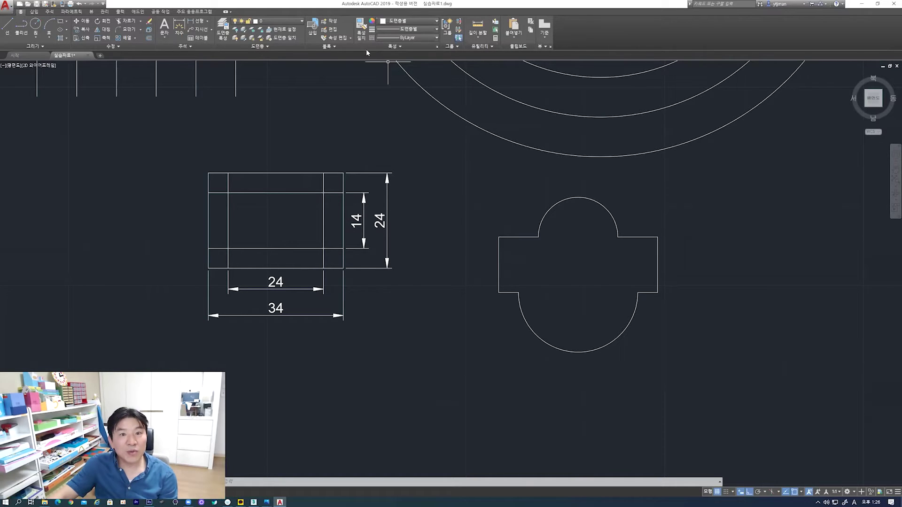
pyautogui.click(179, 28)
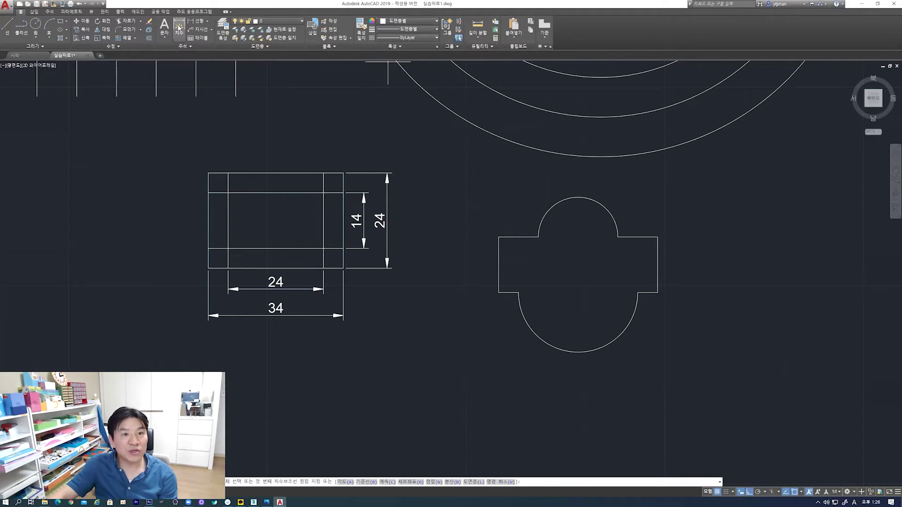
pyautogui.click(618, 237)
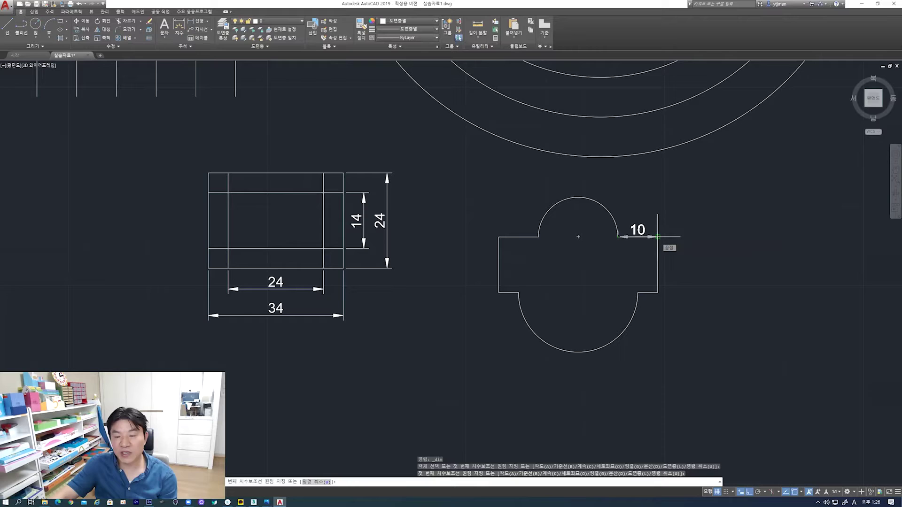
pyautogui.press('Escape')
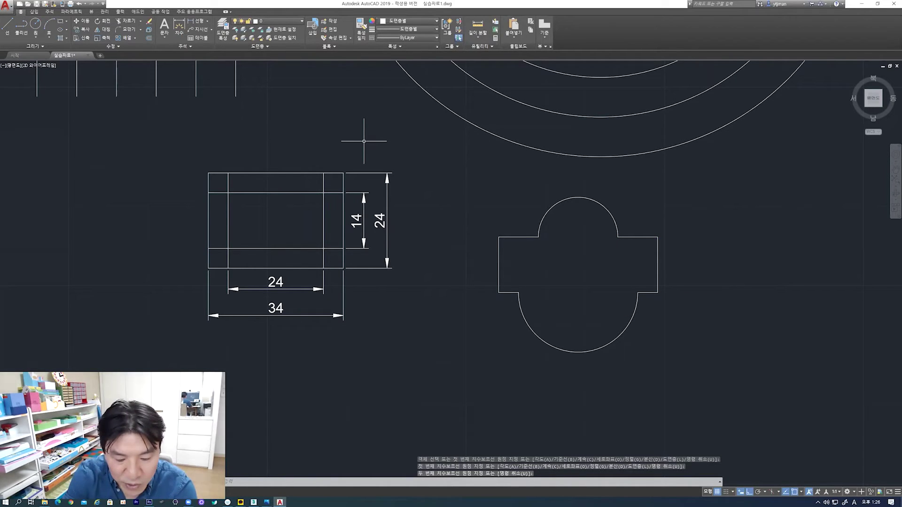
pyautogui.write('o')
pyautogui.press('Return')
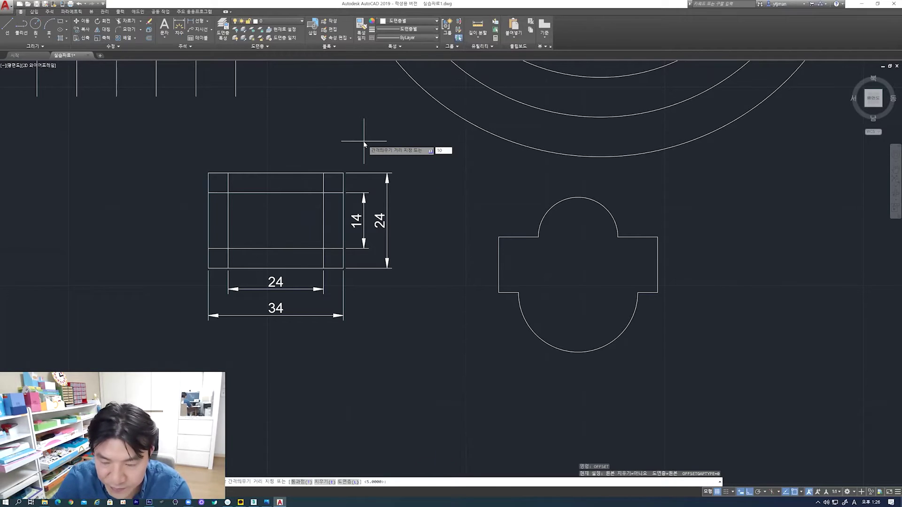
# Cancel the 10-unit offset and erase the oversized arc above the top half-circle
pyautogui.press('Return')
pyautogui.click(610, 215)
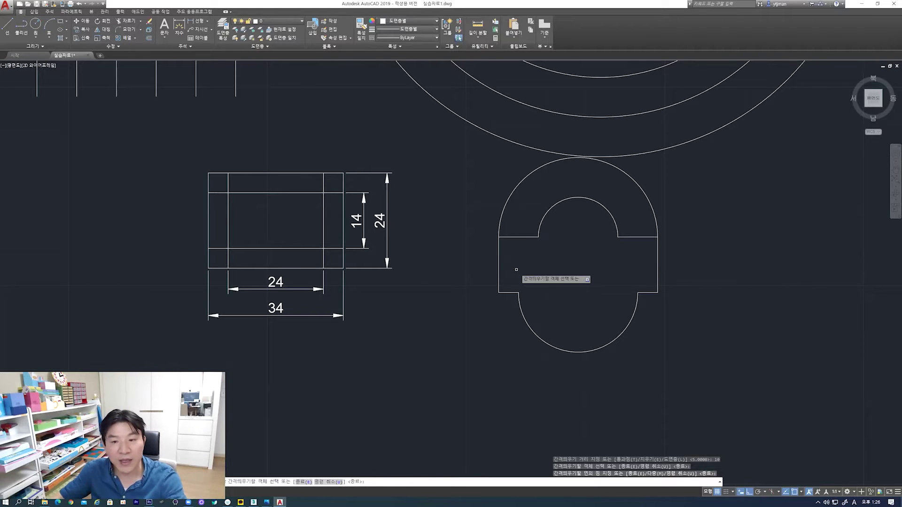
pyautogui.press('Escape')
pyautogui.press('Escape')
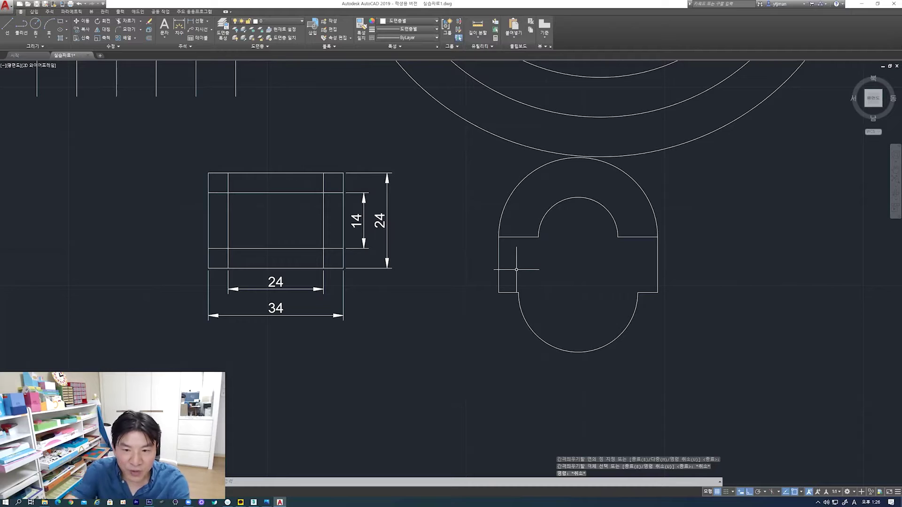
pyautogui.click(519, 187)
pyautogui.press('Delete')
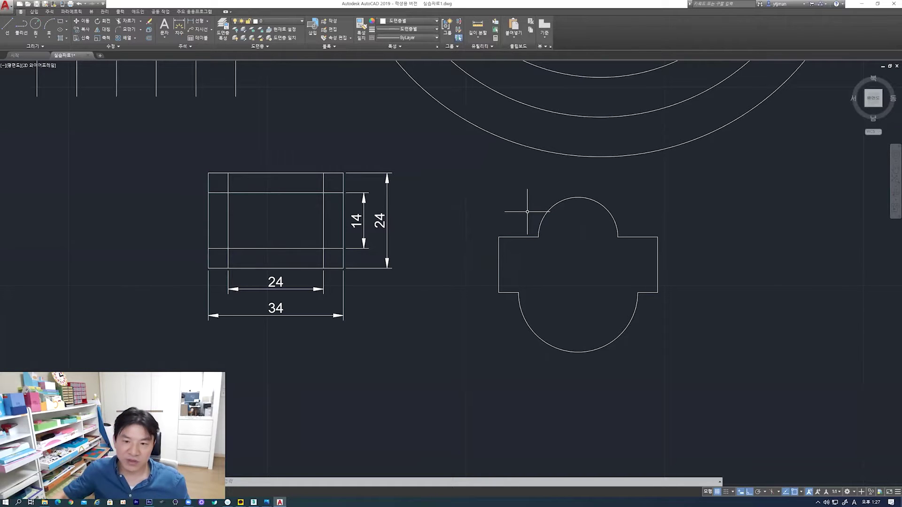
# Offset the top half-circle through the rectangle's right corner to create a larger concentric arc
pyautogui.scroll(-4, 583, 225)
pyautogui.scroll(8, 589, 250)
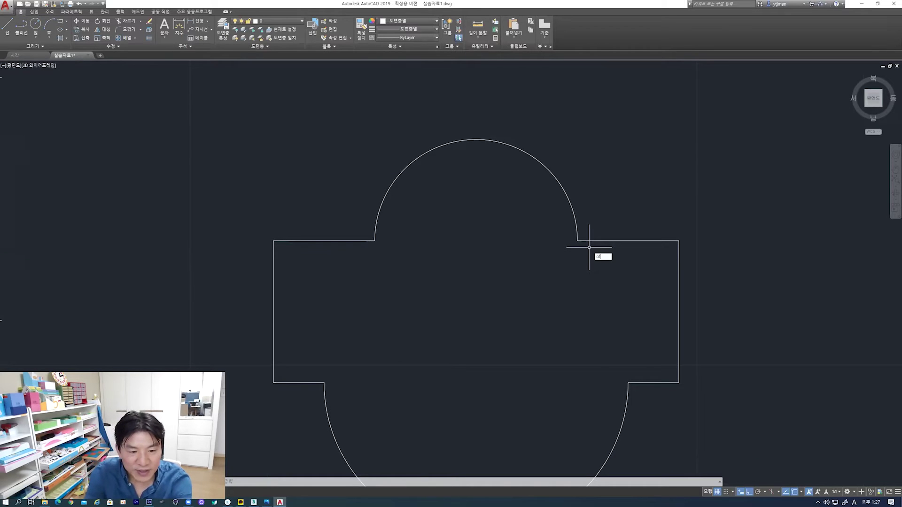
pyautogui.press('Return')
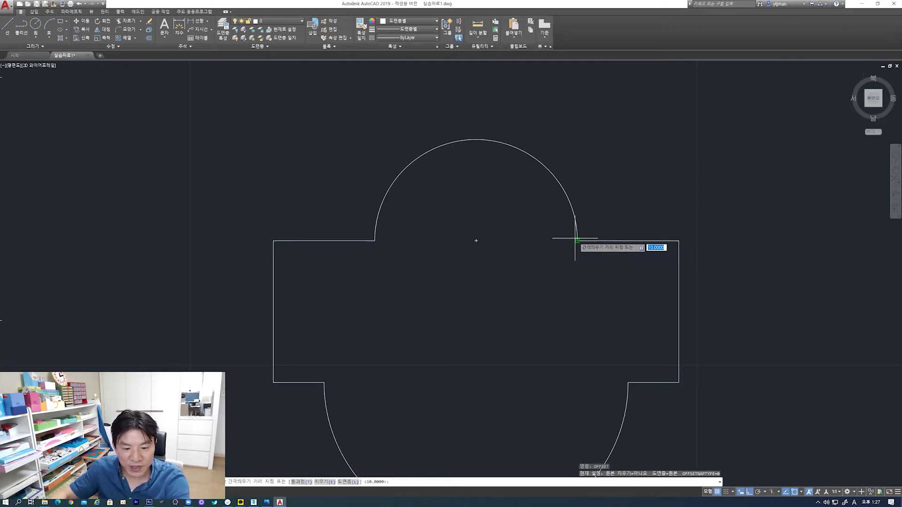
pyautogui.write('1')
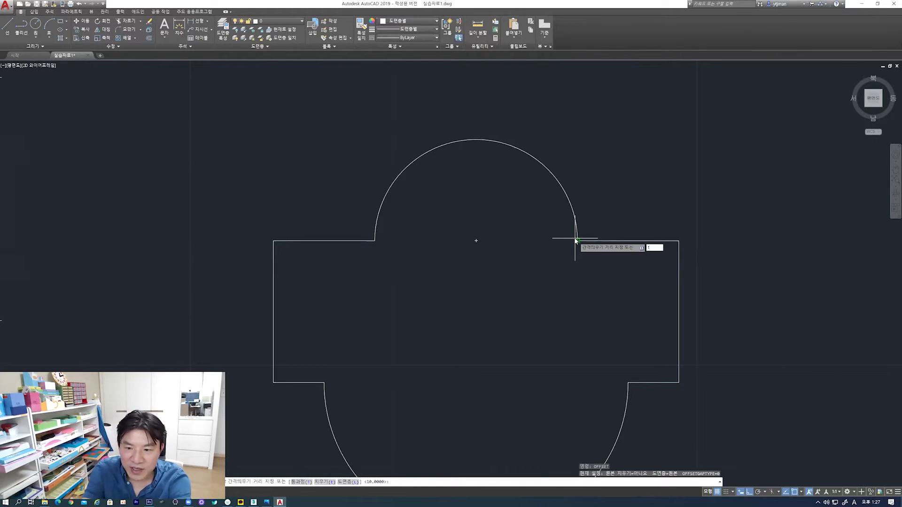
pyautogui.press('Return')
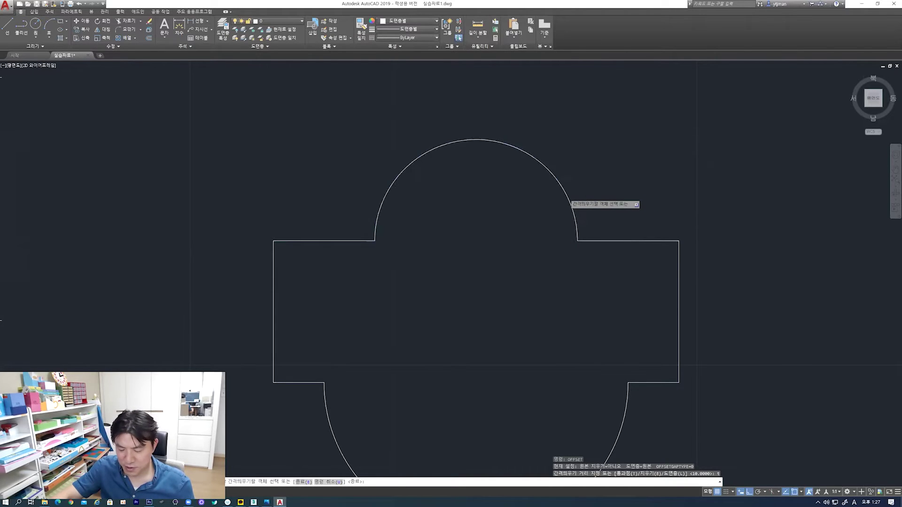
pyautogui.click(566, 194)
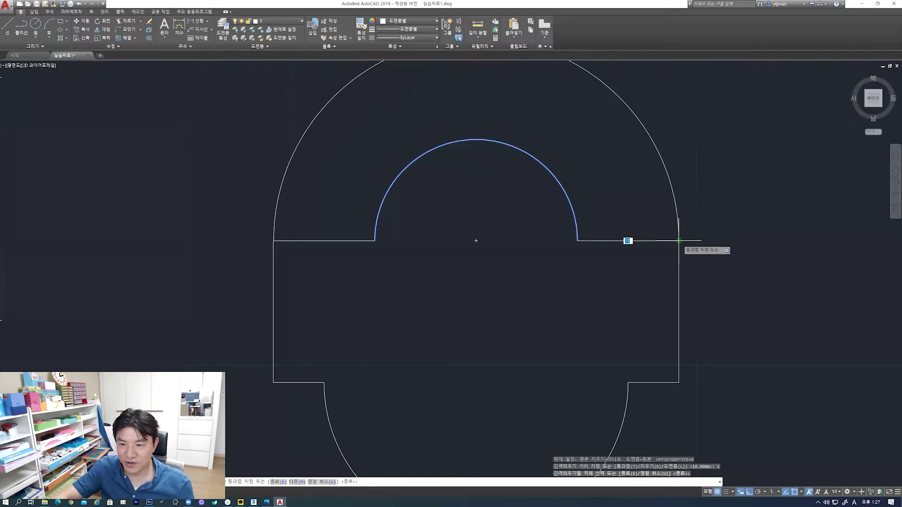
pyautogui.click(678, 241)
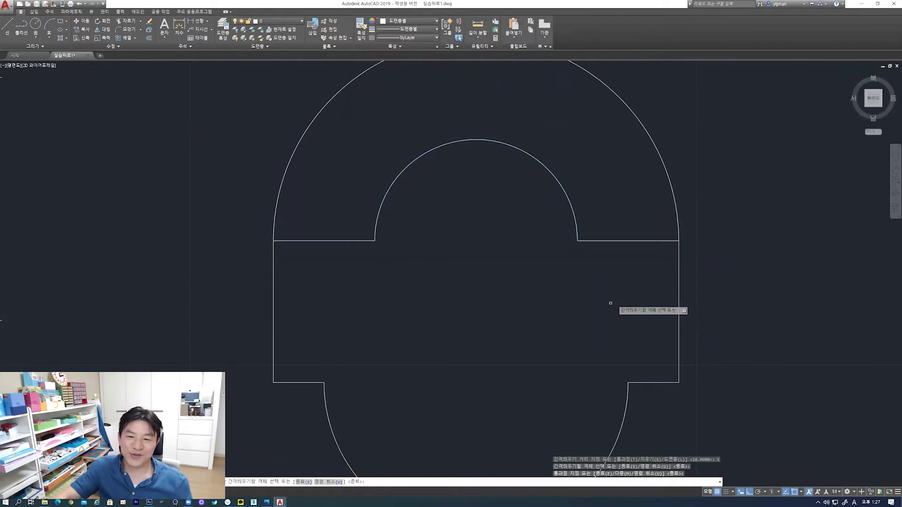
pyautogui.scroll(-2, 601, 320)
pyautogui.moveTo(586, 350); pyautogui.dragTo(578, 294, button='middle')
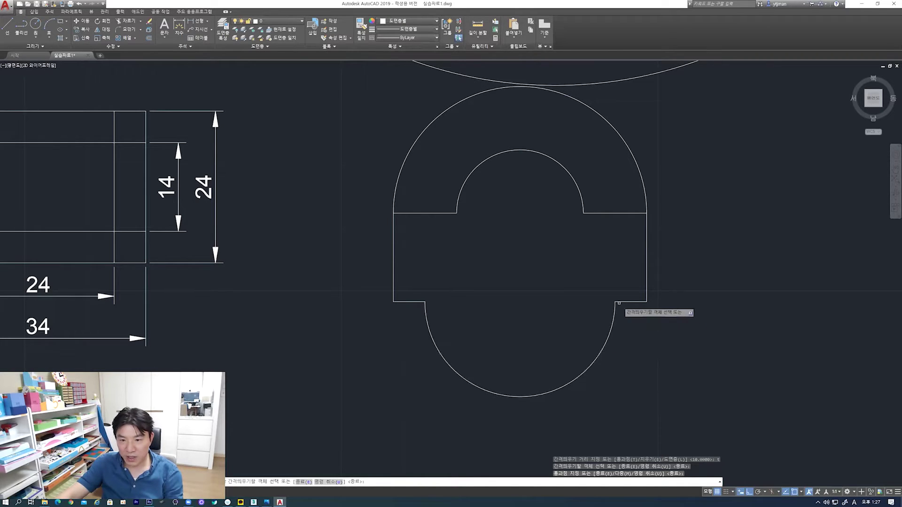
pyautogui.press('Escape')
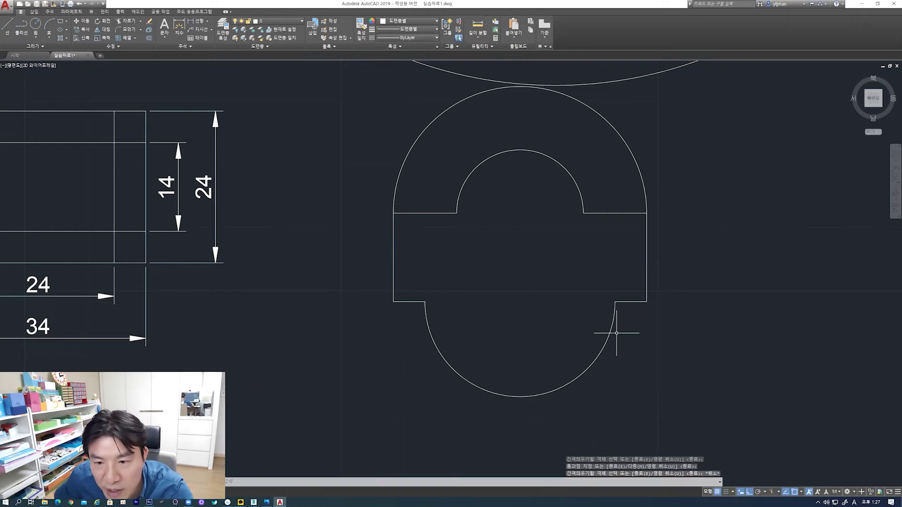
pyautogui.click(631, 151)
# Erase the outer top arc and offset the top half-circle outward again with setting 5
pyautogui.press('Delete')
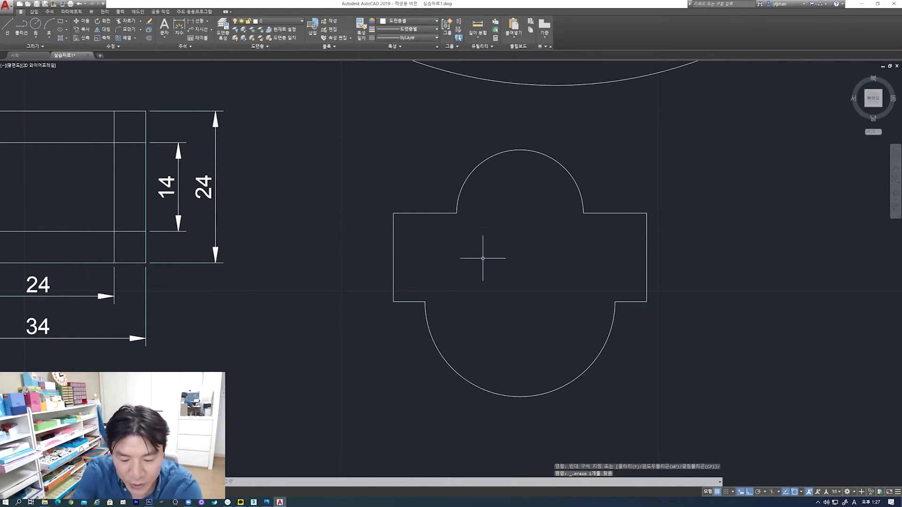
pyautogui.write('o')
pyautogui.press('Return')
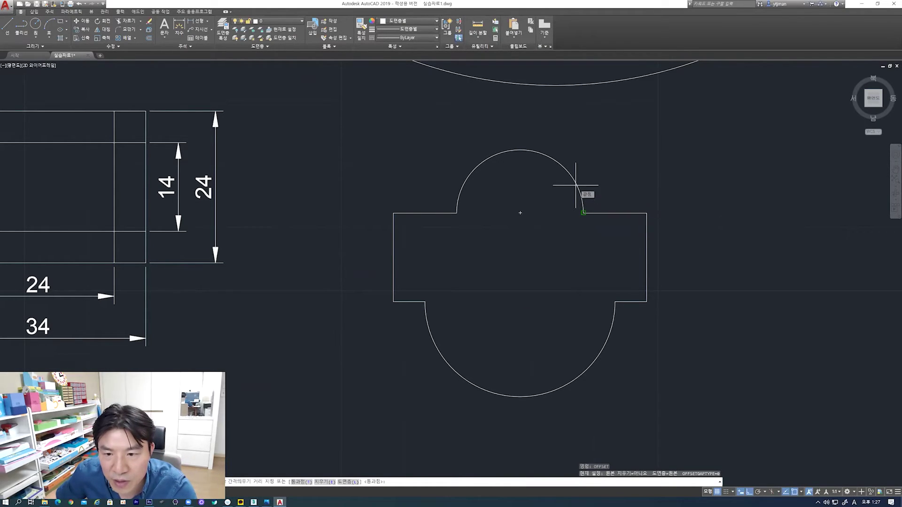
pyautogui.write('5')
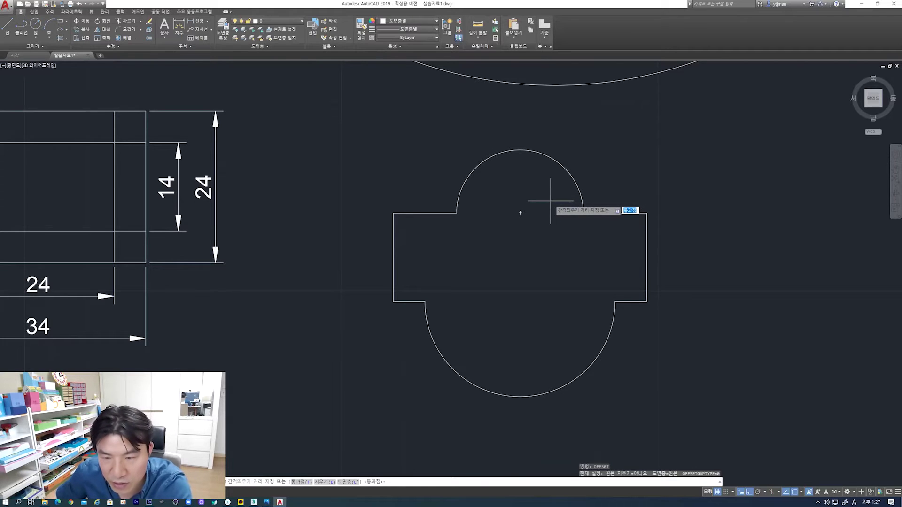
pyautogui.press('Return')
pyautogui.click(578, 187)
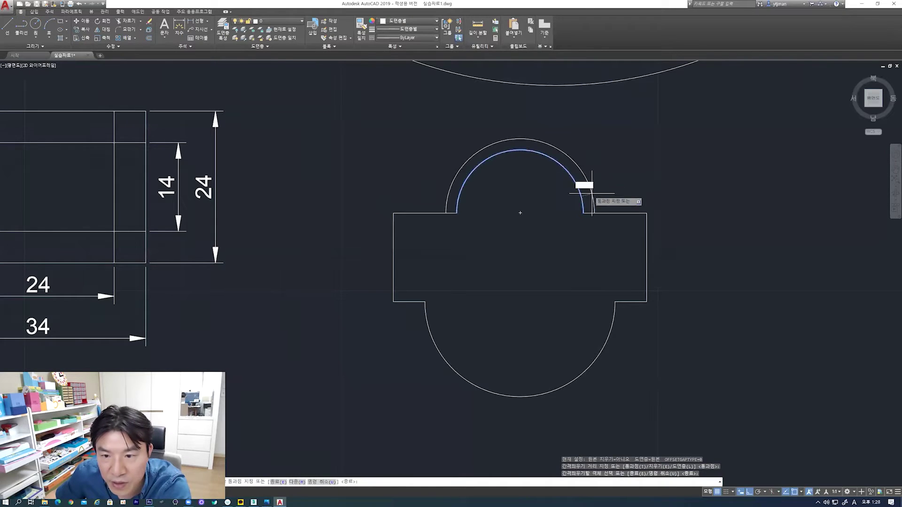
pyautogui.click(645, 212)
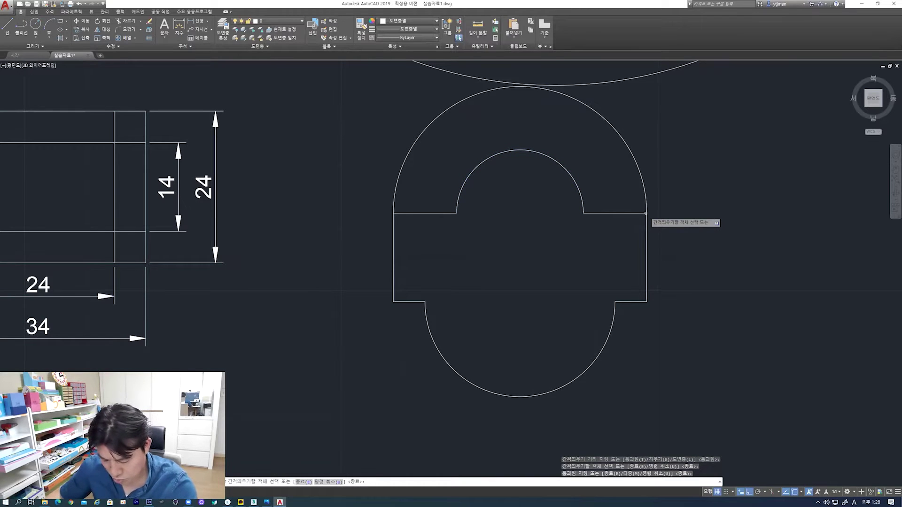
# Offset the lower half-circle through the rectangle corner to add its concentric arc
pyautogui.click(614, 307)
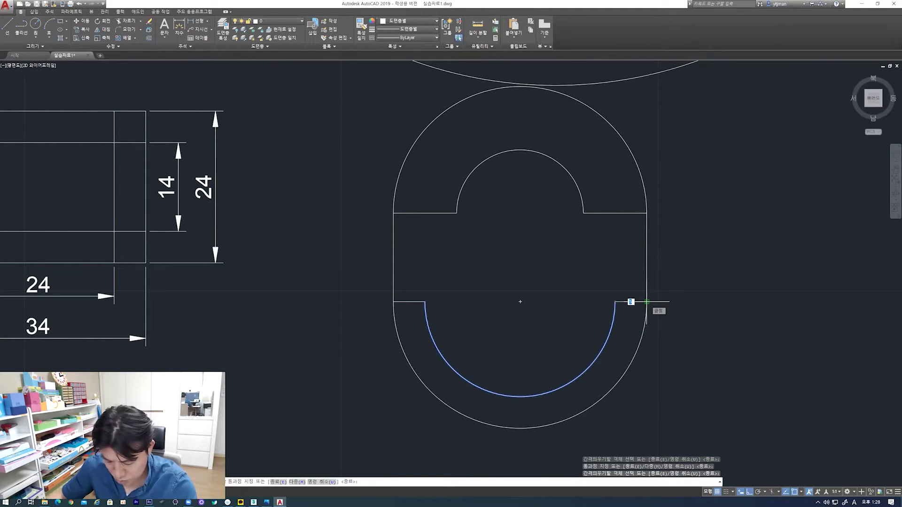
pyautogui.click(647, 302)
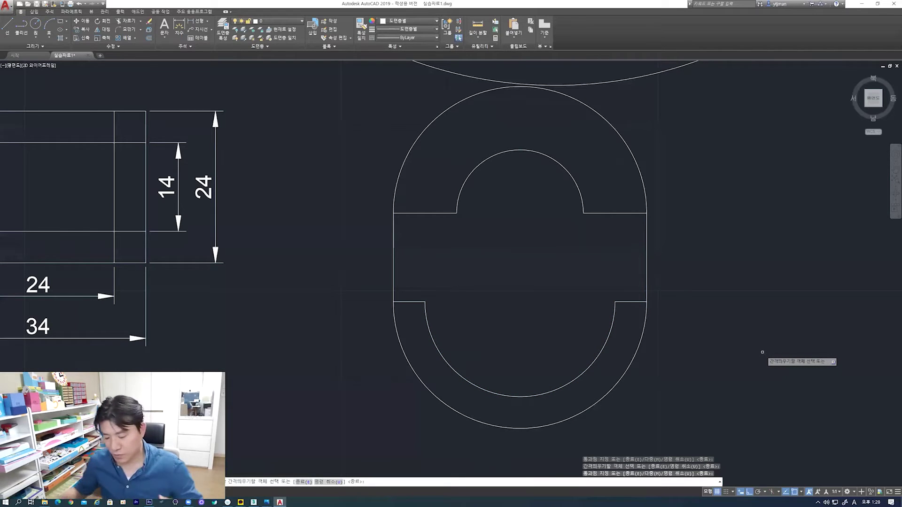
pyautogui.scroll(-4, 557, 309)
pyautogui.scroll(2, 470, 362)
pyautogui.scroll(1, 455, 356)
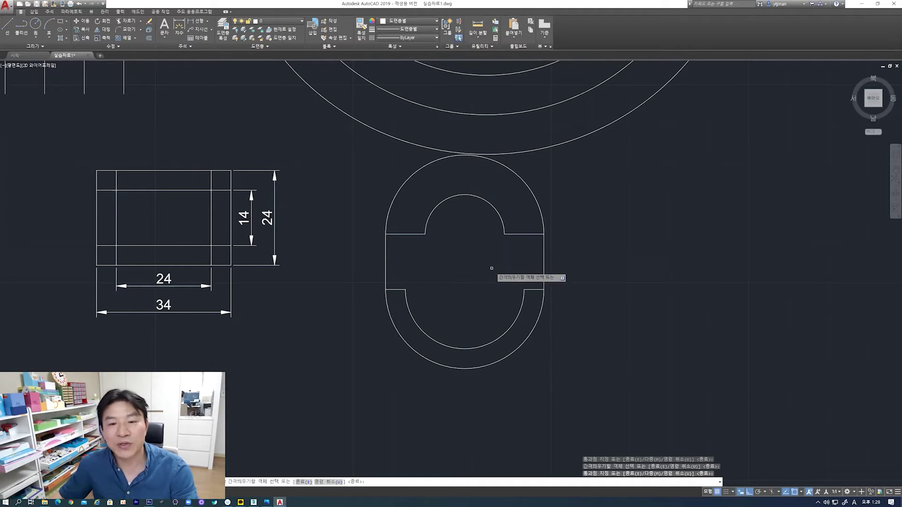
pyautogui.scroll(-3, 491, 264)
pyautogui.scroll(5, 487, 271)
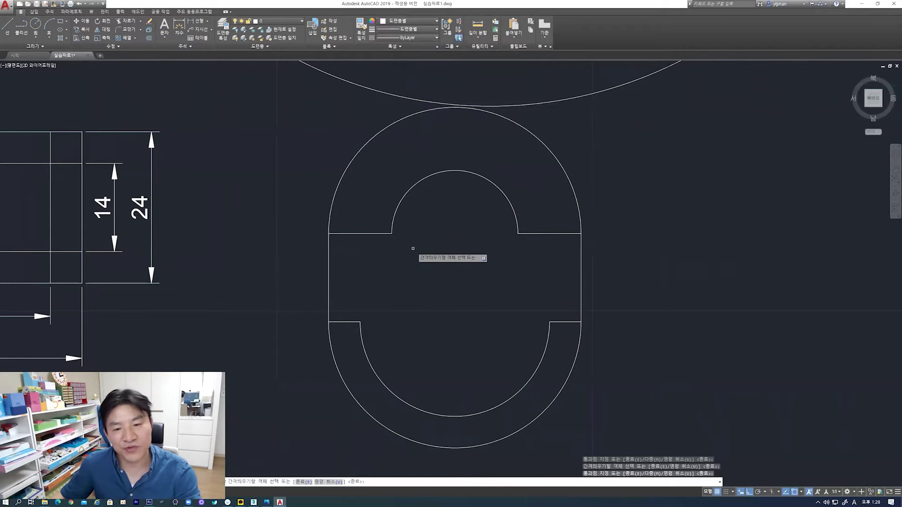
pyautogui.scroll(-3, 491, 293)
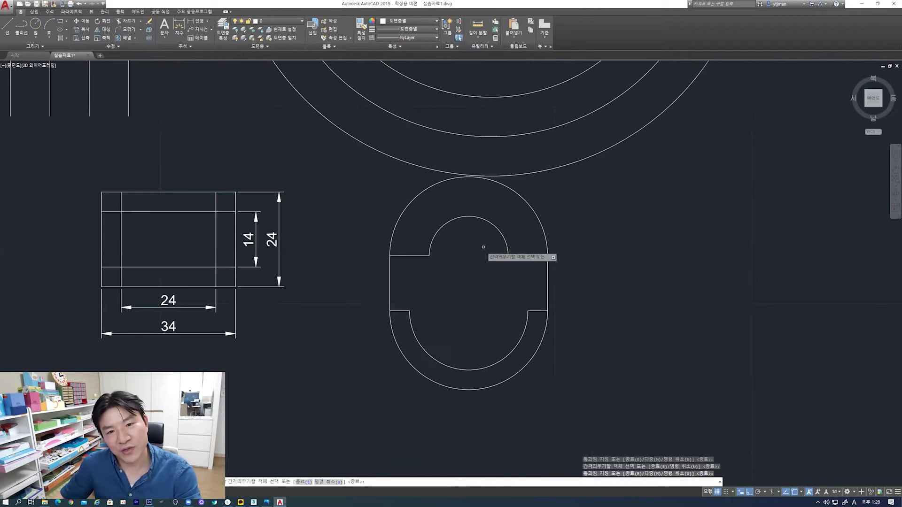
pyautogui.scroll(4, 488, 293)
pyautogui.scroll(-3, 487, 292)
pyautogui.scroll(-4, 487, 293)
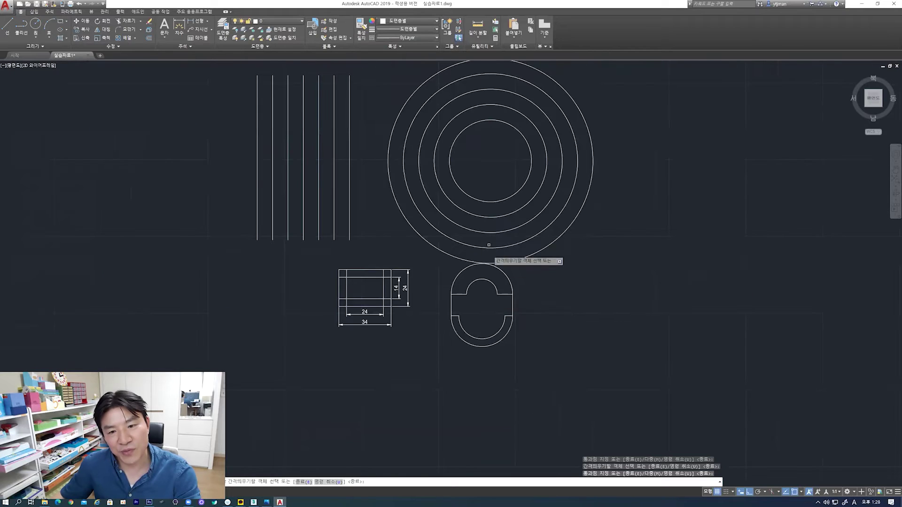
pyautogui.moveTo(475, 314); pyautogui.dragTo(476, 316, button='middle')
pyautogui.scroll(1, 475, 317)
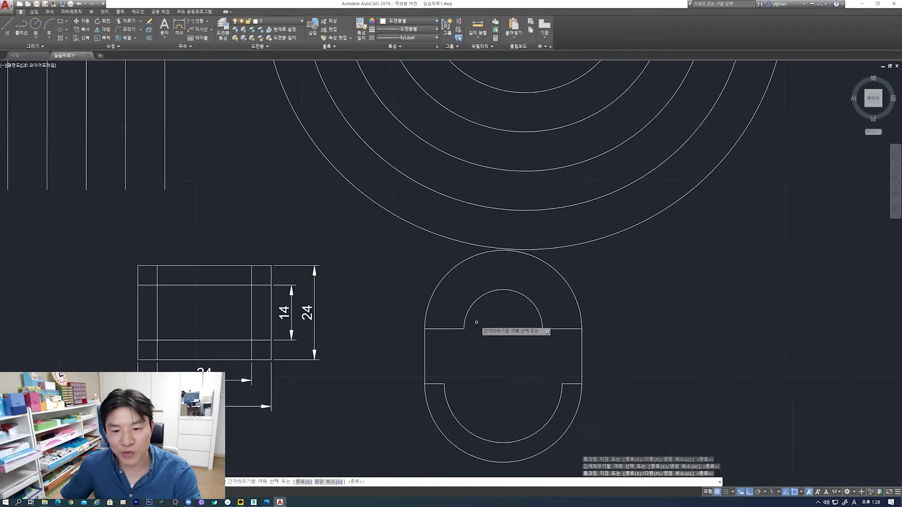
pyautogui.scroll(1, 449, 258)
pyautogui.scroll(1, 461, 284)
pyautogui.scroll(1, 459, 283)
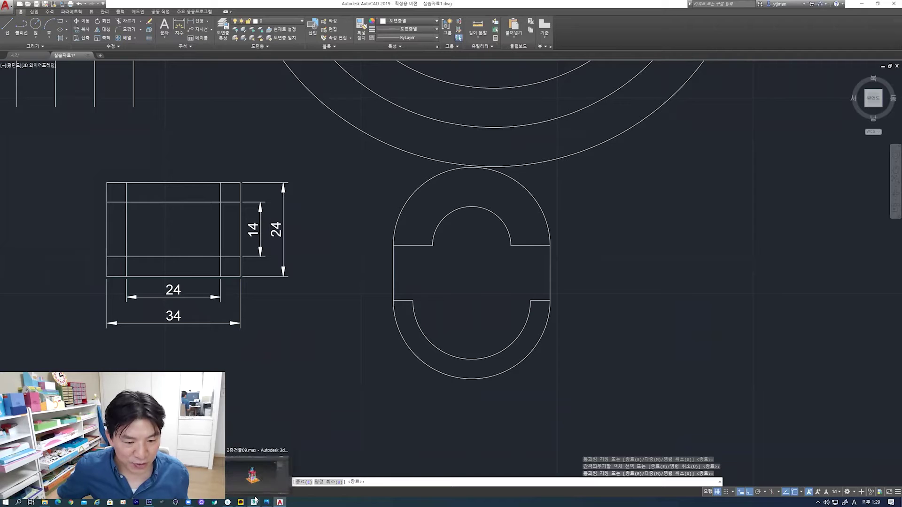
pyautogui.moveTo(266, 501)
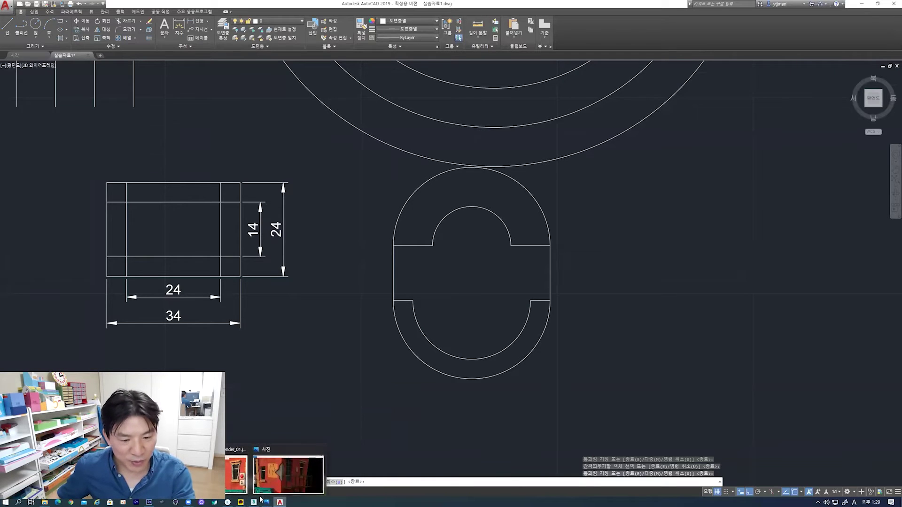
pyautogui.click(254, 472)
# Orbit and pan around the 3ds Max building scene, then switch back to the AutoCAD drawing
pyautogui.moveTo(485, 202)
pyautogui.keyDown('alt'); pyautogui.mouseDown(button='middle')
pyautogui.moveTo(531, 252)
pyautogui.moveTo(515, 280)
pyautogui.moveTo(438, 267)
pyautogui.mouseUp(button='middle'); pyautogui.keyUp('alt')
pyautogui.click(438, 266)
pyautogui.scroll(5, 438, 266)
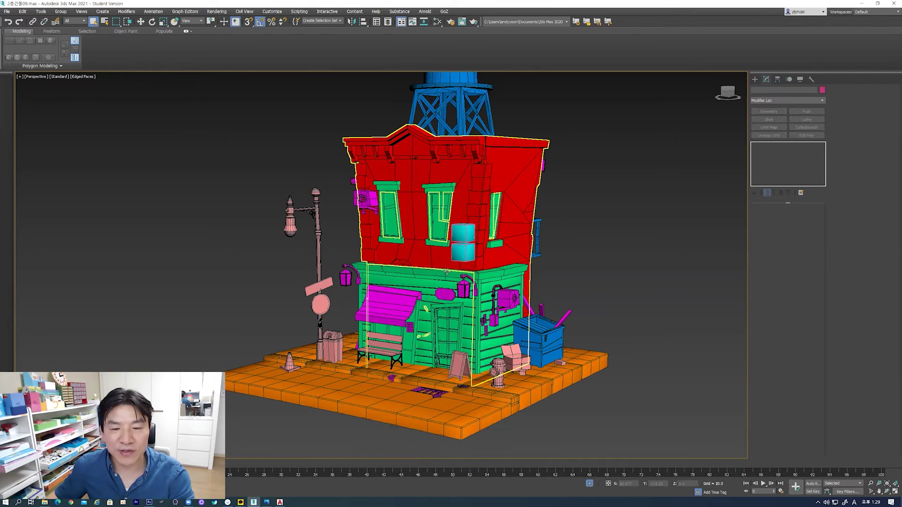
pyautogui.scroll(1, 443, 272)
pyautogui.keyDown('alt'); pyautogui.moveTo(442, 272); pyautogui.dragTo(430, 272, button='middle'); pyautogui.keyUp('alt')
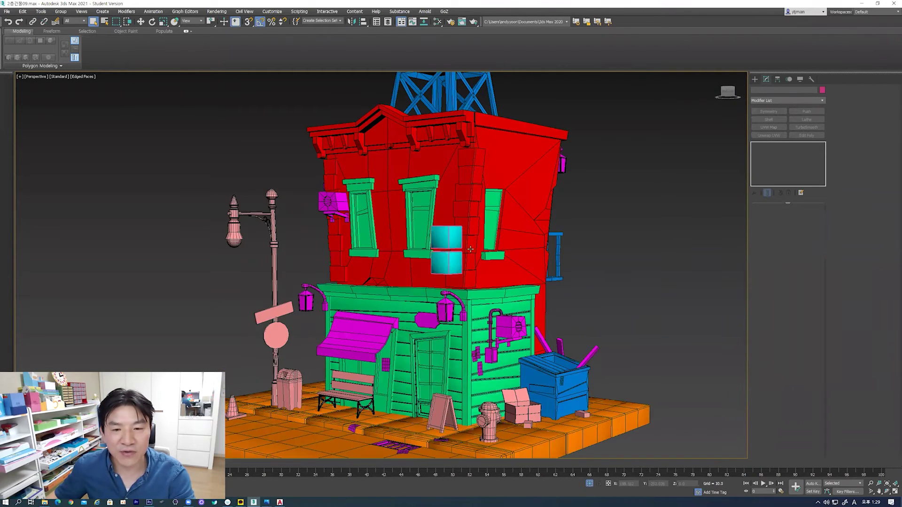
pyautogui.scroll(-1, 474, 235)
pyautogui.keyDown('alt'); pyautogui.moveTo(474, 234); pyautogui.dragTo(419, 286, button='middle'); pyautogui.keyUp('alt')
pyautogui.scroll(1, 470, 244)
pyautogui.scroll(1, 467, 249)
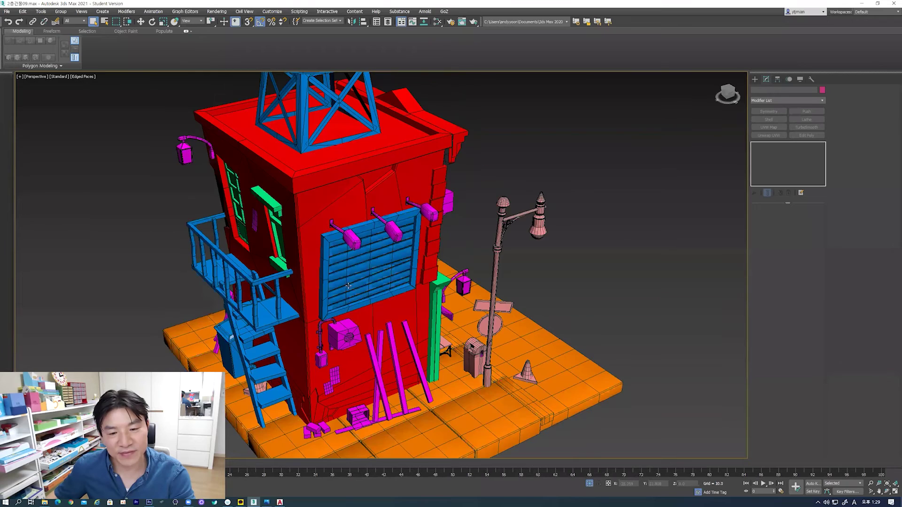
pyautogui.moveTo(380, 321)
pyautogui.keyDown('alt'); pyautogui.mouseDown(button='middle')
pyautogui.moveTo(504, 317)
pyautogui.moveTo(482, 279)
pyautogui.mouseUp(button='middle'); pyautogui.keyUp('alt')
pyautogui.moveTo(351, 387); pyautogui.dragTo(335, 344, button='middle')
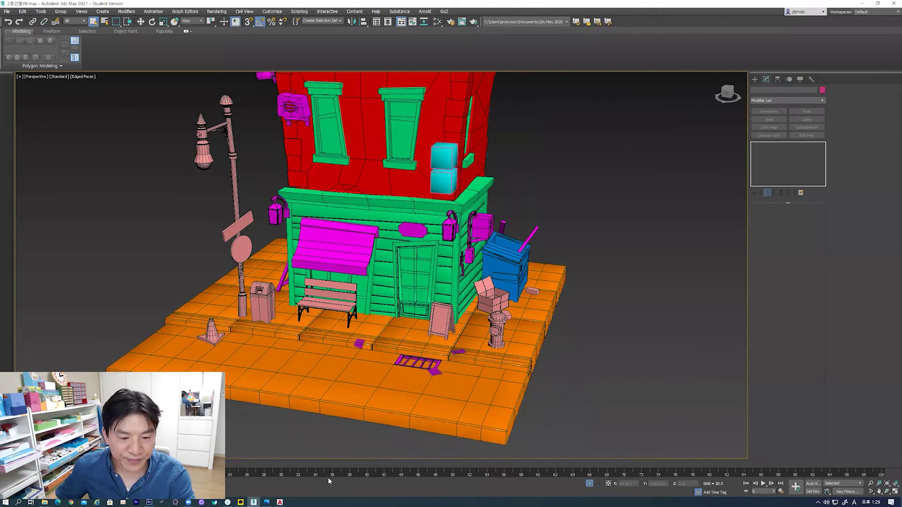
pyautogui.click(279, 502)
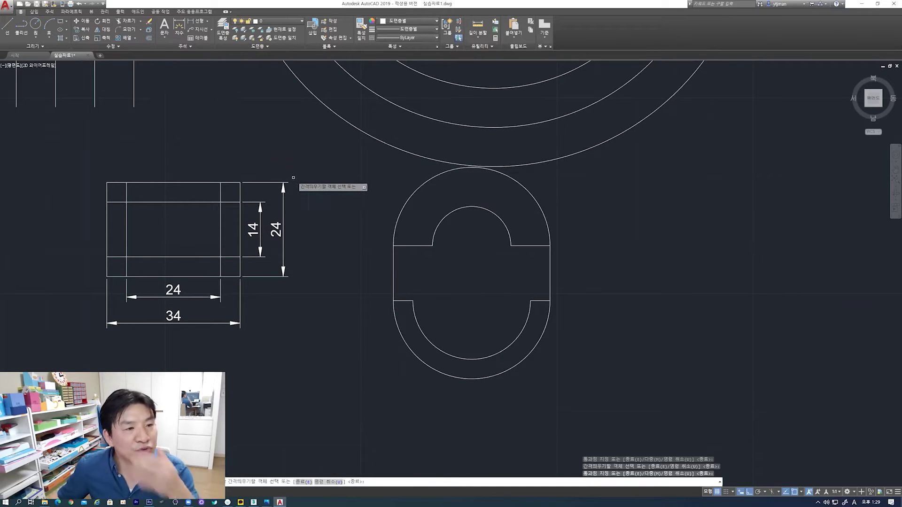
# Cancel the pending offset and window-select the whole capsule-shaped part
pyautogui.scroll(-2, 302, 225)
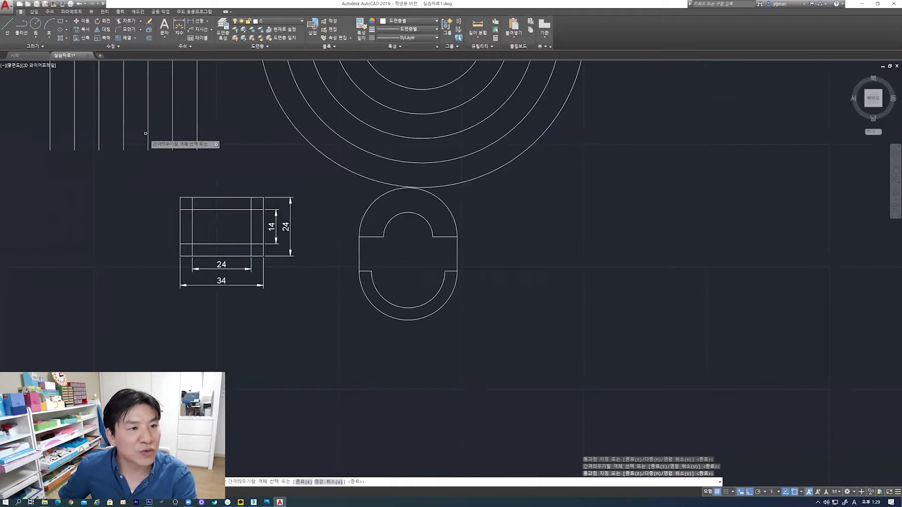
pyautogui.press('Escape')
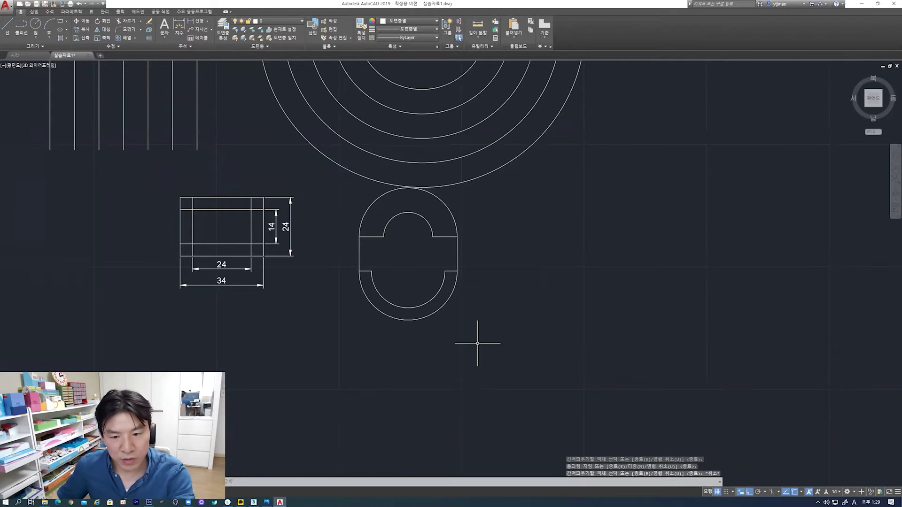
pyautogui.click(507, 349)
pyautogui.click(345, 187)
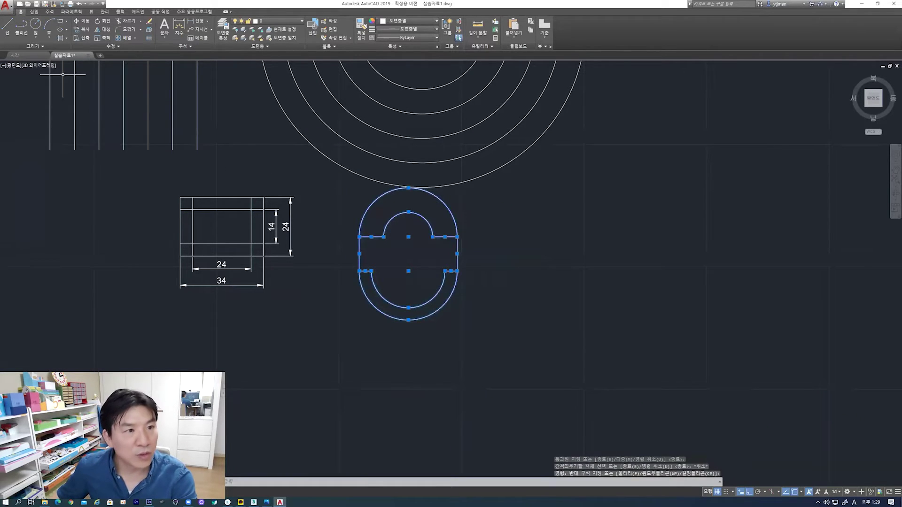
# Export the selected part with the Block (*.dwg) file type
pyautogui.click(7, 7)
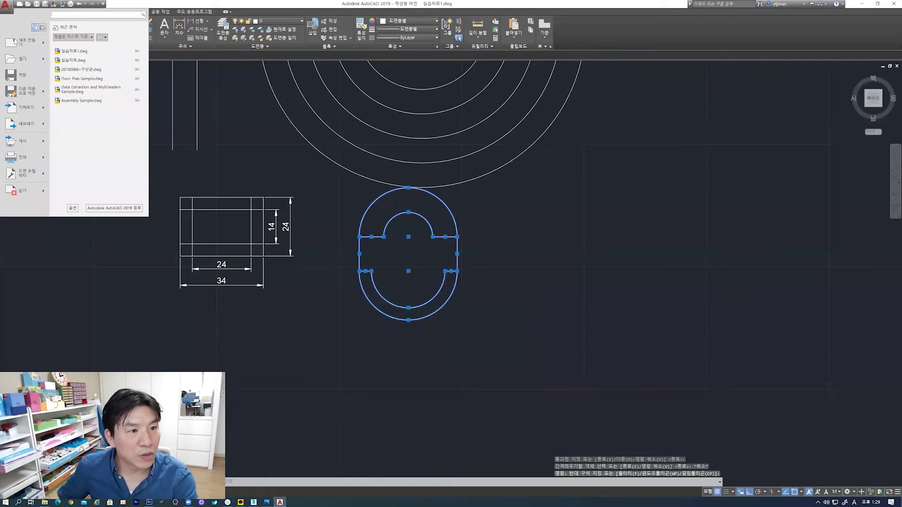
pyautogui.moveTo(25, 123)
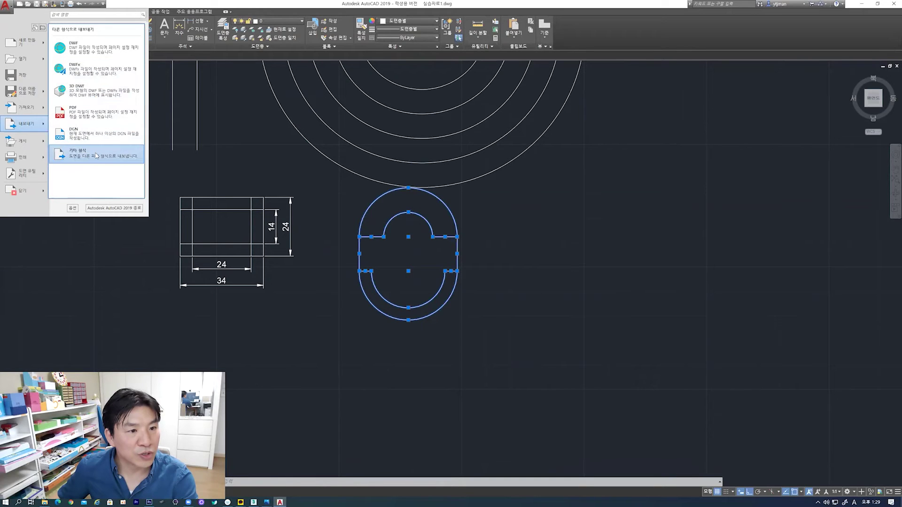
pyautogui.press('Escape')
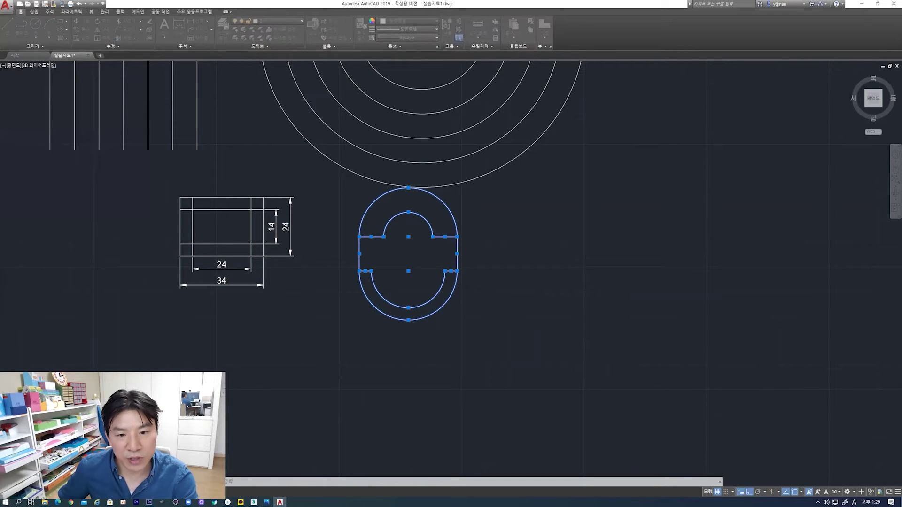
pyautogui.click(429, 328)
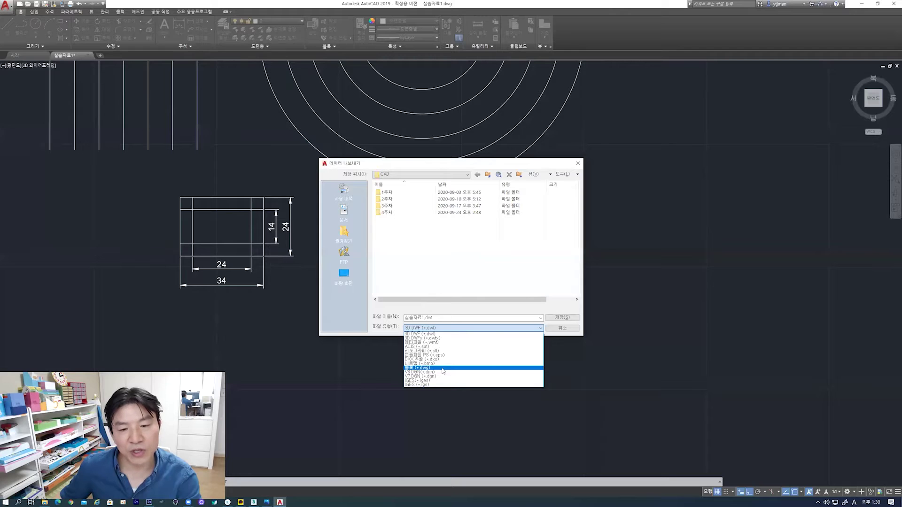
pyautogui.click(443, 368)
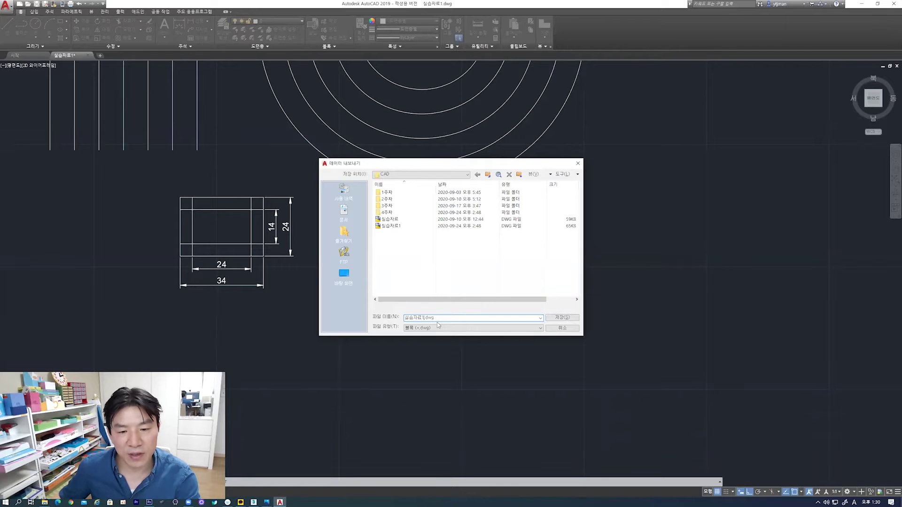
pyautogui.press('Return')
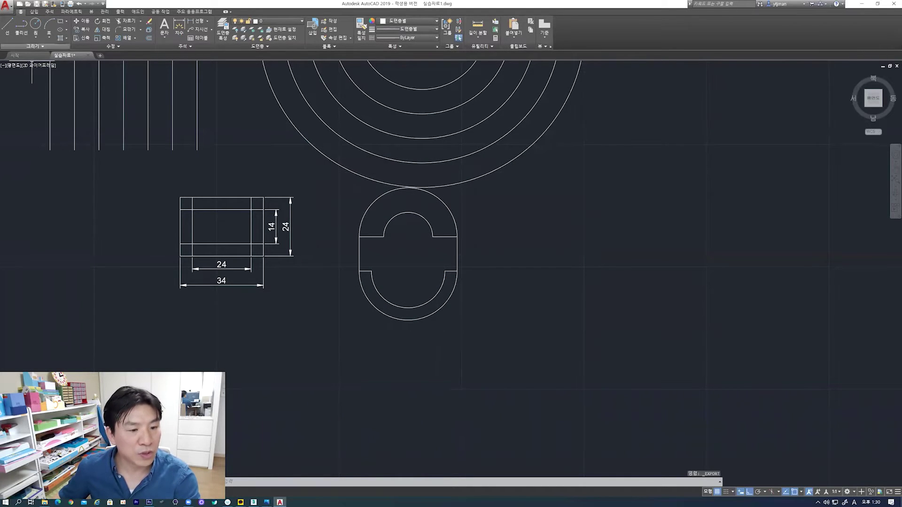
# Window-select the rounded slot-shaped outline
pyautogui.click(5, 6)
pyautogui.click(397, 302)
pyautogui.click(496, 347)
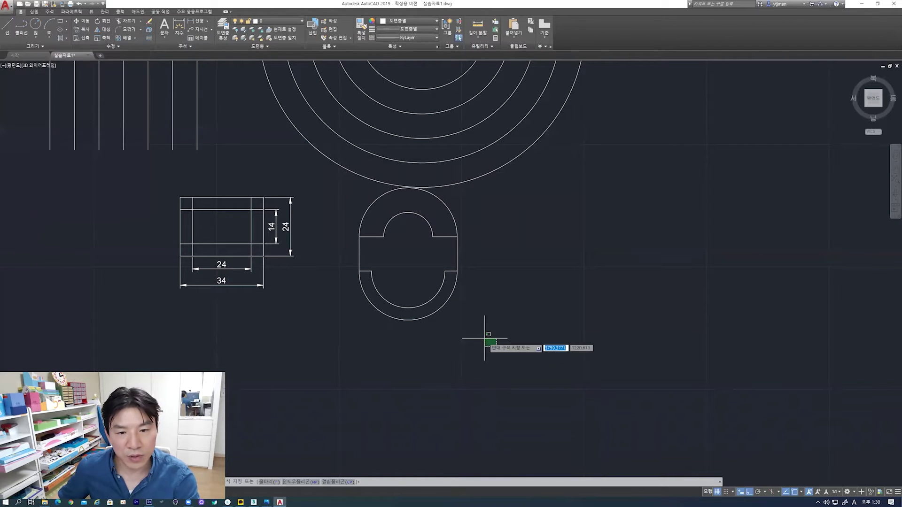
pyautogui.click(500, 353)
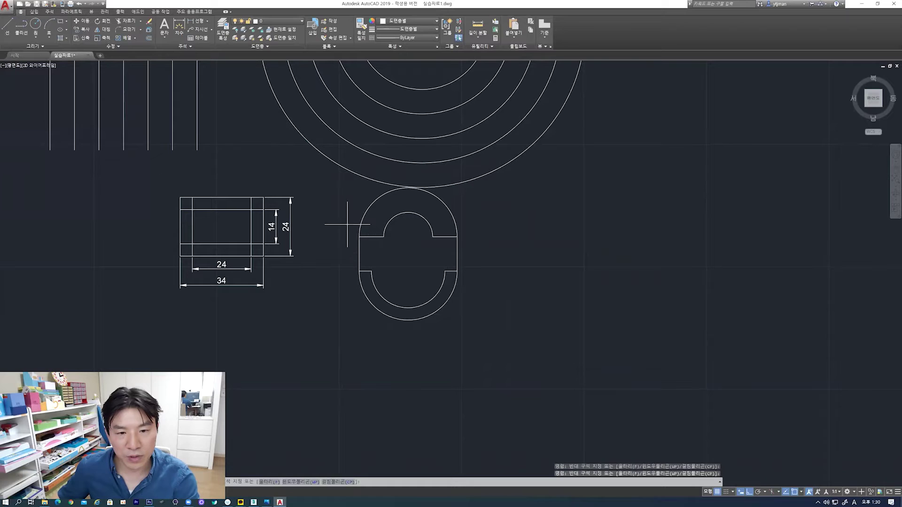
pyautogui.click(520, 309)
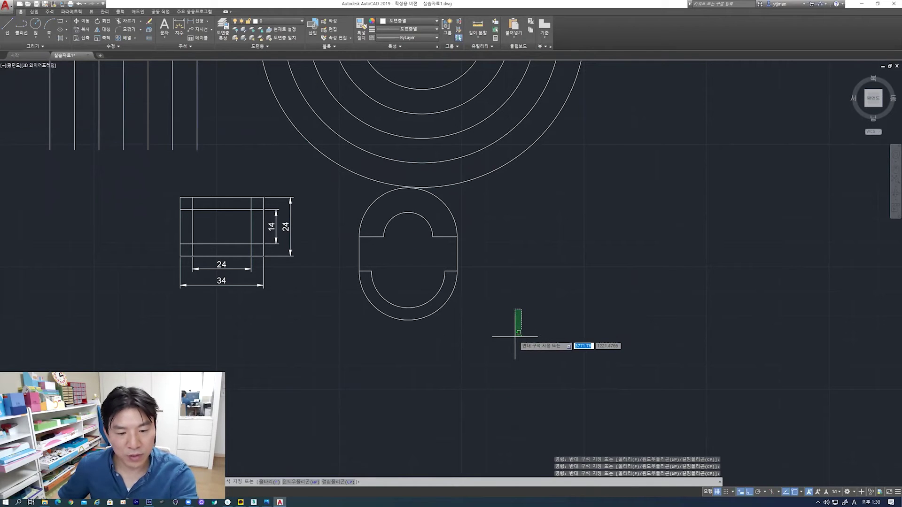
pyautogui.press('Escape')
pyautogui.click(506, 346)
pyautogui.click(321, 187)
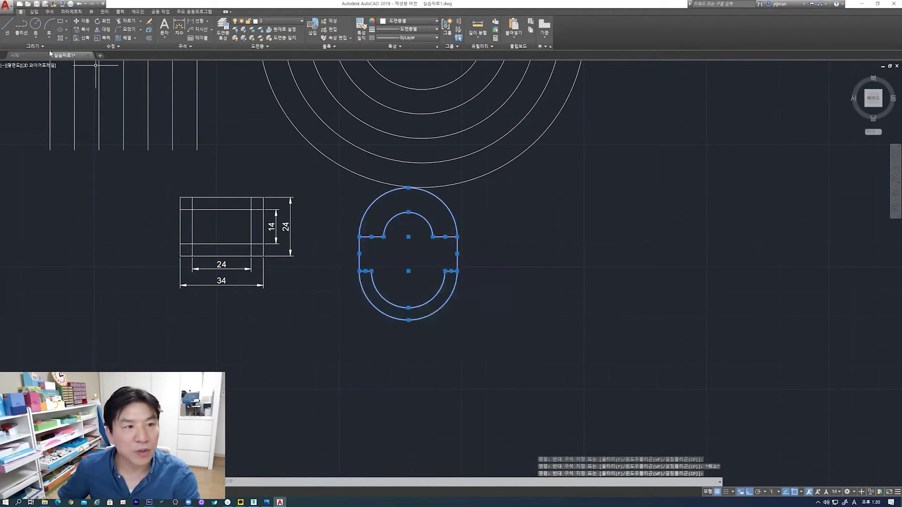
# Export it as the Block (*.dwg) file 실습자료11.dwg in the CAD folder
pyautogui.click(7, 6)
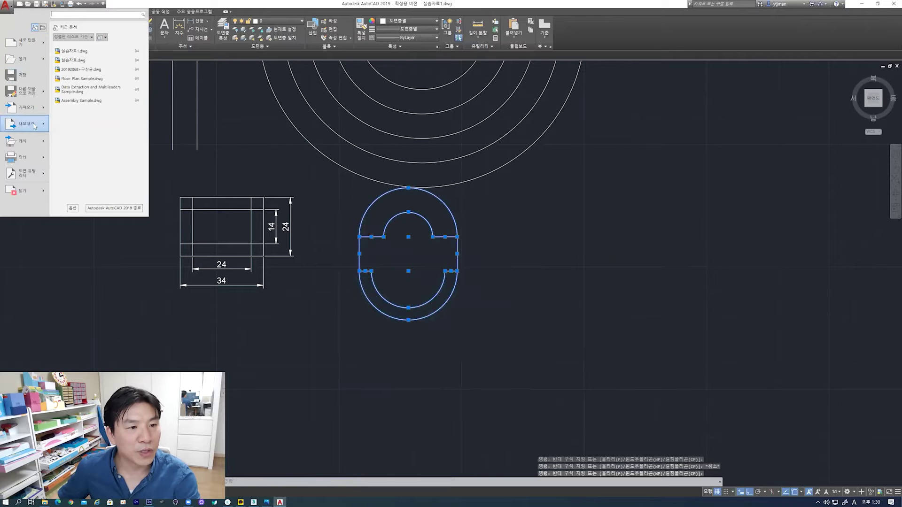
pyautogui.press('Escape')
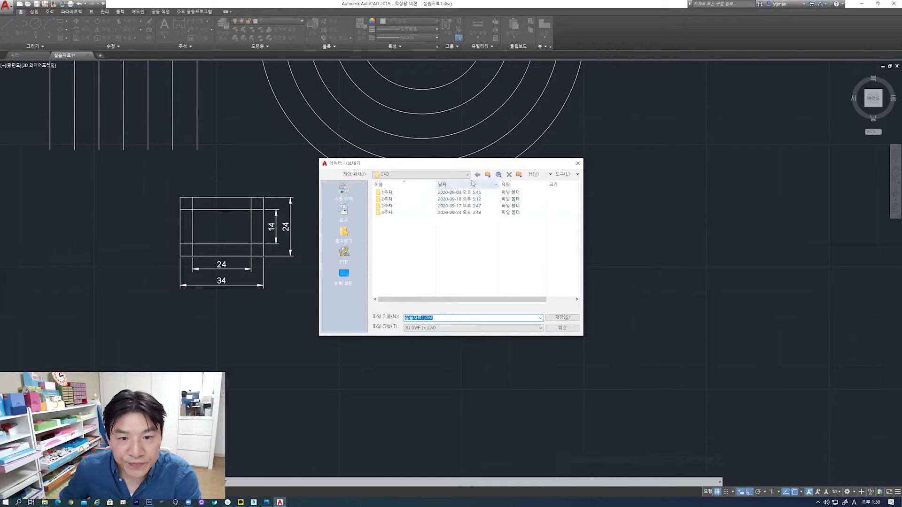
pyautogui.click(403, 174)
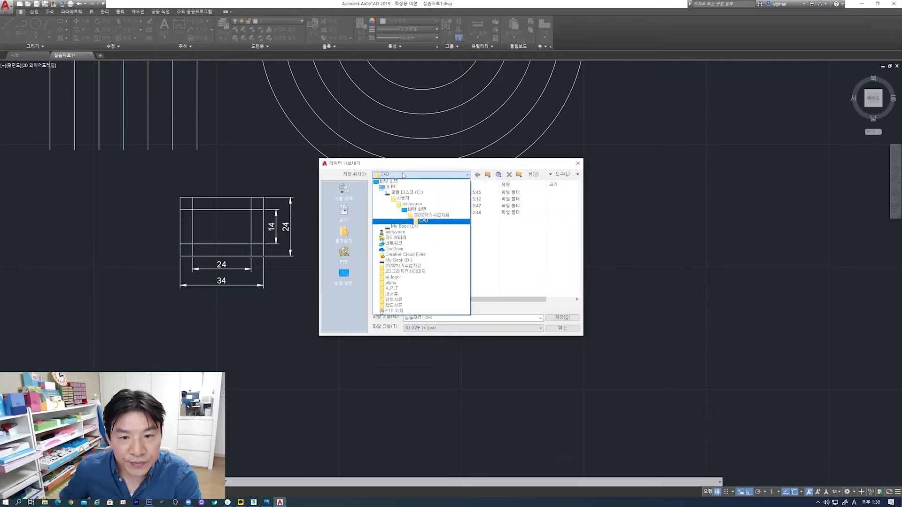
pyautogui.click(423, 222)
pyautogui.click(426, 329)
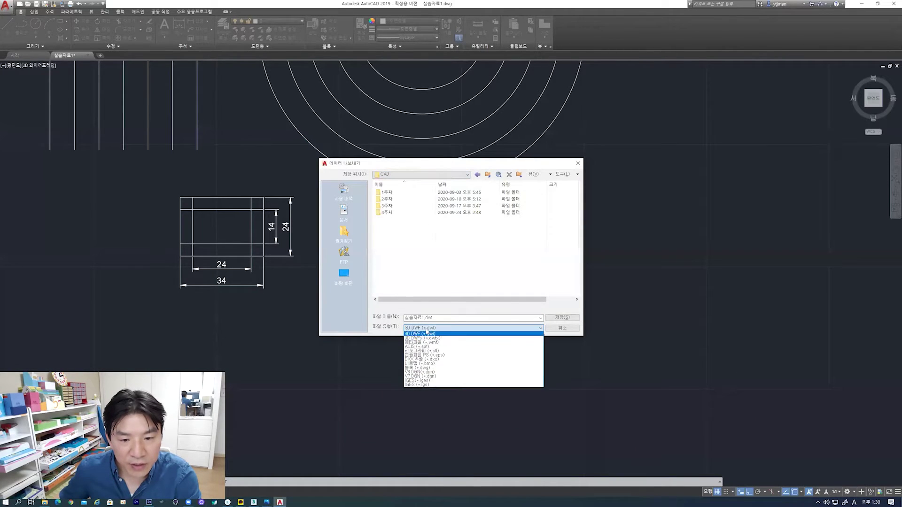
pyautogui.click(429, 367)
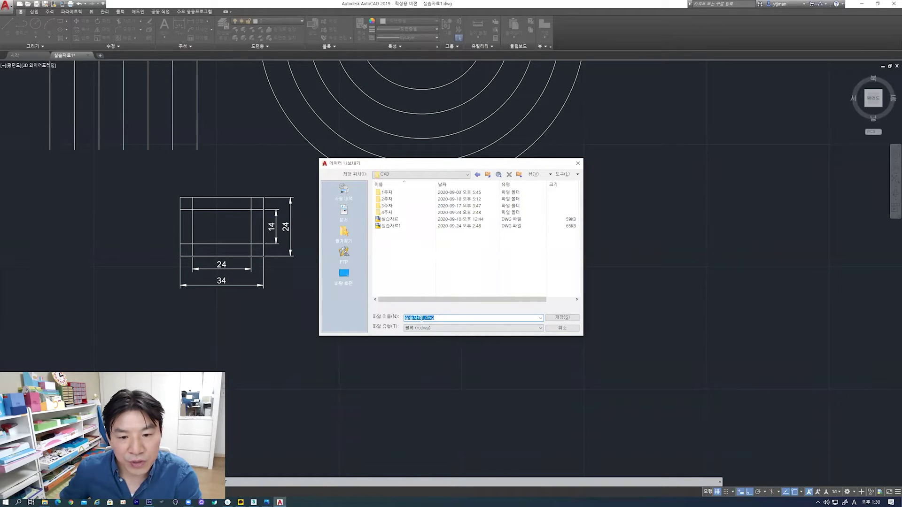
pyautogui.write('1')
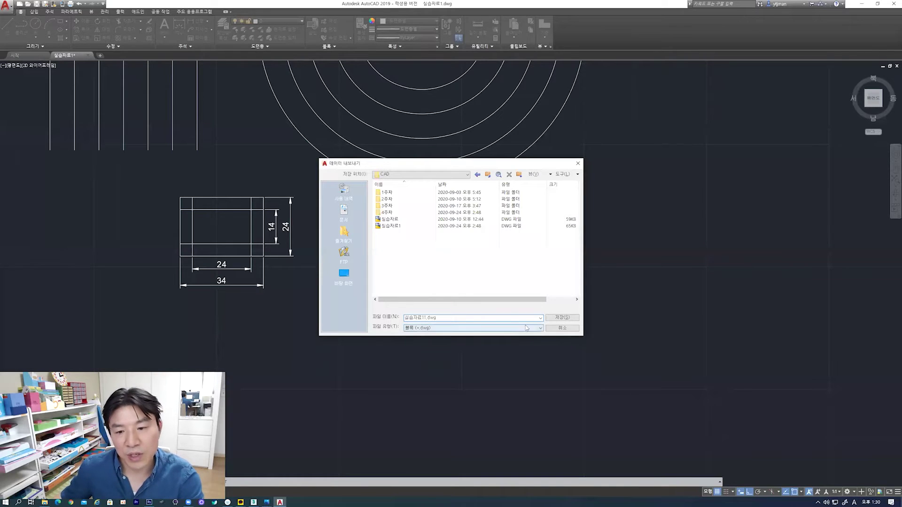
pyautogui.click(554, 318)
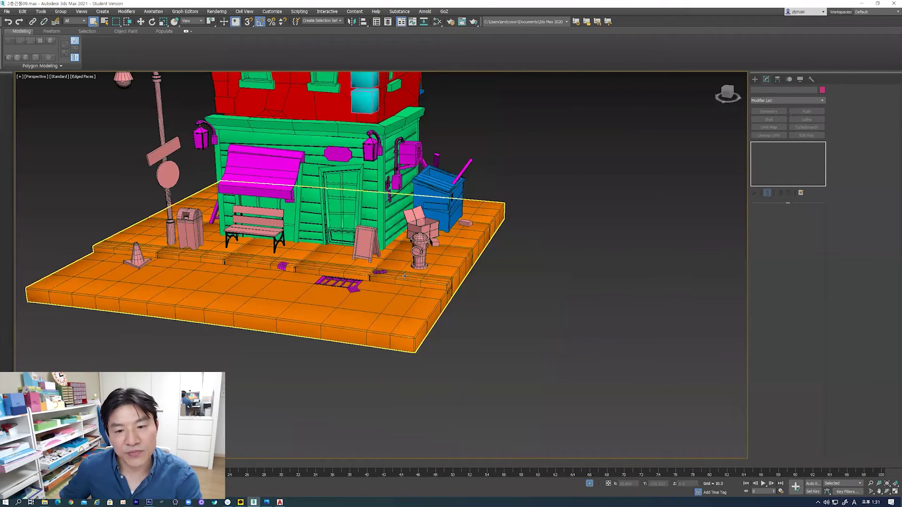
# Start importing and browse Desktop > class folder > CAD, selecting the 실습자료1 drawing
pyautogui.click(6, 13)
pyautogui.moveTo(15, 107)
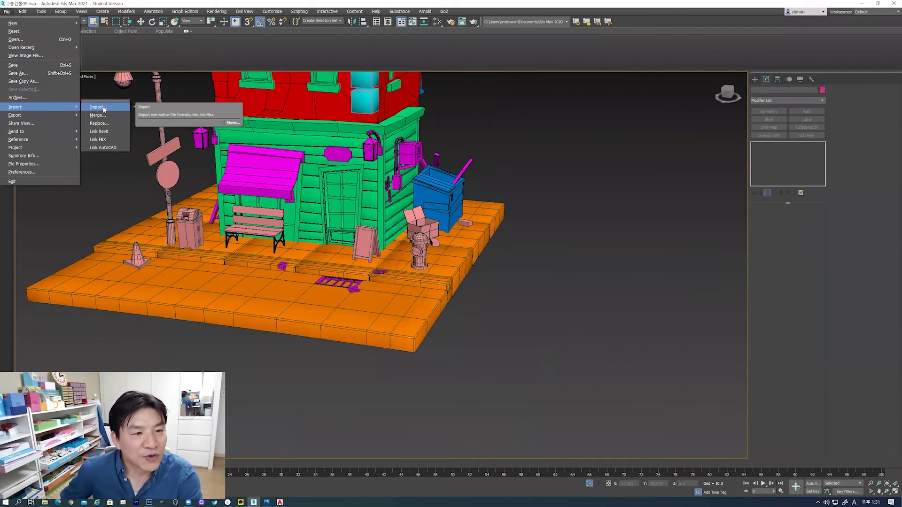
pyautogui.click(104, 109)
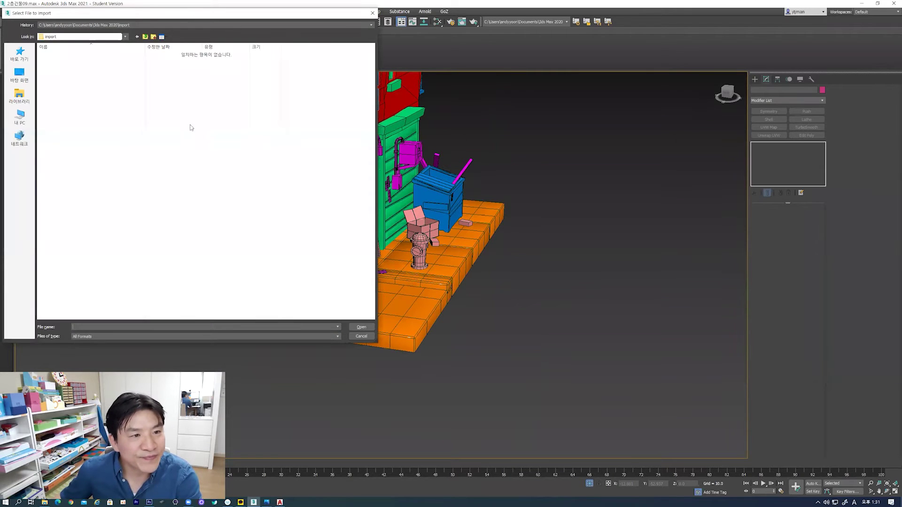
pyautogui.click(98, 39)
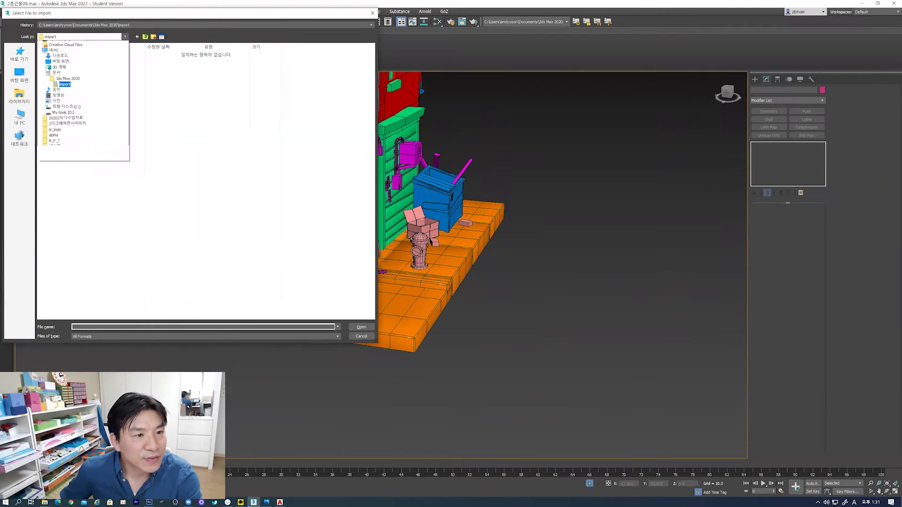
pyautogui.click(23, 74)
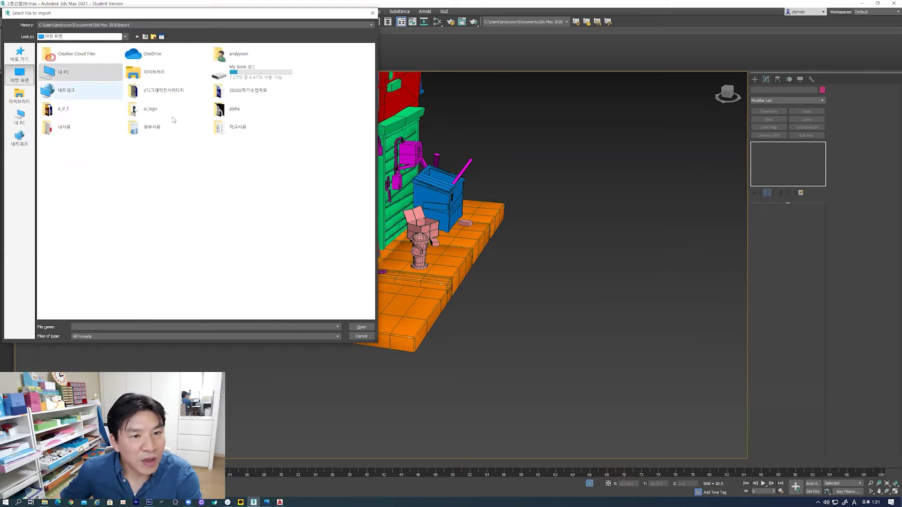
pyautogui.doubleClick(241, 93)
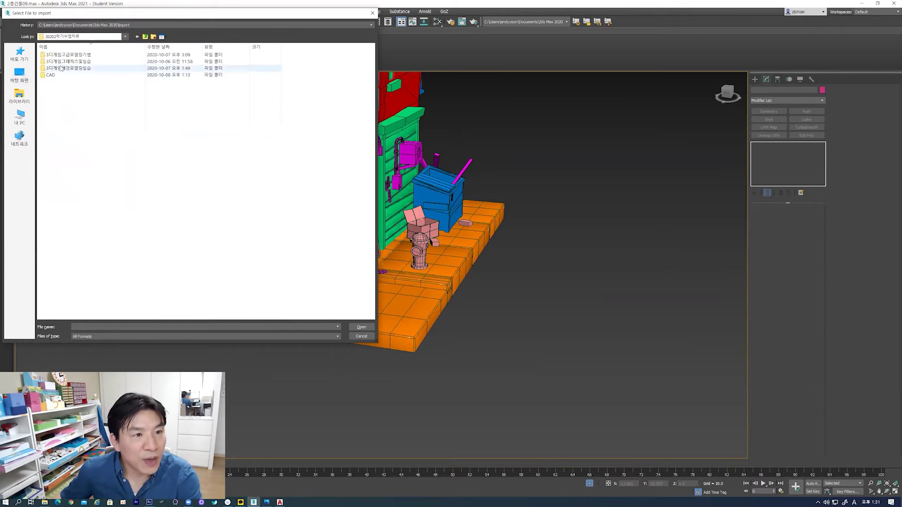
pyautogui.doubleClick(49, 76)
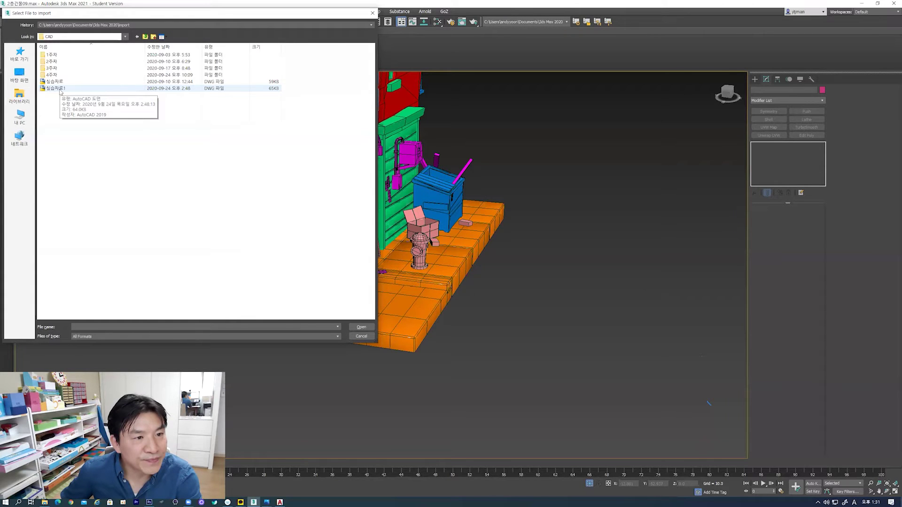
pyautogui.click(60, 92)
# Import 실습자료1.dwg with the default options and bring its outlines into view
pyautogui.click(361, 327)
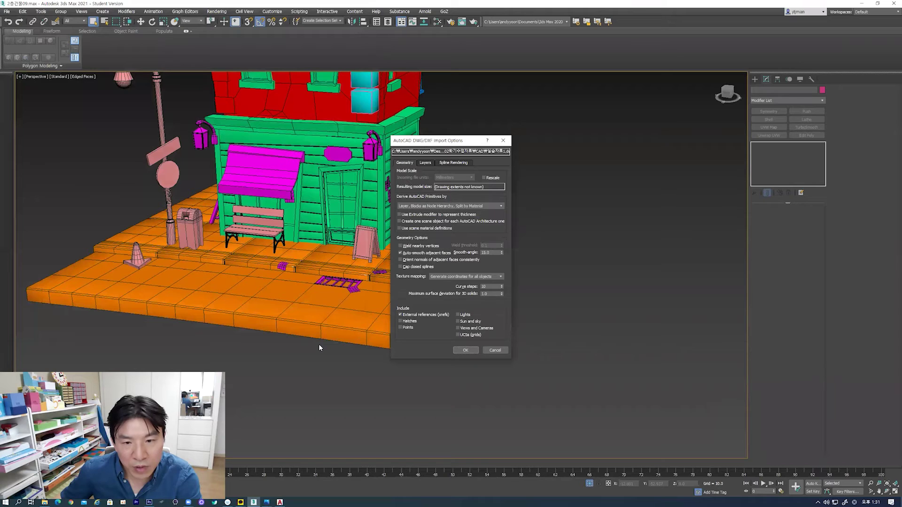
pyautogui.click(465, 350)
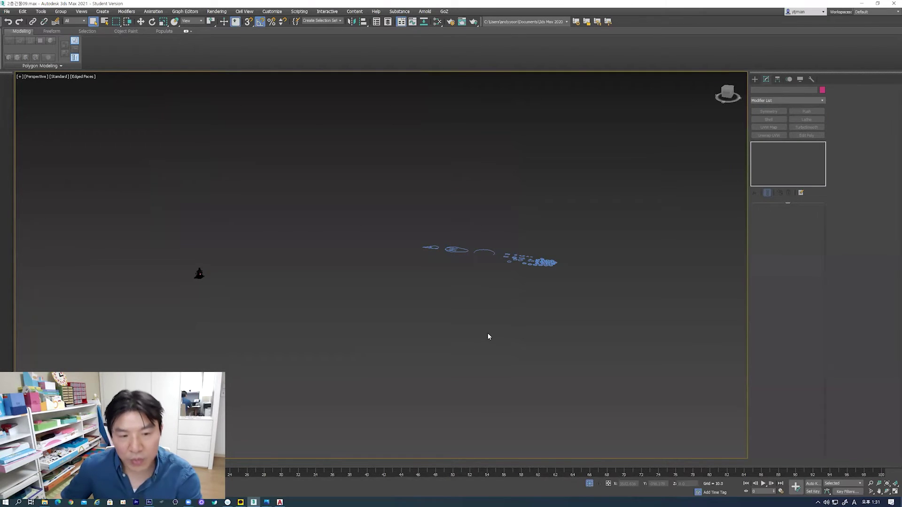
pyautogui.moveTo(554, 280)
pyautogui.keyDown('alt'); pyautogui.mouseDown(button='middle')
pyautogui.moveTo(513, 296)
pyautogui.moveTo(469, 292)
pyautogui.mouseUp(button='middle'); pyautogui.keyUp('alt')
pyautogui.scroll(3, 453, 295)
pyautogui.scroll(4, 454, 296)
pyautogui.scroll(-3, 452, 296)
pyautogui.scroll(-3, 450, 286)
pyautogui.moveTo(449, 283)
pyautogui.mouseDown(button='middle')
pyautogui.moveTo(427, 306)
pyautogui.moveTo(514, 356)
pyautogui.mouseUp(button='middle')
pyautogui.scroll(2, 498, 356)
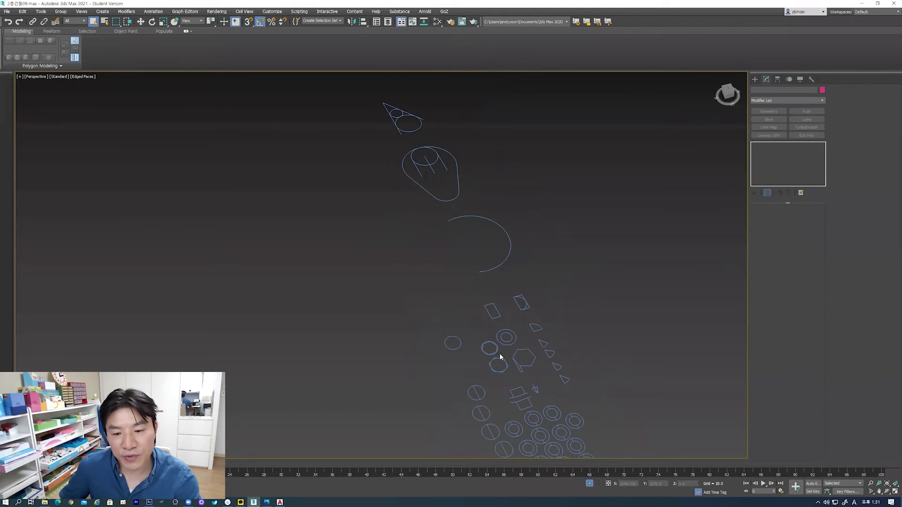
pyautogui.scroll(4, 498, 364)
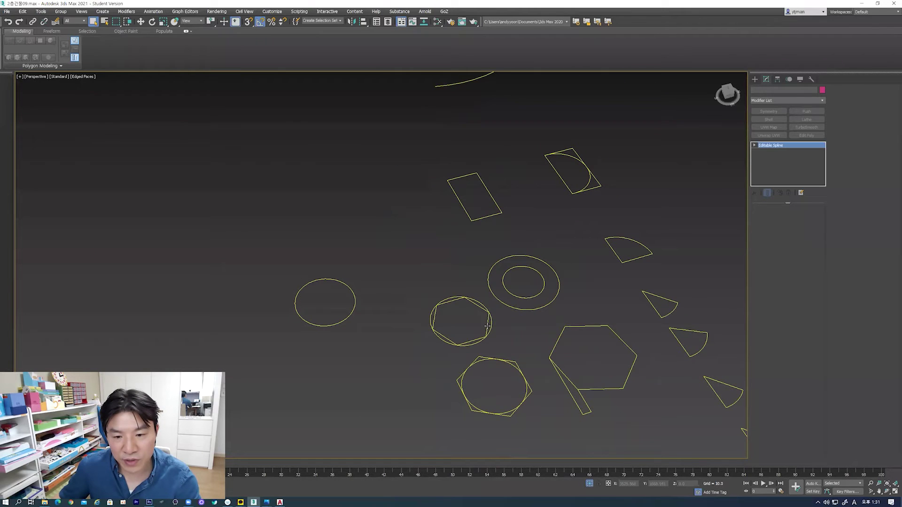
# Detach one hexagon spline into its own shape, Shape001, and zoom to it
pyautogui.press('3')
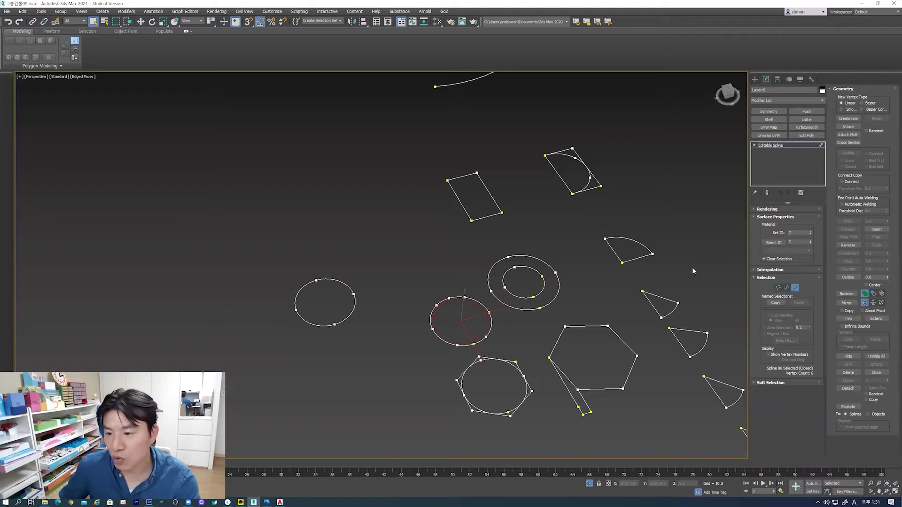
pyautogui.scroll(-3, 525, 310)
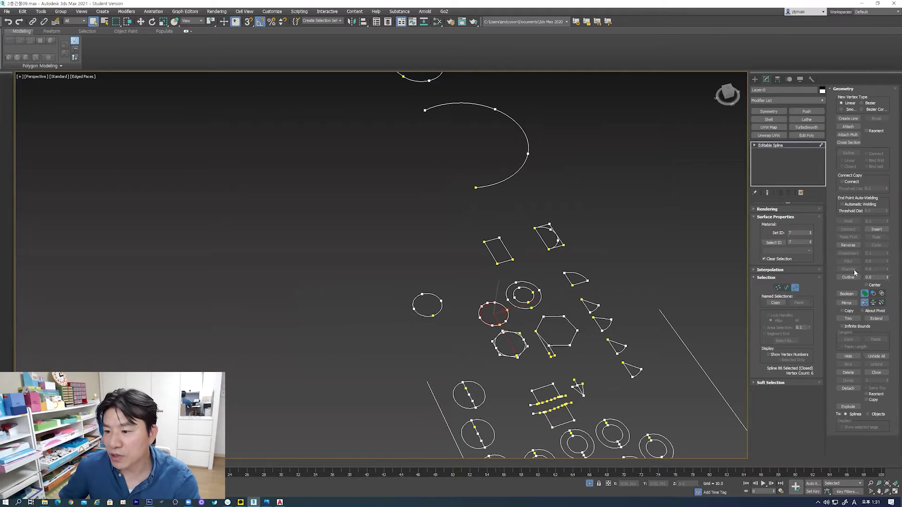
pyautogui.click(847, 389)
pyautogui.click(474, 257)
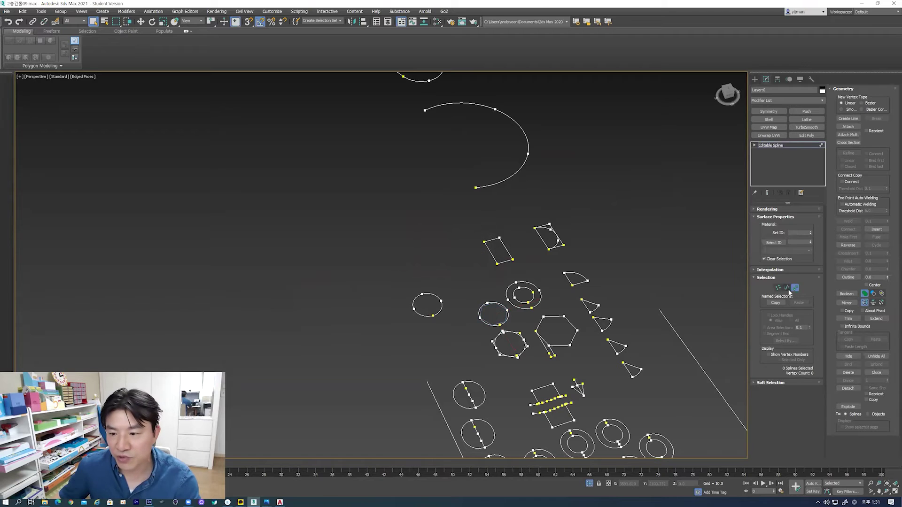
pyautogui.click(489, 311)
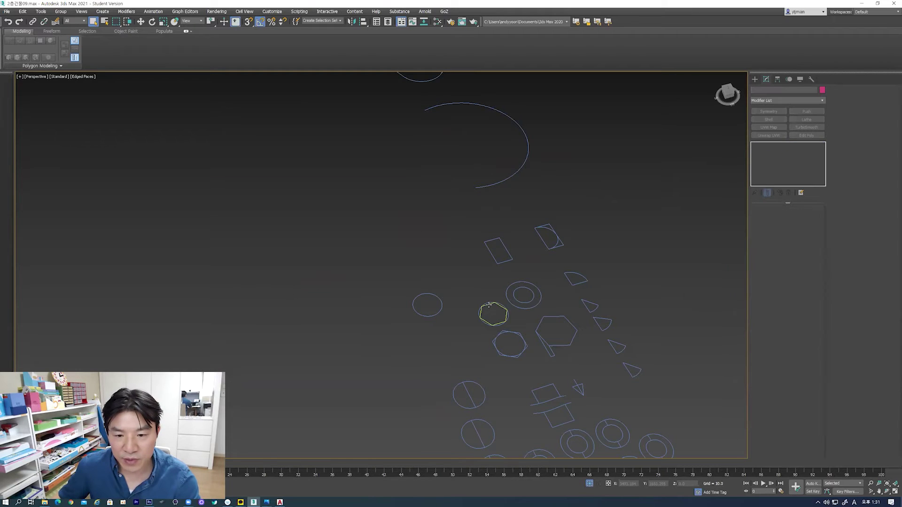
pyautogui.click(489, 306)
pyautogui.press('z')
pyautogui.scroll(-3, 484, 309)
pyautogui.scroll(-3, 500, 303)
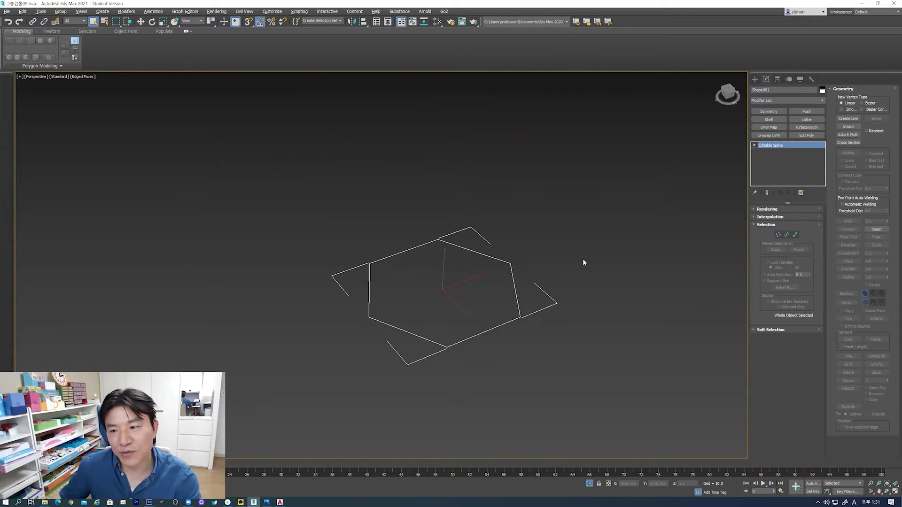
# Extrude the detached hexagon 82 units into a tall prism, then minimize 3ds Max
pyautogui.click(823, 103)
pyautogui.moveTo(823, 162)
pyautogui.mouseDown()
pyautogui.moveTo(835, 320)
pyautogui.moveTo(841, 259)
pyautogui.moveTo(841, 340)
pyautogui.moveTo(844, 233)
pyautogui.mouseUp()
pyautogui.click(773, 126)
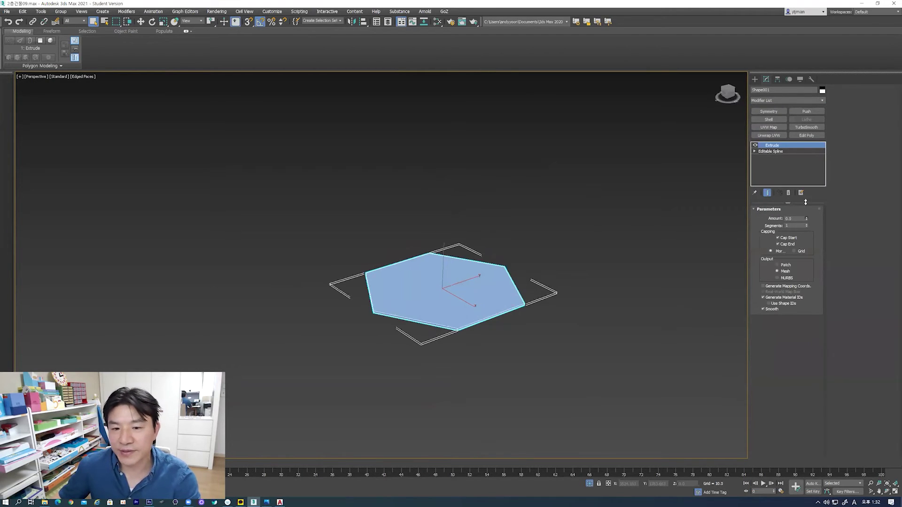
pyautogui.moveTo(805, 218); pyautogui.dragTo(806, 188)
pyautogui.moveTo(494, 233)
pyautogui.mouseDown(button='middle')
pyautogui.moveTo(461, 376)
pyautogui.moveTo(441, 241)
pyautogui.moveTo(468, 307)
pyautogui.moveTo(463, 280)
pyautogui.mouseUp(button='middle')
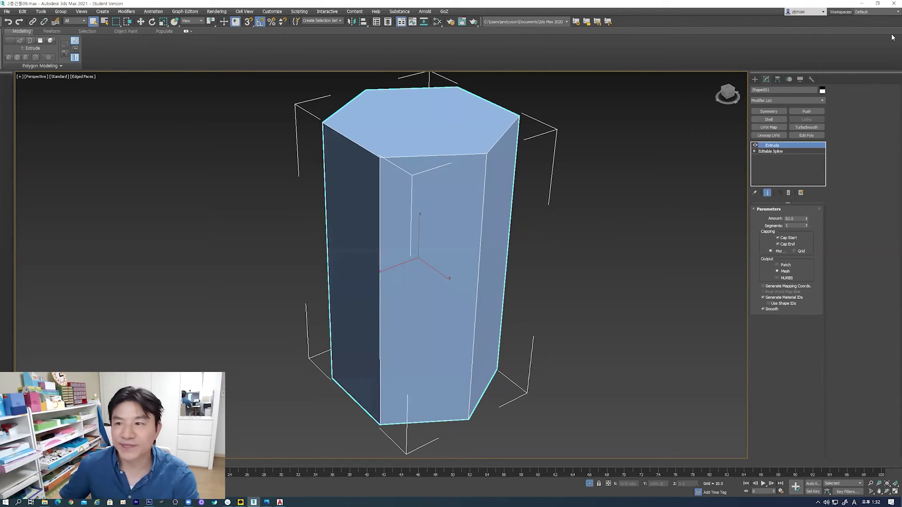
pyautogui.click(863, 3)
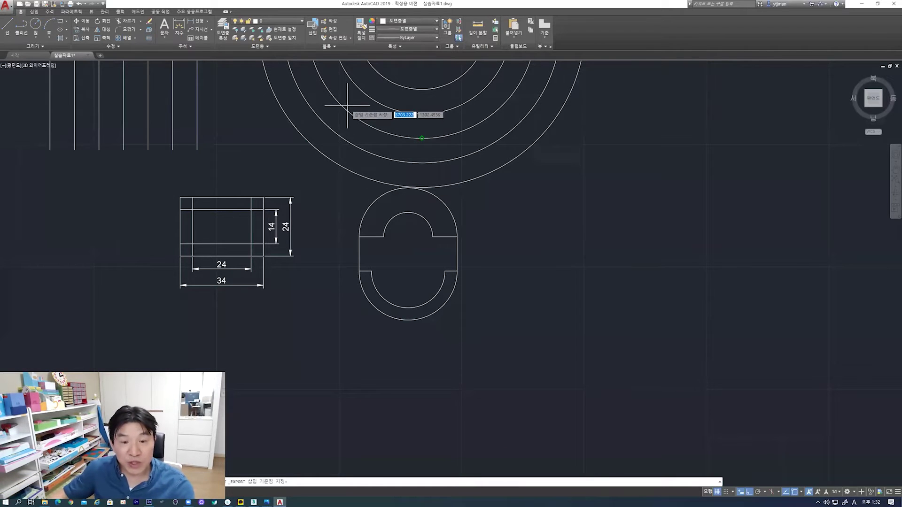
pyautogui.moveTo(387, 255)
pyautogui.mouseDown(button='middle')
pyautogui.moveTo(402, 232)
pyautogui.moveTo(448, 232)
pyautogui.mouseUp(button='middle')
pyautogui.scroll(-2, 447, 232)
pyautogui.scroll(4, 448, 232)
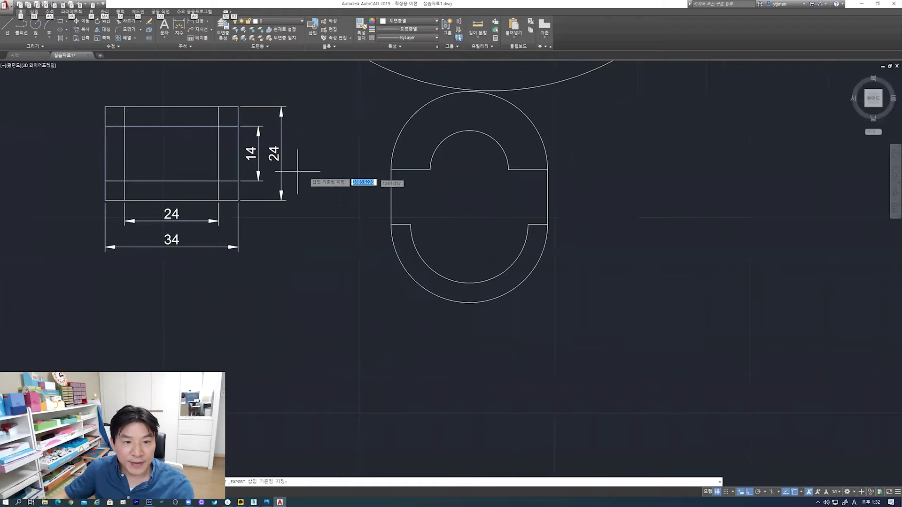
pyautogui.moveTo(364, 190); pyautogui.dragTo(360, 196, button='middle')
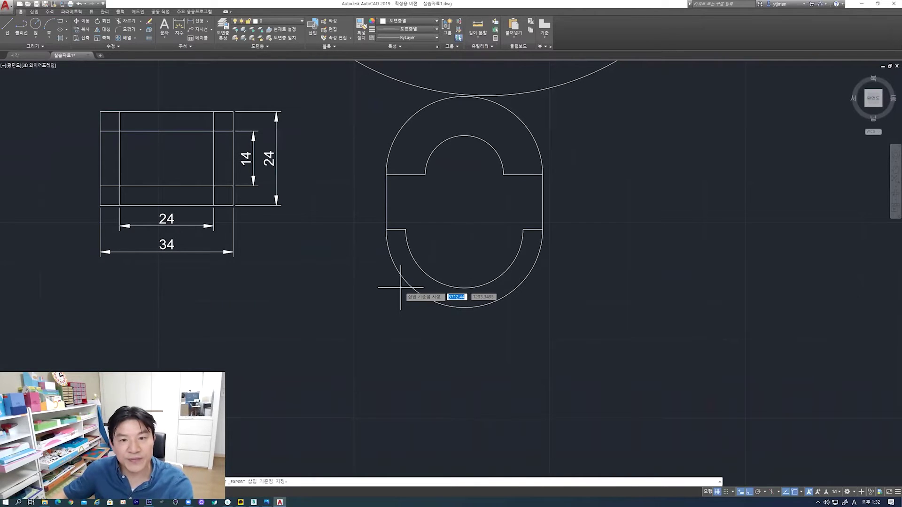
pyautogui.scroll(2, 398, 295)
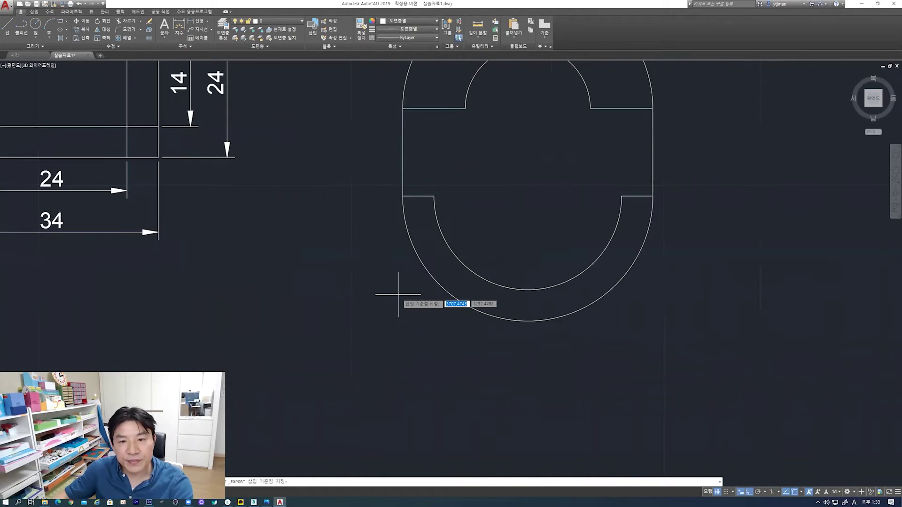
pyautogui.scroll(-2, 398, 295)
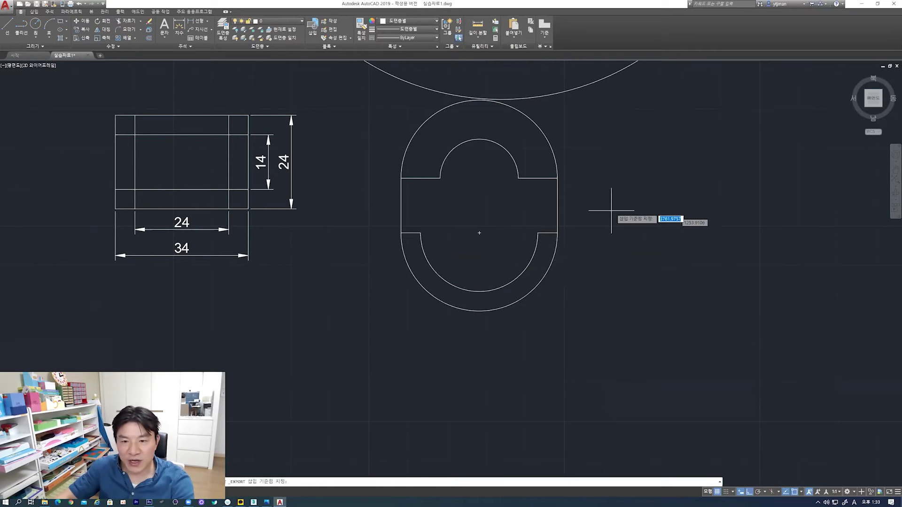
pyautogui.moveTo(617, 211); pyautogui.dragTo(482, 275, button='middle')
pyautogui.scroll(-1, 477, 300)
pyautogui.scroll(-3, 493, 338)
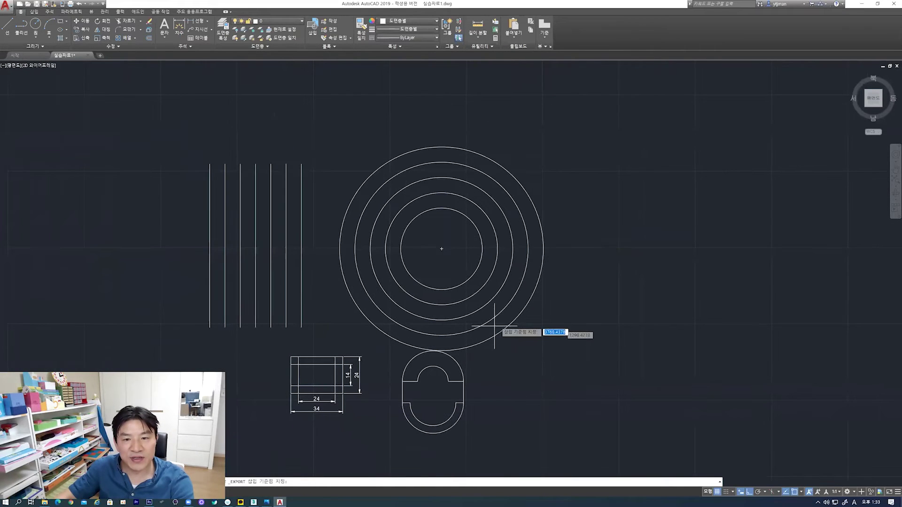
# Draw a vertical line through the concentric circles' centre, down toward the capsule shape
pyautogui.click(7, 25)
pyautogui.click(459, 110)
pyautogui.click(461, 400)
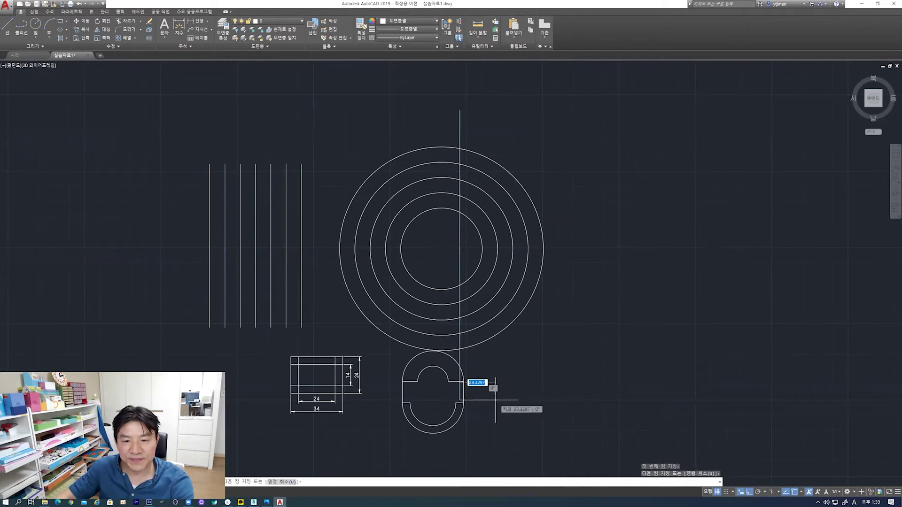
pyautogui.press('Escape')
# Clear a stray selection box and start the Trim command with TR
pyautogui.click(614, 342)
pyautogui.click(597, 309)
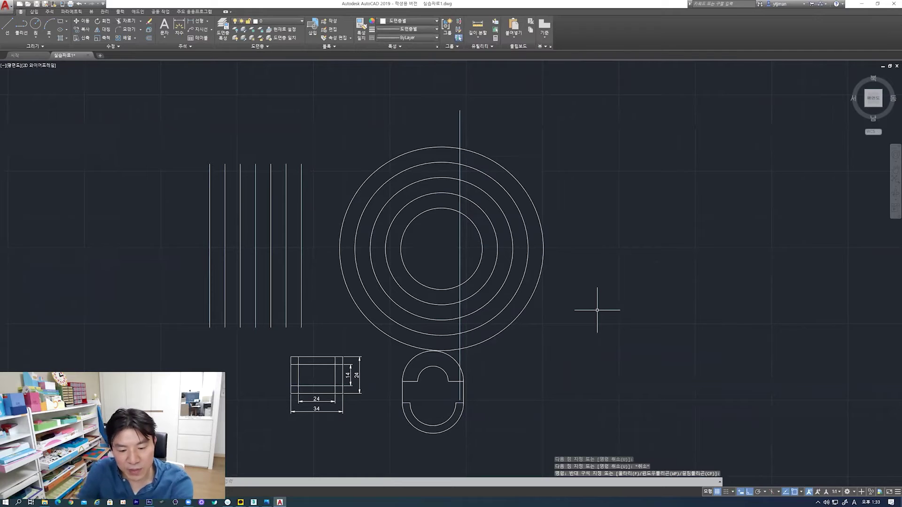
pyautogui.write('tr')
pyautogui.press('Return')
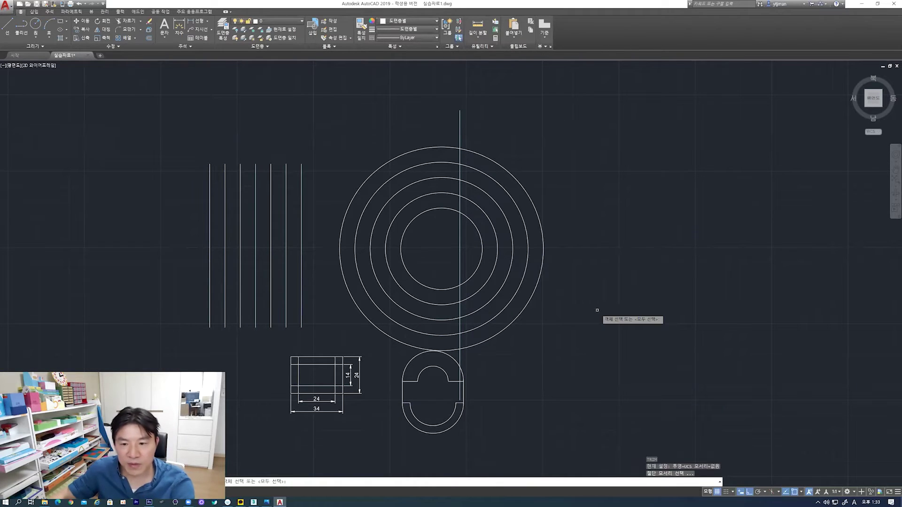
# Select the circles and the vertical line as cutting edges
pyautogui.click(574, 361)
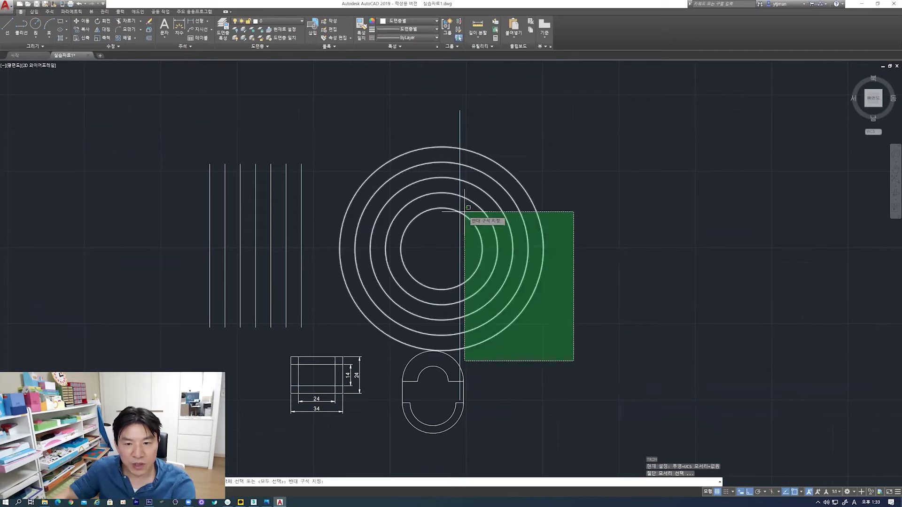
pyautogui.click(459, 114)
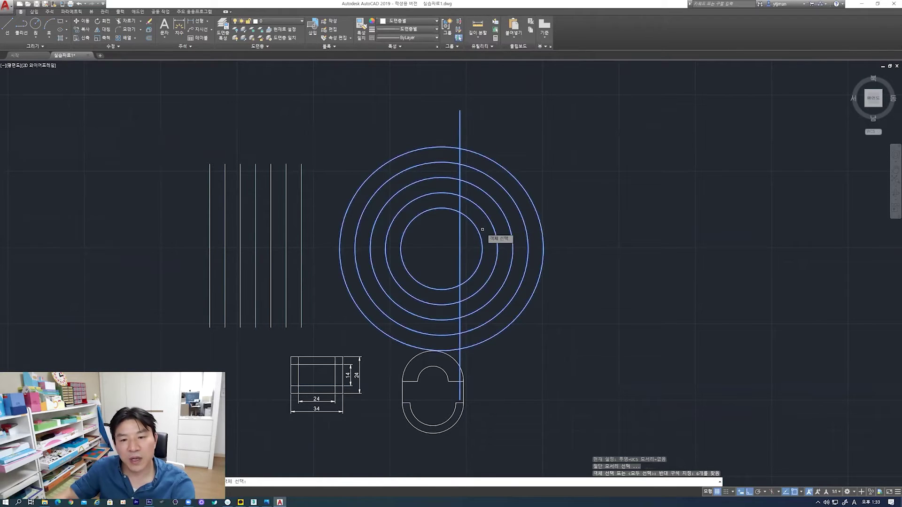
pyautogui.press('Return')
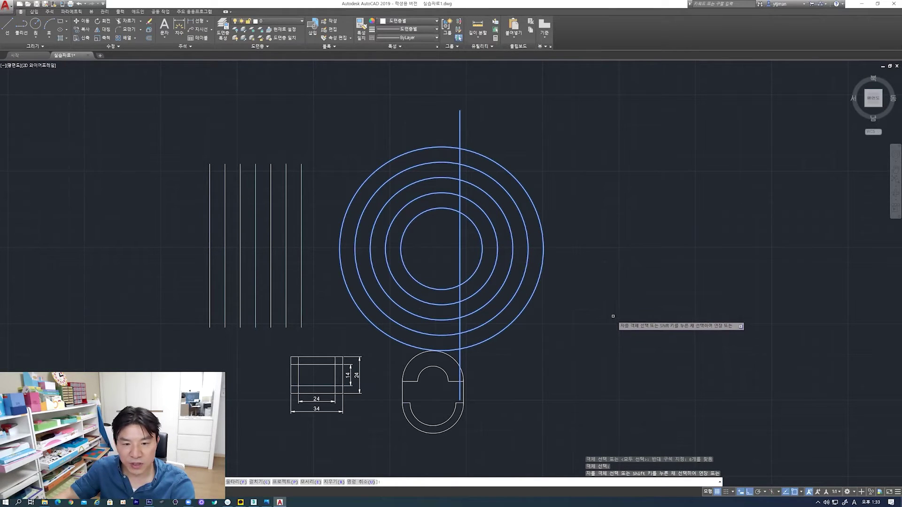
# Trim away the right halves of all five circles, leaving left half-arcs
pyautogui.click(609, 312)
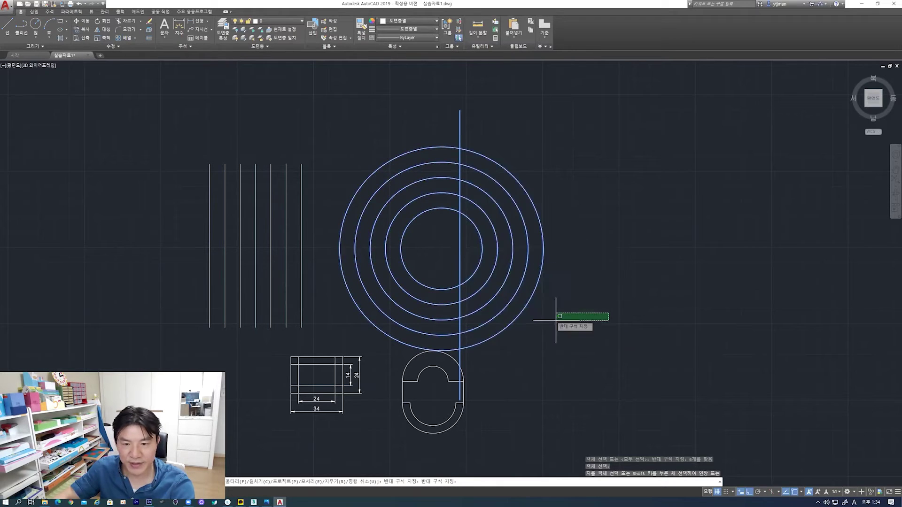
pyautogui.click(672, 376)
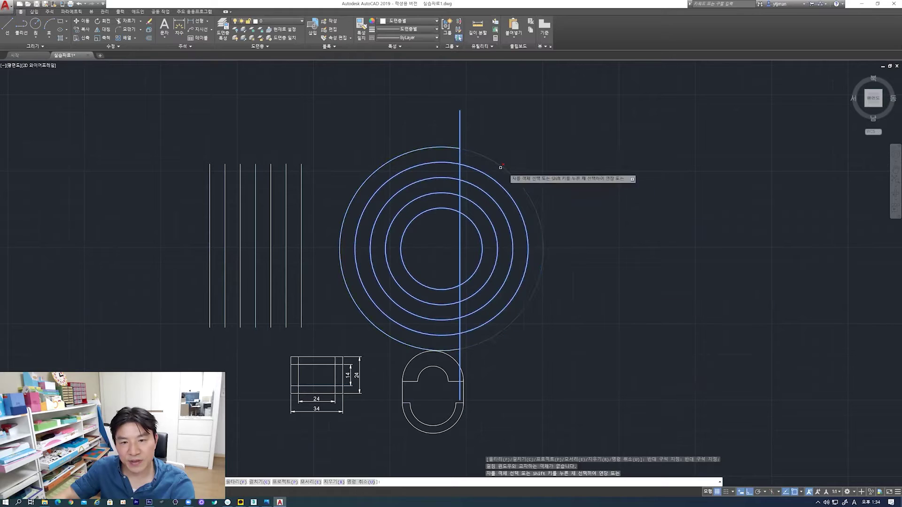
pyautogui.click(465, 131)
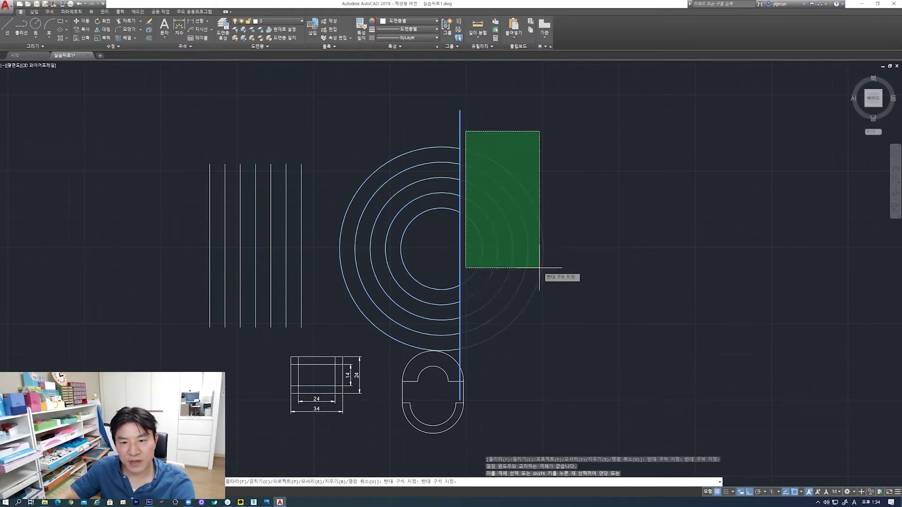
pyautogui.click(587, 373)
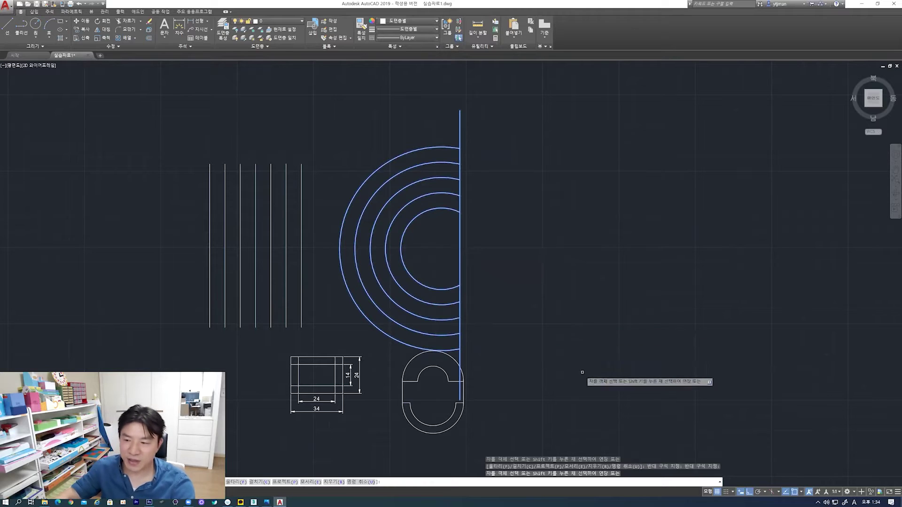
pyautogui.press('Escape')
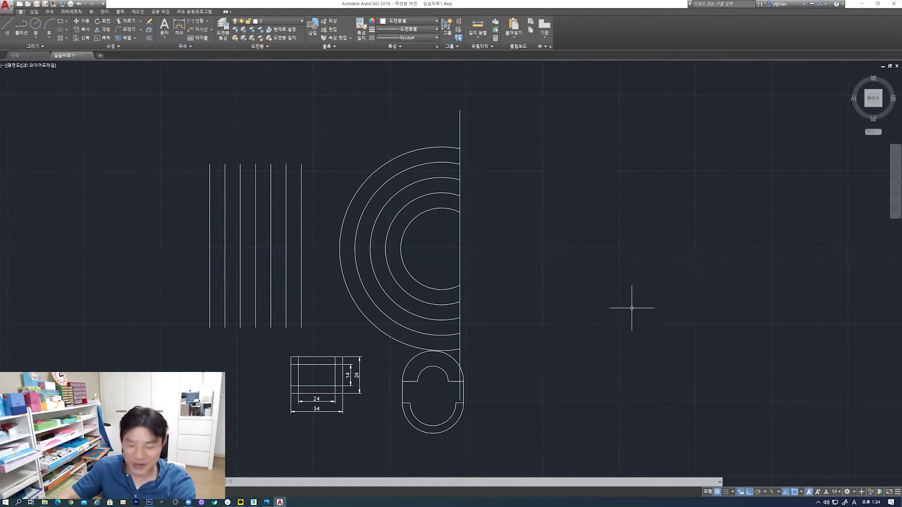
pyautogui.moveTo(610, 288); pyautogui.dragTo(558, 270, button='middle')
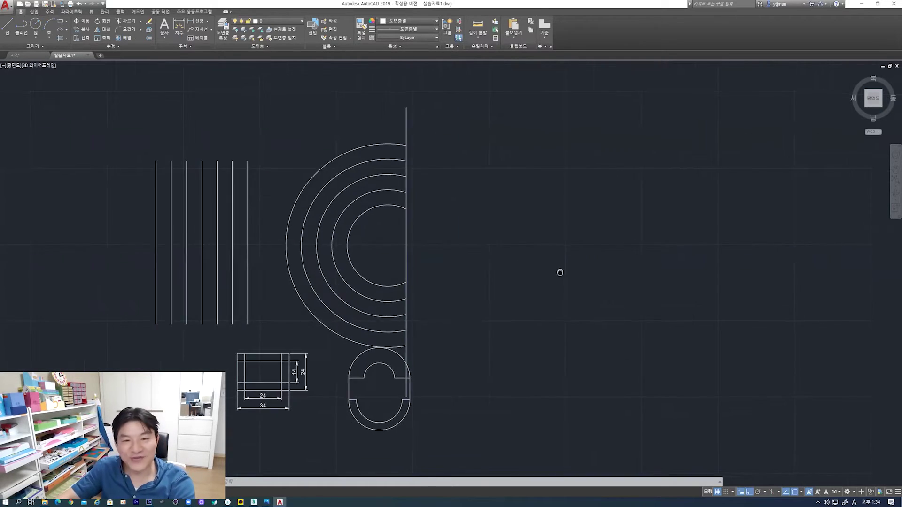
# Draw the left and right corner lines forming the T's shoulders
pyautogui.click(5, 30)
pyautogui.click(572, 125)
pyautogui.click(574, 182)
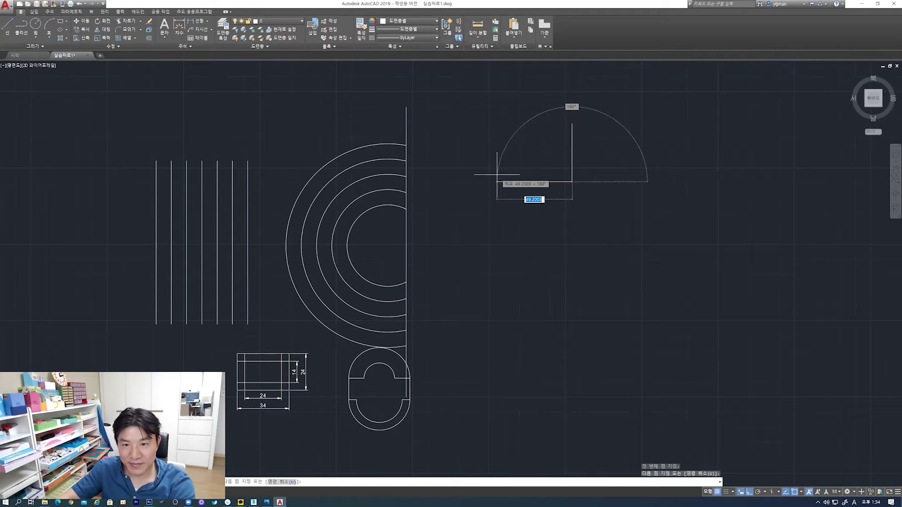
pyautogui.click(497, 174)
pyautogui.press('Escape')
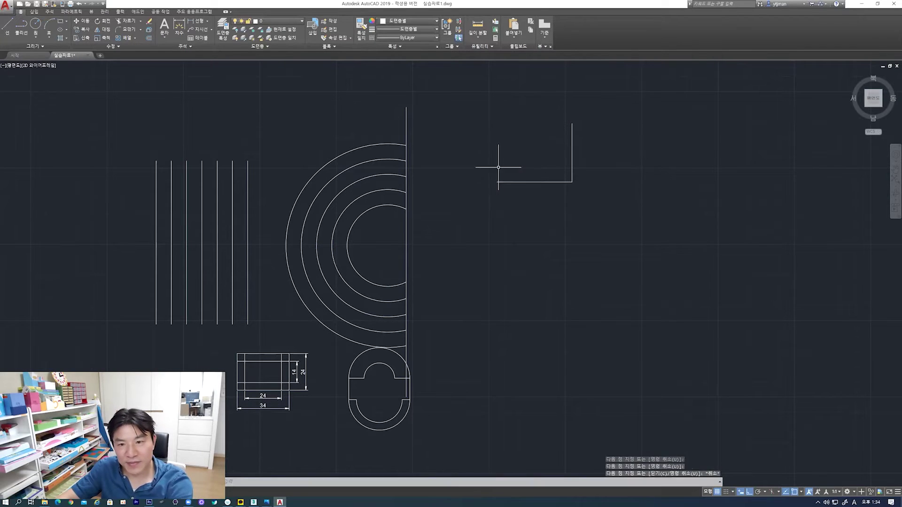
pyautogui.press('space')
pyautogui.click(633, 123)
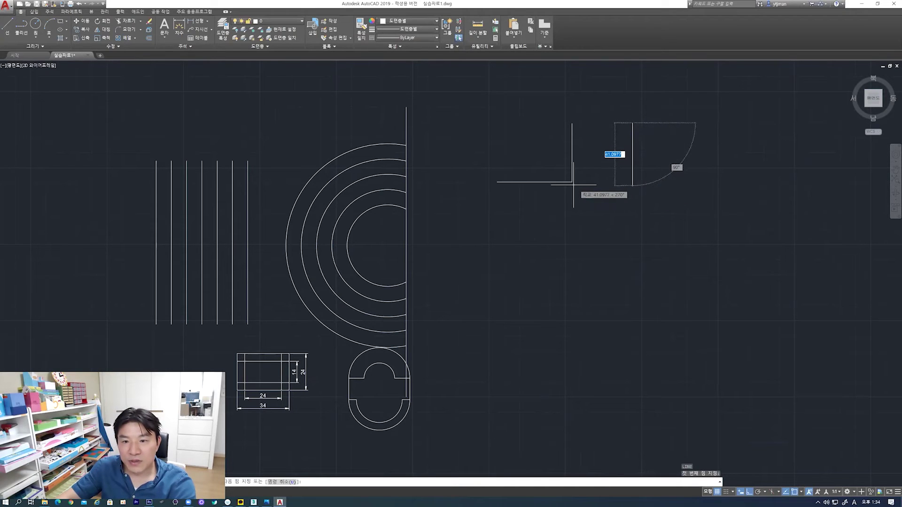
pyautogui.click(632, 182)
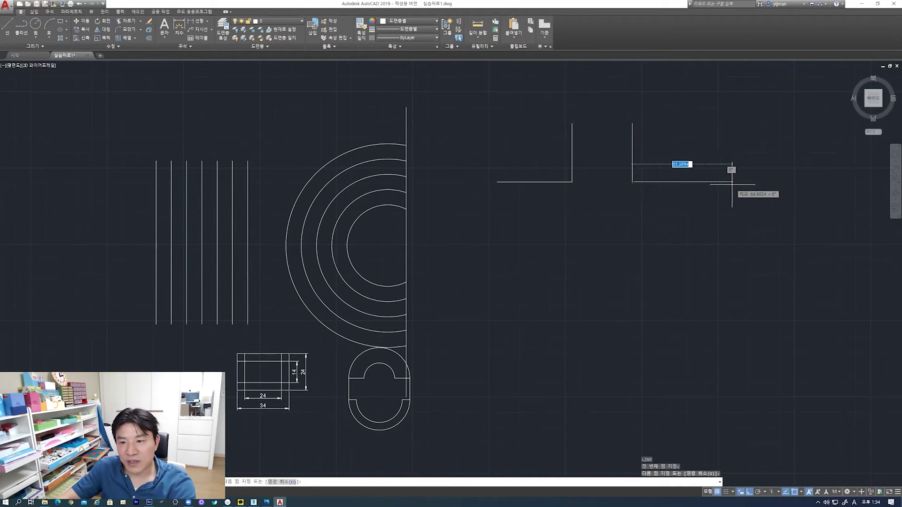
pyautogui.click(703, 182)
pyautogui.press('Escape')
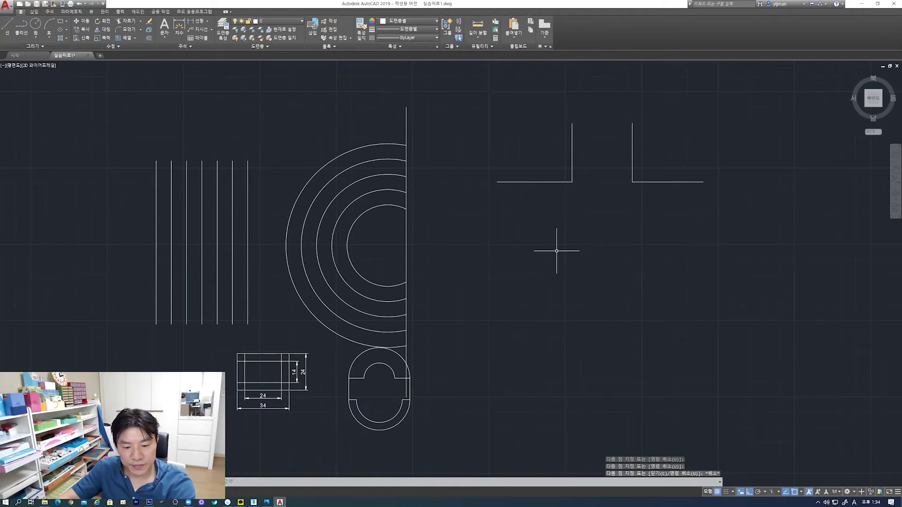
# Add a long horizontal bottom line and a left vertical line crossing it
pyautogui.press('l')
pyautogui.press('space')
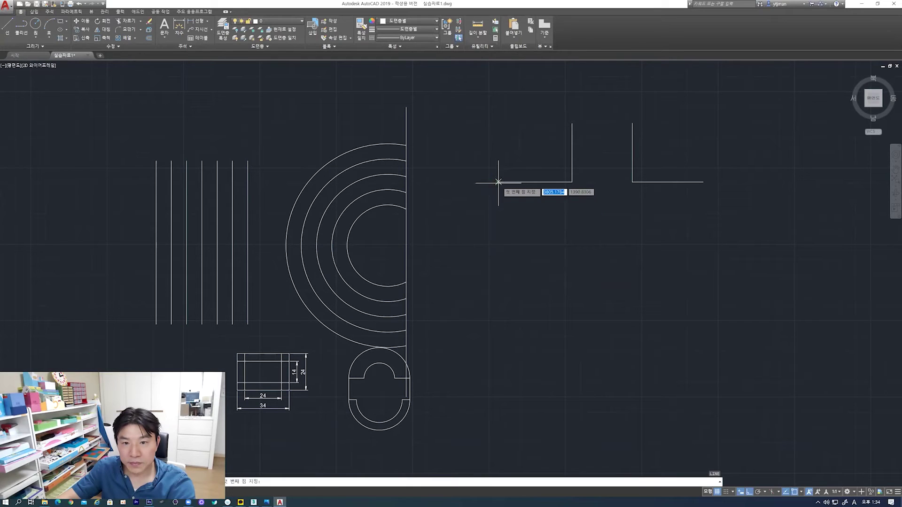
pyautogui.click(496, 257)
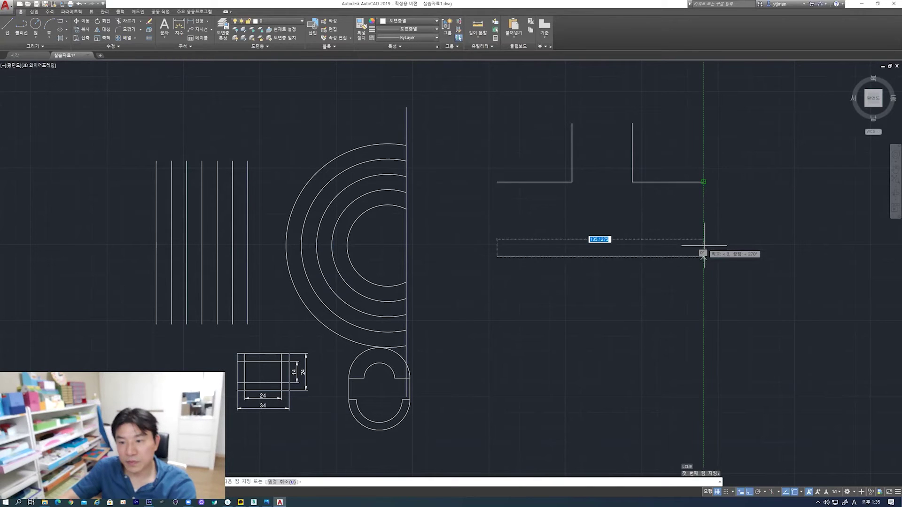
pyautogui.click(703, 254)
pyautogui.press('Escape')
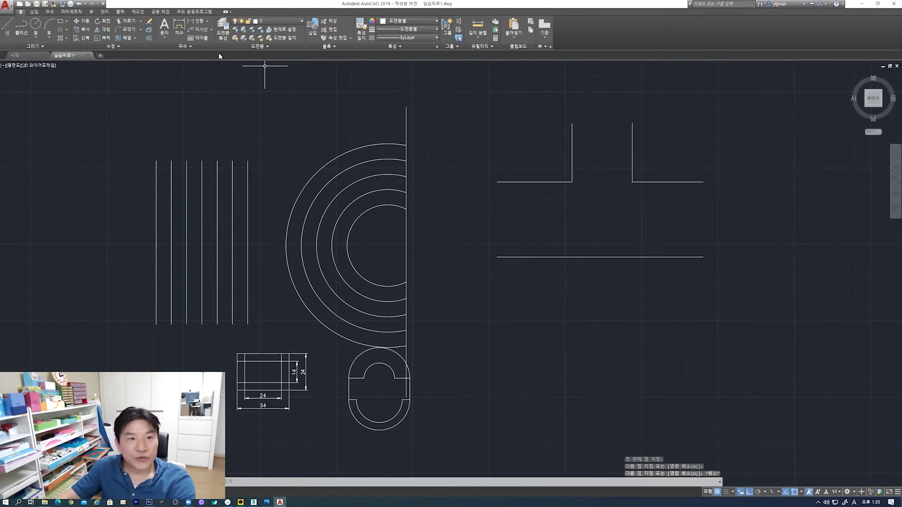
pyautogui.click(7, 26)
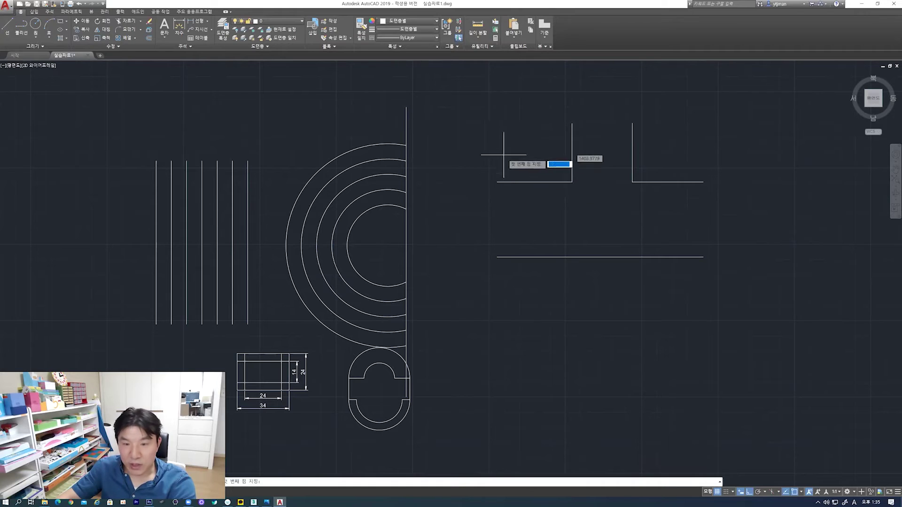
pyautogui.click(507, 138)
pyautogui.click(511, 286)
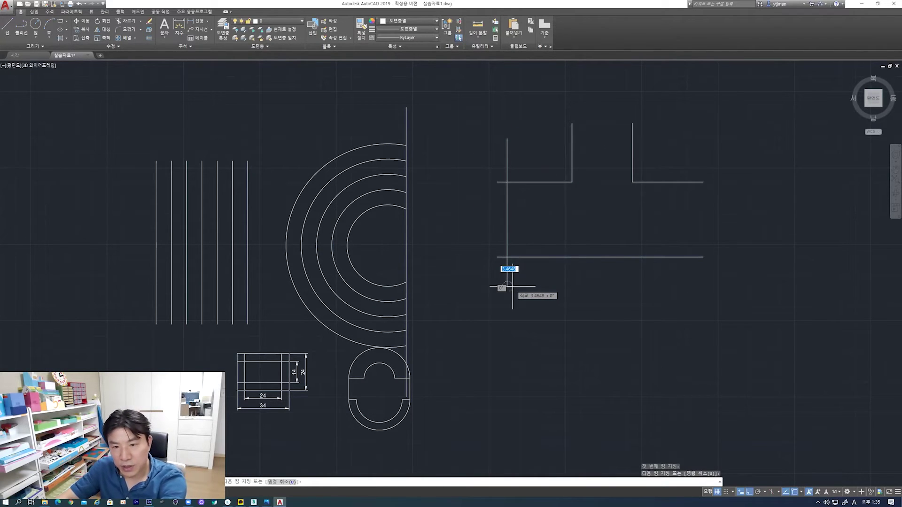
pyautogui.press('Return')
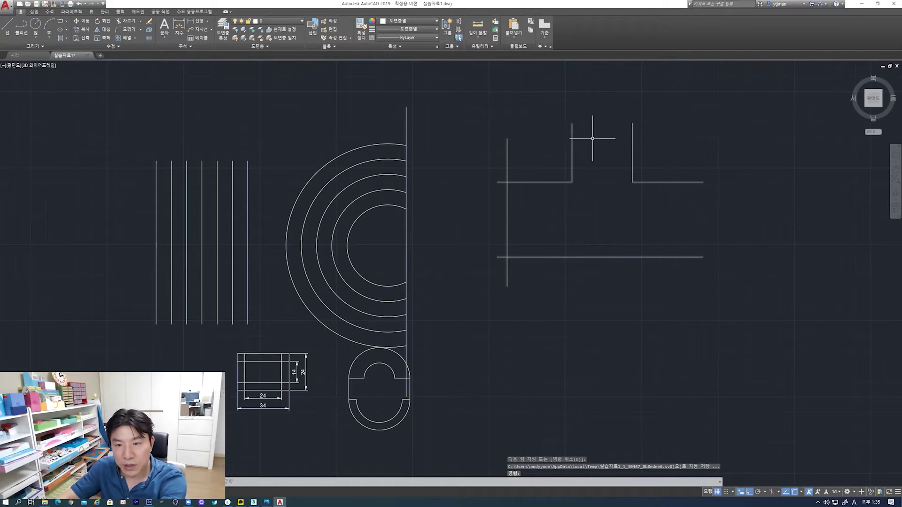
# Add a top horizontal line and a right vertical line past the bottom line
pyautogui.press('space')
pyautogui.click(550, 141)
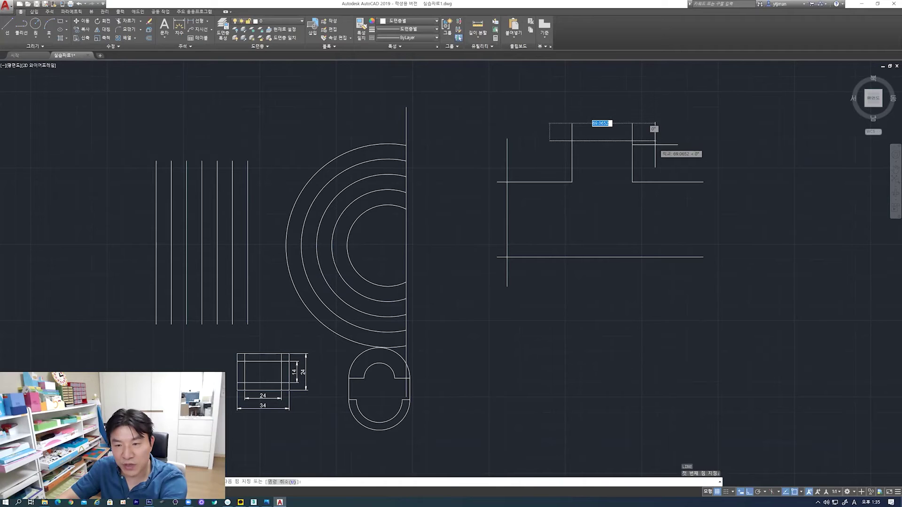
pyautogui.click(654, 145)
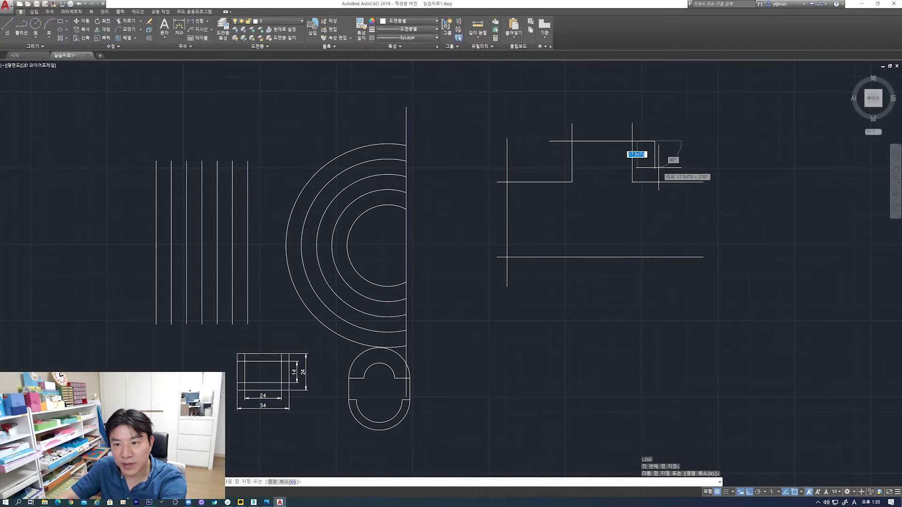
pyautogui.press('Return')
pyautogui.press('space')
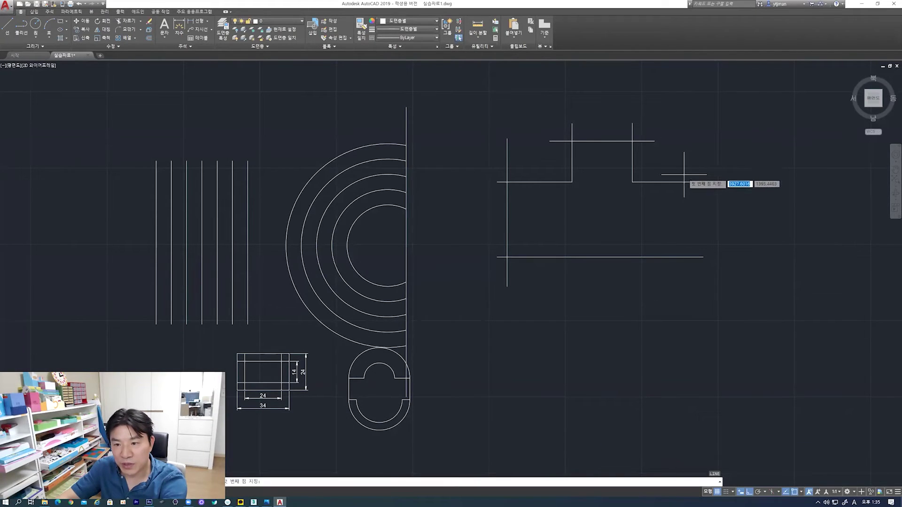
pyautogui.click(683, 170)
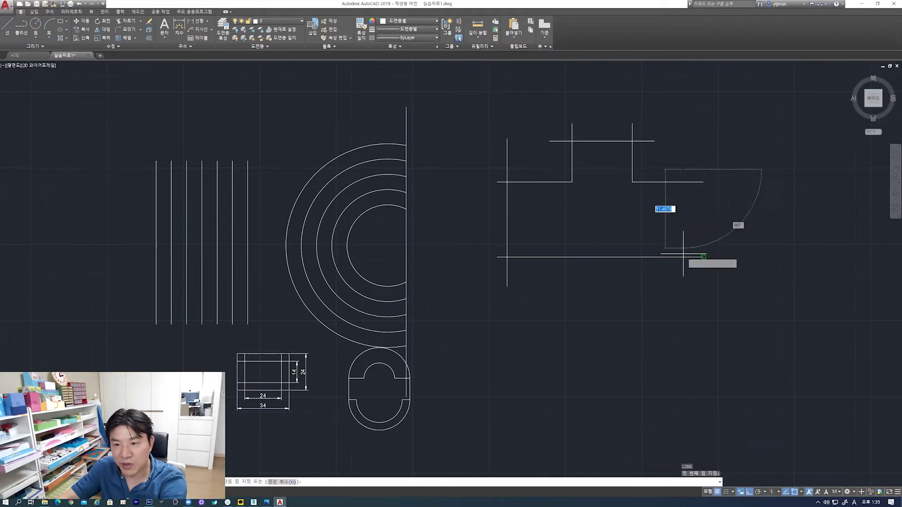
pyautogui.click(683, 284)
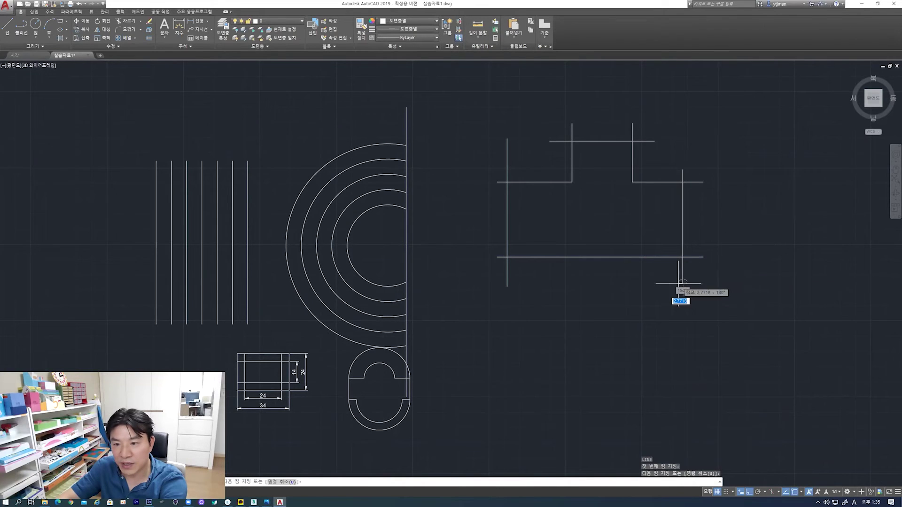
pyautogui.press('Return')
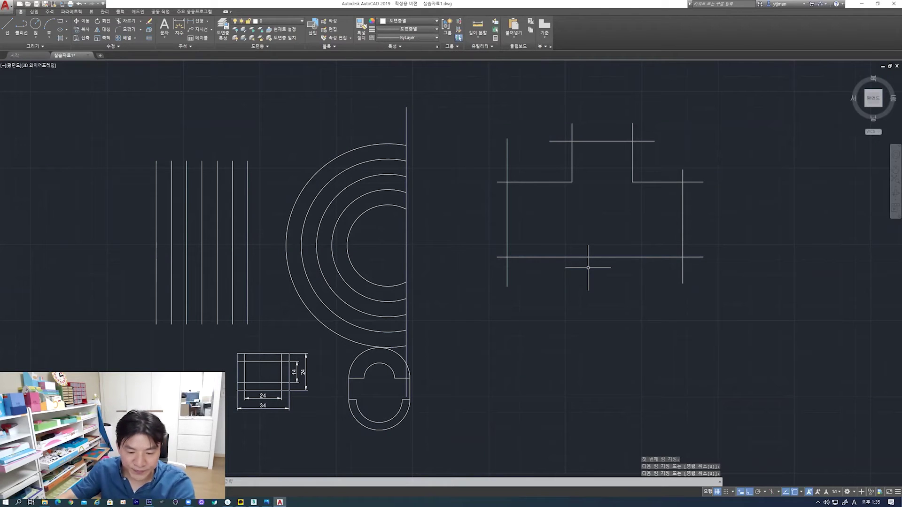
# Start Trim and window-select all the sketch lines as cutting edges
pyautogui.write('tr')
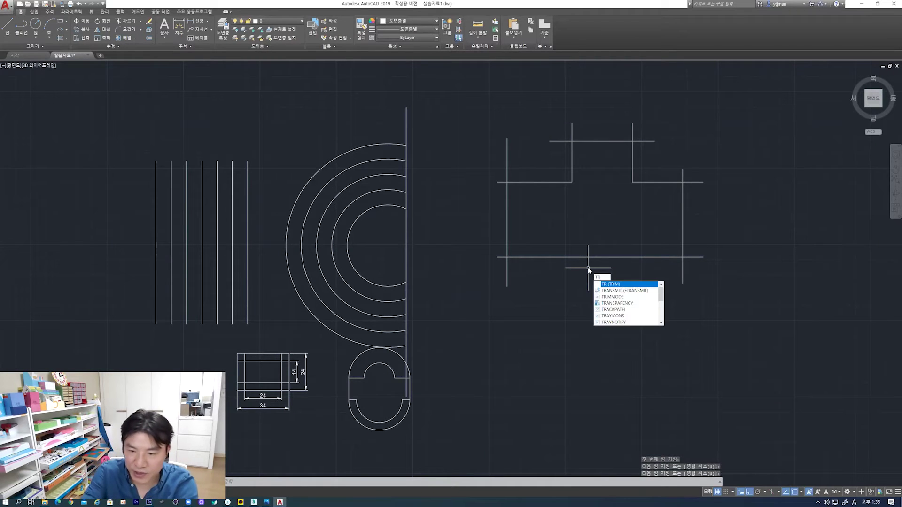
pyautogui.press('Return')
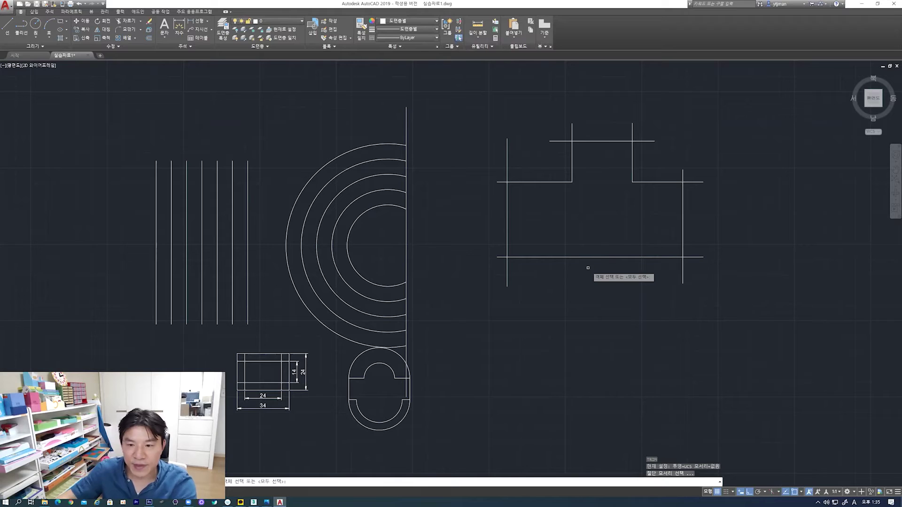
pyautogui.click(467, 89)
pyautogui.click(739, 334)
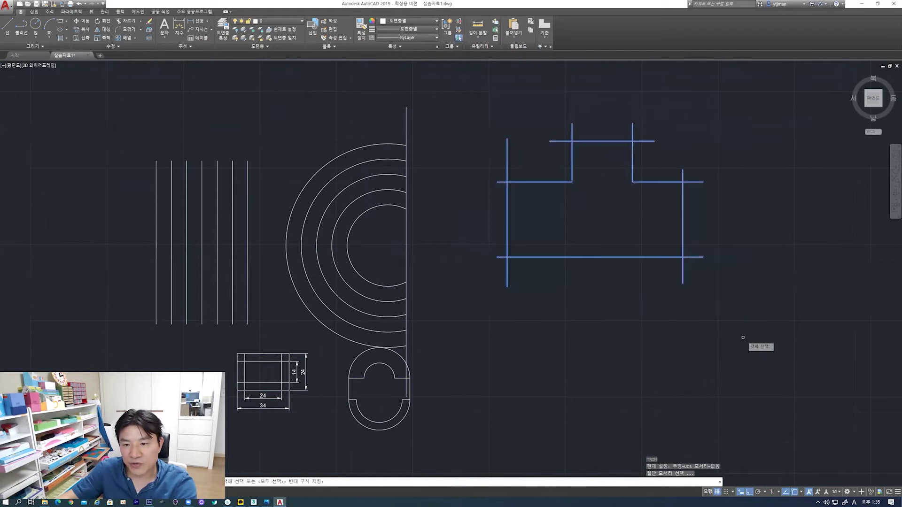
pyautogui.press('Return')
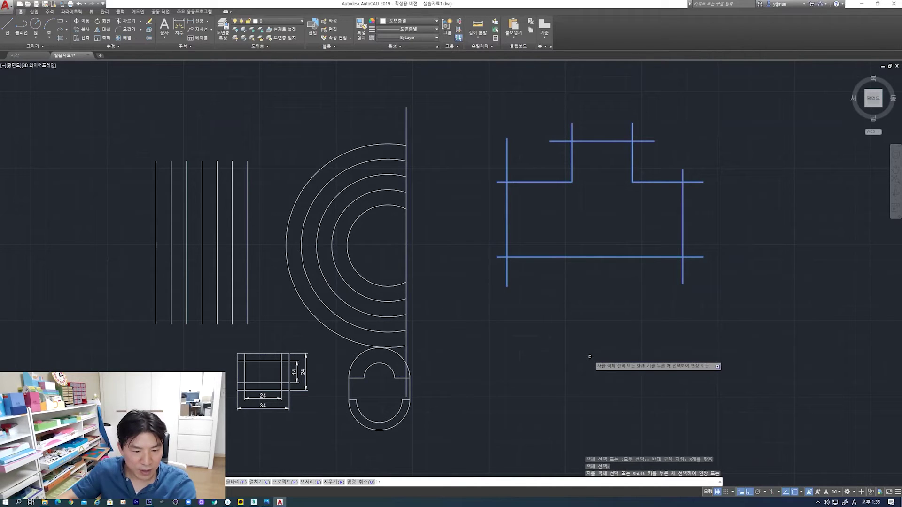
# Trim every overhanging line end with a fence traced around the T outline
pyautogui.write('f')
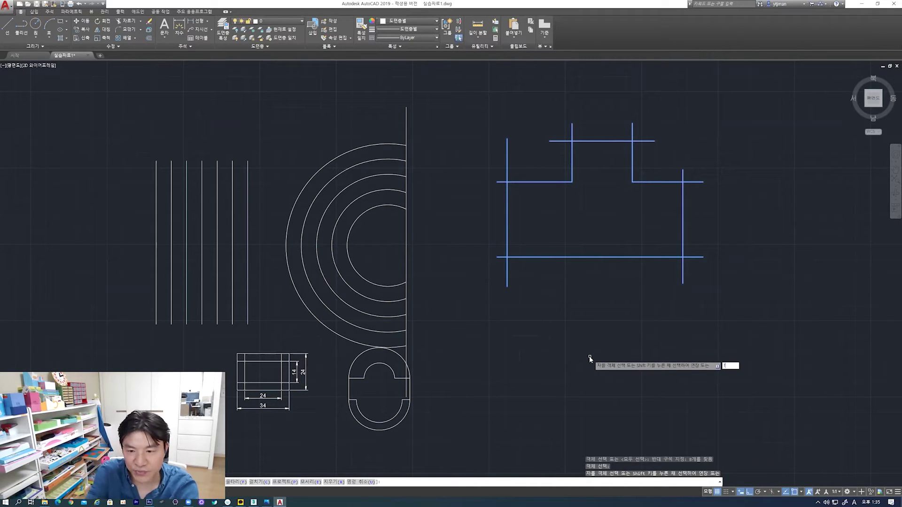
pyautogui.press('Return')
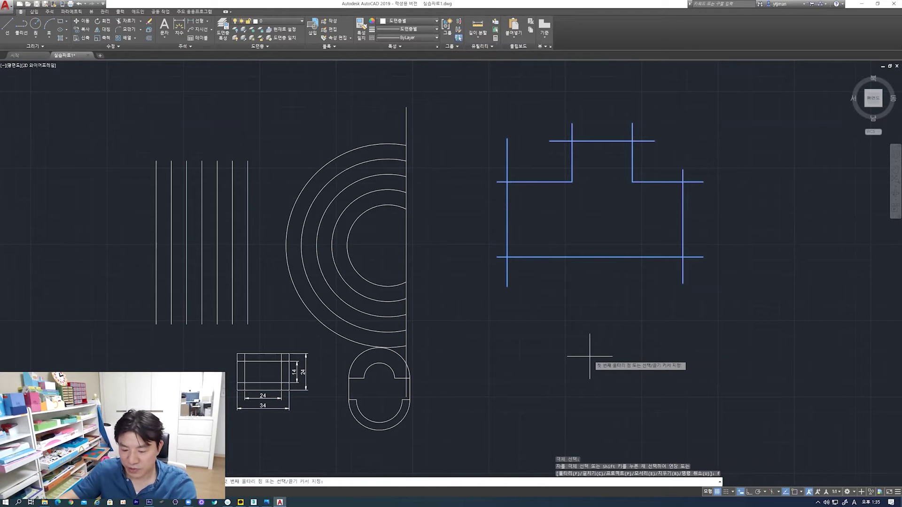
pyautogui.click(693, 271)
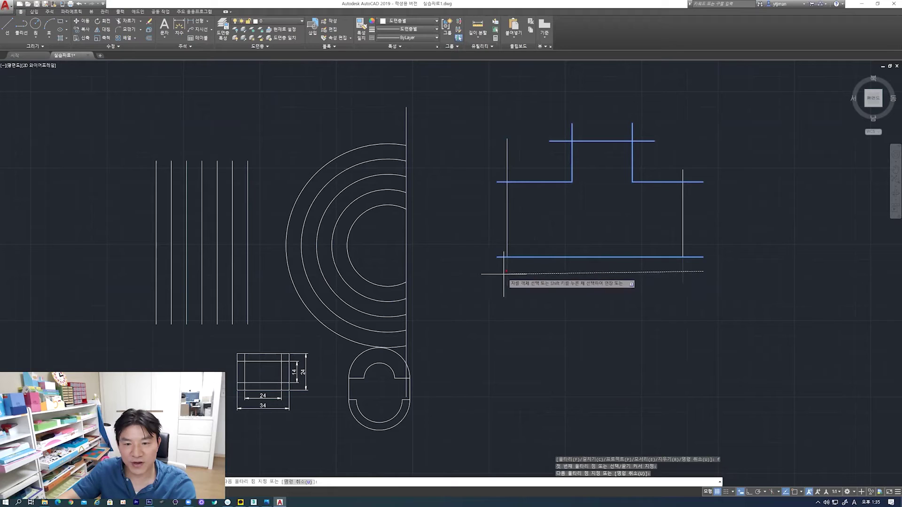
pyautogui.click(503, 274)
pyautogui.click(504, 169)
pyautogui.click(559, 172)
pyautogui.click(559, 133)
pyautogui.click(637, 135)
pyautogui.click(640, 174)
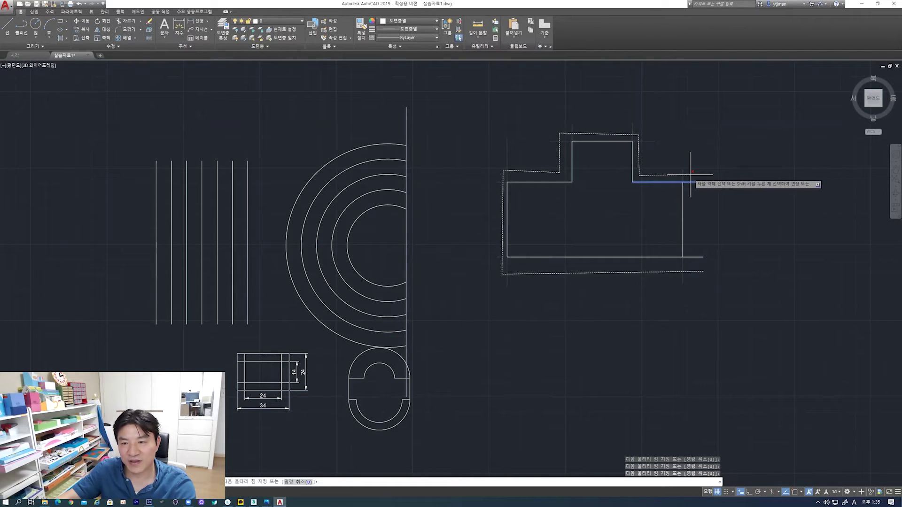
pyautogui.click(689, 176)
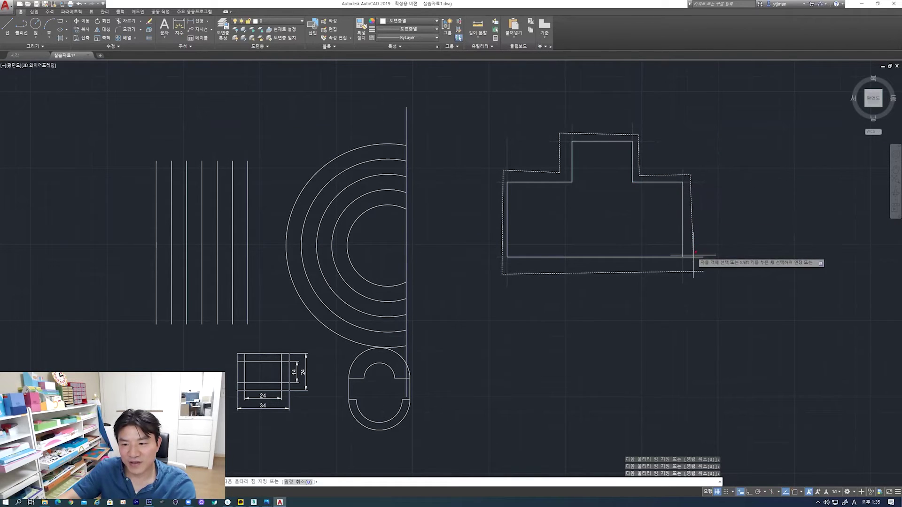
pyautogui.click(694, 282)
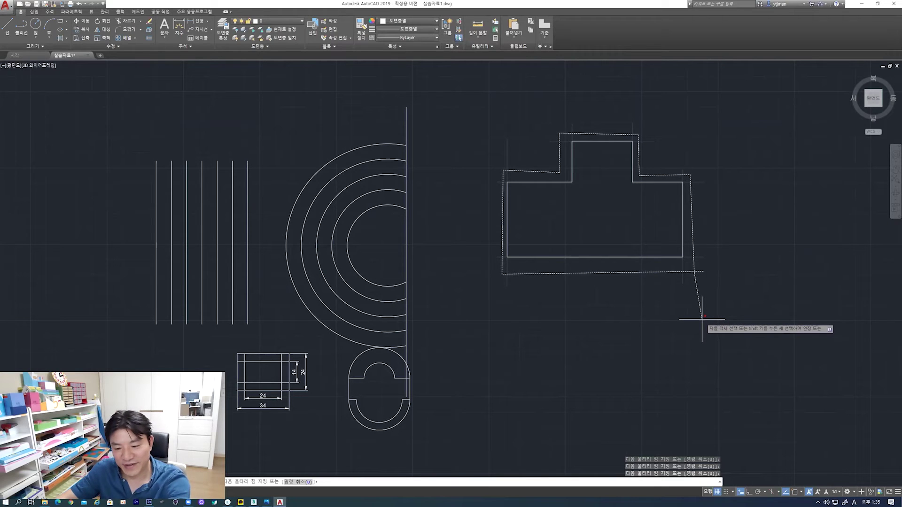
pyautogui.press('Return')
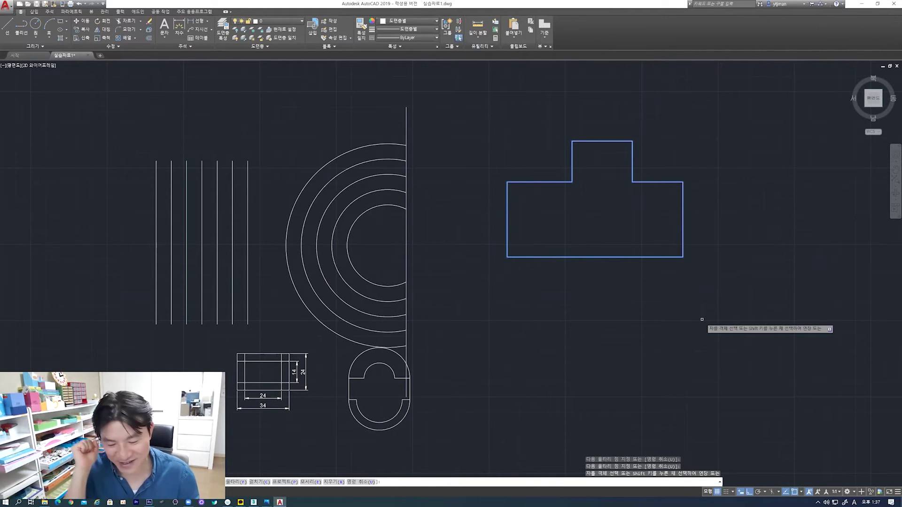
# Pan and zoom to frame the T outline with empty space on its right
pyautogui.moveTo(618, 316); pyautogui.dragTo(570, 300, button='middle')
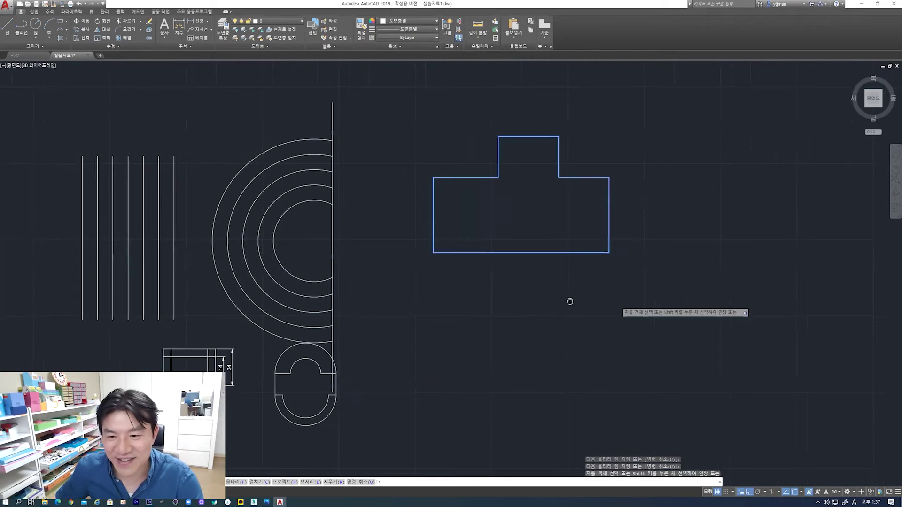
pyautogui.scroll(-2, 567, 306)
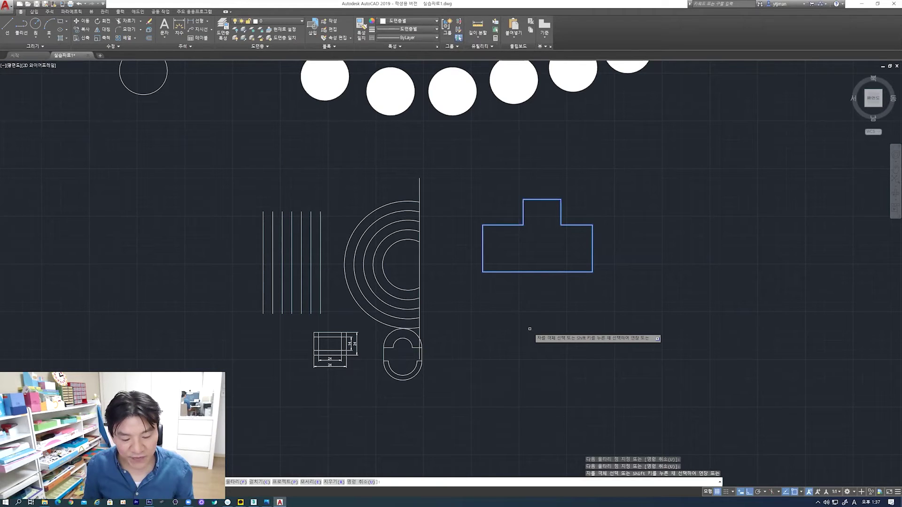
pyautogui.moveTo(515, 256); pyautogui.dragTo(441, 242, button='middle')
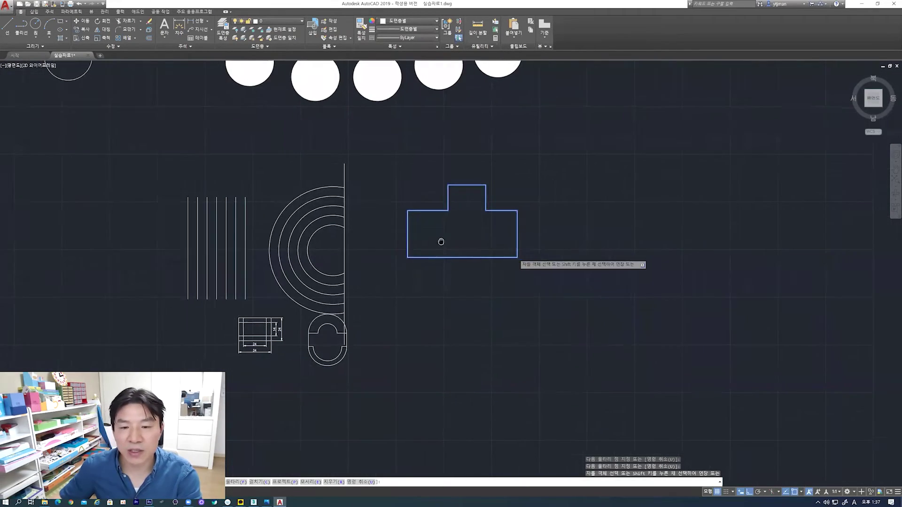
pyautogui.scroll(2, 460, 248)
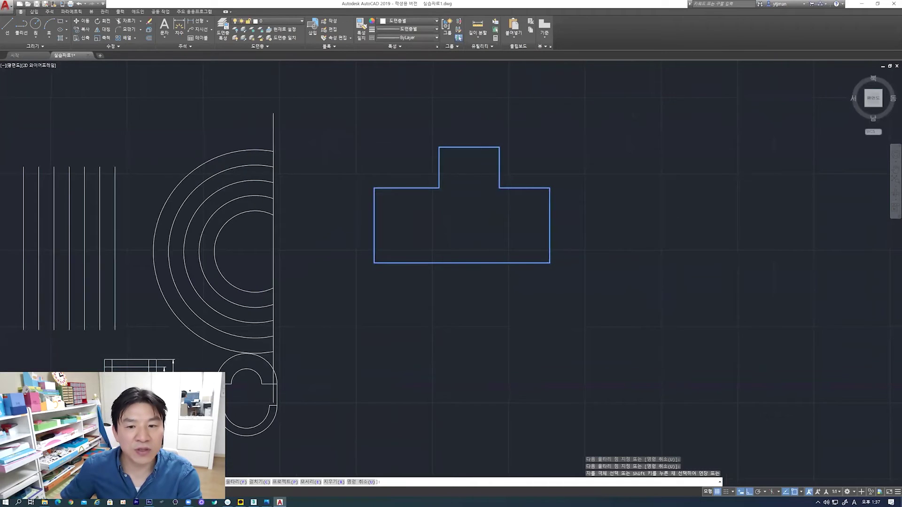
pyautogui.moveTo(564, 293); pyautogui.dragTo(417, 297, button='middle')
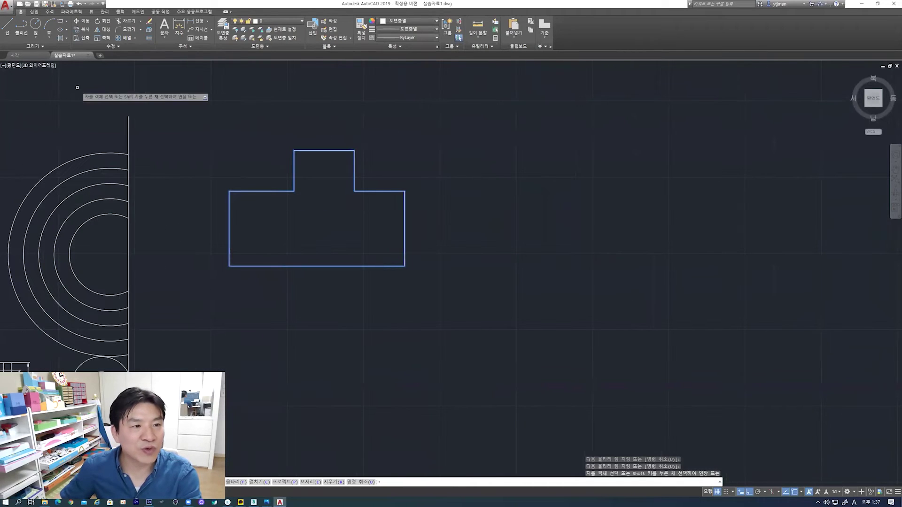
# Draw a tall vertical line with a horizontal line crossing near its lower end
pyautogui.click(7, 26)
pyautogui.click(534, 152)
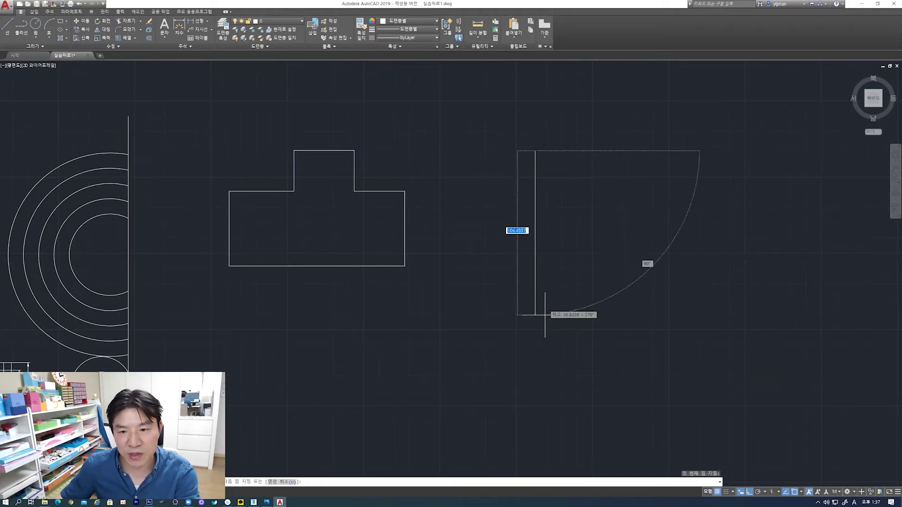
pyautogui.click(542, 345)
pyautogui.press('Return')
pyautogui.press('Return')
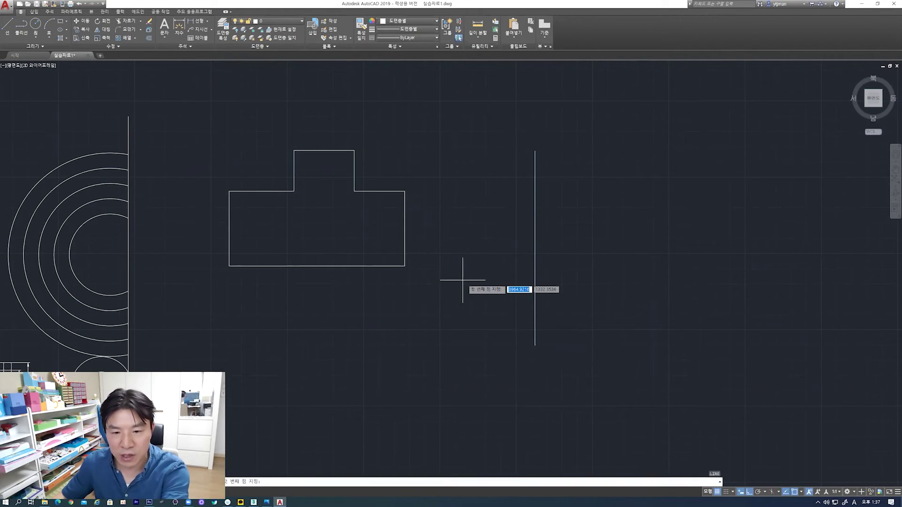
pyautogui.click(471, 278)
pyautogui.click(667, 278)
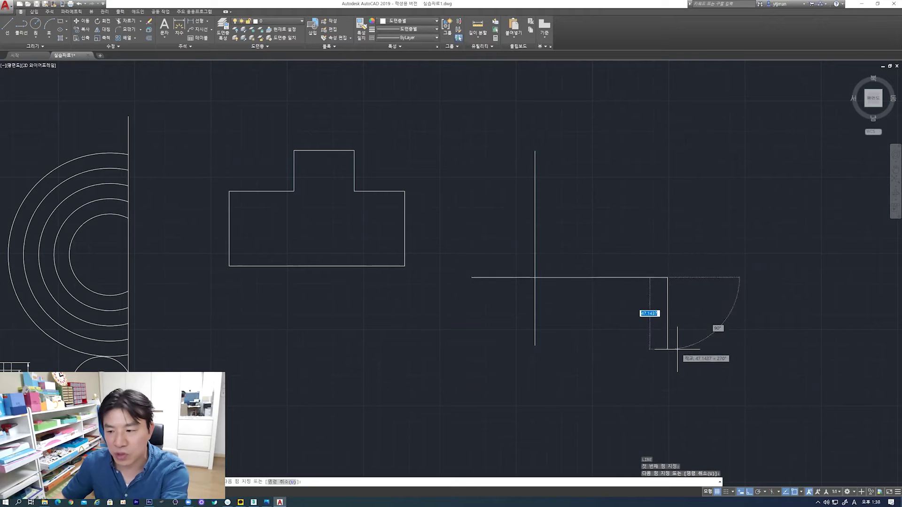
pyautogui.press('Return')
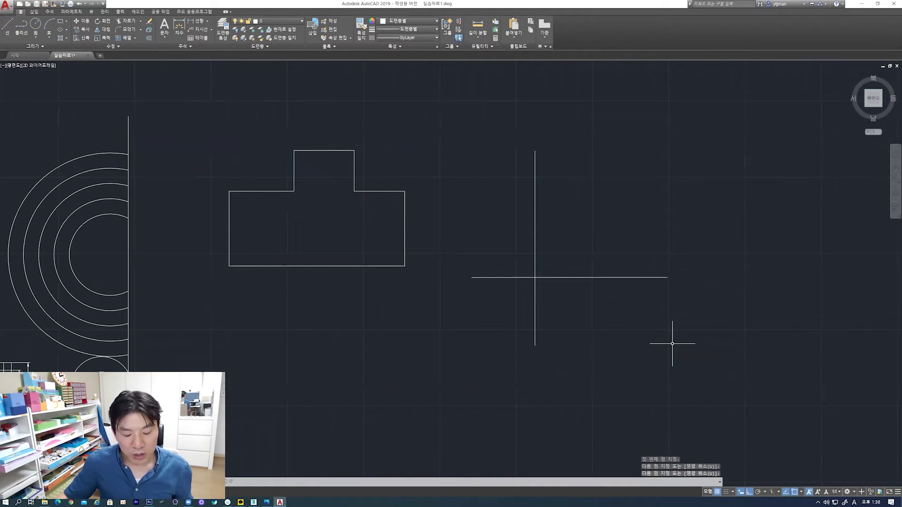
# Fillet the crossing vertical and horizontal lines with radius 5
pyautogui.write('F')
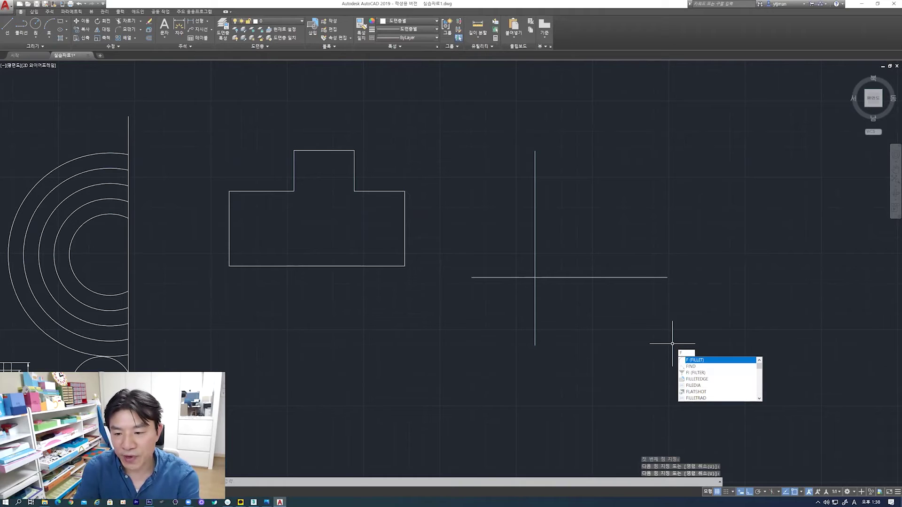
pyautogui.press('Return')
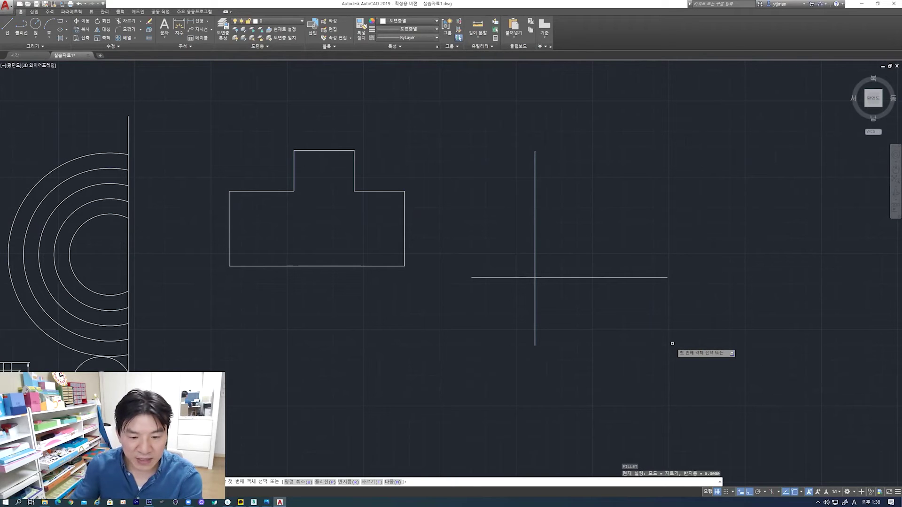
pyautogui.write('r')
pyautogui.press('Return')
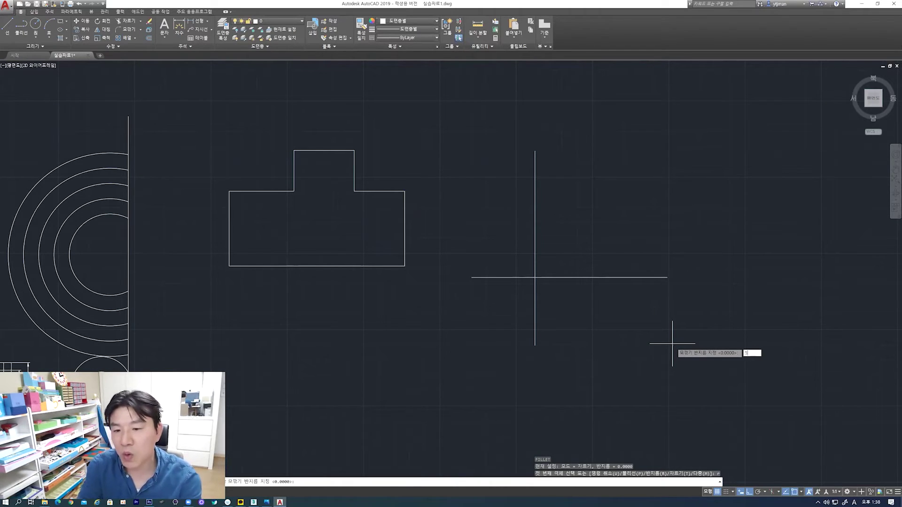
pyautogui.press('Return')
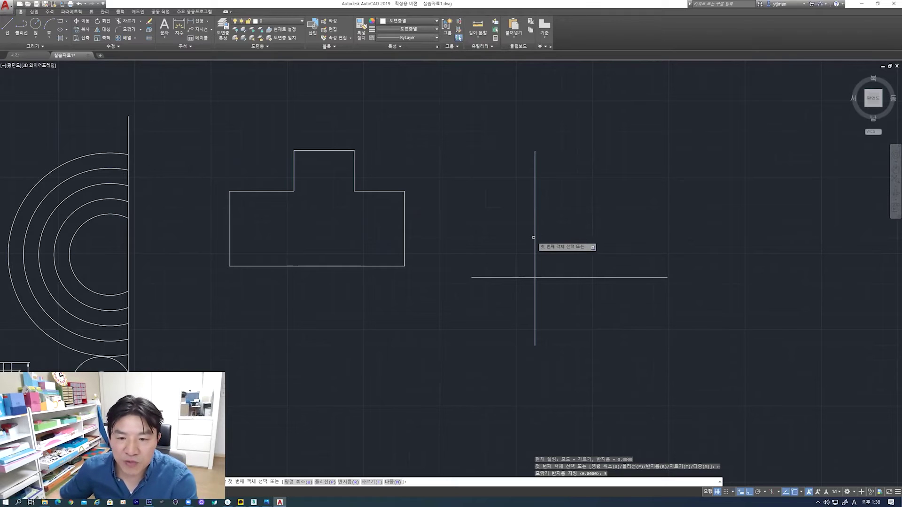
pyautogui.click(535, 241)
pyautogui.click(565, 277)
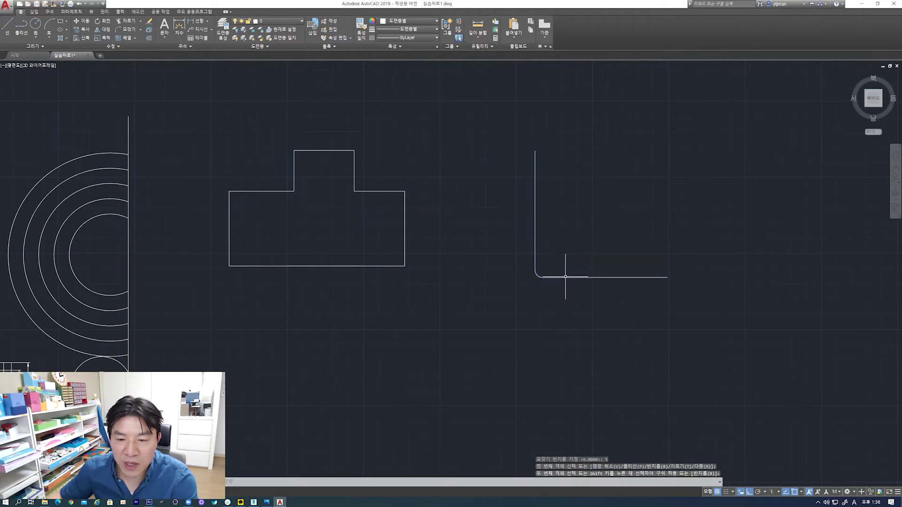
pyautogui.scroll(-5, 529, 310)
pyautogui.scroll(-4, 531, 305)
pyautogui.scroll(5, 531, 305)
pyautogui.moveTo(533, 166); pyautogui.dragTo(483, 214, button='middle')
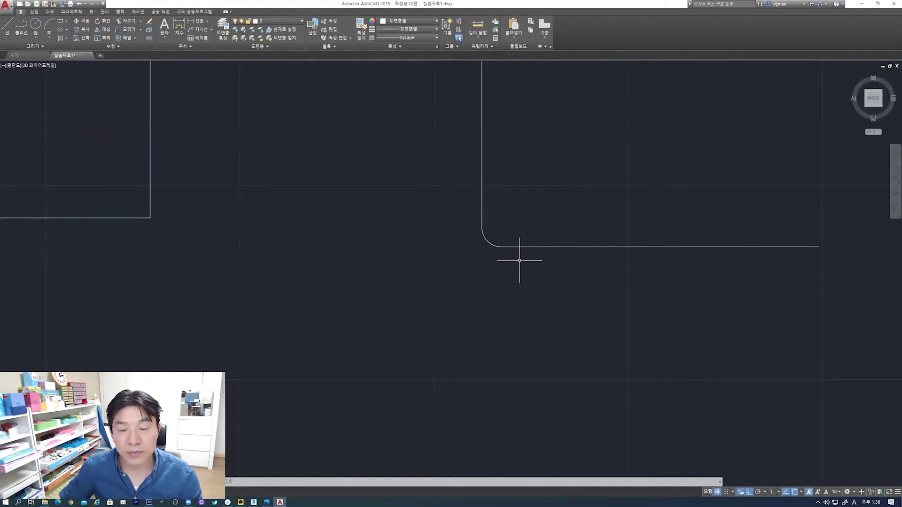
# Dimension the fillet arc with a Radius dimension reading R5
pyautogui.click(207, 22)
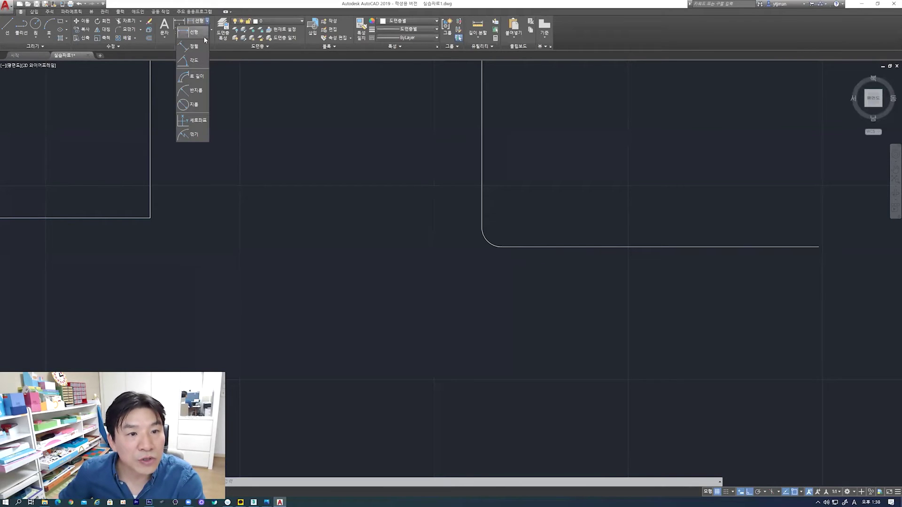
pyautogui.click(195, 90)
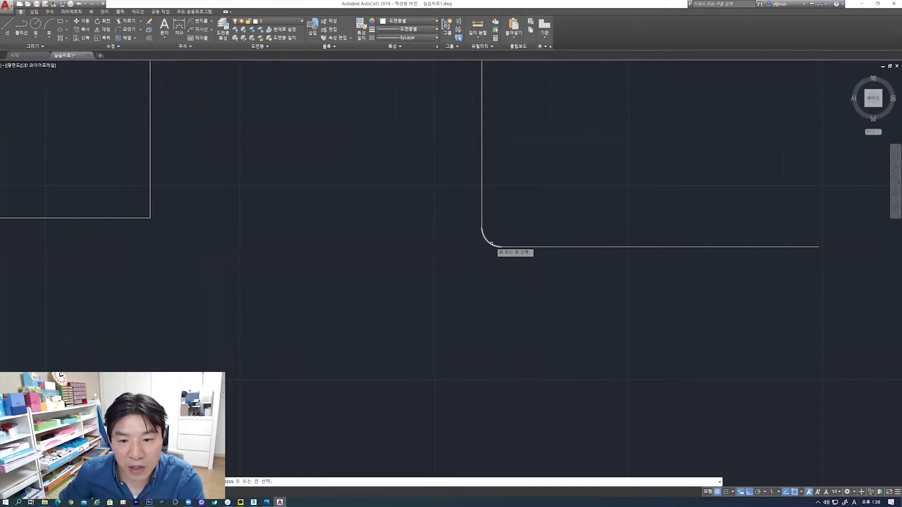
pyautogui.click(487, 241)
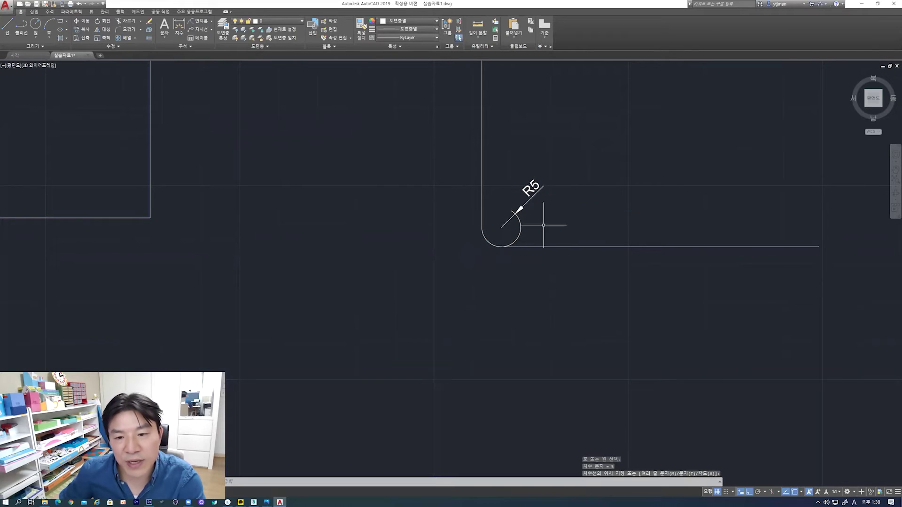
pyautogui.scroll(-2, 493, 268)
pyautogui.scroll(-2, 495, 270)
pyautogui.scroll(4, 496, 269)
pyautogui.scroll(2, 494, 268)
pyautogui.scroll(-2, 495, 266)
pyautogui.moveTo(497, 265)
pyautogui.mouseDown(button='middle')
pyautogui.moveTo(438, 272)
pyautogui.moveTo(479, 280)
pyautogui.mouseUp(button='middle')
pyautogui.scroll(-2, 471, 283)
pyautogui.click(478, 281)
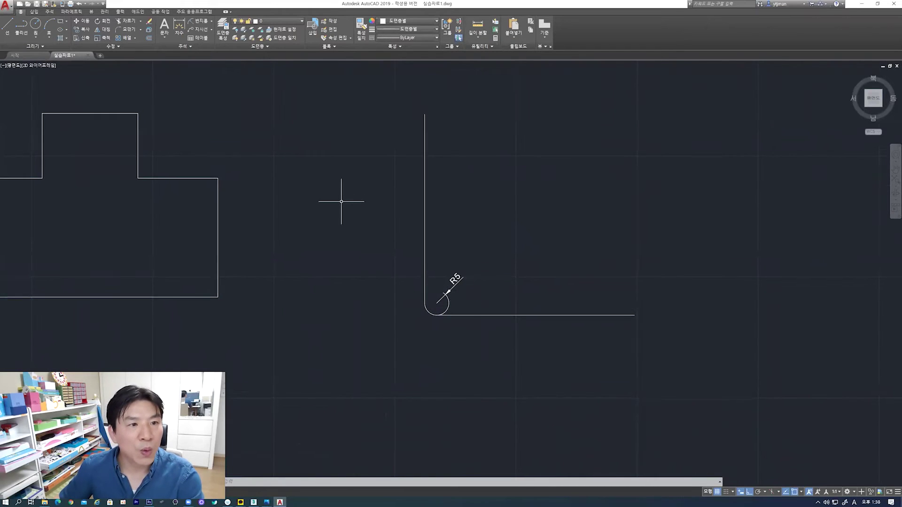
# Pan to open space above the L outline and place a new vertical line's top point
pyautogui.moveTo(355, 251); pyautogui.dragTo(363, 242, button='middle')
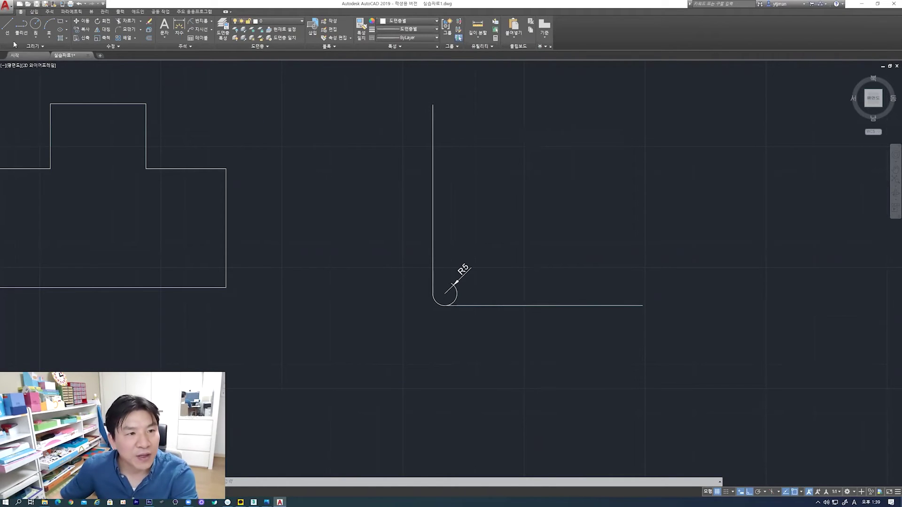
pyautogui.click(7, 25)
pyautogui.moveTo(668, 207)
pyautogui.mouseDown(button='middle')
pyautogui.moveTo(474, 188)
pyautogui.moveTo(484, 241)
pyautogui.mouseUp(button='middle')
pyautogui.moveTo(399, 177); pyautogui.dragTo(454, 229, button='middle')
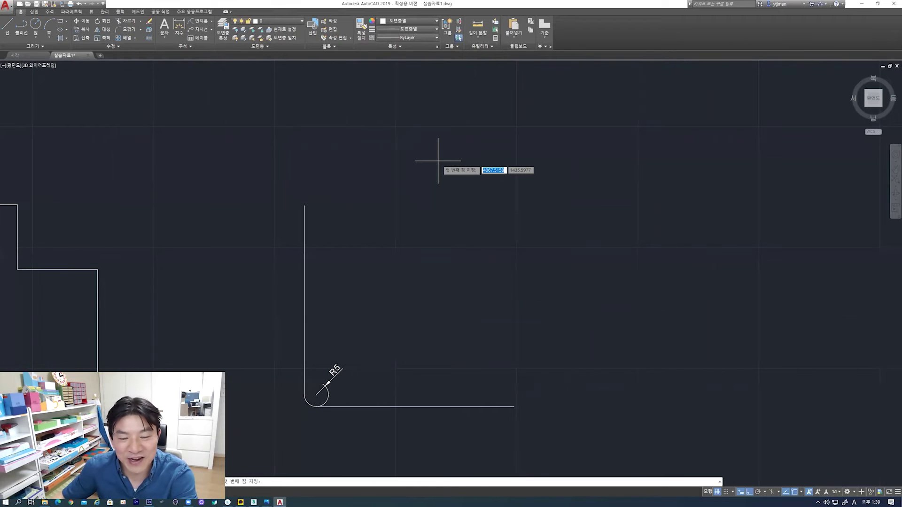
pyautogui.moveTo(441, 160); pyautogui.dragTo(444, 173, button='middle')
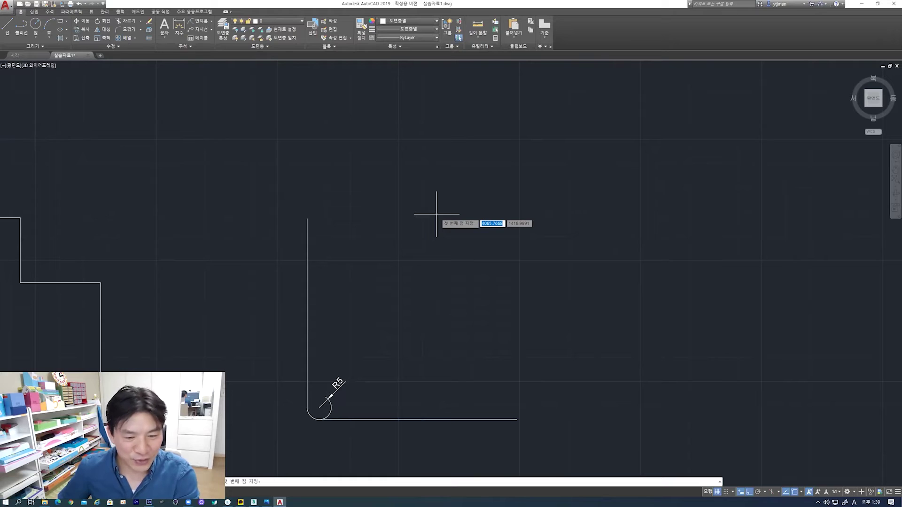
pyautogui.moveTo(429, 217); pyautogui.dragTo(433, 202, button='middle')
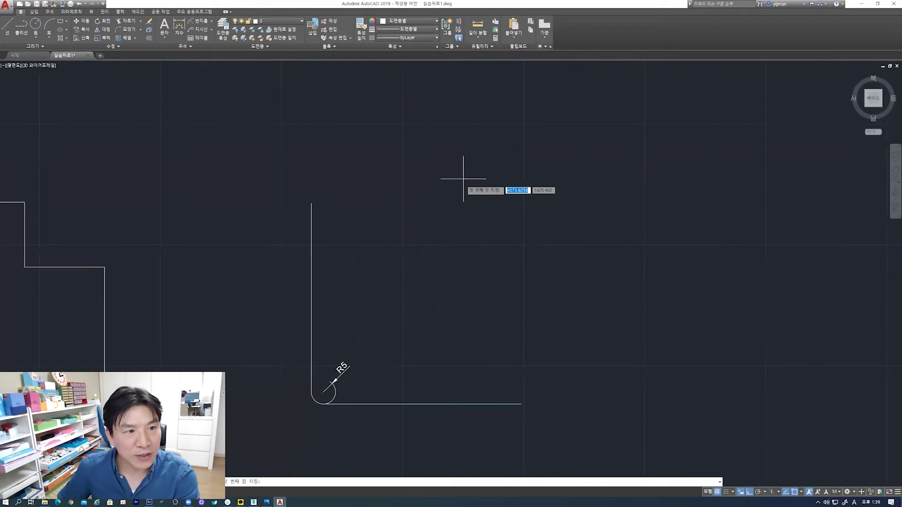
pyautogui.click(469, 160)
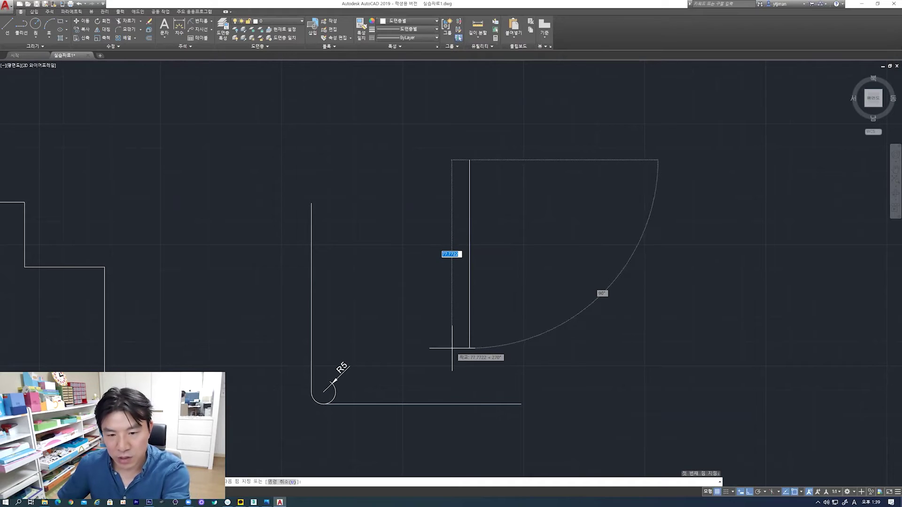
# Finish a vertical line, draw a separate horizontal line beside it, then start FILLET
pyautogui.click(452, 348)
pyautogui.press('Return')
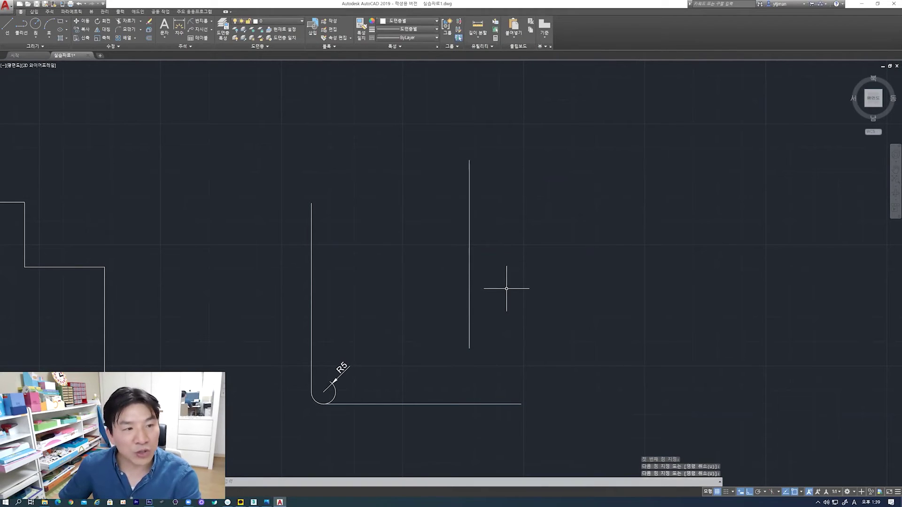
pyautogui.press('space')
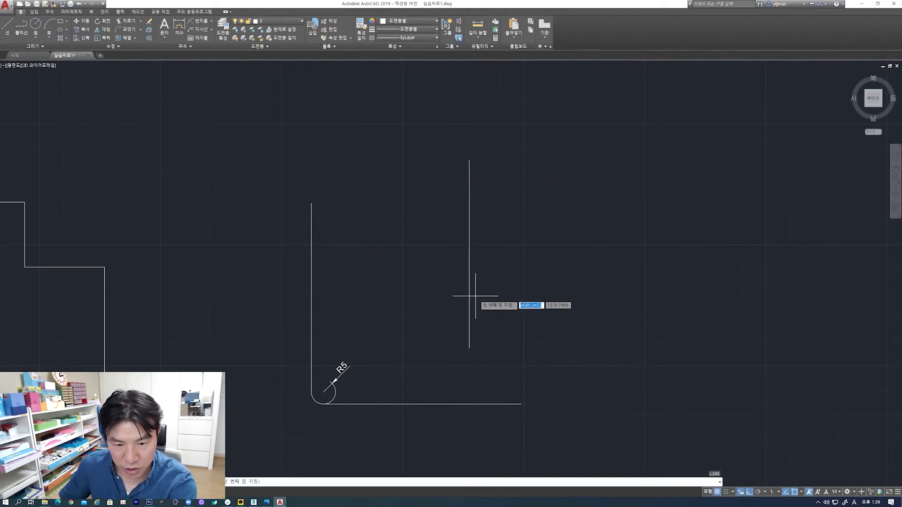
pyautogui.click(474, 296)
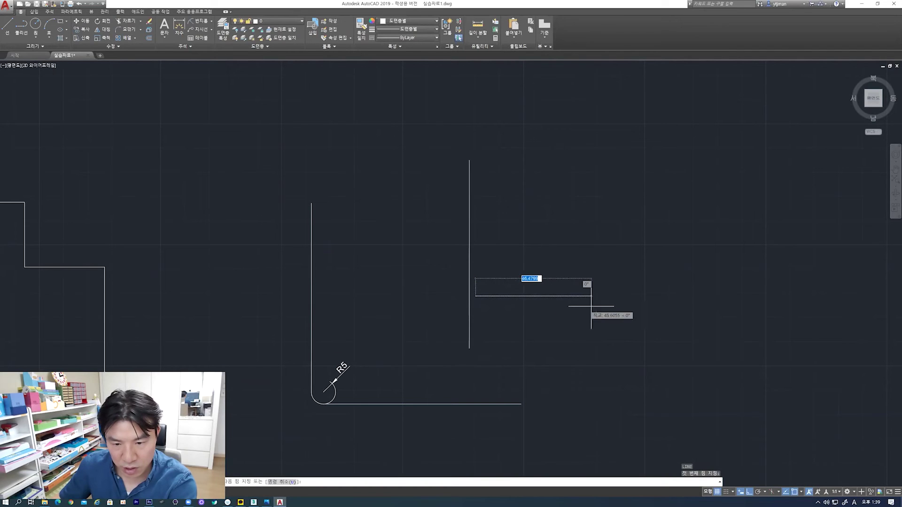
pyautogui.click(614, 296)
pyautogui.press('Return')
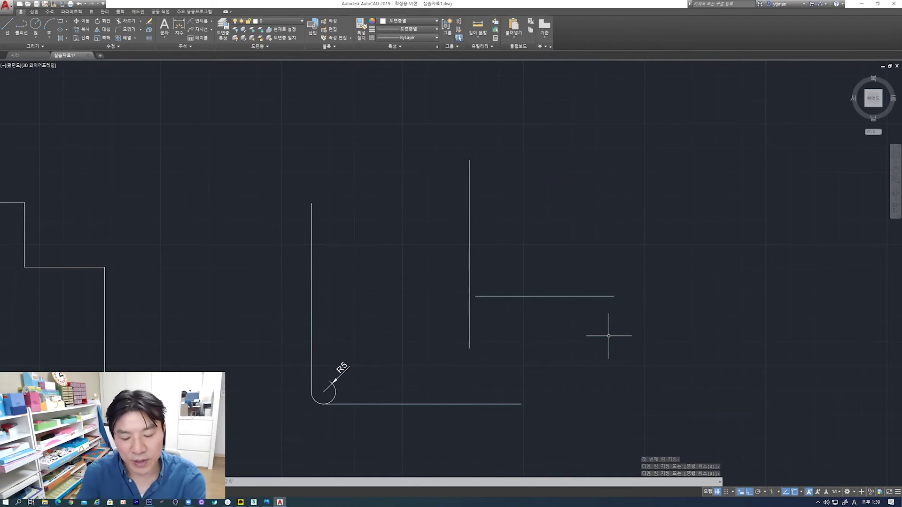
pyautogui.write('f')
pyautogui.press('Return')
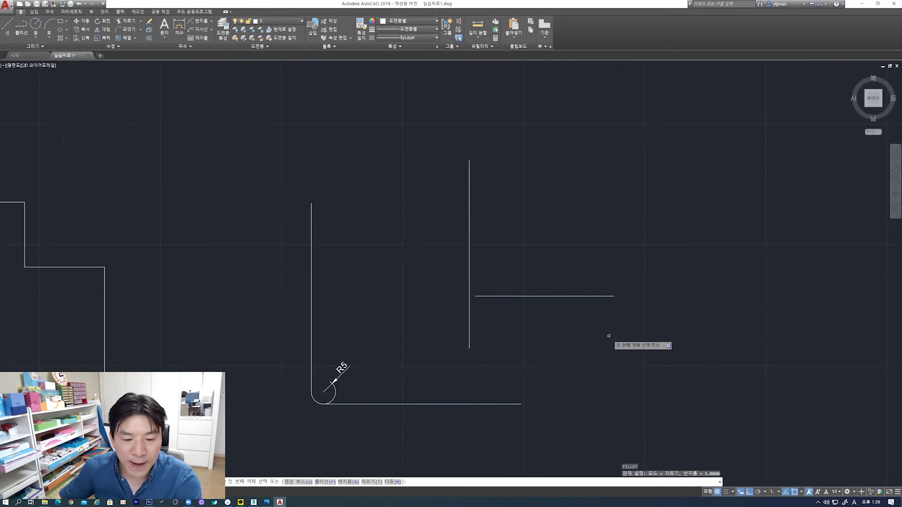
# Set the fillet radius from two picked points and round the vertical-to-horizontal corner
pyautogui.write('r')
pyautogui.press('Return')
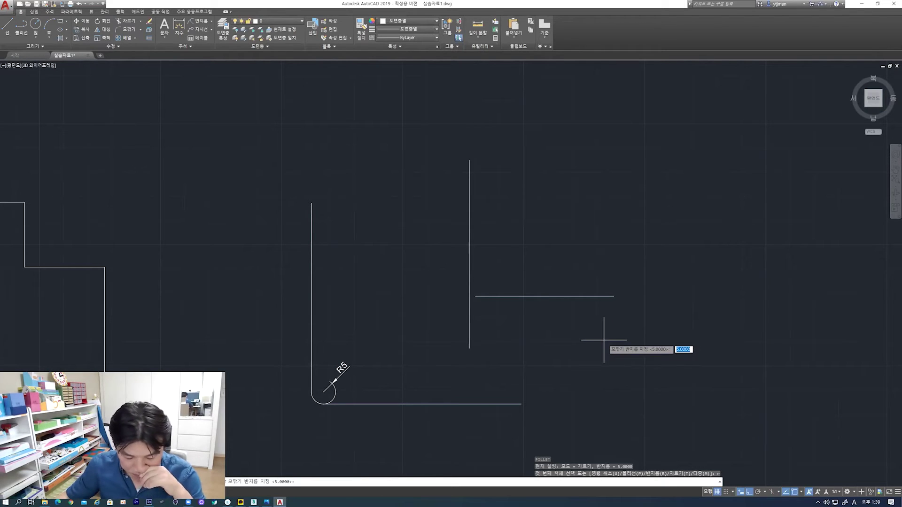
pyautogui.click(479, 296)
pyautogui.click(468, 278)
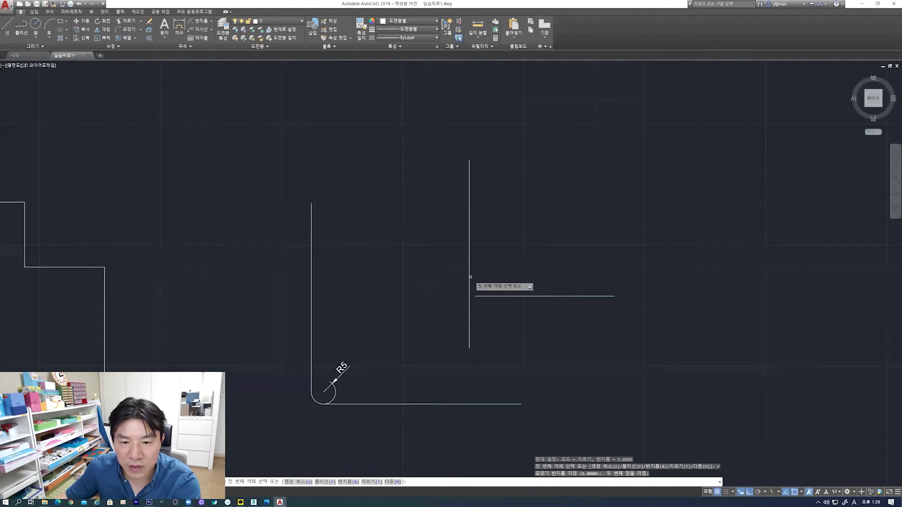
pyautogui.click(469, 278)
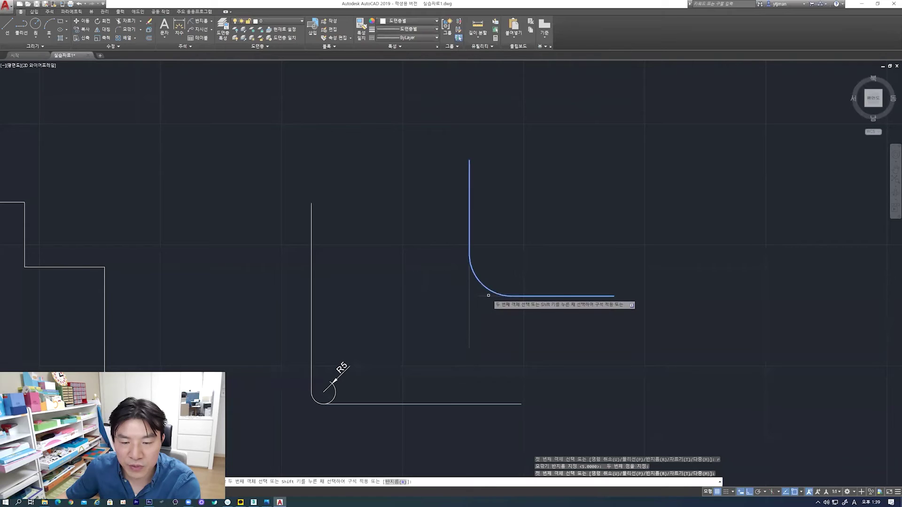
pyautogui.click(489, 295)
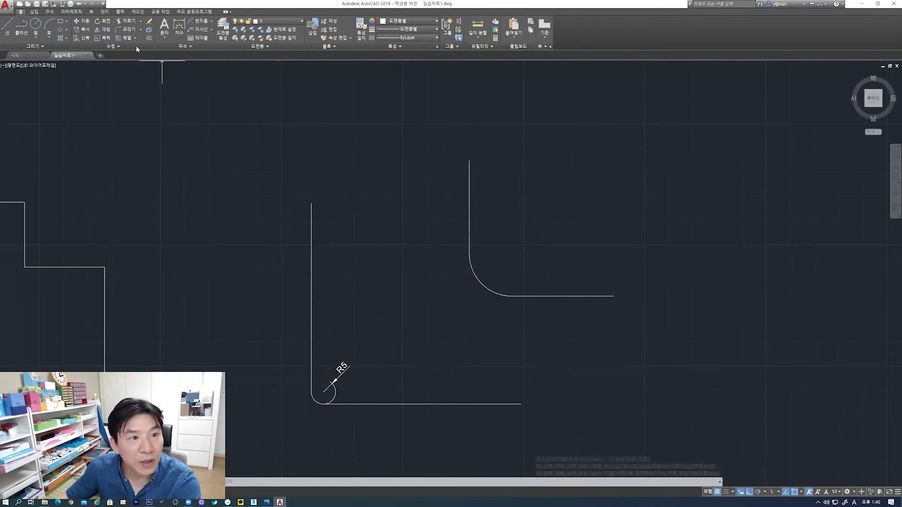
# Measure the large fillet as R17.51, then undo both the dimension and the fillet
pyautogui.click(201, 21)
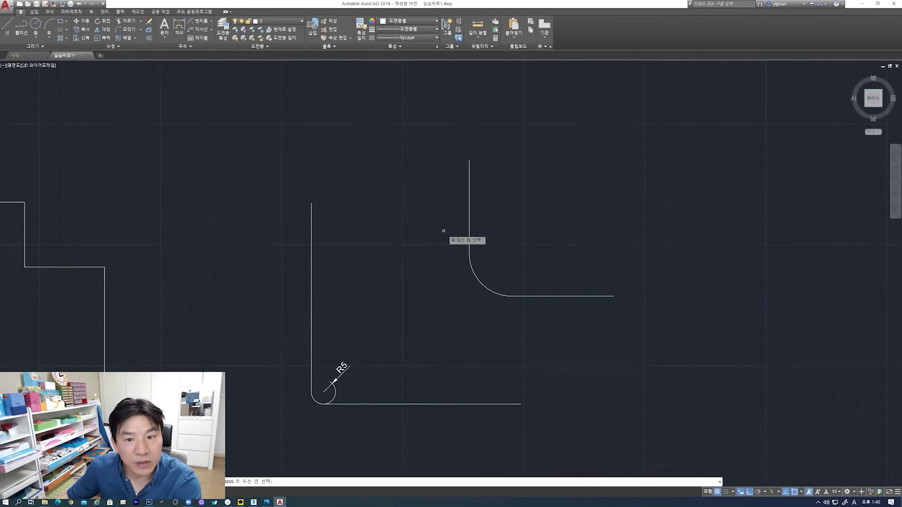
pyautogui.click(486, 289)
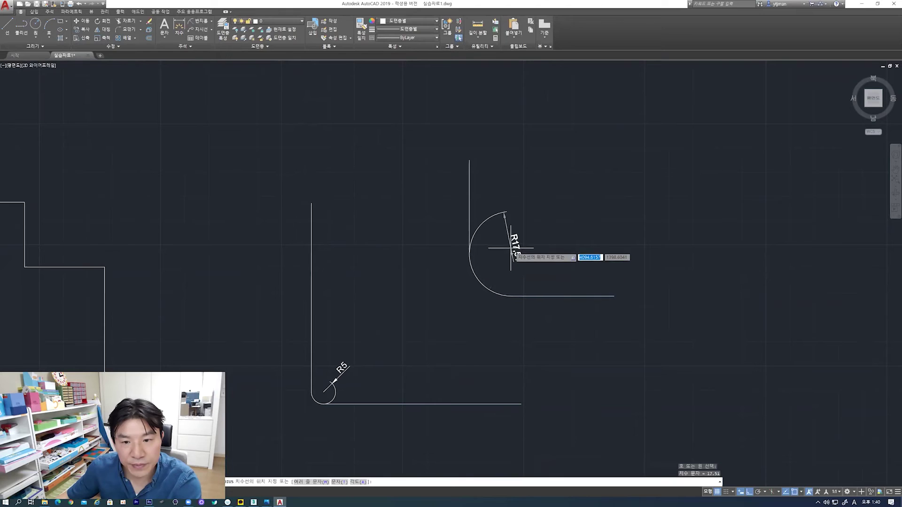
pyautogui.press('Escape')
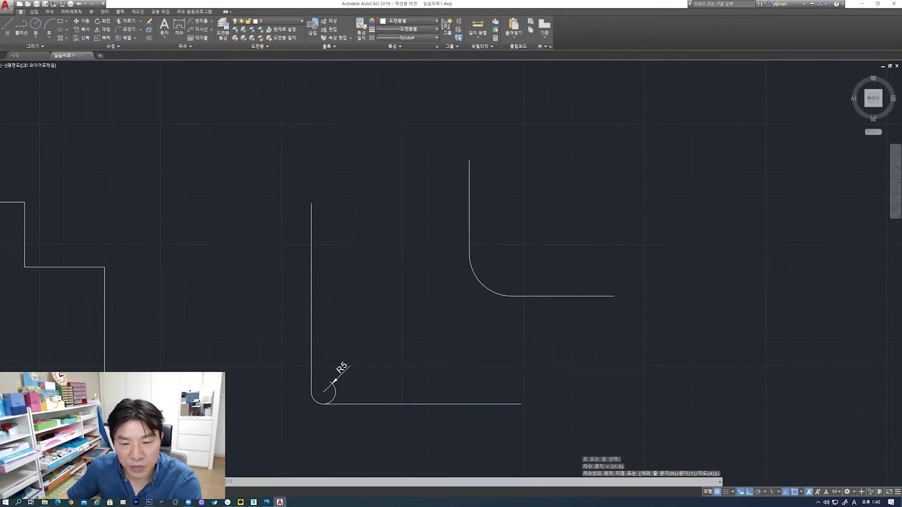
pyautogui.press('Escape')
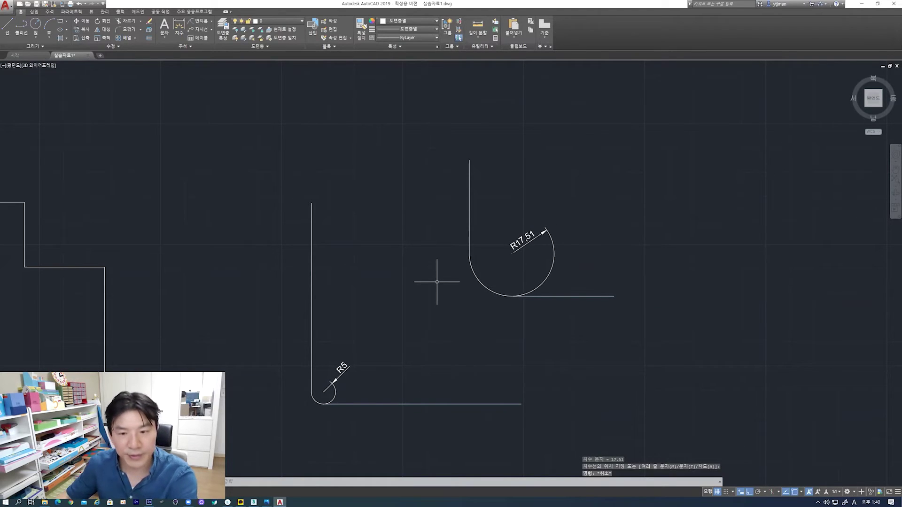
pyautogui.hotkey('ctrl', 'z')
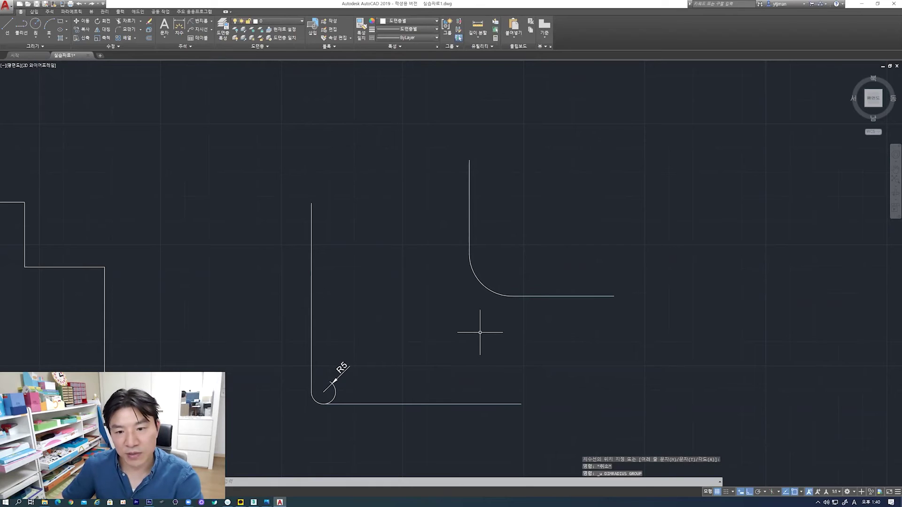
pyautogui.hotkey('ctrl', 'z')
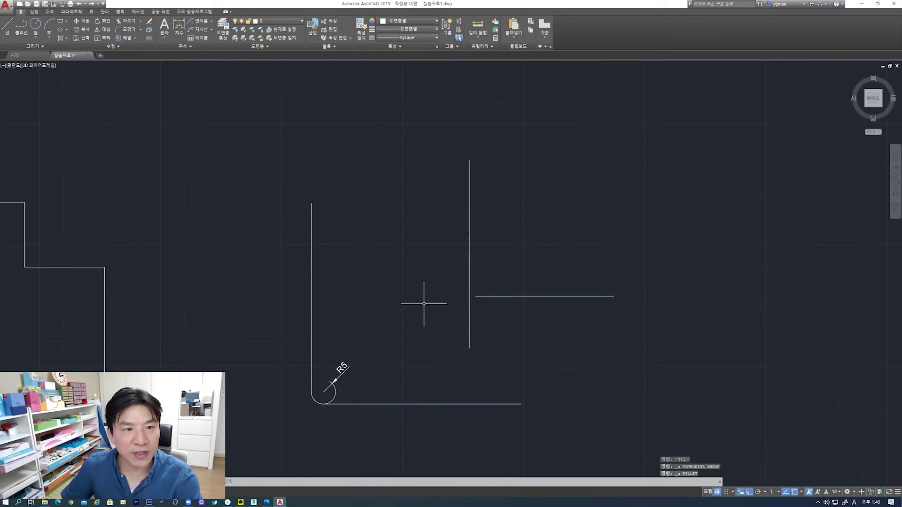
# Fillet the horizontal and vertical lines together with a radius of 5
pyautogui.write('F')
pyautogui.press('Return')
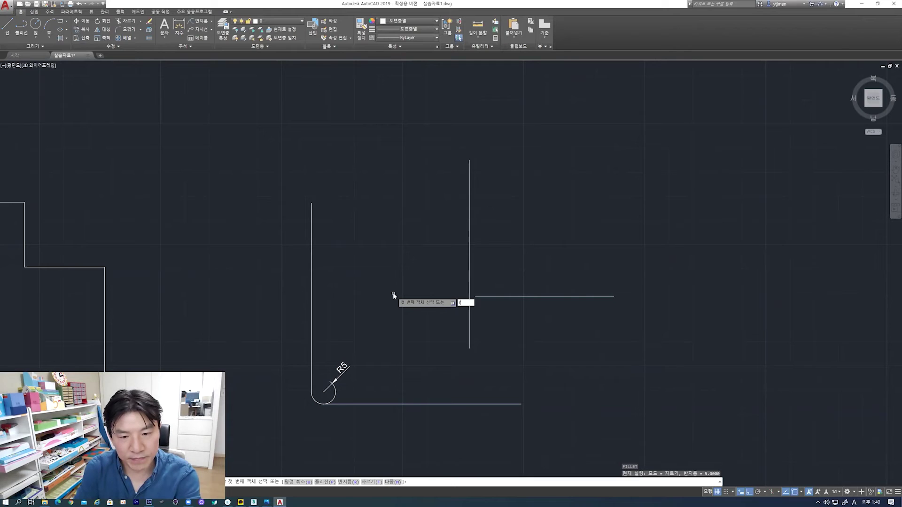
pyautogui.press('Return')
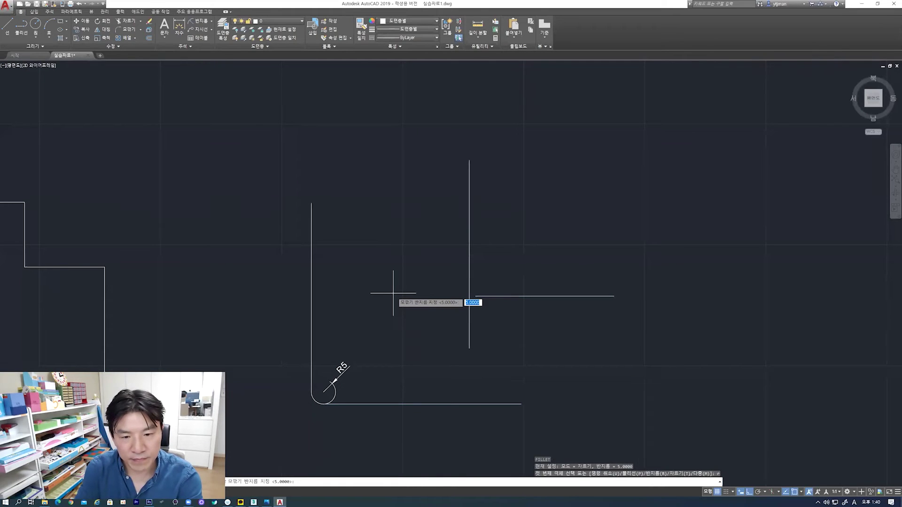
pyautogui.press('Return')
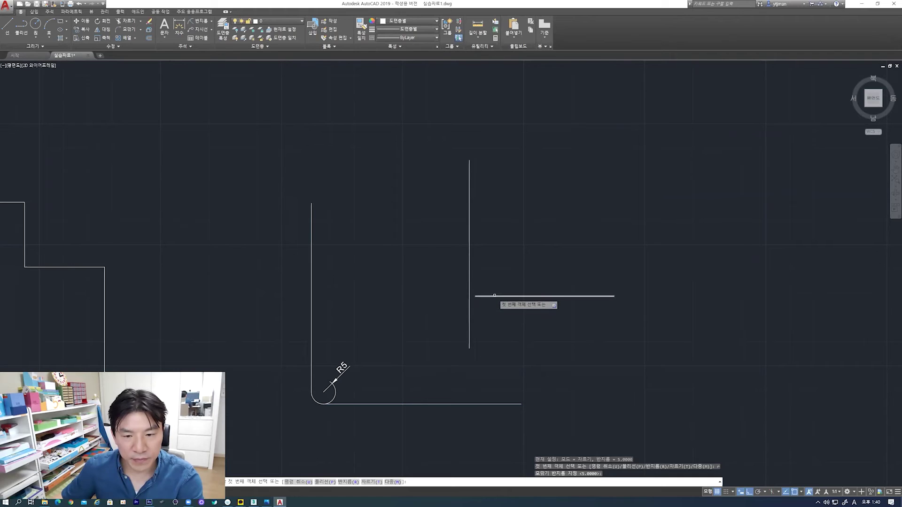
pyautogui.click(477, 296)
pyautogui.click(471, 280)
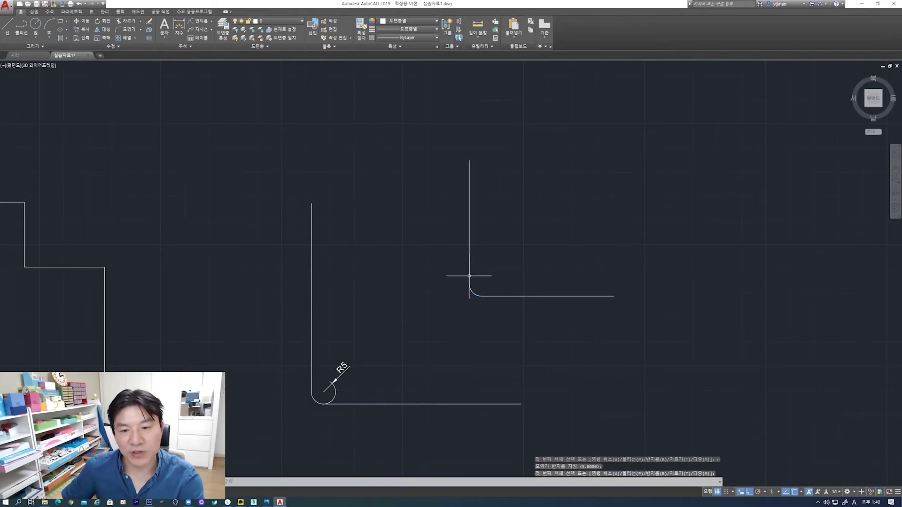
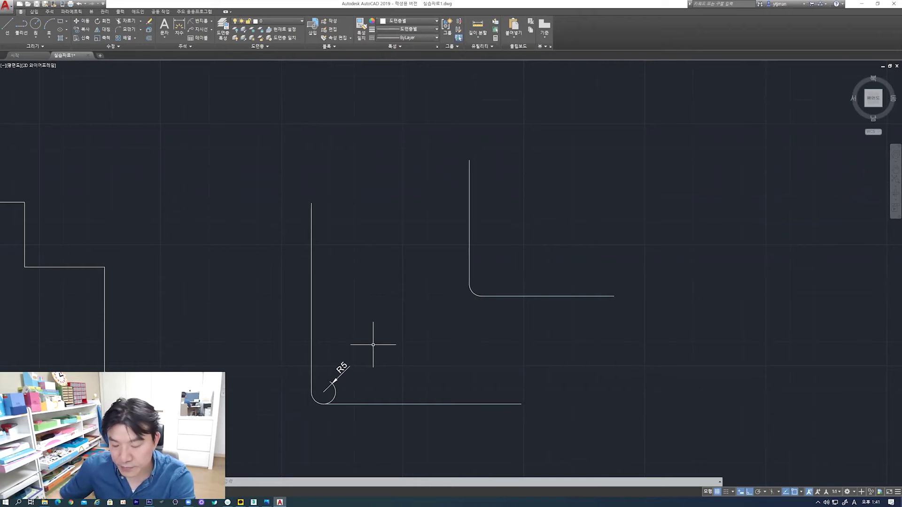
# Draw a long vertical line in empty canvas right of the rounded corners
pyautogui.moveTo(520, 332); pyautogui.dragTo(447, 323, button='middle')
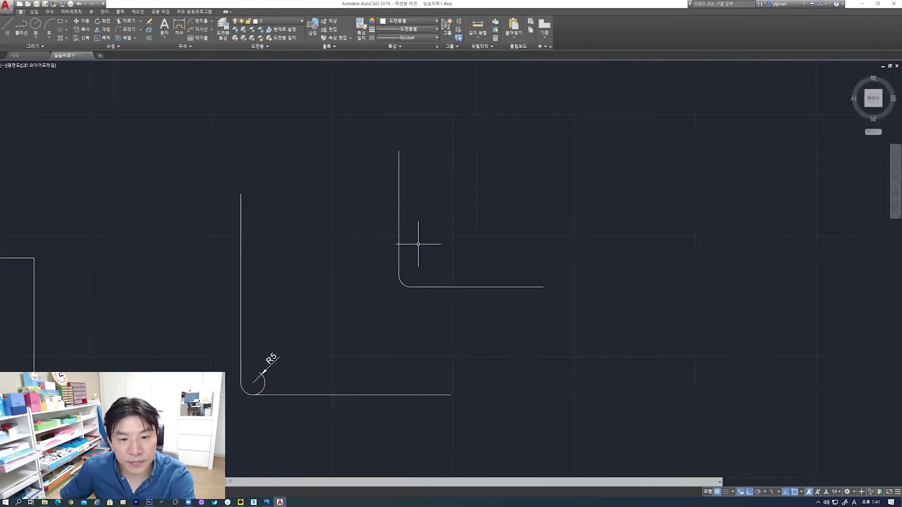
pyautogui.moveTo(429, 219); pyautogui.dragTo(358, 213, button='middle')
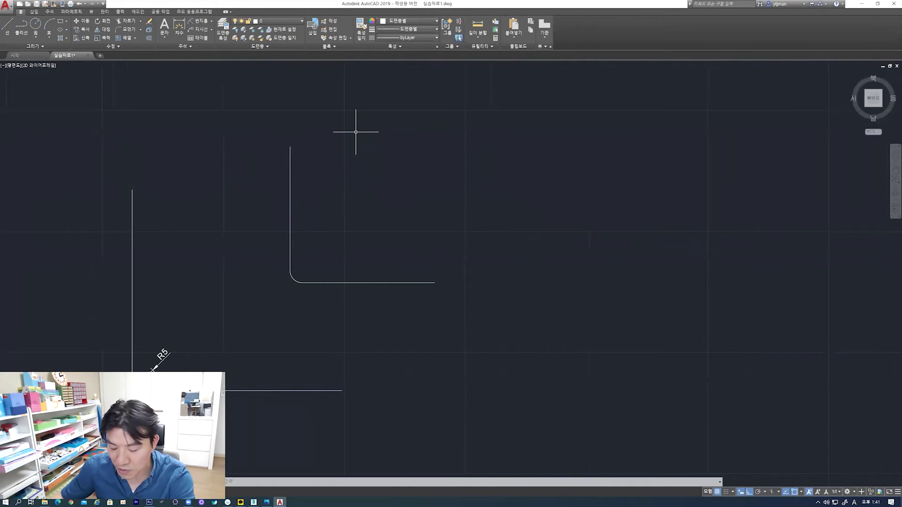
pyautogui.moveTo(369, 181); pyautogui.dragTo(323, 197, button='middle')
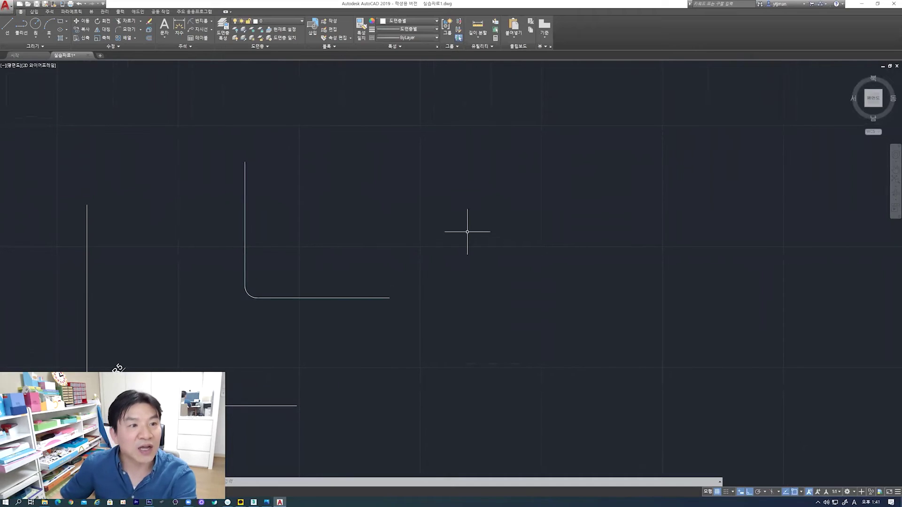
pyautogui.press('l')
pyautogui.press('Return')
pyautogui.click(515, 136)
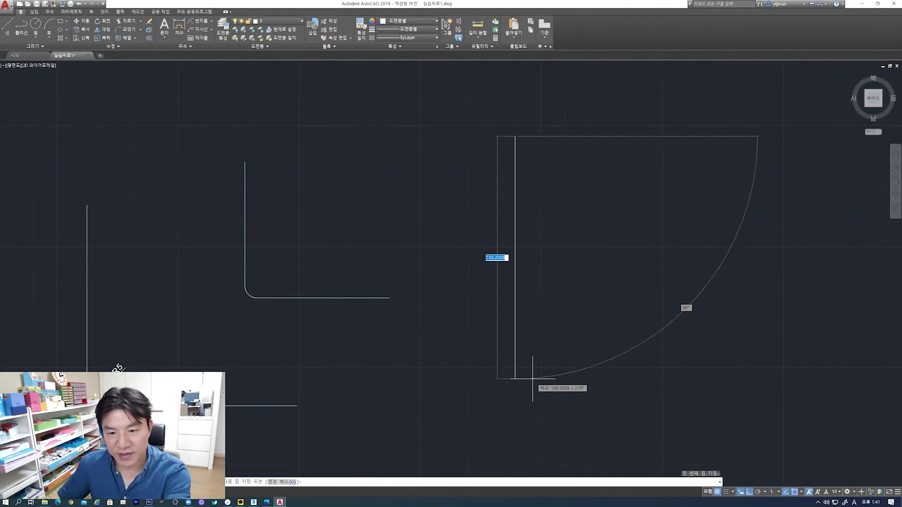
pyautogui.press('Escape')
pyautogui.press('l')
pyautogui.press('Return')
pyautogui.click(459, 129)
pyautogui.click(476, 357)
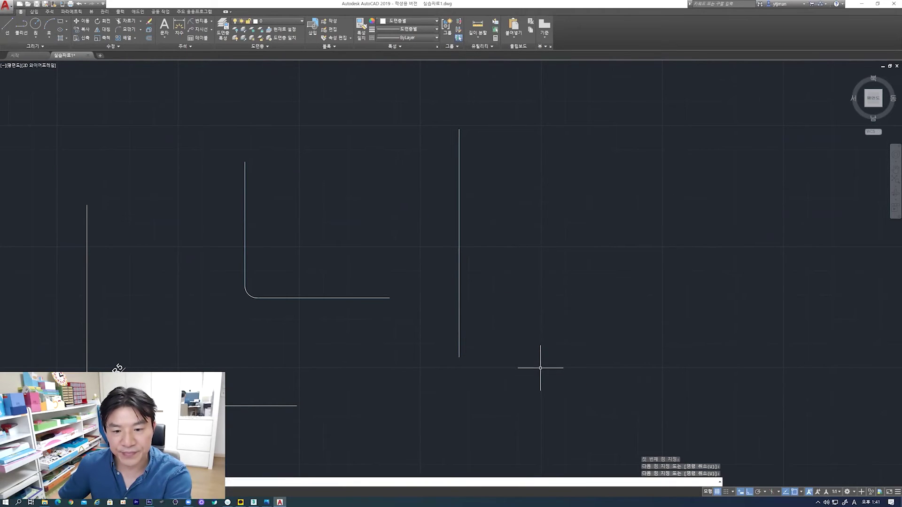
pyautogui.press('Return')
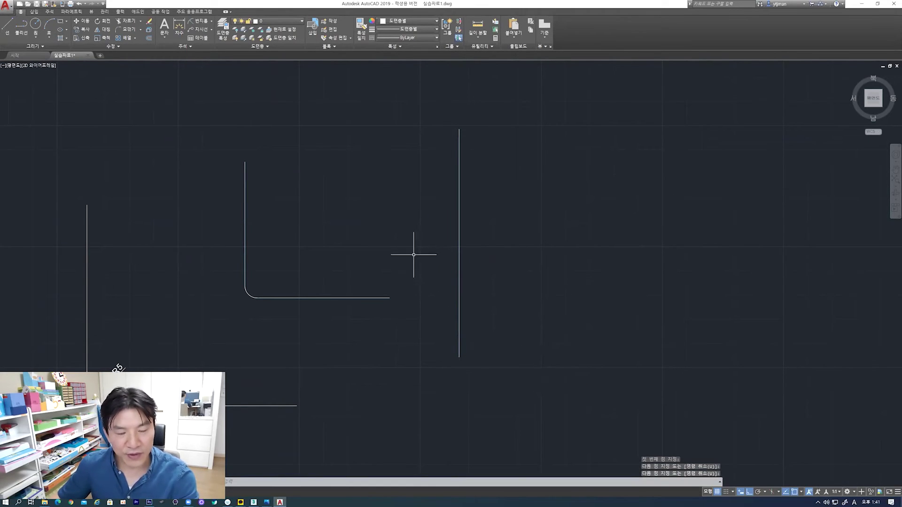
# Draw a horizontal line crossing the new vertical line
pyautogui.moveTo(461, 328); pyautogui.dragTo(470, 302, button='middle')
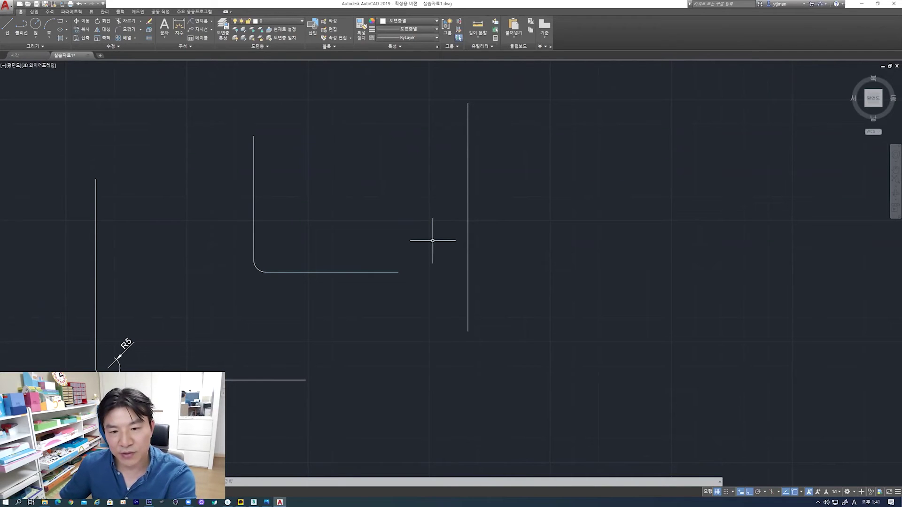
pyautogui.moveTo(416, 247); pyautogui.dragTo(414, 230, button='middle')
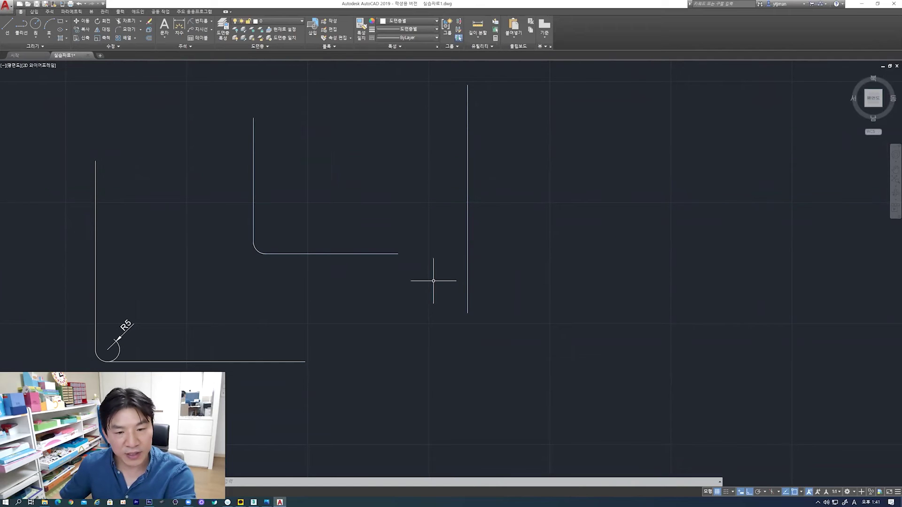
pyautogui.write('l')
pyautogui.press('Return')
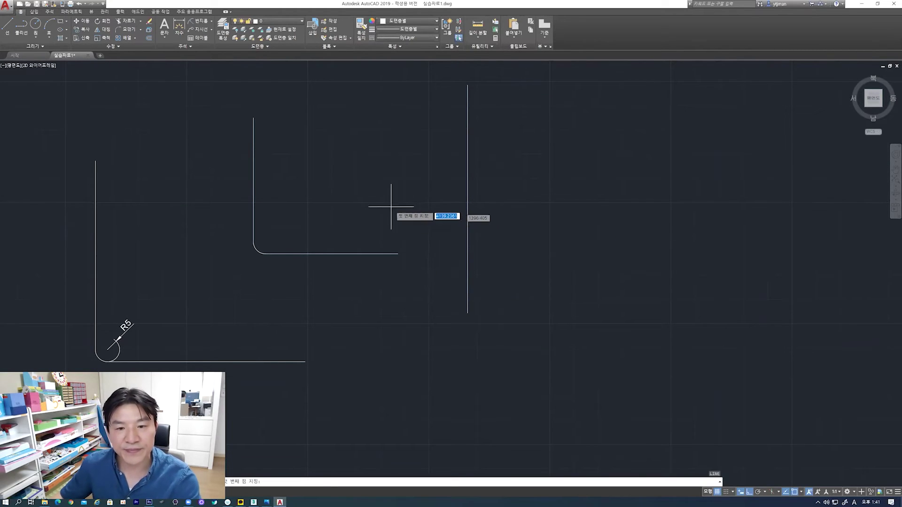
pyautogui.click(380, 216)
pyautogui.click(608, 216)
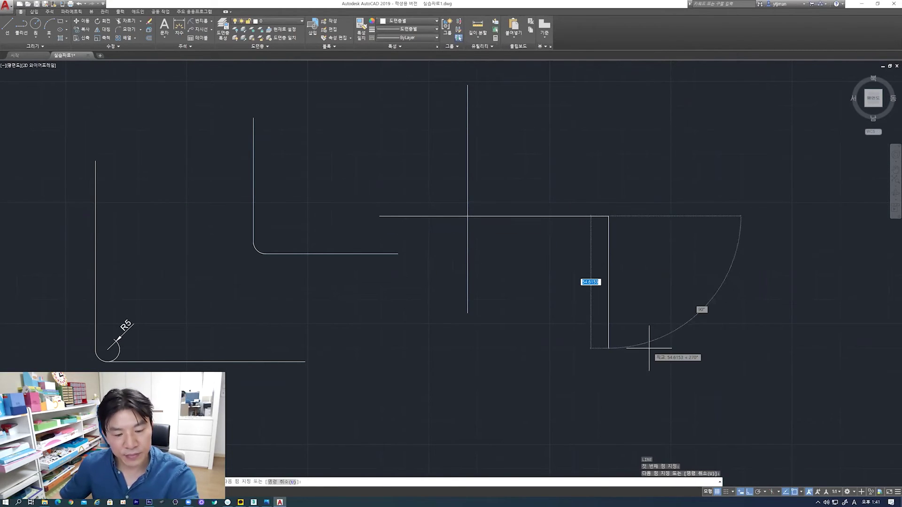
pyautogui.press('Escape')
pyautogui.write('f')
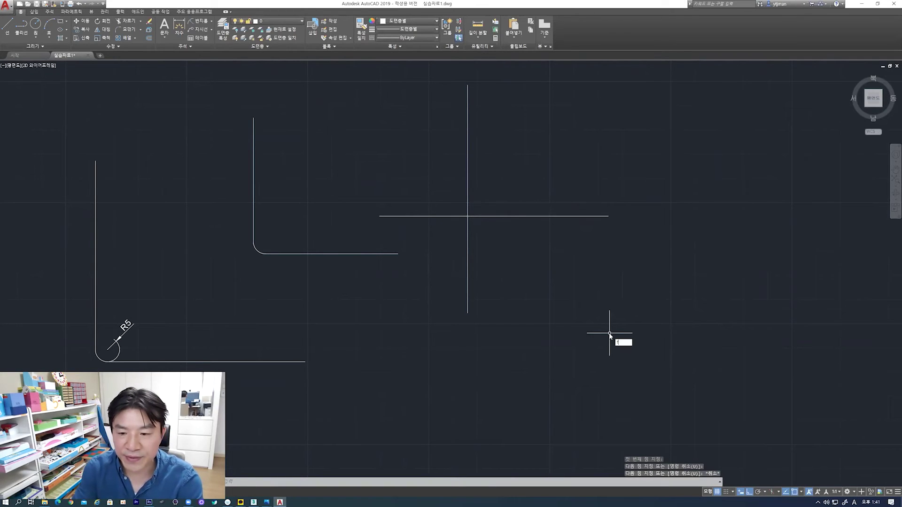
pyautogui.press('Return')
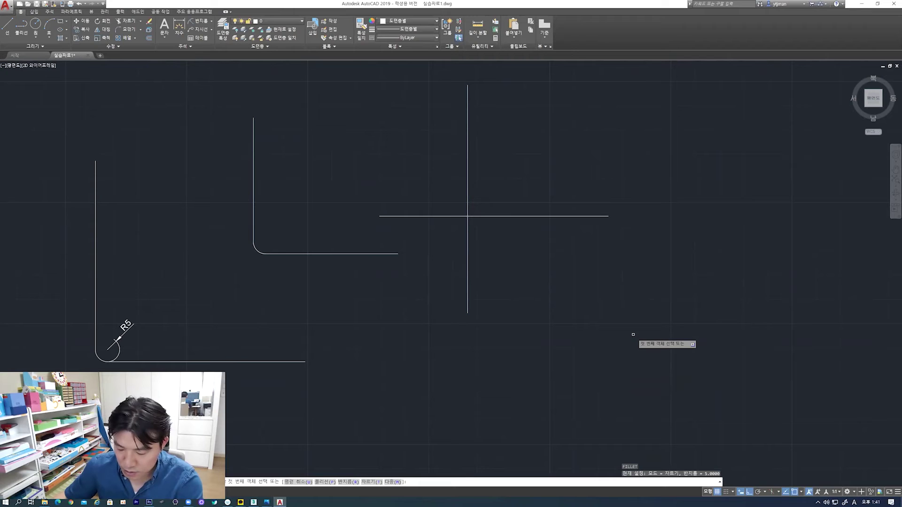
# Fillet the vertical and horizontal lines at radius 0 into a sharp L-shaped corner
pyautogui.write('r')
pyautogui.press('Return')
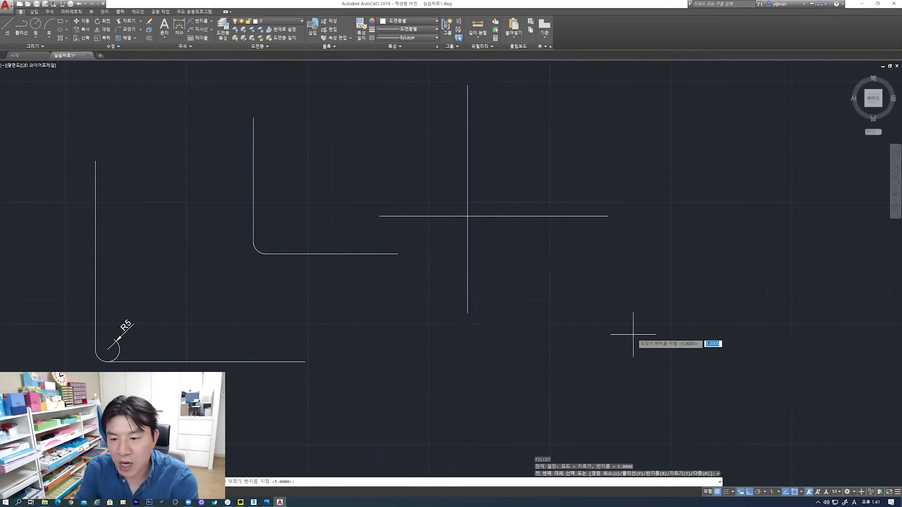
pyautogui.write('0')
pyautogui.press('Return')
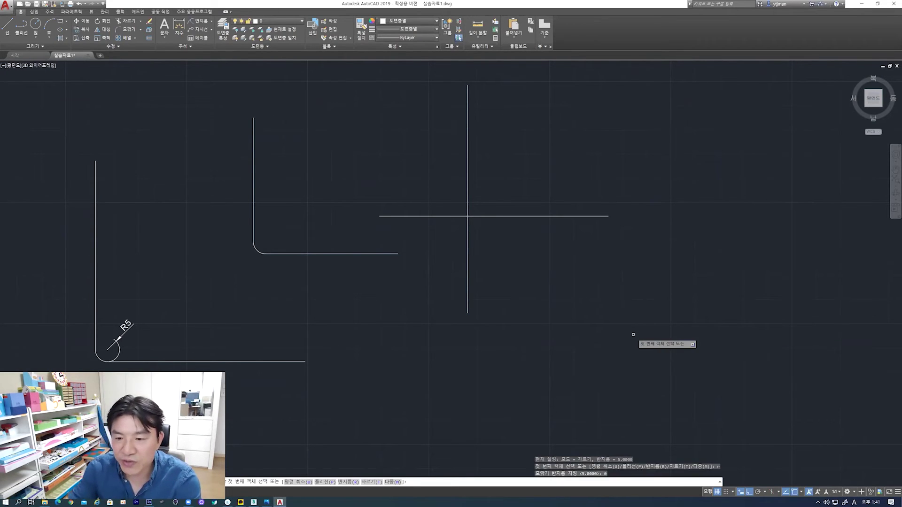
pyautogui.click(468, 203)
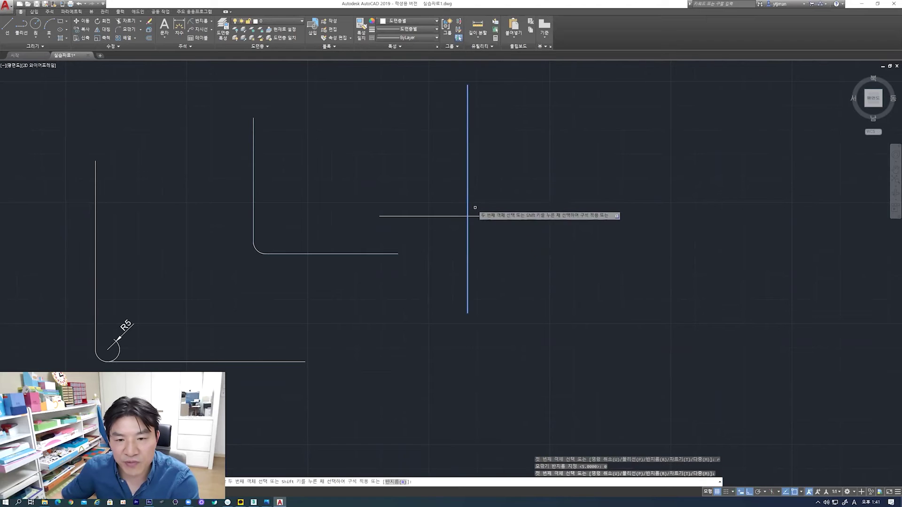
pyautogui.click(481, 216)
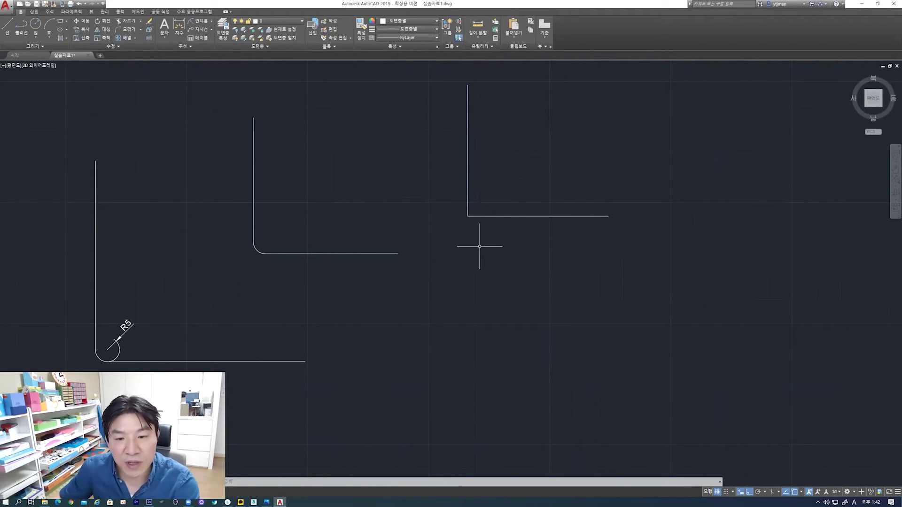
pyautogui.click(7, 26)
# Draw a short vertical line and a horizontal line crossing it
pyautogui.click(550, 264)
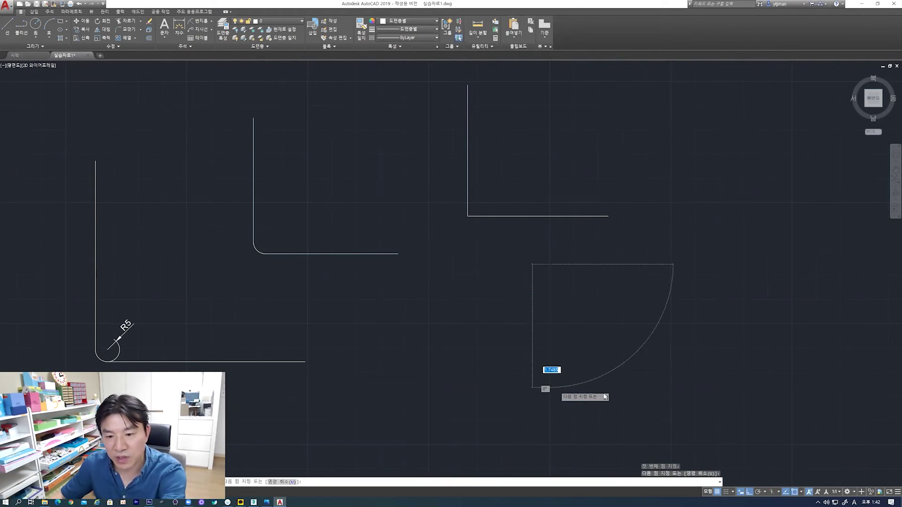
pyautogui.click(548, 375)
pyautogui.press('Return')
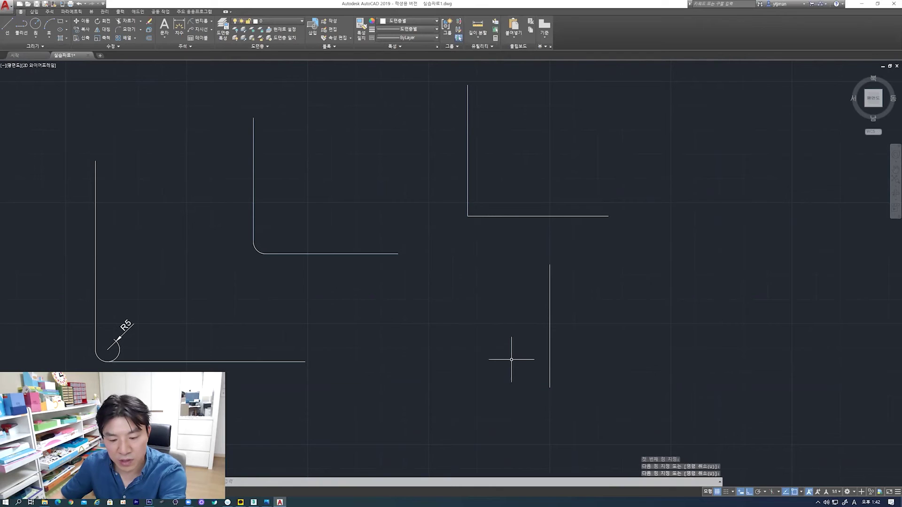
pyautogui.press('Return')
pyautogui.click(498, 338)
pyautogui.click(648, 339)
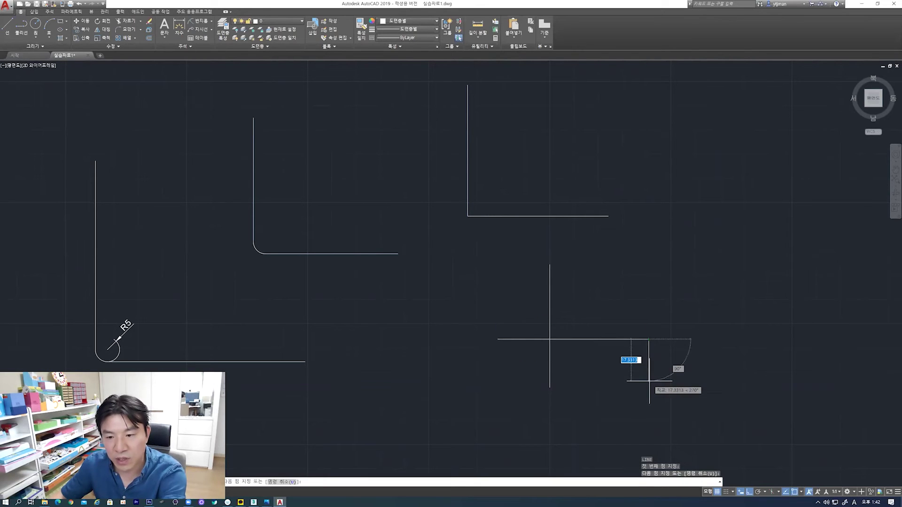
pyautogui.press('Return')
# Trim the left horizontal overhang and the lower vertical stub, leaving an L-corner
pyautogui.press('Return')
pyautogui.moveTo(597, 389); pyautogui.dragTo(517, 293)
pyautogui.press('Return')
pyautogui.click(524, 339)
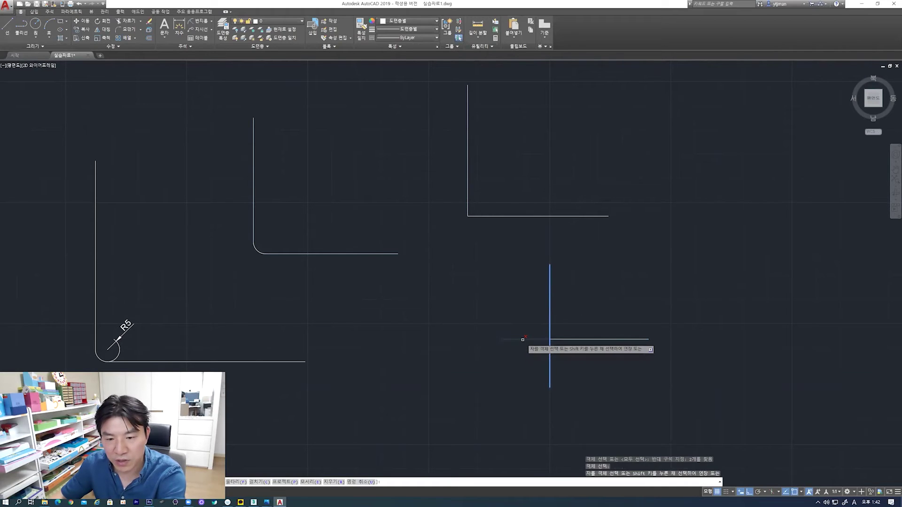
pyautogui.click(549, 359)
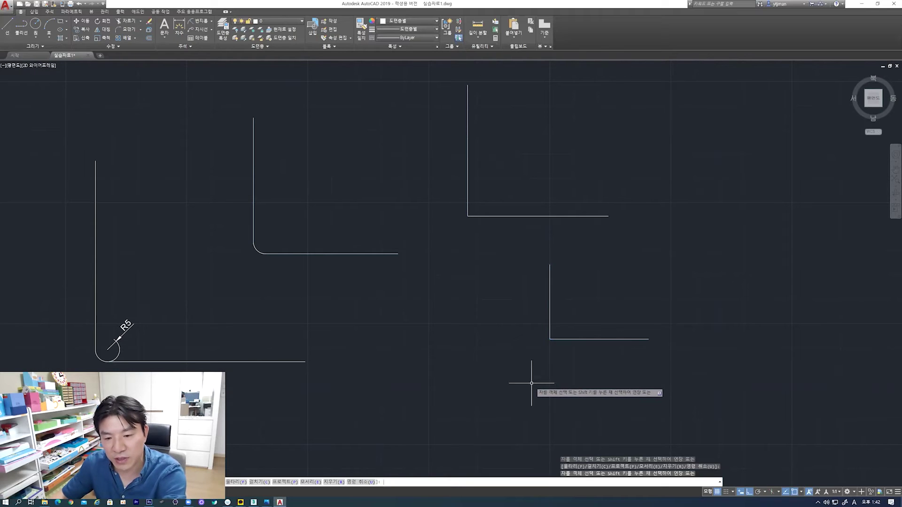
pyautogui.press('Return')
pyautogui.moveTo(578, 369)
pyautogui.mouseDown(button='middle')
pyautogui.moveTo(454, 346)
pyautogui.moveTo(426, 251)
pyautogui.mouseUp(button='middle')
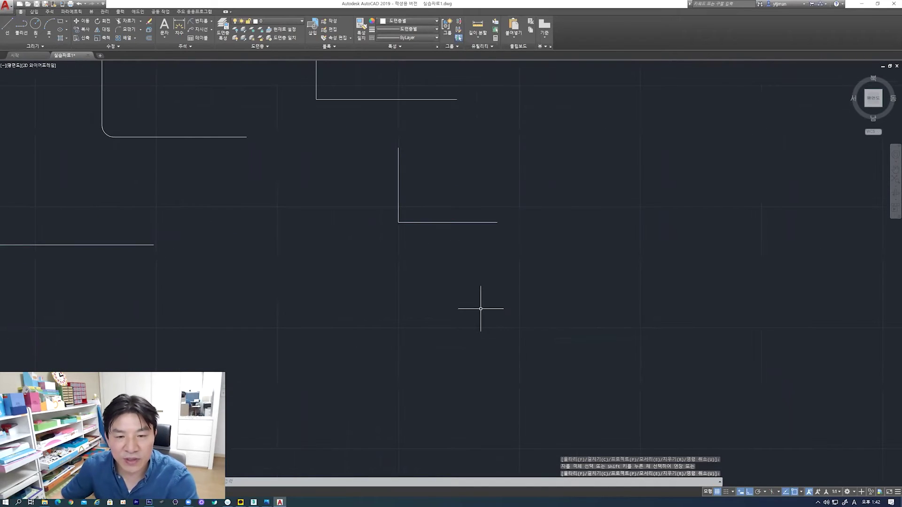
# Draw a vertical line and a separate horizontal line to its right, leaving a gap
pyautogui.moveTo(480, 309); pyautogui.dragTo(479, 276, button='middle')
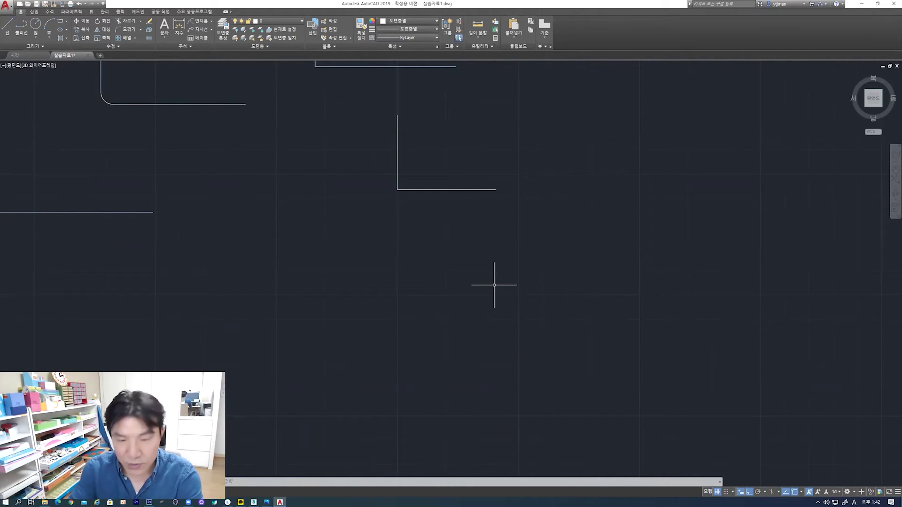
pyautogui.click(7, 26)
pyautogui.click(345, 212)
pyautogui.click(345, 378)
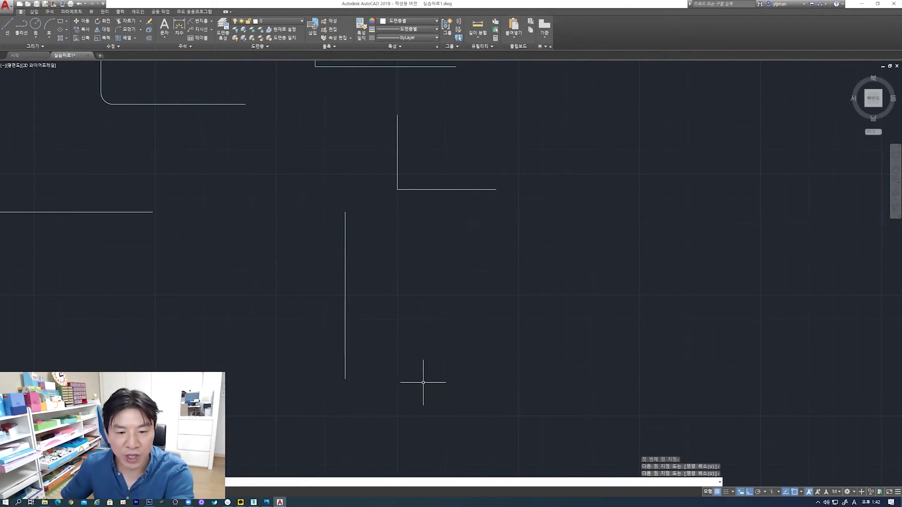
pyautogui.press('Return')
pyautogui.press('Return')
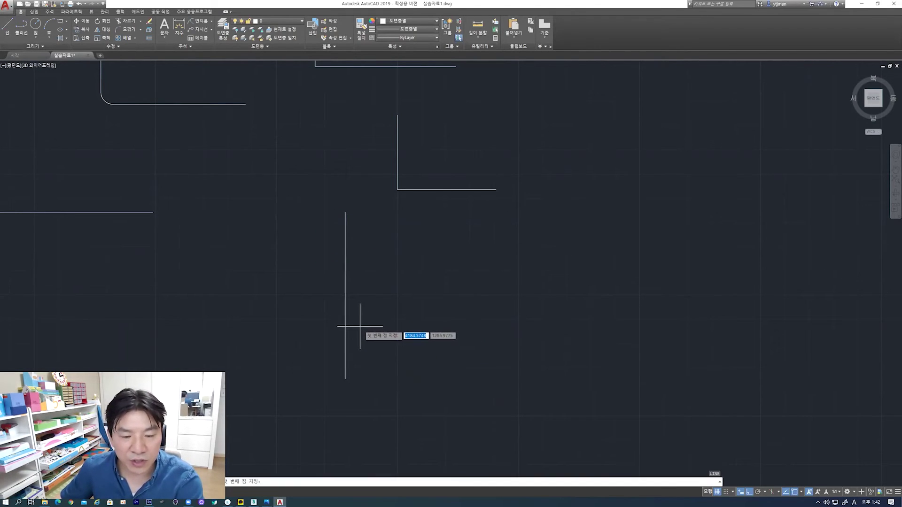
pyautogui.click(365, 327)
pyautogui.click(546, 327)
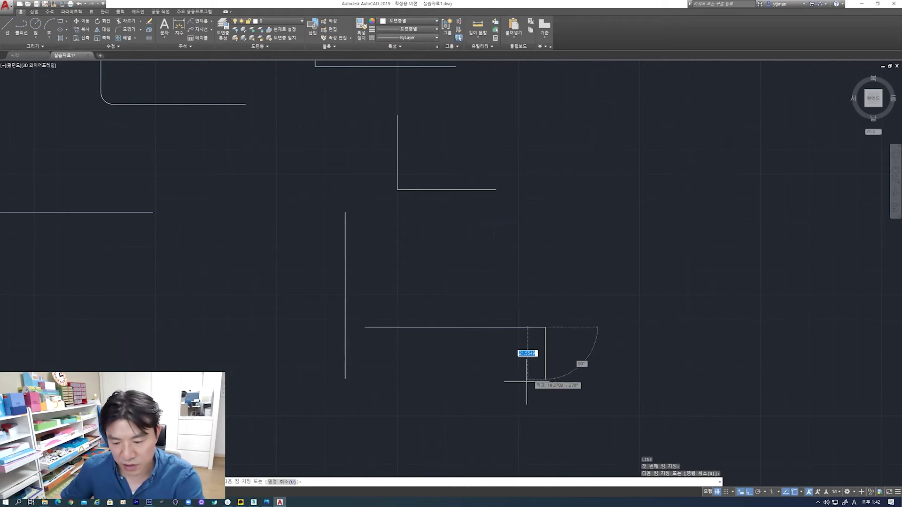
pyautogui.press('Return')
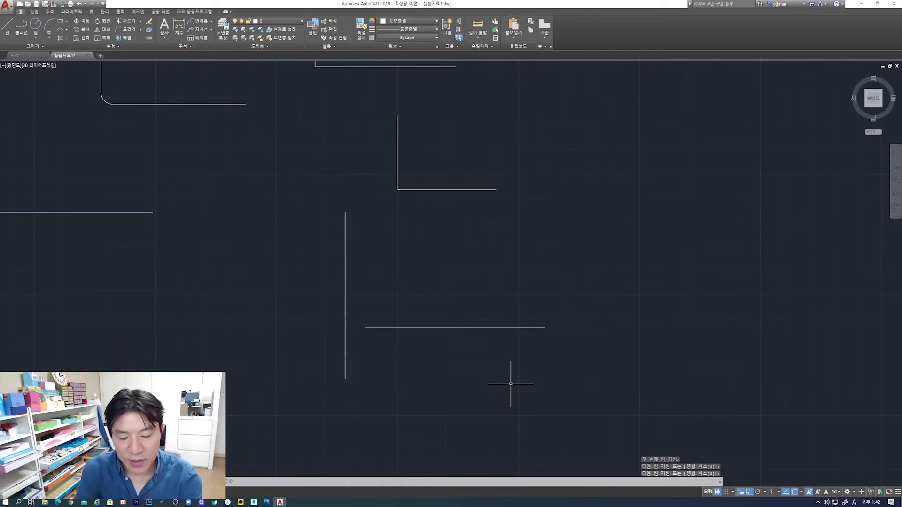
pyautogui.write('f')
pyautogui.press('Return')
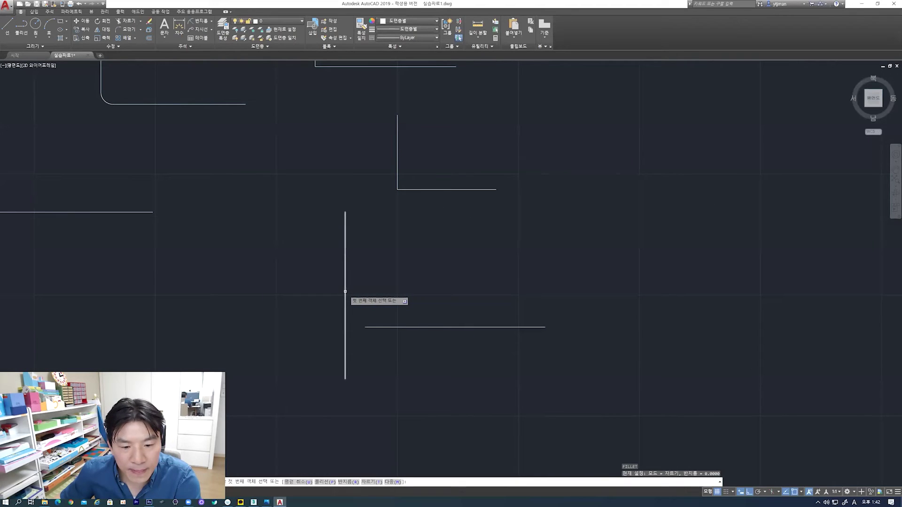
# Fillet the gapped vertical and horizontal lines at radius 0 to close the corner
pyautogui.write('r')
pyautogui.press('Return')
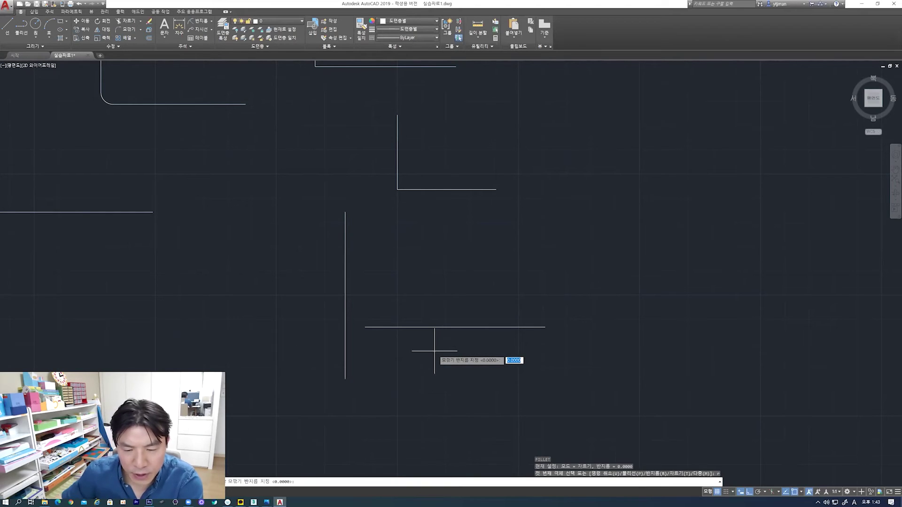
pyautogui.press('Return')
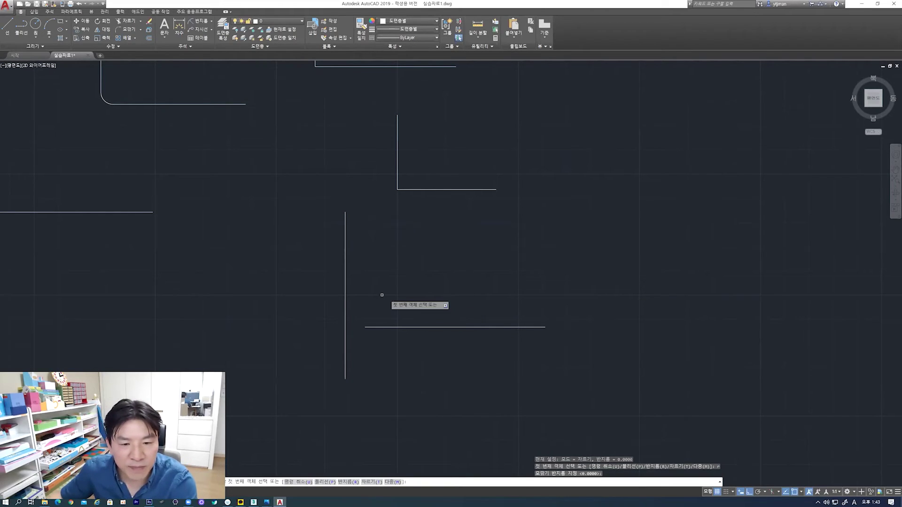
pyautogui.click(345, 295)
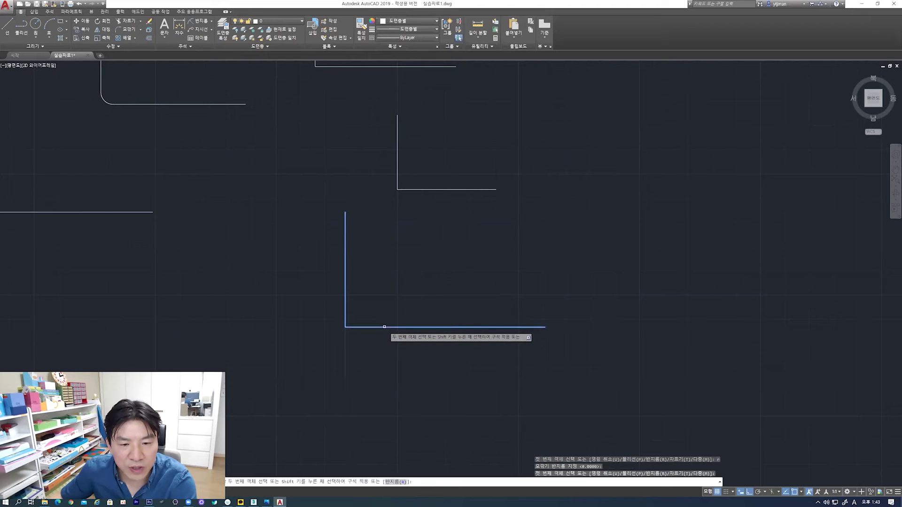
pyautogui.click(384, 326)
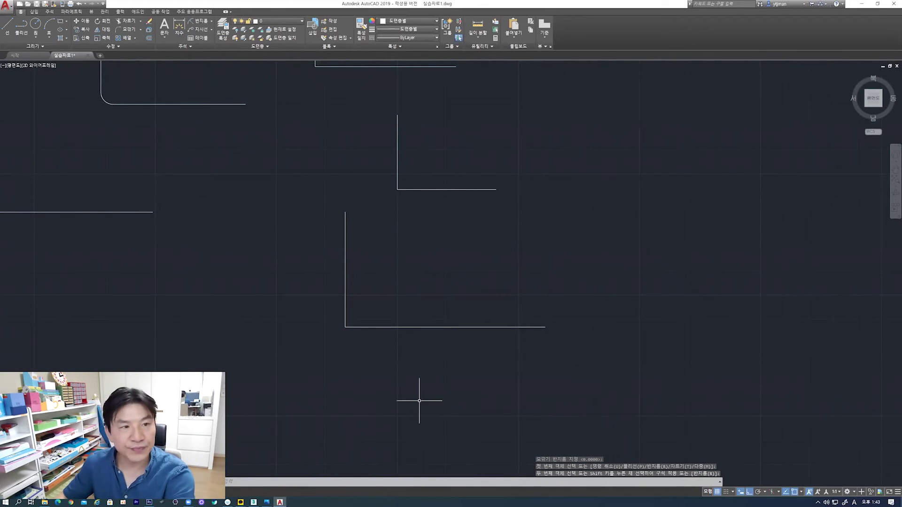
pyautogui.click(7, 25)
pyautogui.moveTo(487, 296); pyautogui.dragTo(380, 275, button='middle')
# Draw another vertical line with a separate horizontal line starting just right of it
pyautogui.click(488, 178)
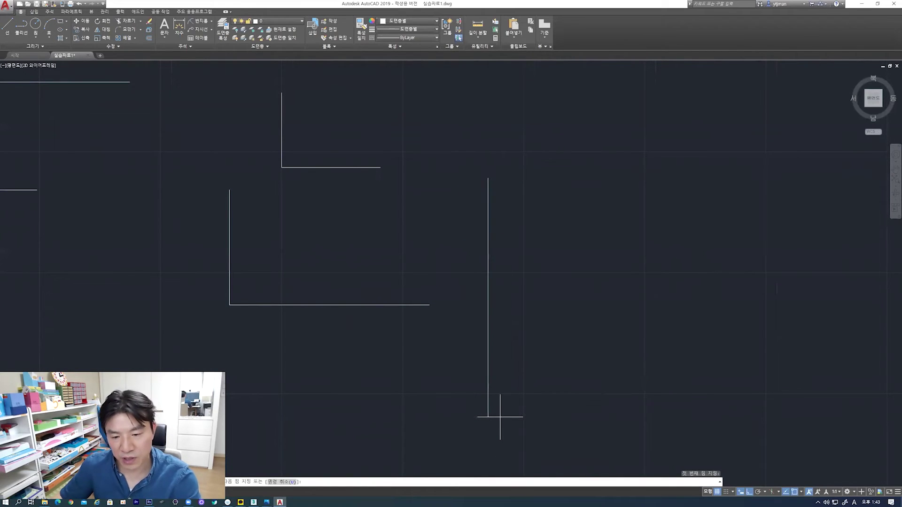
pyautogui.click(500, 417)
pyautogui.press('Return')
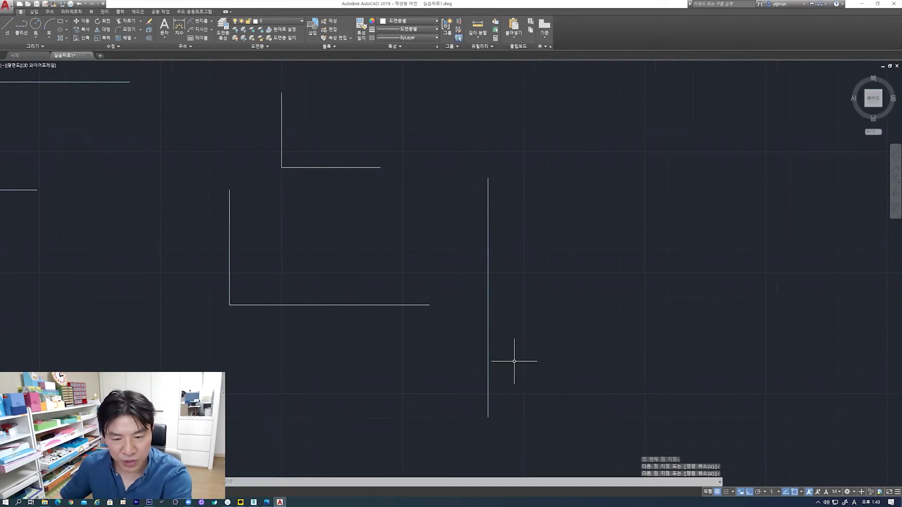
pyautogui.press('Return')
pyautogui.click(503, 356)
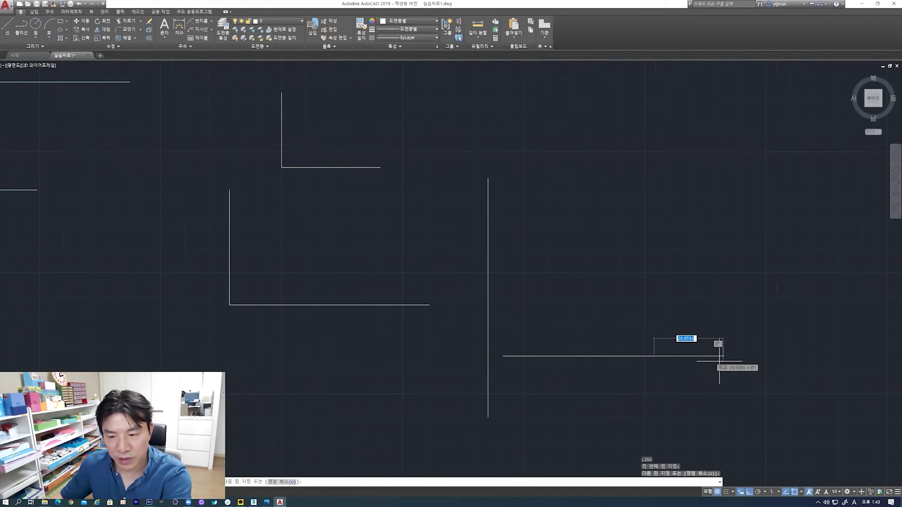
pyautogui.click(690, 359)
pyautogui.click(650, 374)
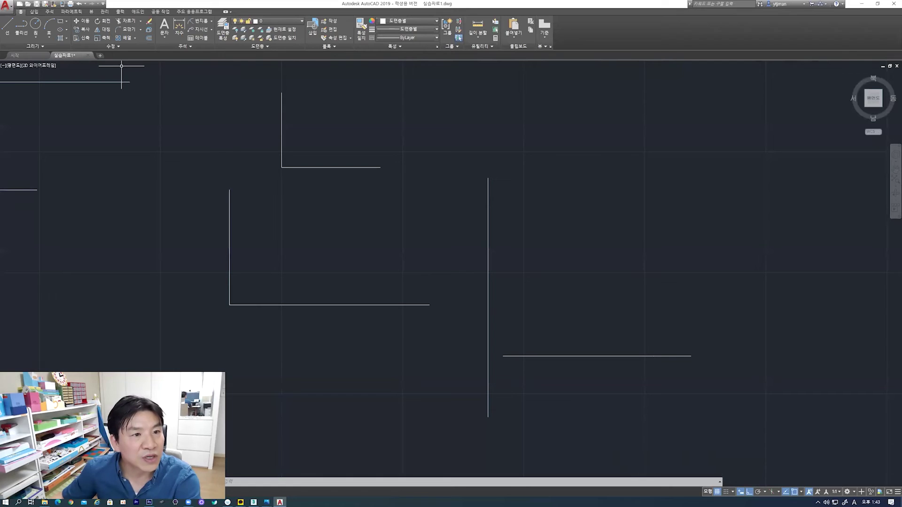
pyautogui.click(140, 21)
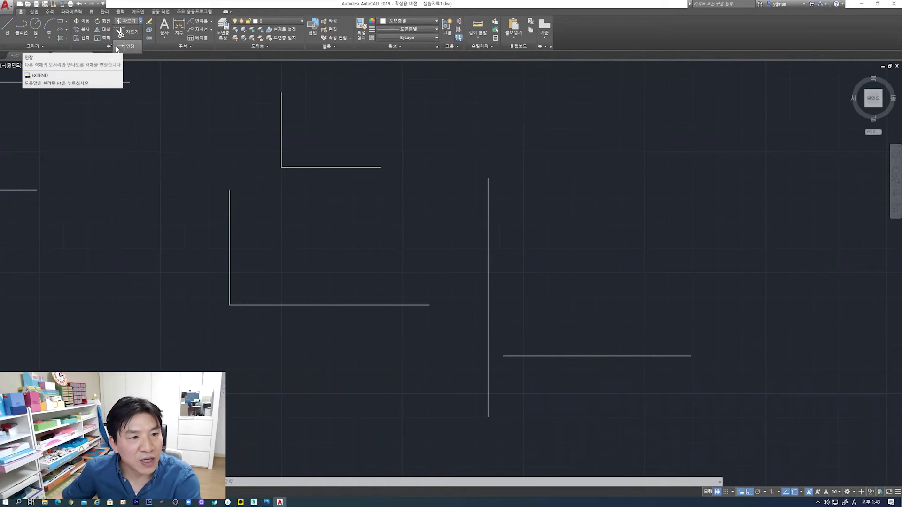
pyautogui.moveTo(130, 47)
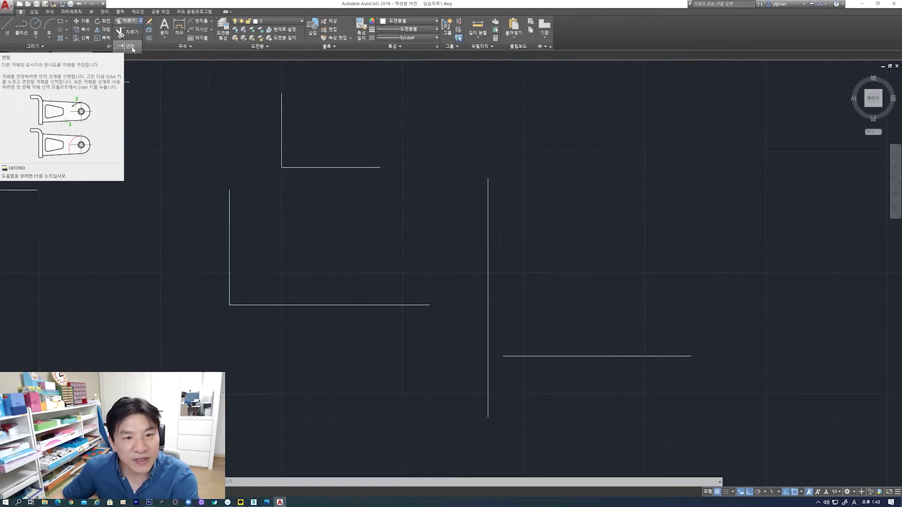
# Extend the horizontal line to meet the new vertical line
pyautogui.click(133, 49)
pyautogui.click(489, 311)
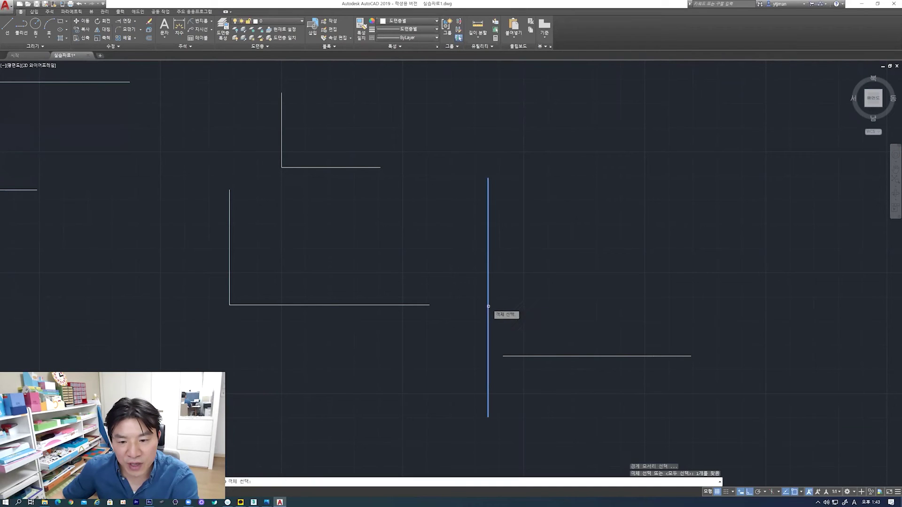
pyautogui.click(540, 356)
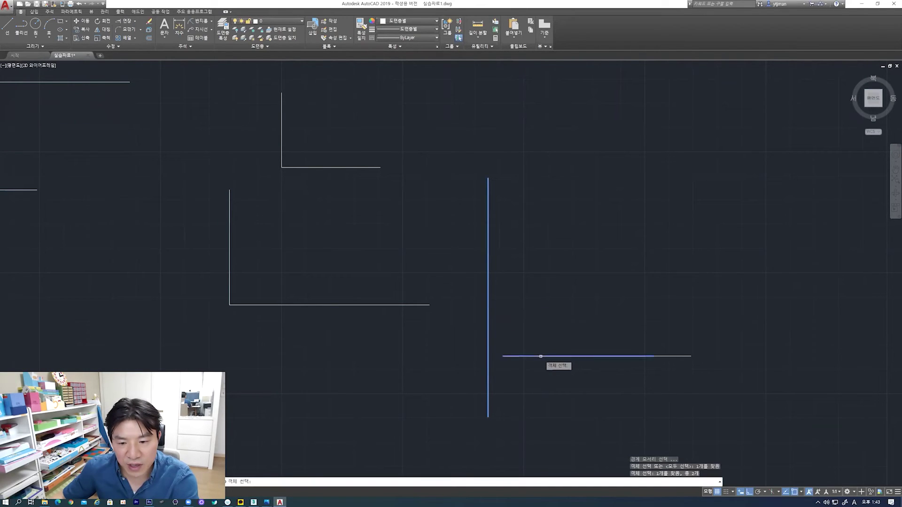
pyautogui.press('Return')
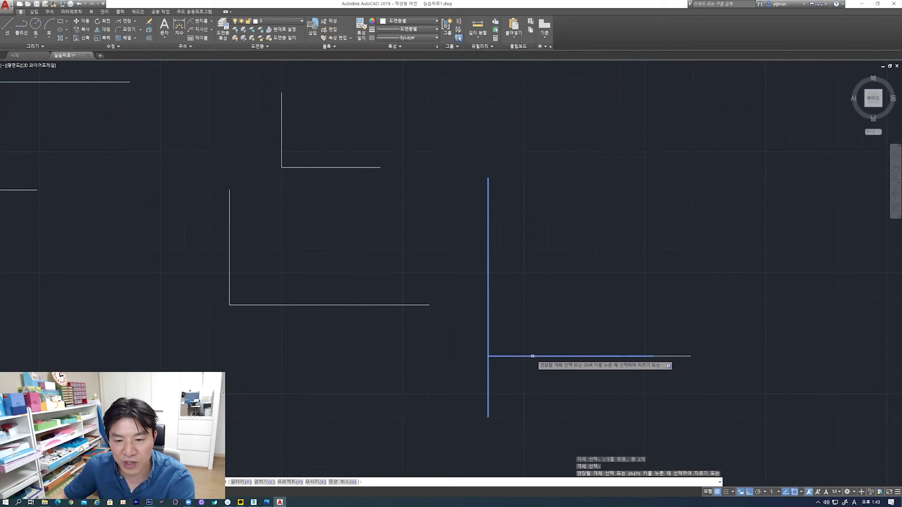
pyautogui.click(532, 356)
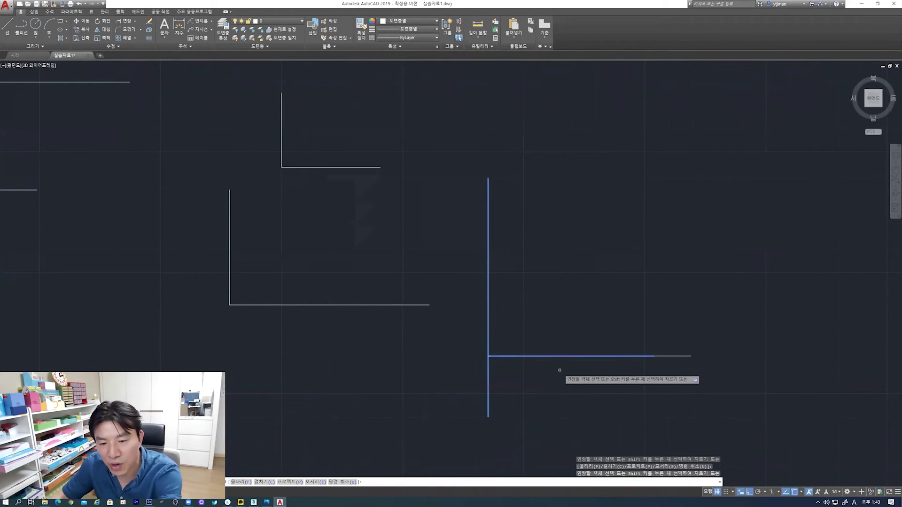
pyautogui.press('Return')
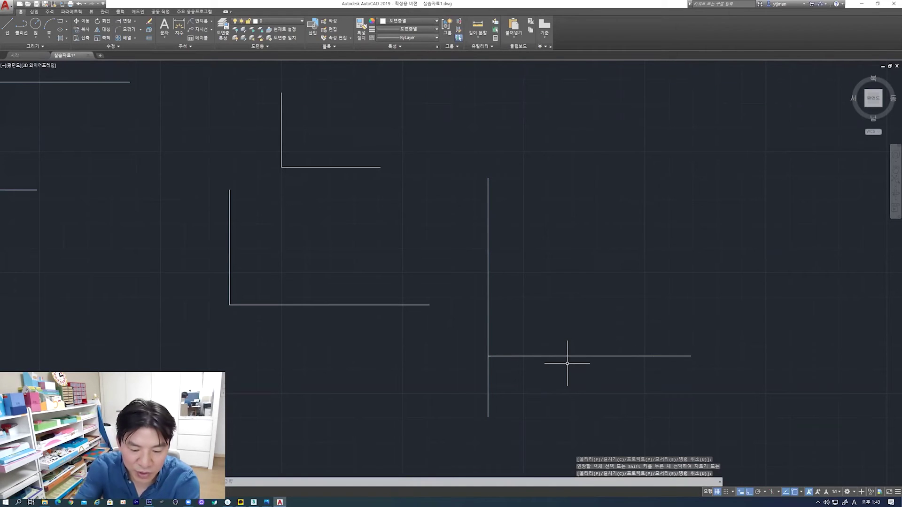
# Trim off the vertical stub below the junction for a clean L-corner
pyautogui.write('tr')
pyautogui.press('Return')
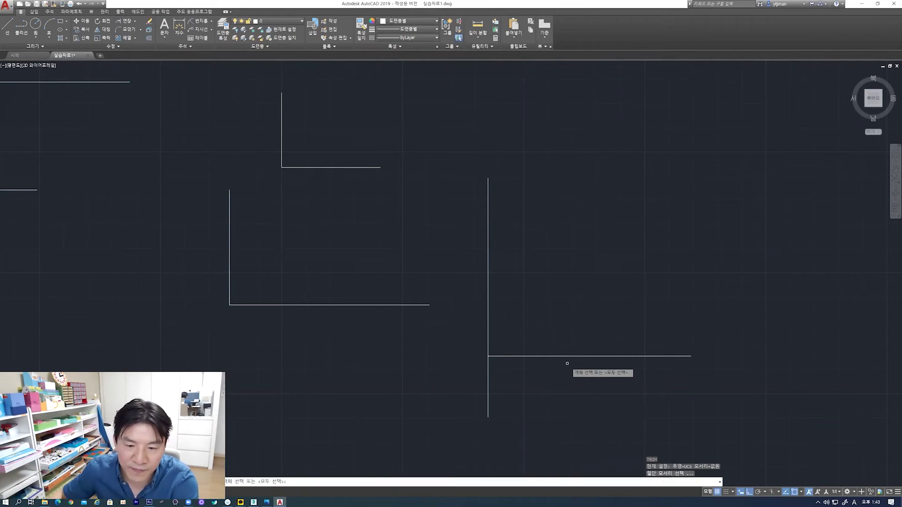
pyautogui.click(547, 393)
pyautogui.click(468, 349)
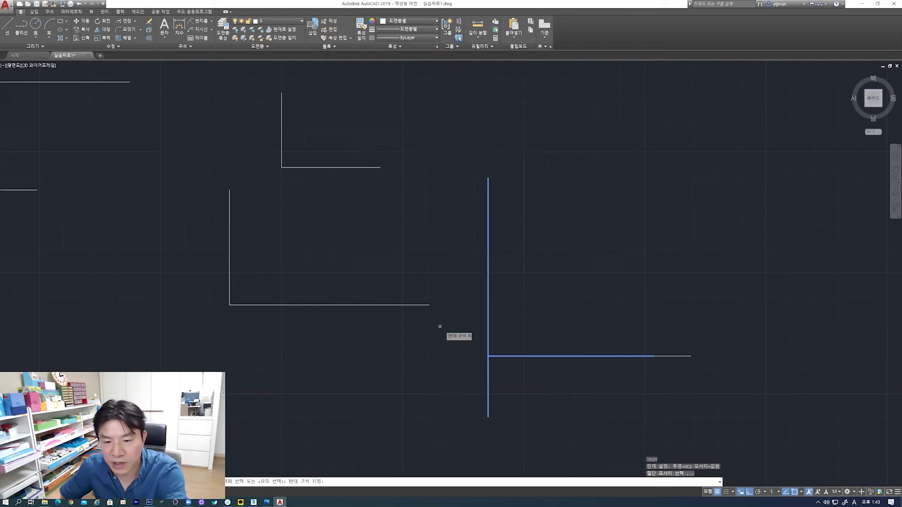
pyautogui.press('Return')
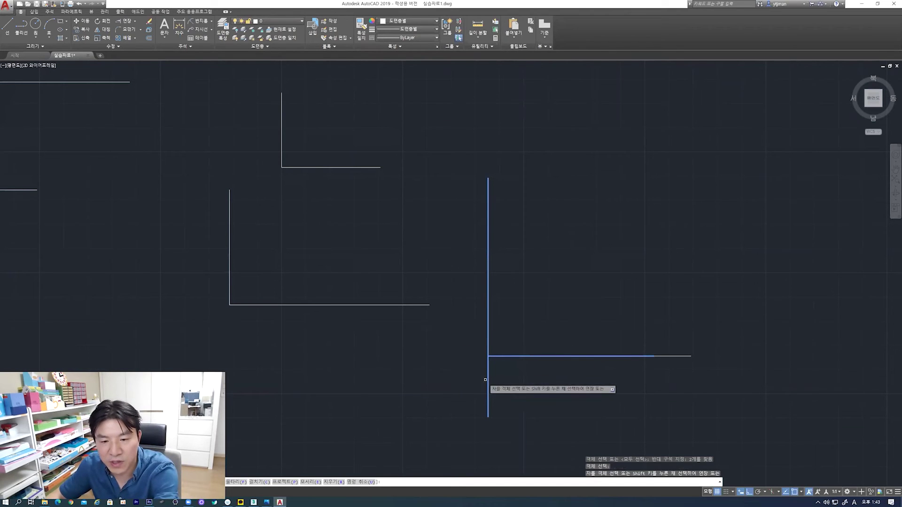
pyautogui.click(488, 378)
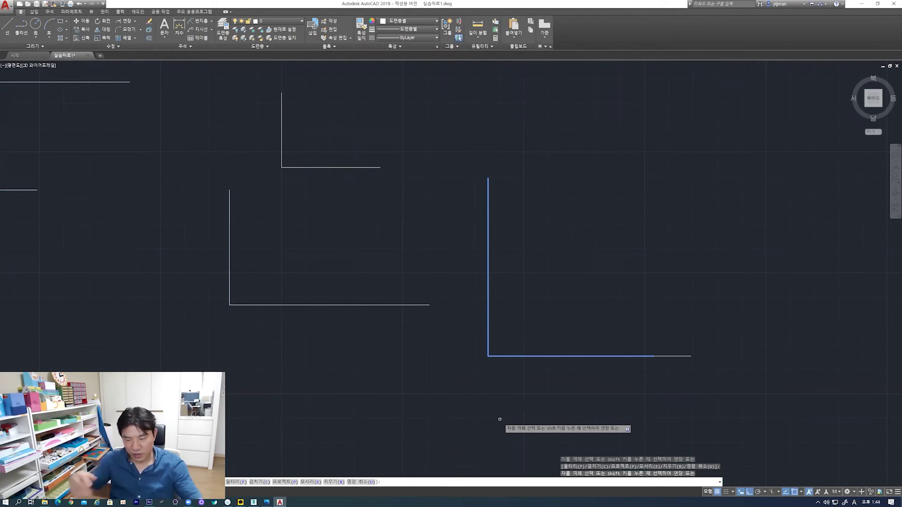
pyautogui.press('Escape')
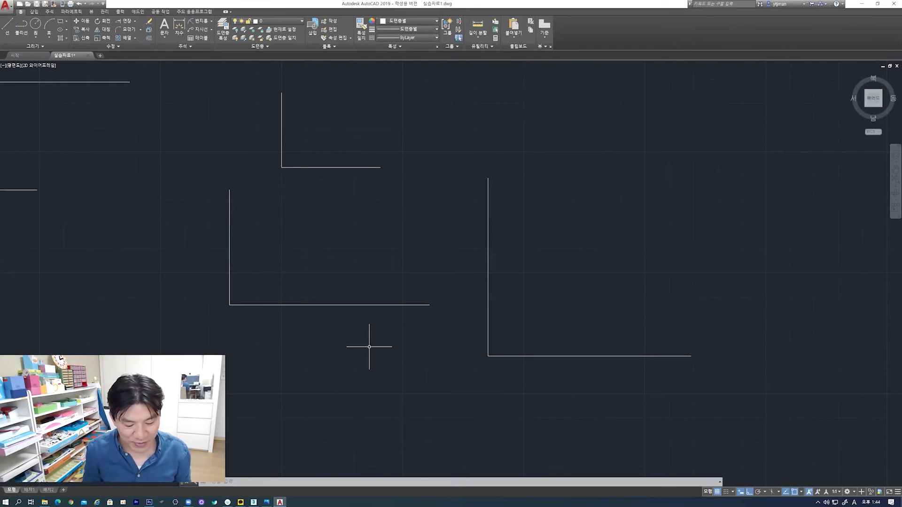
# Pan and zoom out to show all corner shapes with open space to the right
pyautogui.moveTo(587, 281); pyautogui.dragTo(569, 331, button='middle')
pyautogui.scroll(-2, 584, 266)
pyautogui.moveTo(613, 246); pyautogui.dragTo(428, 282, button='middle')
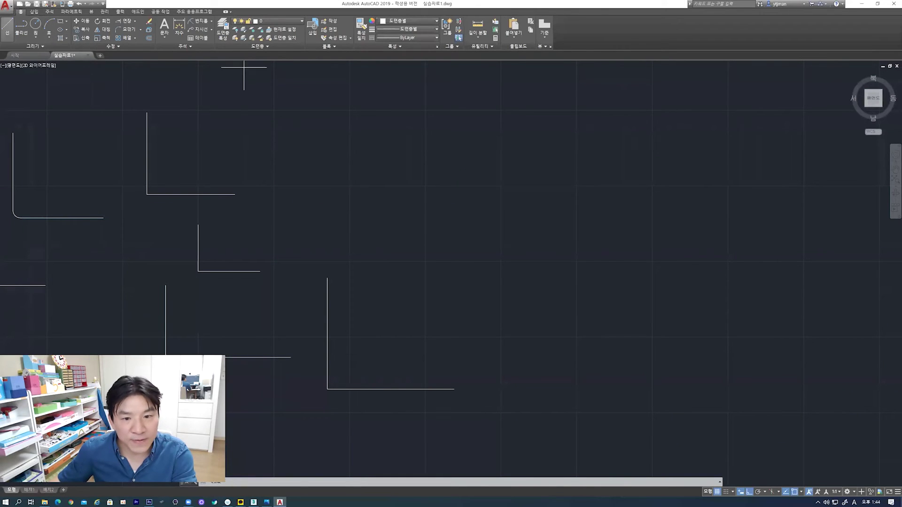
# Draw a long horizontal line in the empty space right of the corners
pyautogui.click(7, 26)
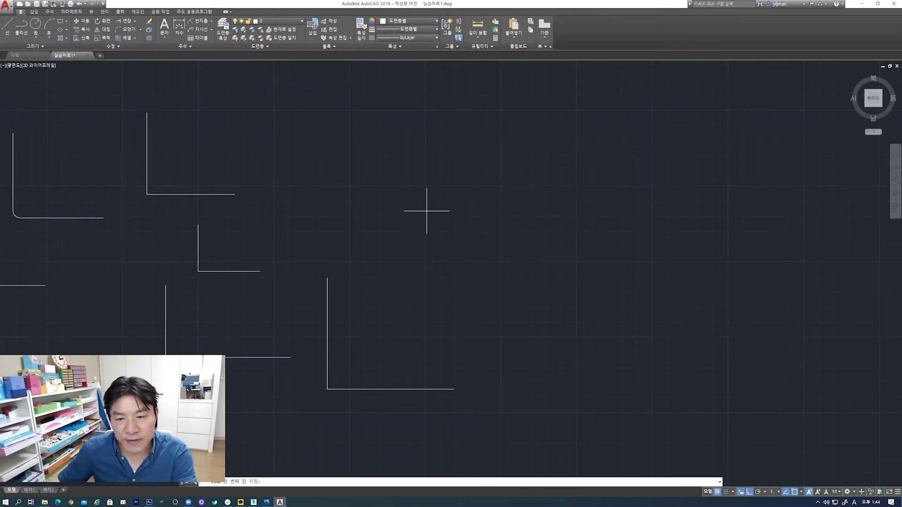
pyautogui.click(427, 211)
pyautogui.click(607, 211)
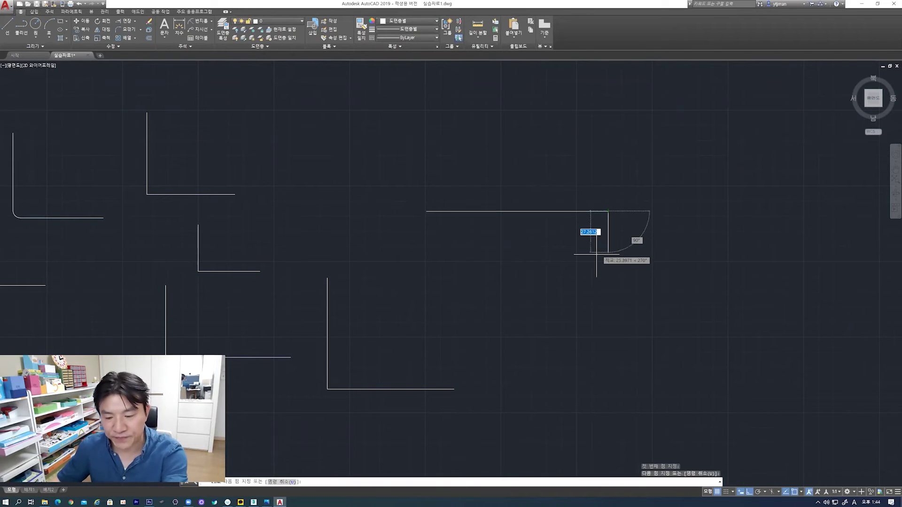
pyautogui.press('Return')
pyautogui.moveTo(515, 210); pyautogui.dragTo(513, 232, button='middle')
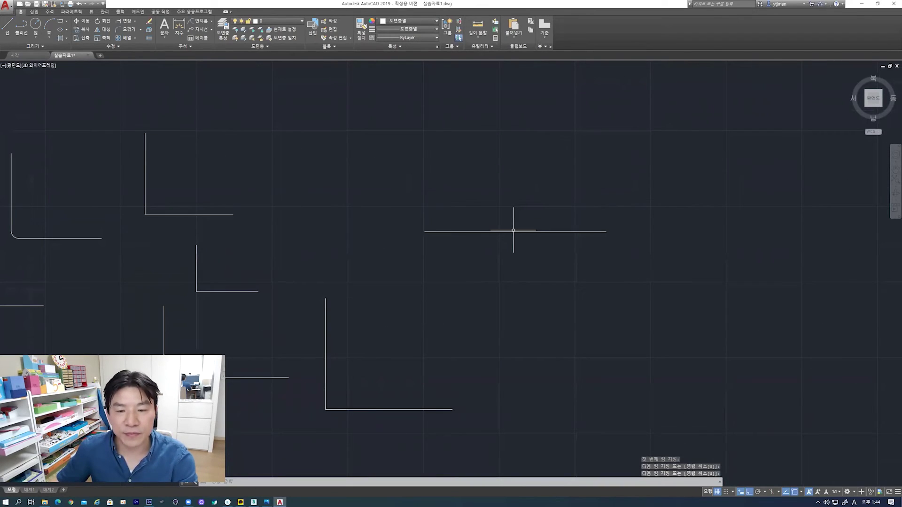
# Draw a 3-point arc above the line, then undo it
pyautogui.click(49, 24)
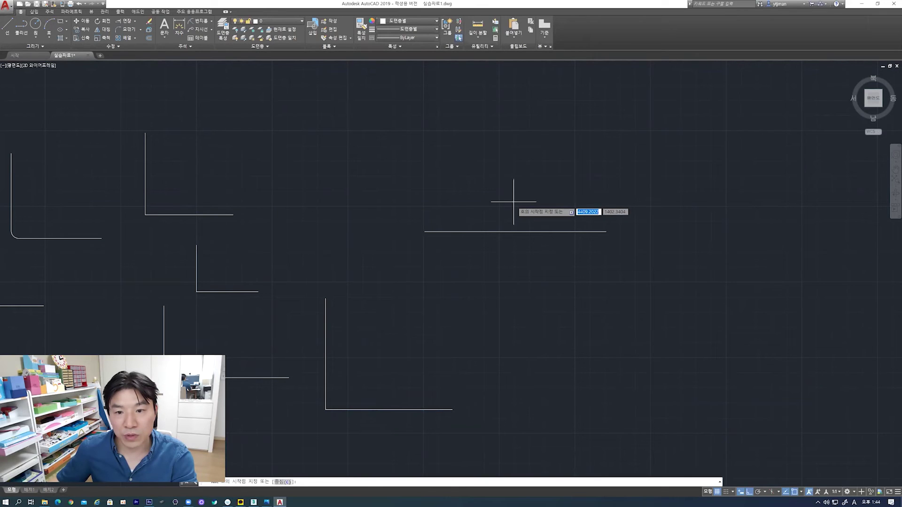
pyautogui.click(482, 205)
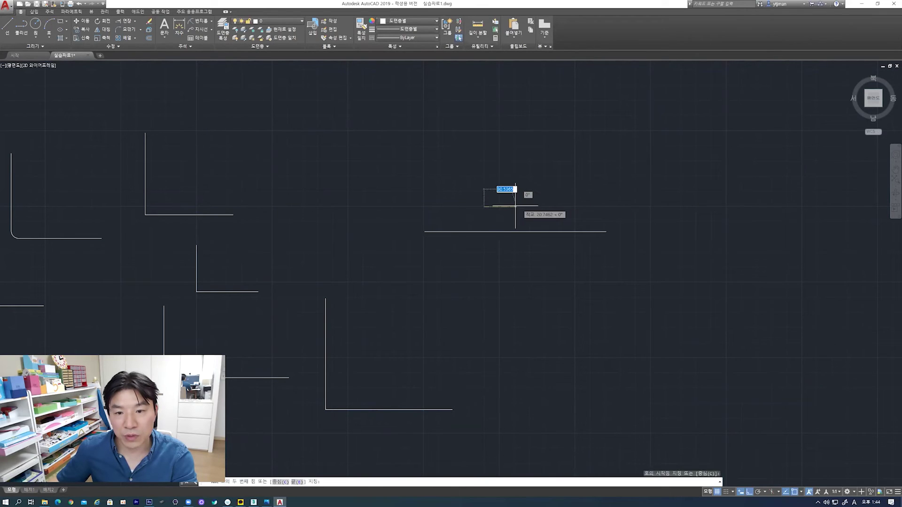
pyautogui.click(554, 205)
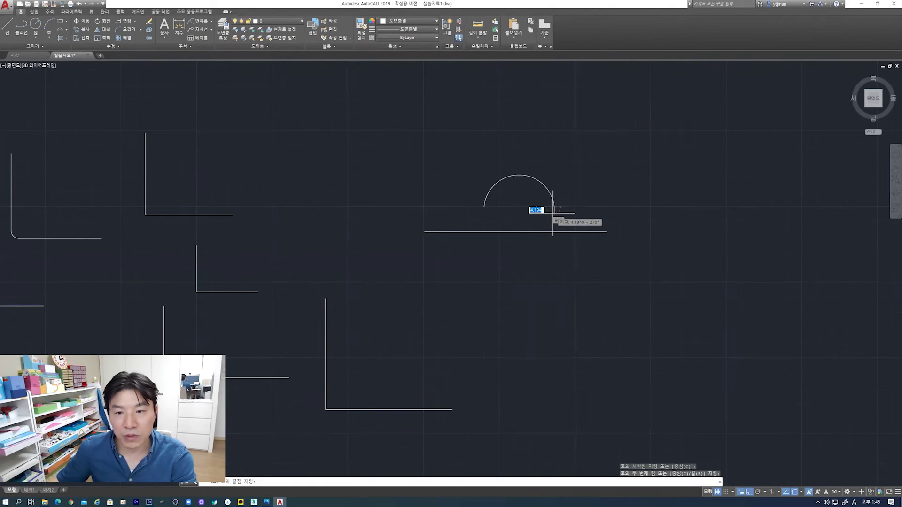
pyautogui.click(552, 212)
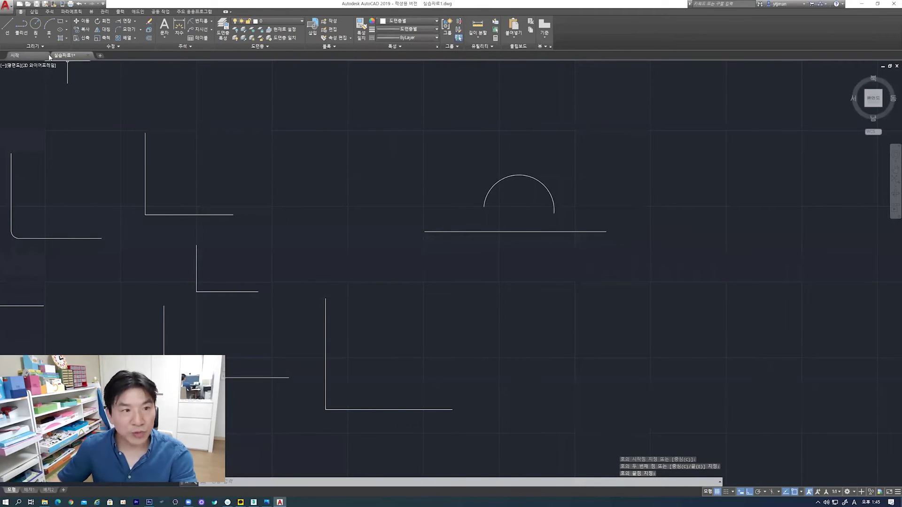
pyautogui.hotkey('ctrl', 'z')
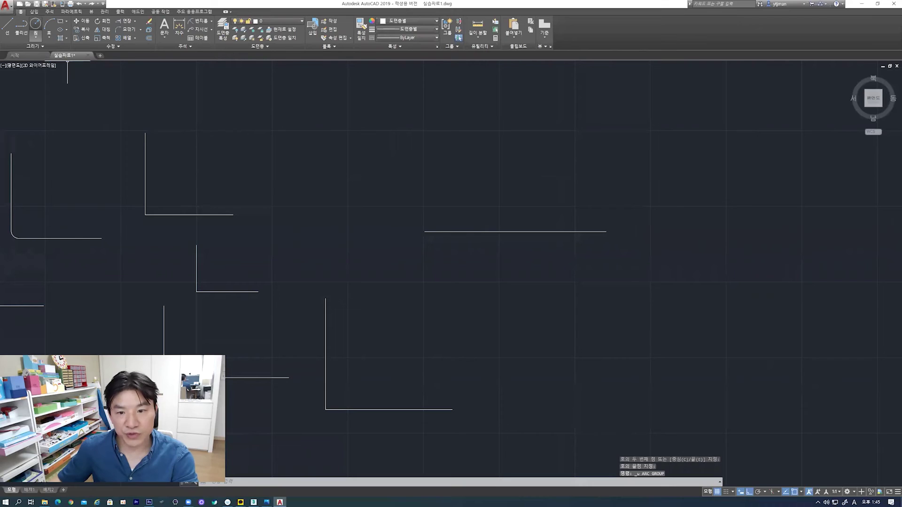
# Draw a circle overlapping the long line and a horizontal line through its centre
pyautogui.click(35, 23)
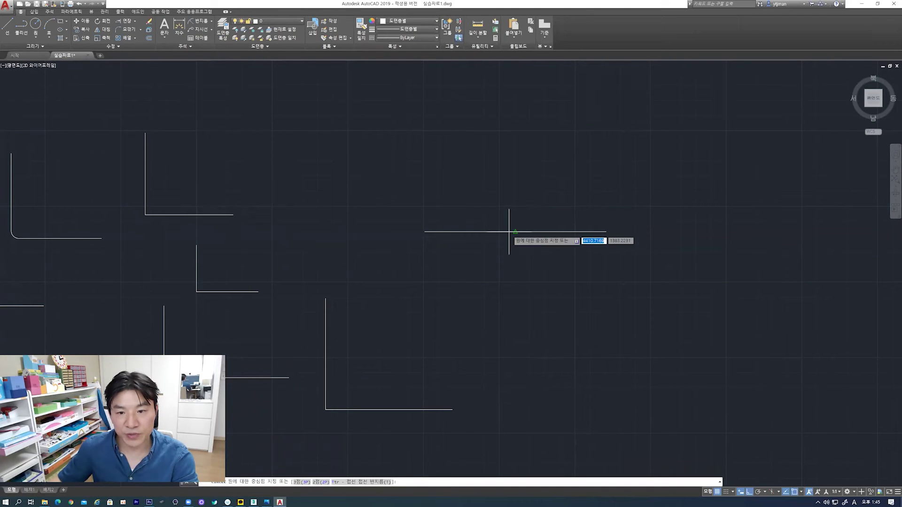
pyautogui.click(516, 193)
pyautogui.click(528, 246)
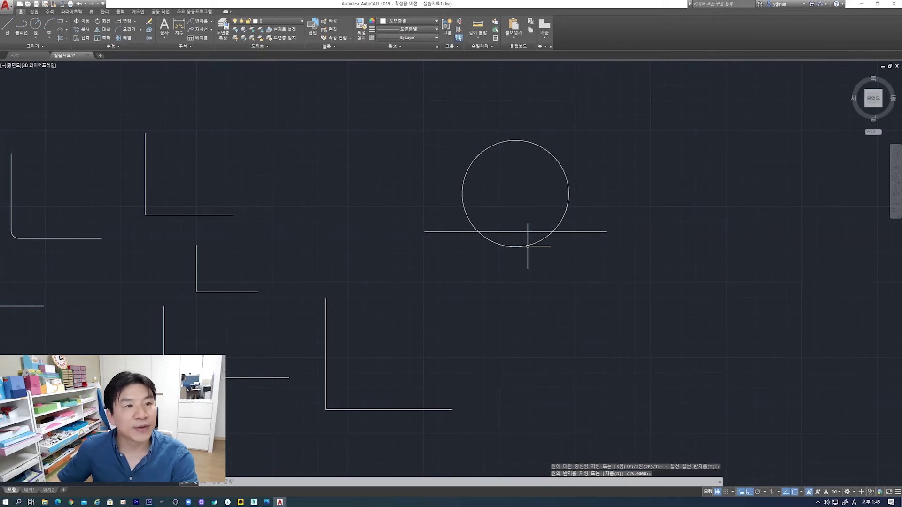
pyautogui.click(8, 29)
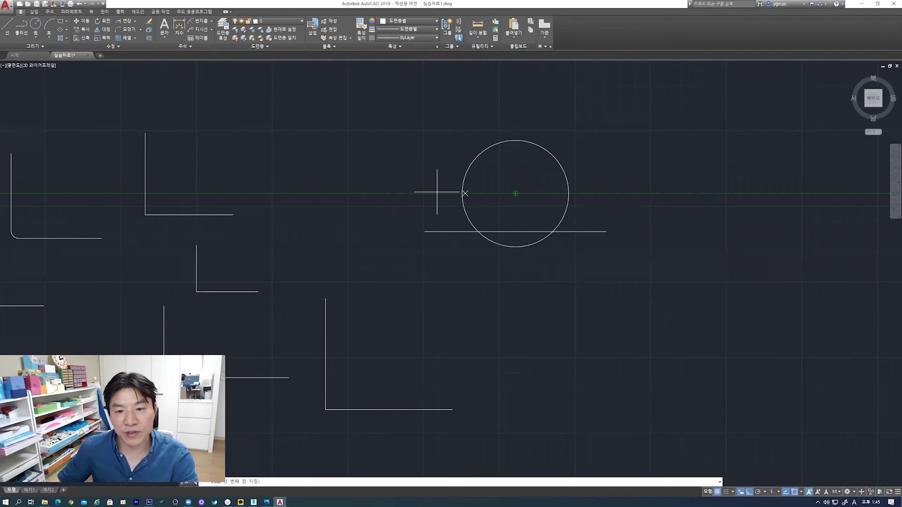
pyautogui.click(422, 193)
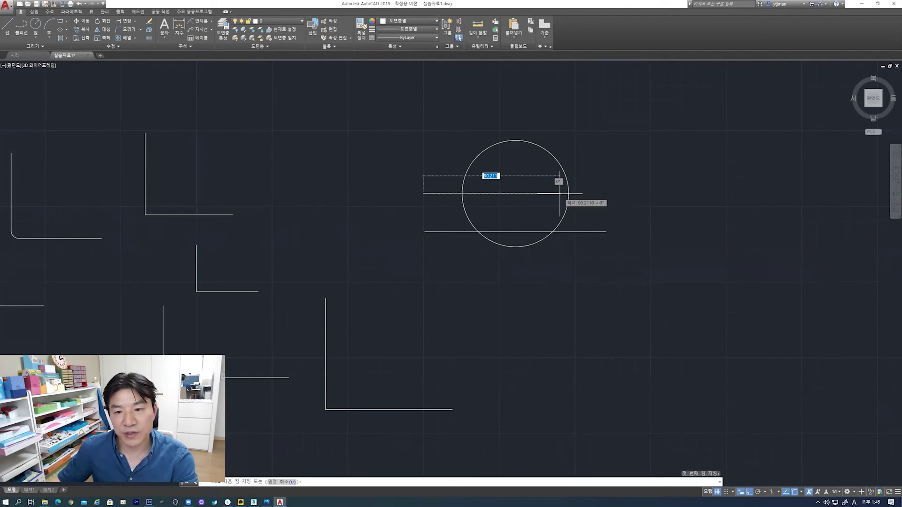
pyautogui.click(604, 193)
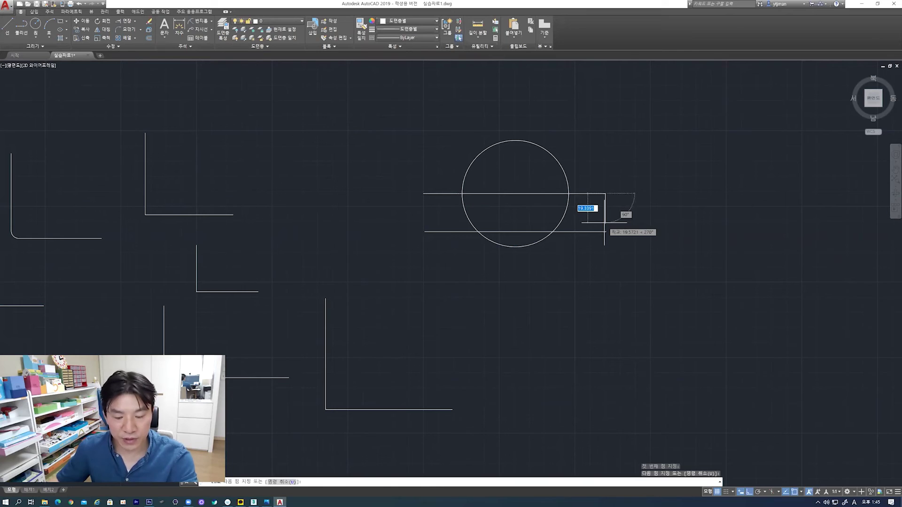
pyautogui.press('Escape')
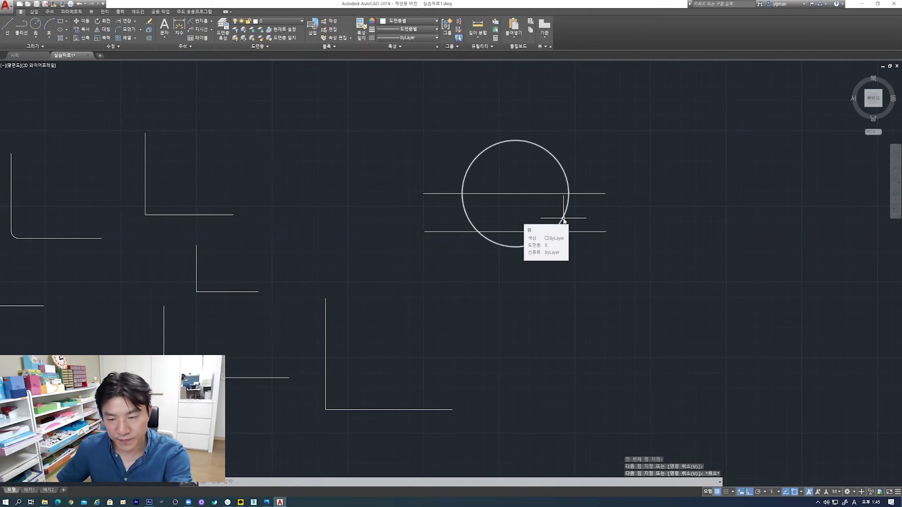
# Trim away the circle's lower half and the line segment between the arc ends
pyautogui.write('tr')
pyautogui.press('Return')
pyautogui.click(574, 207)
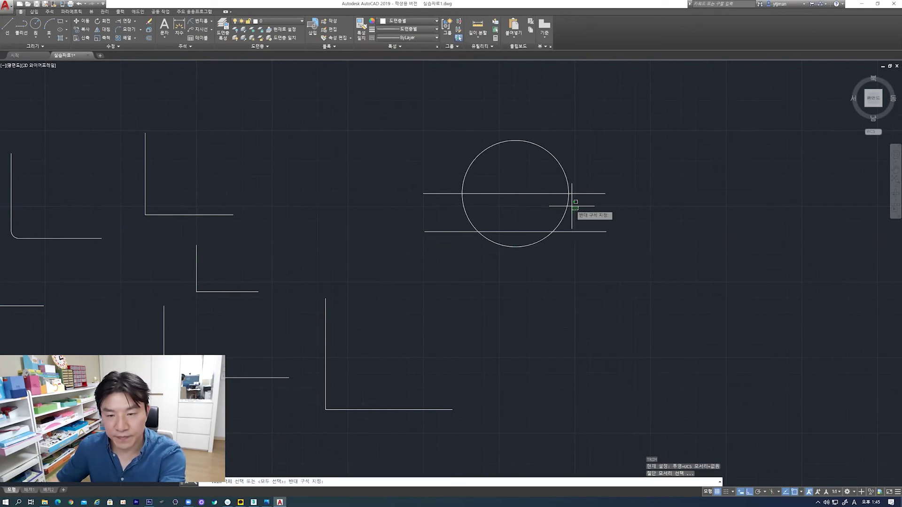
pyautogui.click(435, 139)
pyautogui.press('Return')
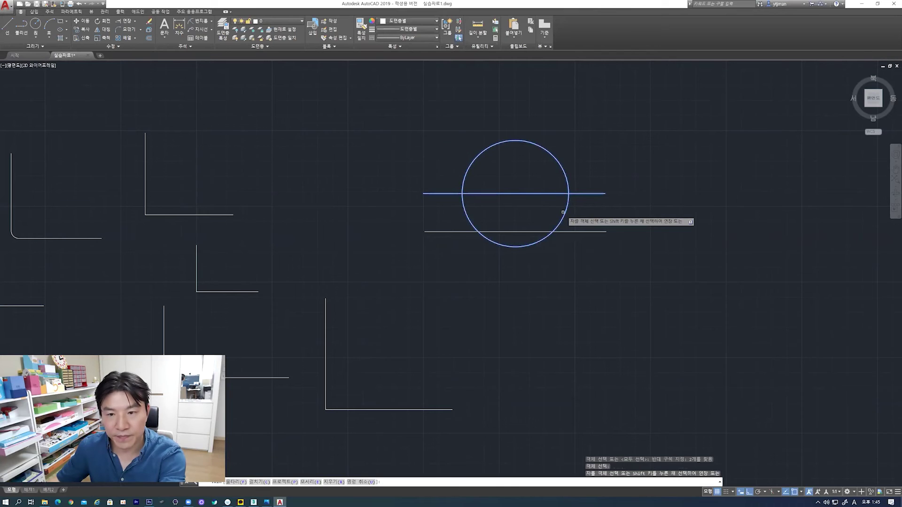
pyautogui.click(562, 212)
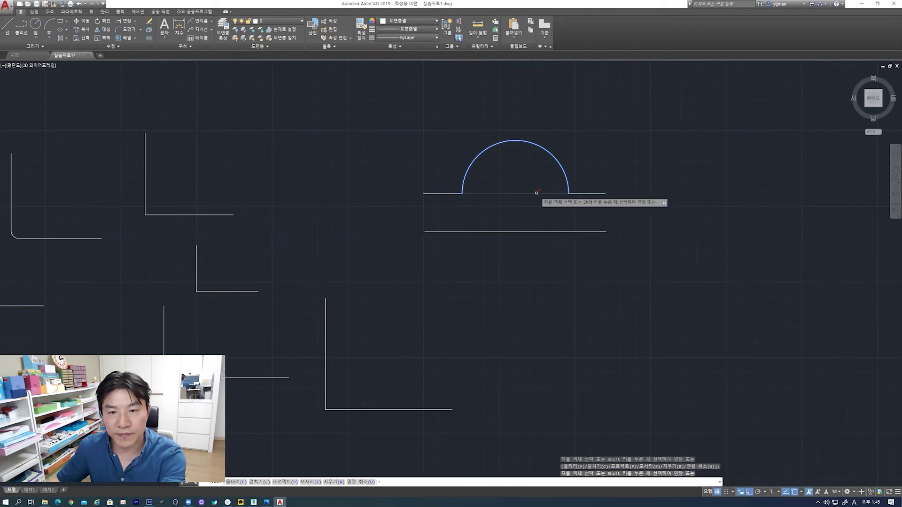
pyautogui.click(536, 192)
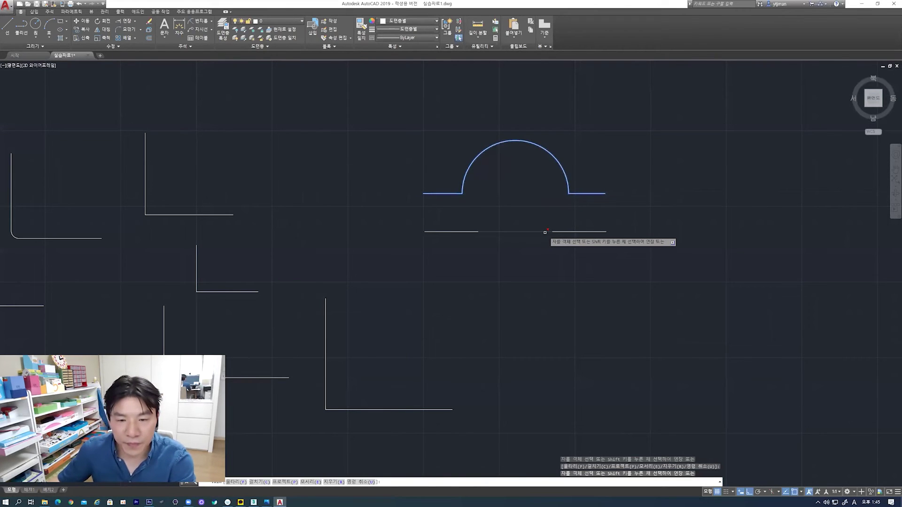
pyautogui.press('Return')
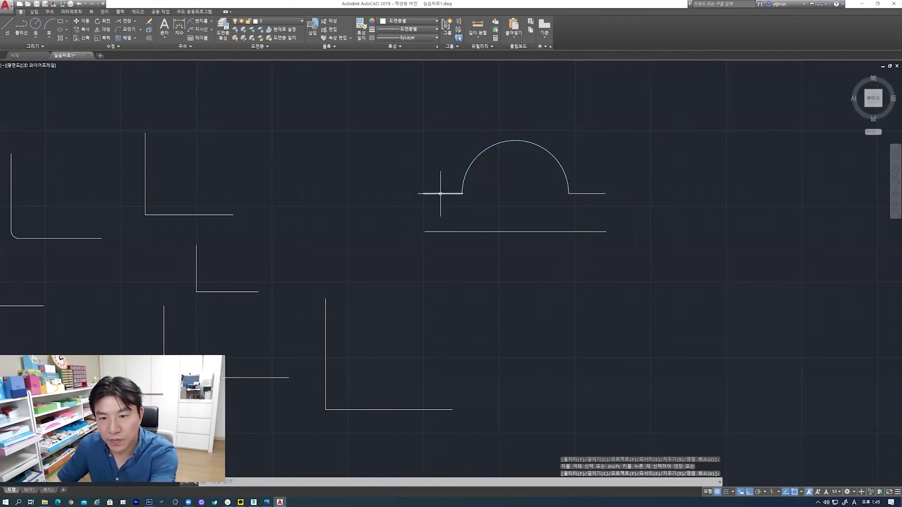
# Delete the leftover left line stub
pyautogui.click(440, 193)
pyautogui.press('Delete')
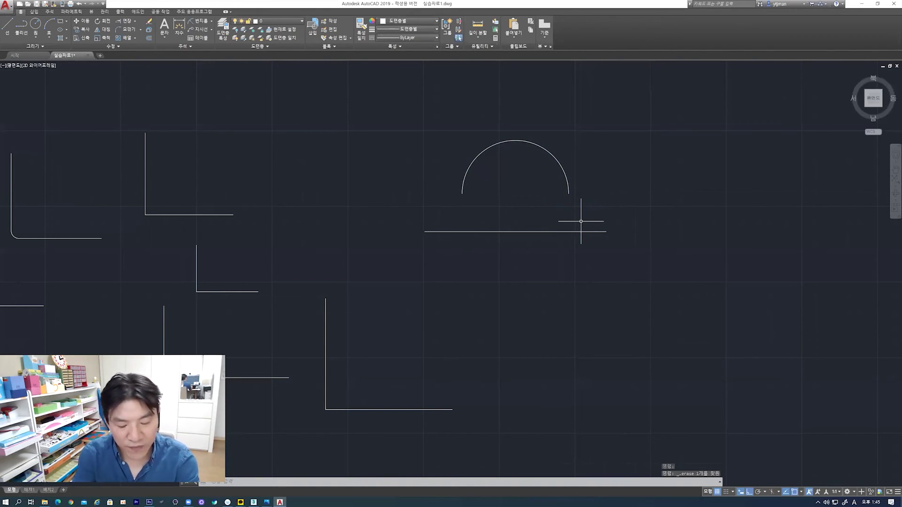
pyautogui.write('f')
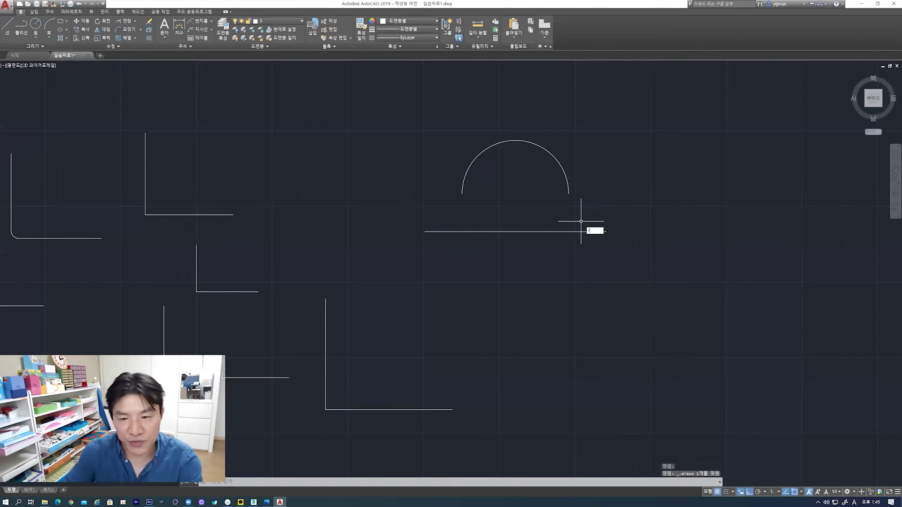
pyautogui.press('Return')
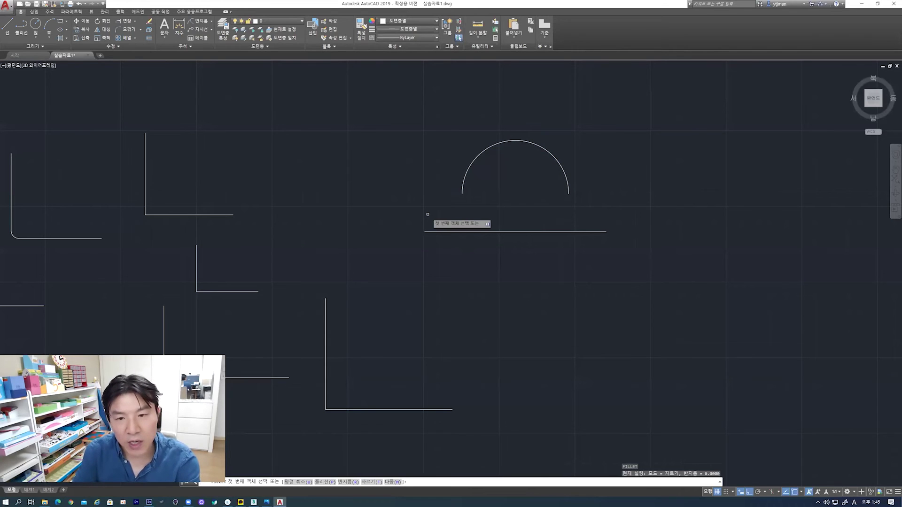
# Abandon the pending fillet radius prompt
pyautogui.write('r')
pyautogui.press('Return')
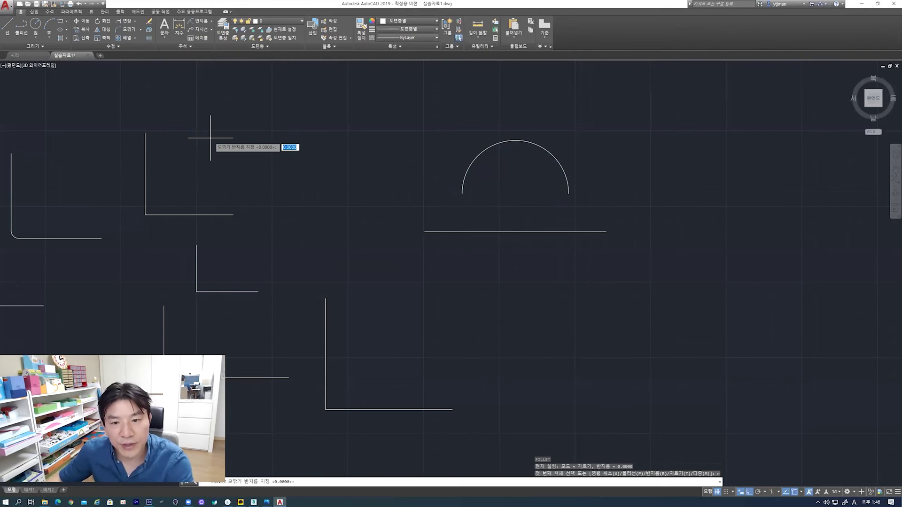
pyautogui.press('Escape')
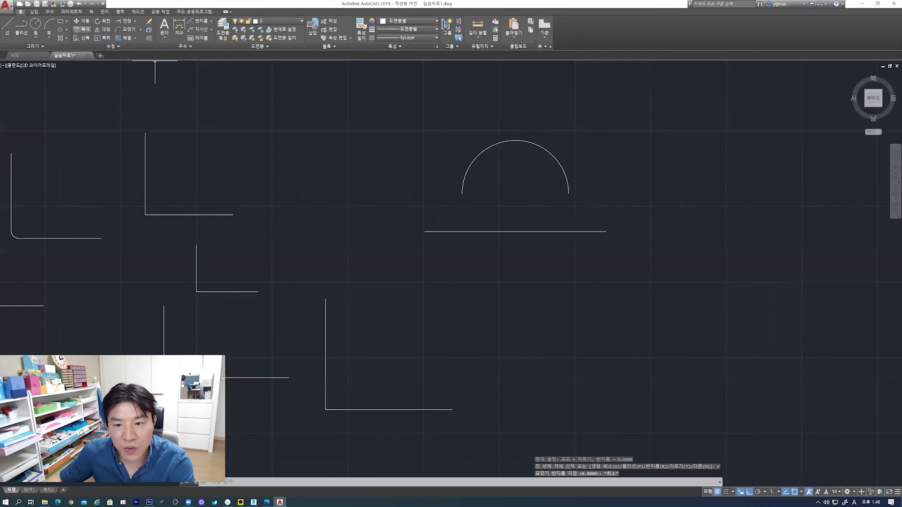
# Move the long lower horizontal line straight up to sit just below the arc ends
pyautogui.click(80, 21)
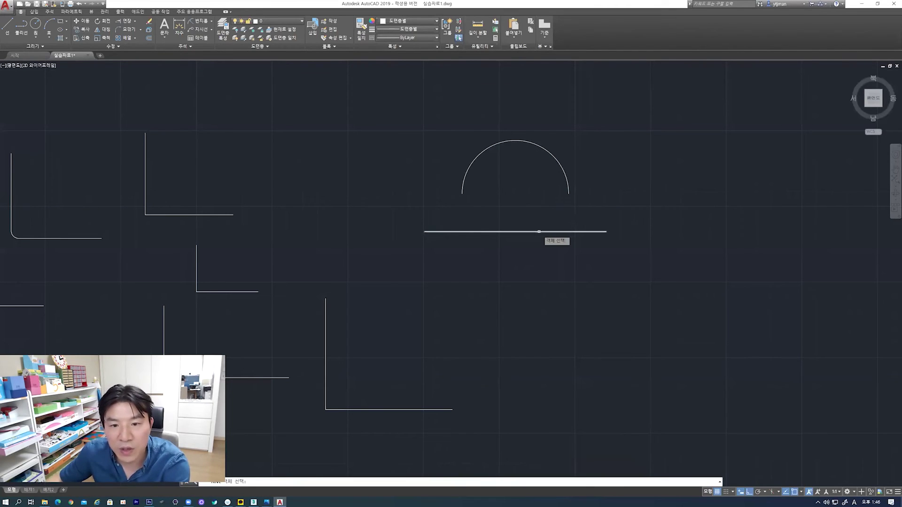
pyautogui.click(539, 231)
pyautogui.press('Return')
pyautogui.click(527, 256)
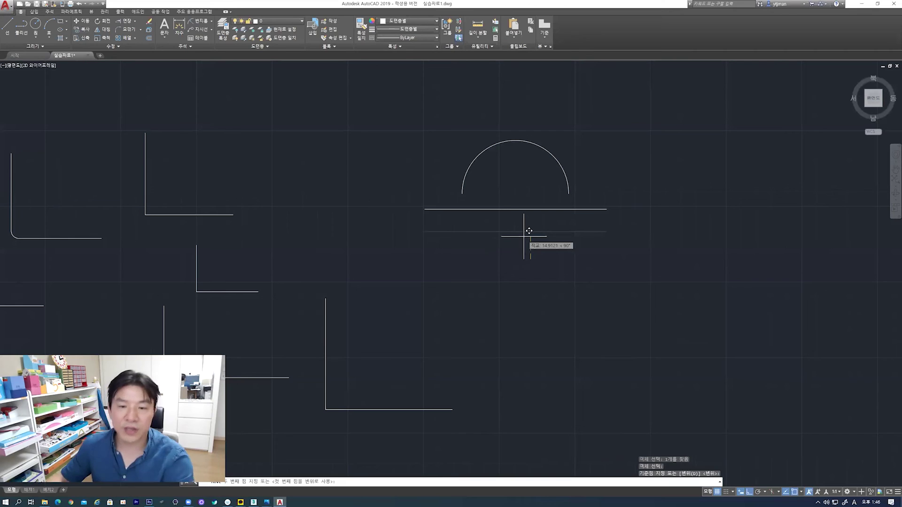
pyautogui.click(527, 233)
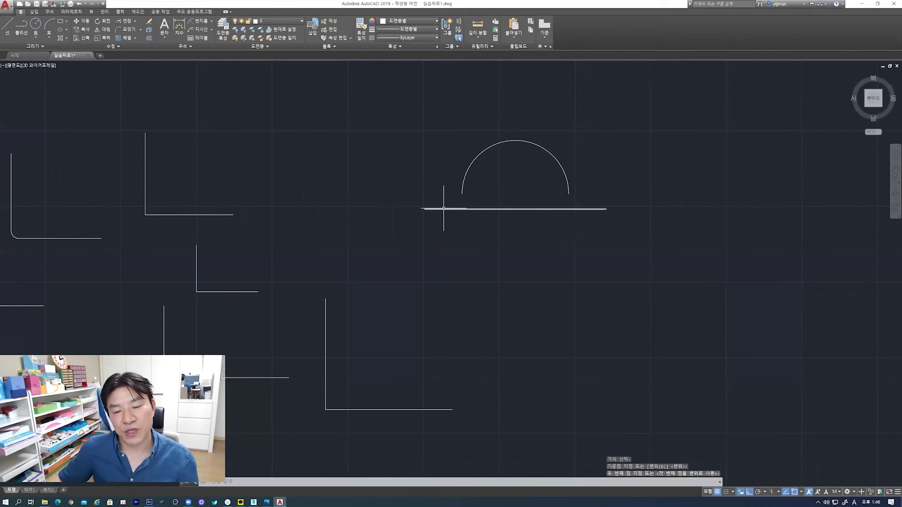
pyautogui.write('f')
pyautogui.press('Return')
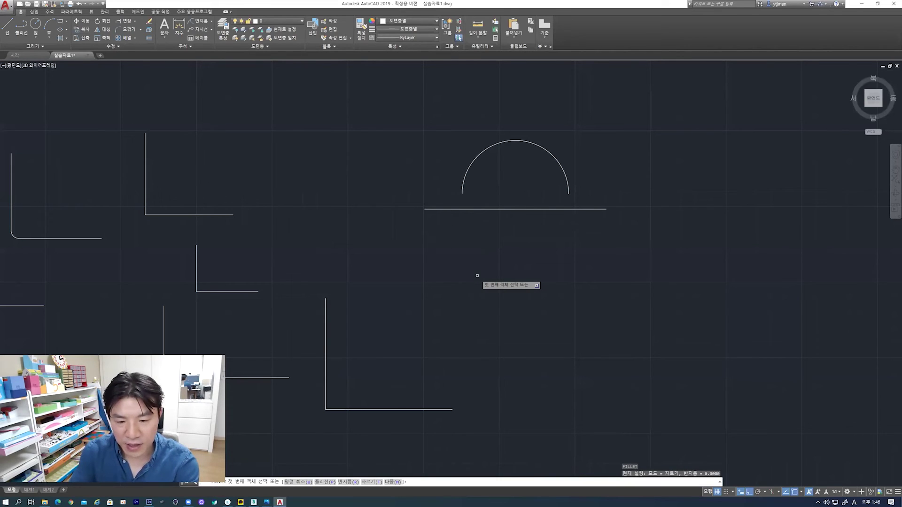
pyautogui.write('r')
pyautogui.press('Return')
pyautogui.write('5')
pyautogui.press('Return')
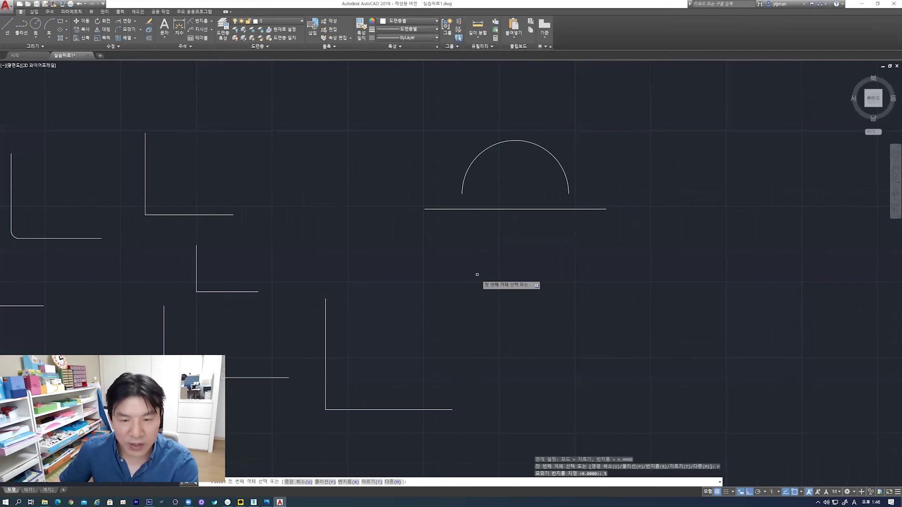
pyautogui.click(464, 183)
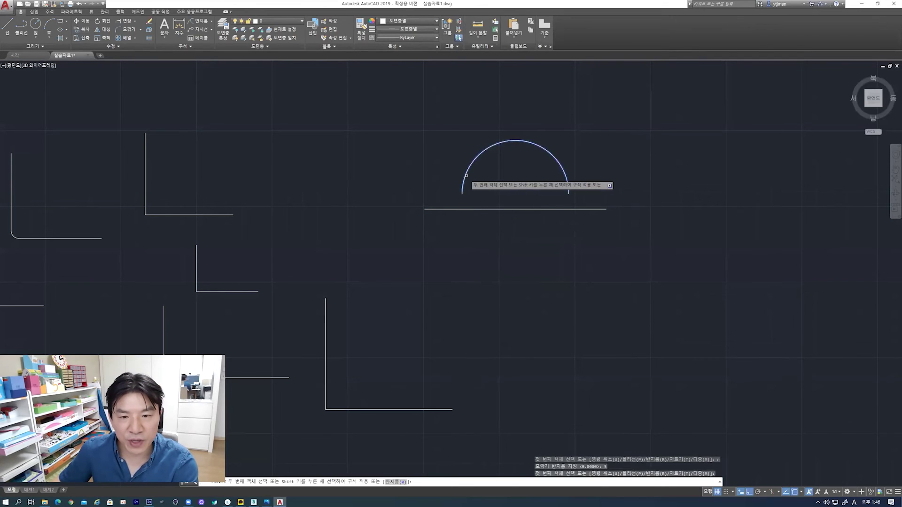
pyautogui.click(437, 209)
pyautogui.scroll(-2, 466, 197)
pyautogui.scroll(3, 463, 199)
pyautogui.scroll(2, 523, 181)
pyautogui.moveTo(557, 177); pyautogui.dragTo(526, 221, button='middle')
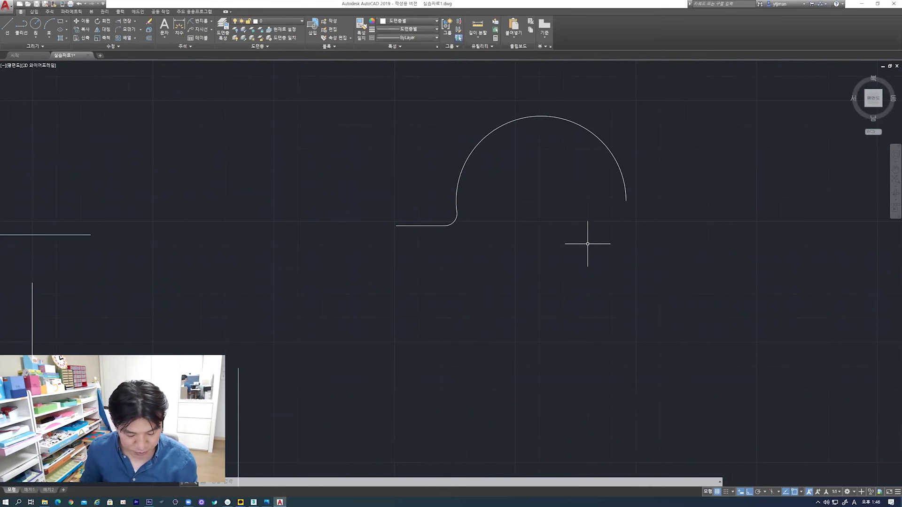
pyautogui.moveTo(577, 191); pyautogui.dragTo(579, 190, button='middle')
pyautogui.hotkey('ctrl', 'z')
pyautogui.hotkey('ctrl', 'z')
pyautogui.hotkey('ctrl', 'z')
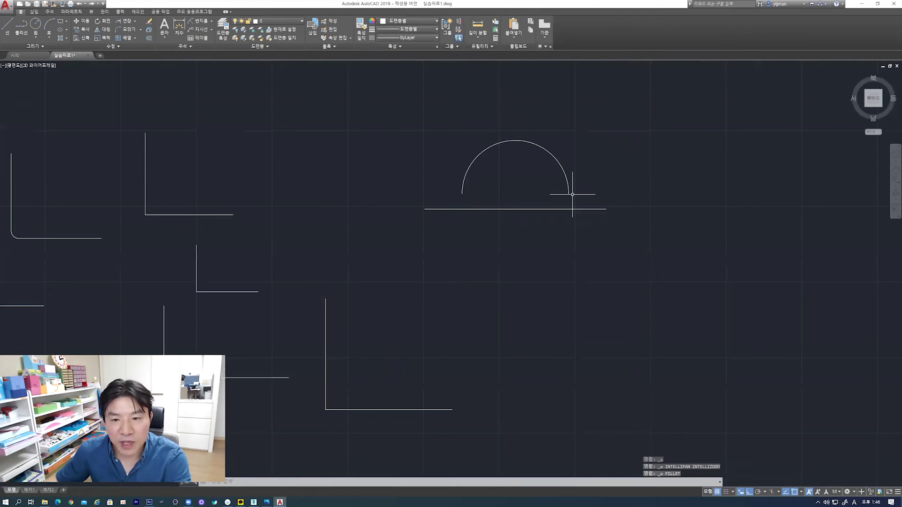
# Copy the arc and line twice from the line midpoint, stacking both copies below the original
pyautogui.click(83, 30)
pyautogui.click(378, 103)
pyautogui.click(704, 299)
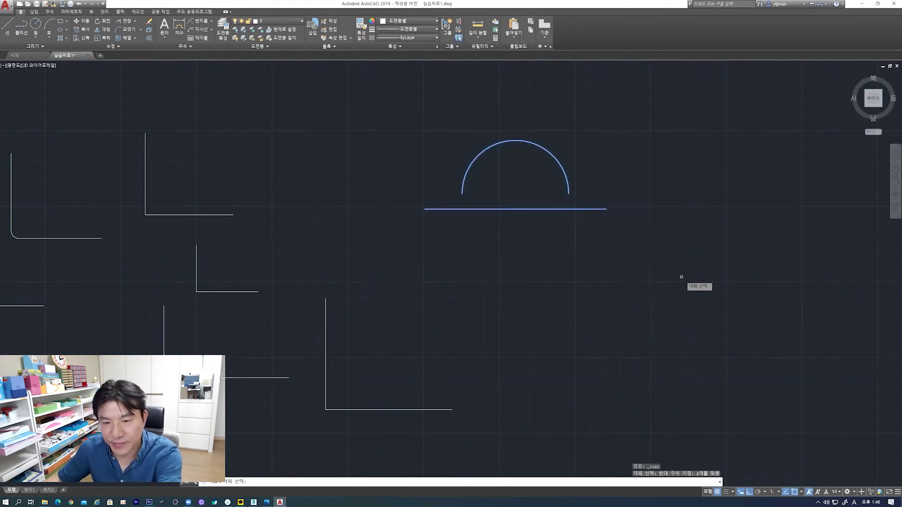
pyautogui.press('Return')
pyautogui.click(515, 209)
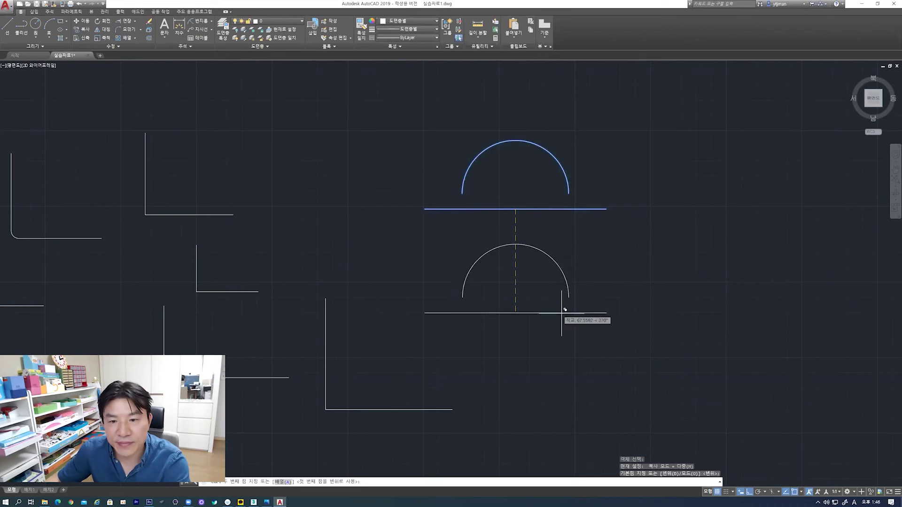
pyautogui.click(540, 332)
pyautogui.scroll(-4, 531, 402)
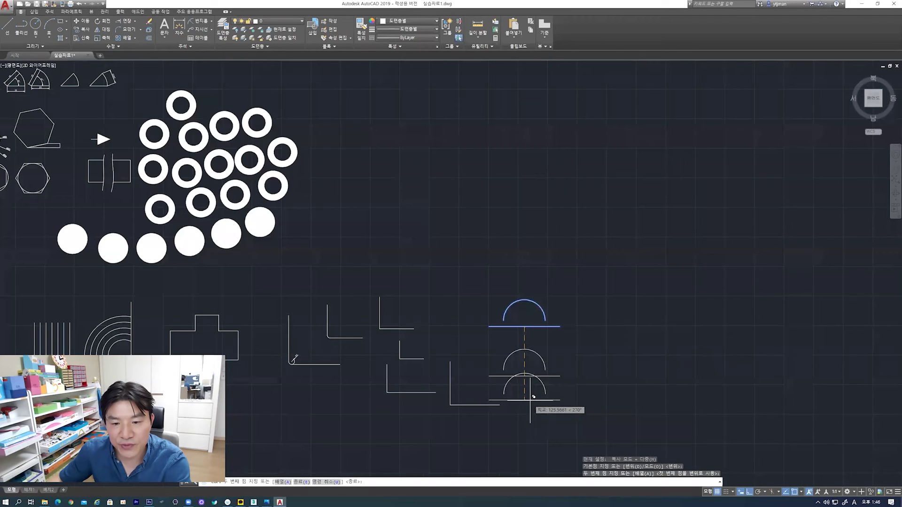
pyautogui.click(526, 423)
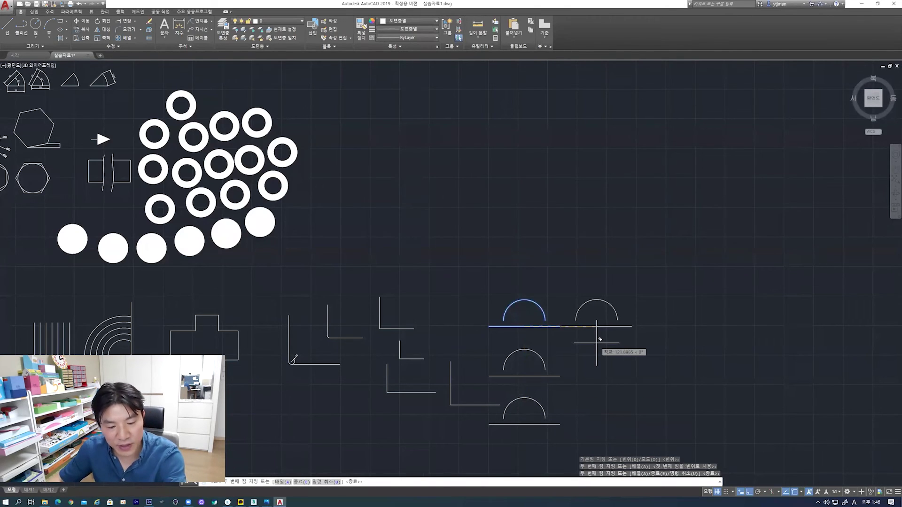
pyautogui.press('Escape')
pyautogui.moveTo(522, 347); pyautogui.dragTo(500, 215, button='middle')
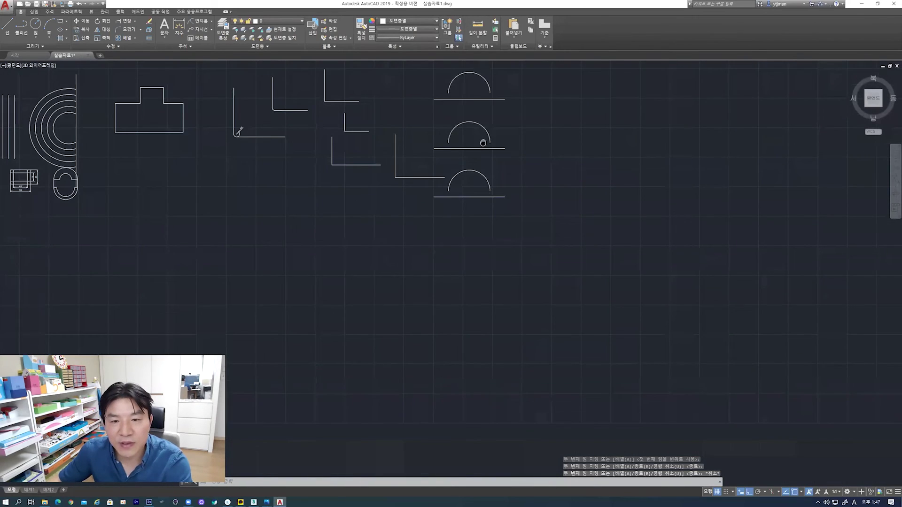
pyautogui.scroll(4, 506, 203)
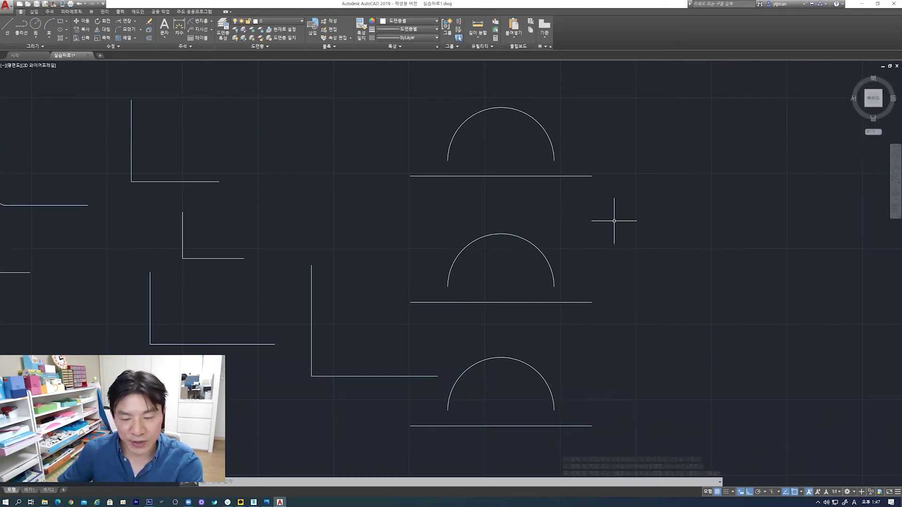
# Start the Fillet command with the Radius option
pyautogui.write('f')
pyautogui.press('Return')
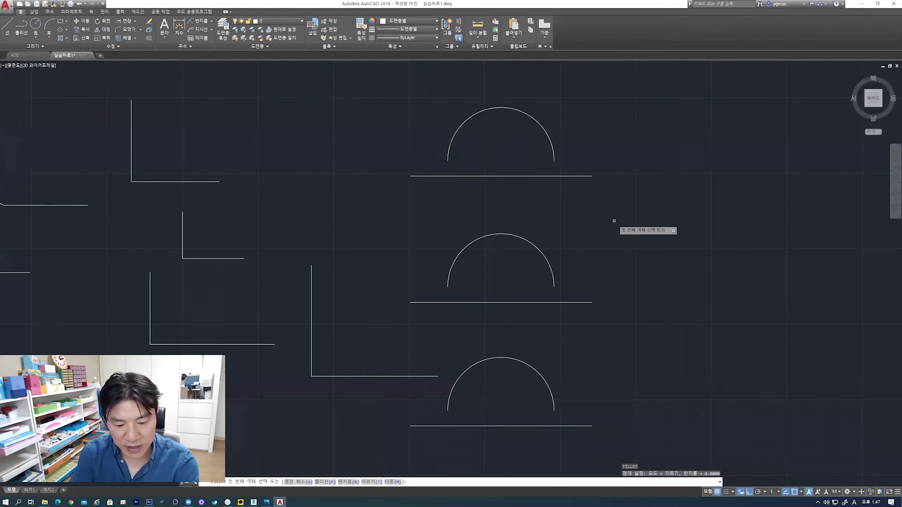
pyautogui.write('r')
pyautogui.press('Return')
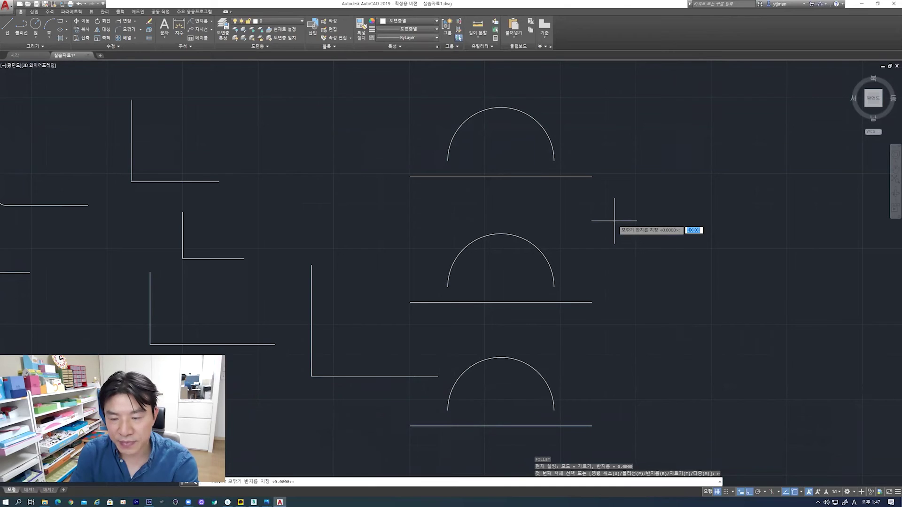
# Set the fillet radius to 5 and fillet the top arc to its line
pyautogui.press('Return')
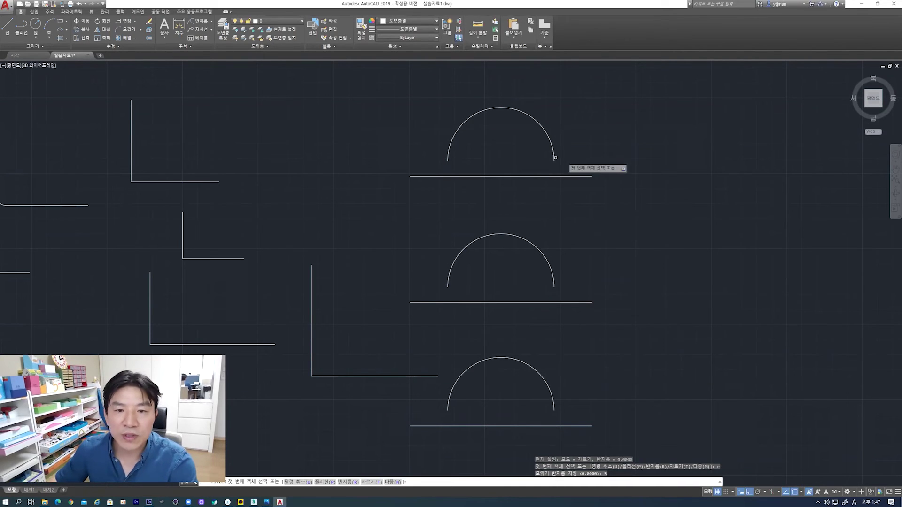
pyautogui.click(448, 151)
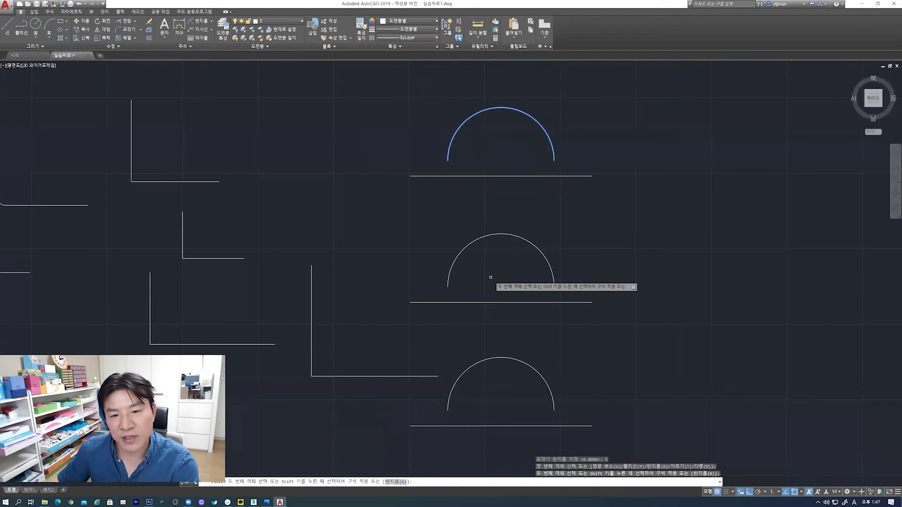
pyautogui.click(438, 176)
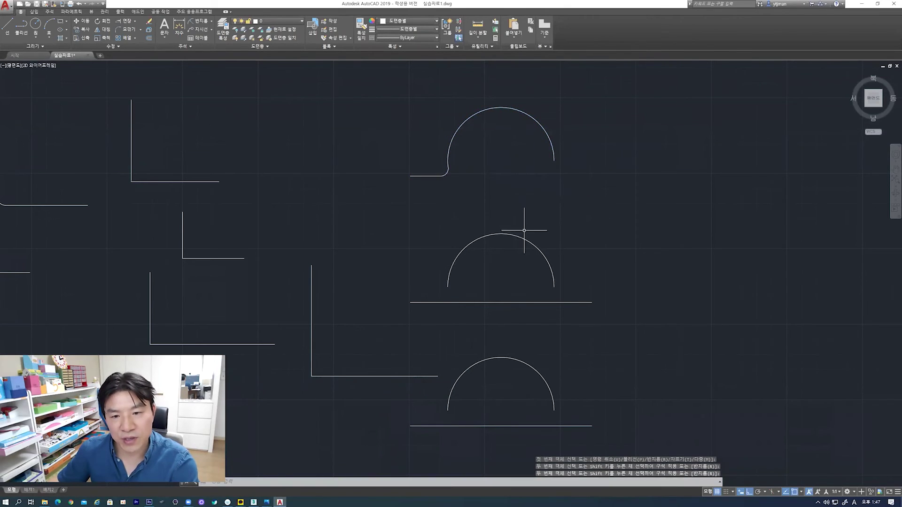
# Fillet the middle arc to its right-hand line and the bottom arc to its line
pyautogui.press('space')
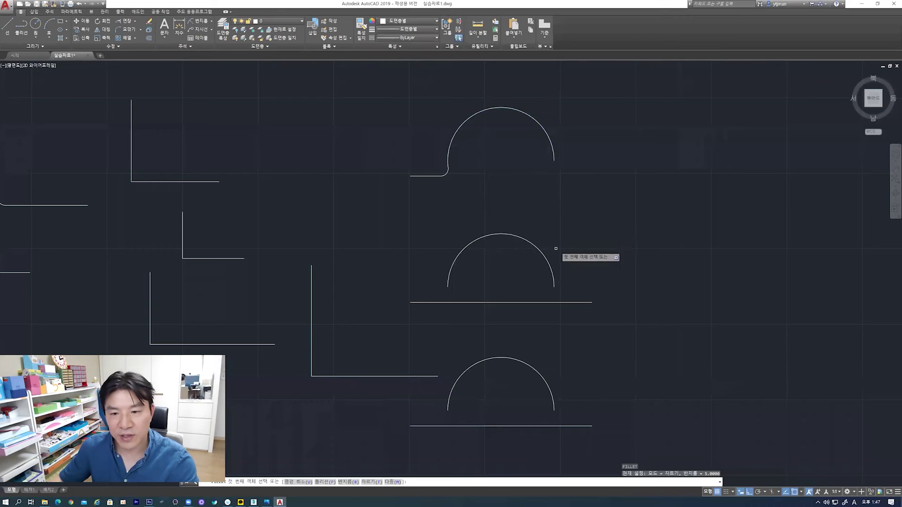
pyautogui.click(552, 270)
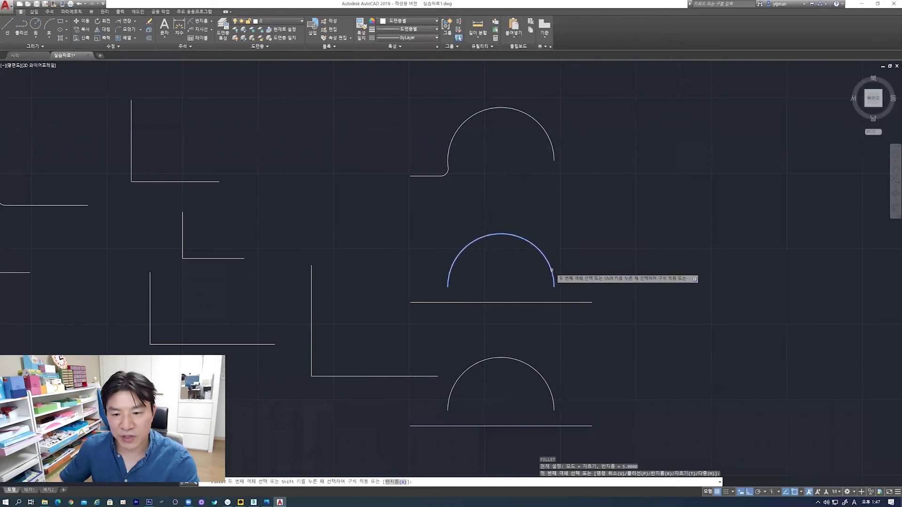
pyautogui.click(570, 302)
pyautogui.moveTo(634, 346); pyautogui.dragTo(634, 288, button='middle')
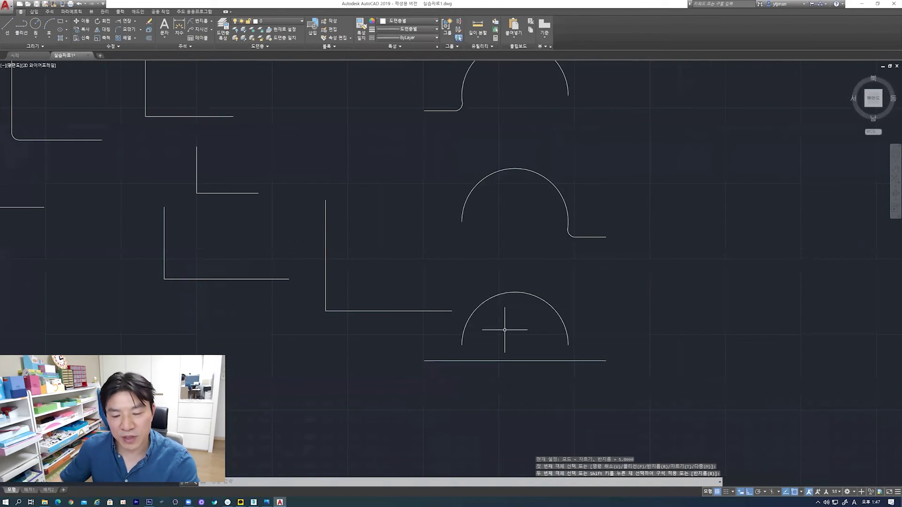
pyautogui.press('space')
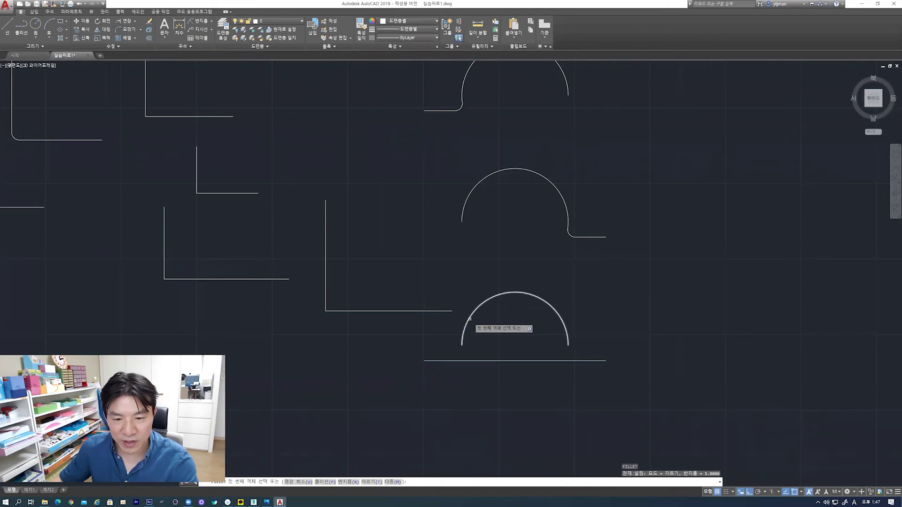
pyautogui.click(470, 319)
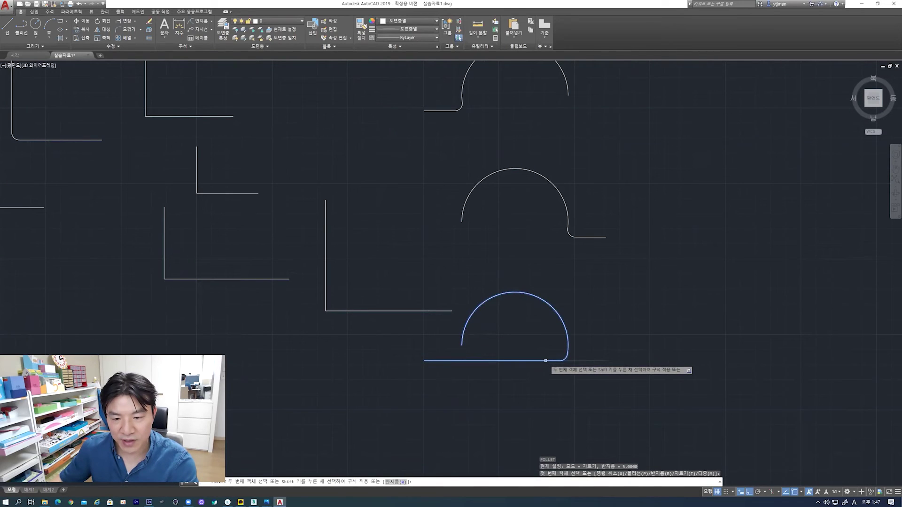
pyautogui.click(499, 361)
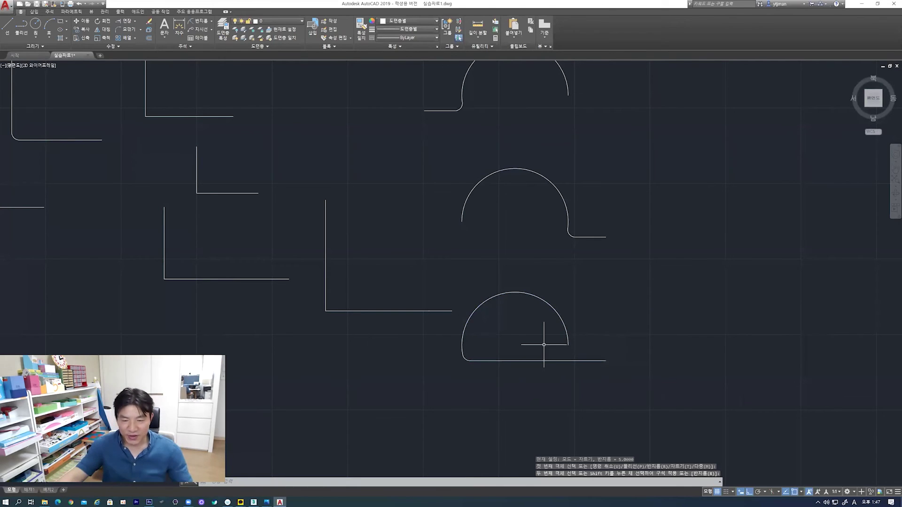
pyautogui.moveTo(532, 365); pyautogui.dragTo(536, 379, button='middle')
pyautogui.click(481, 370)
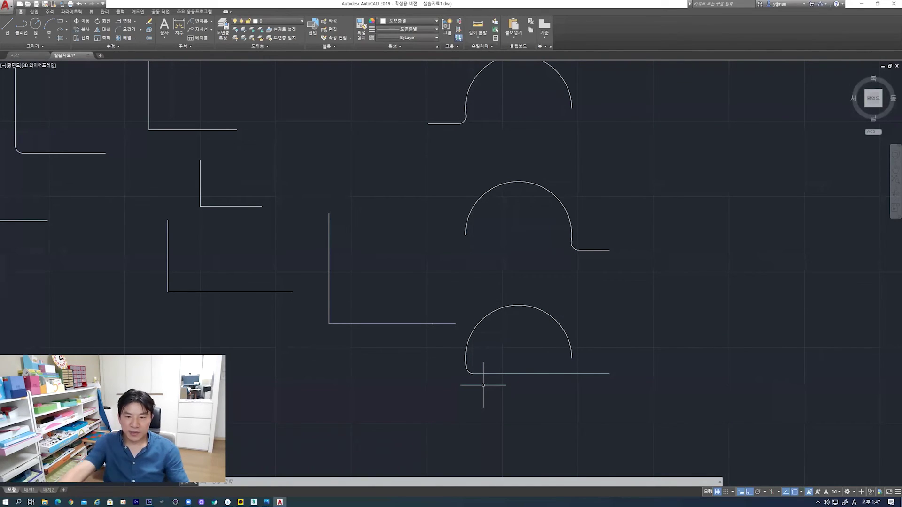
pyautogui.scroll(-2, 604, 361)
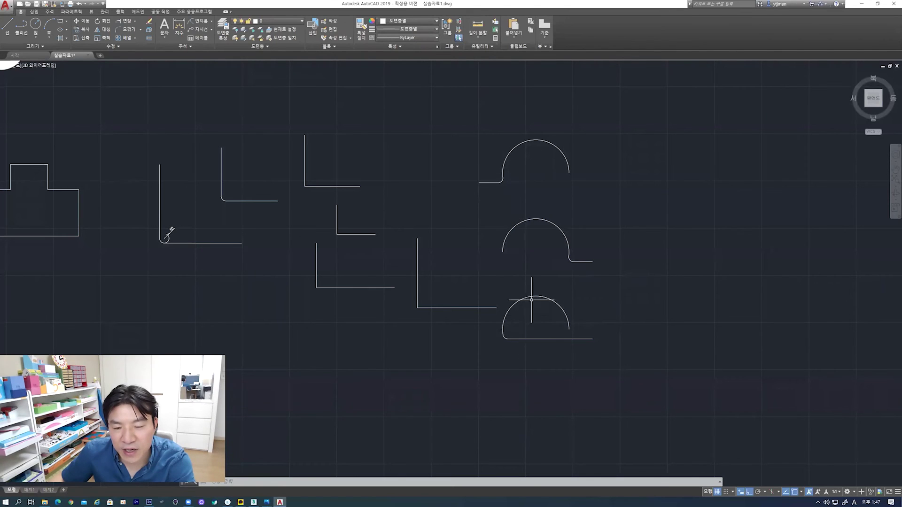
# Pan to empty space and show the rectangular, polygon and freehand Revision Cloud options
pyautogui.moveTo(547, 338); pyautogui.dragTo(545, 319, button='middle')
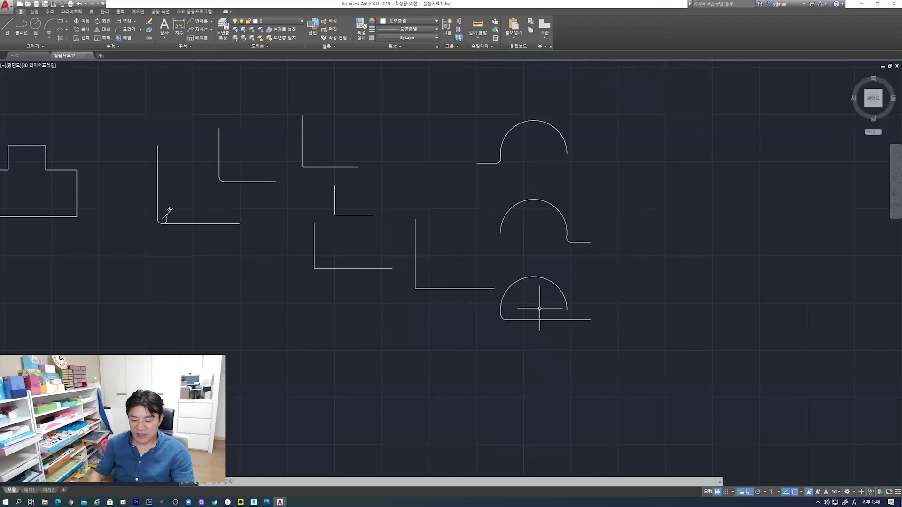
pyautogui.moveTo(574, 199); pyautogui.dragTo(336, 191, button='middle')
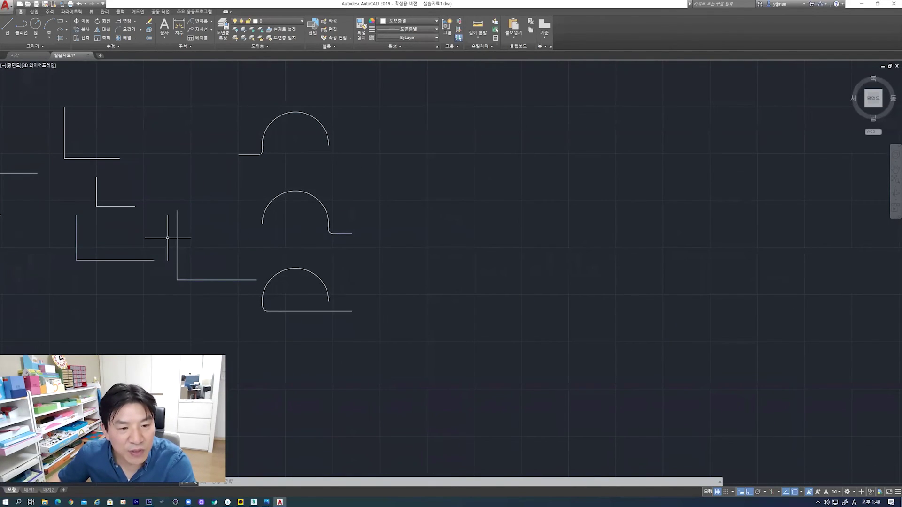
pyautogui.click(177, 259)
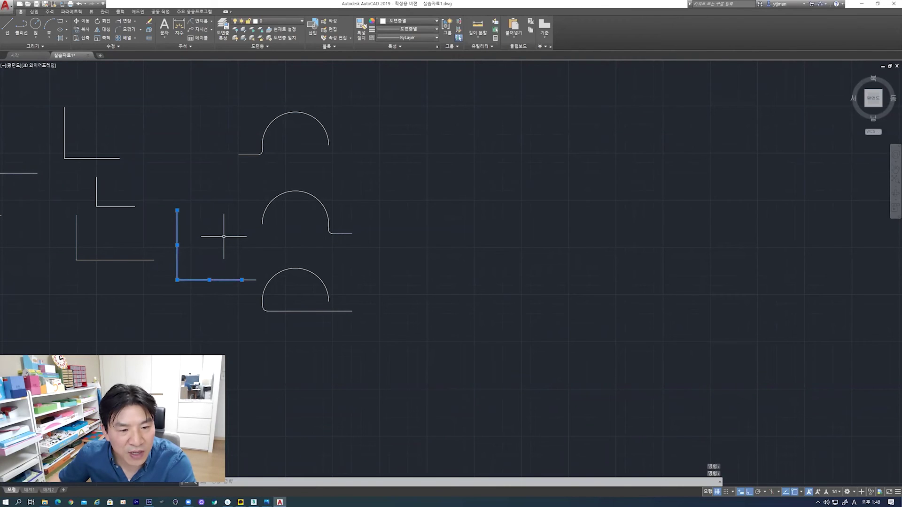
pyautogui.press('Escape')
pyautogui.moveTo(231, 226); pyautogui.dragTo(257, 227, button='middle')
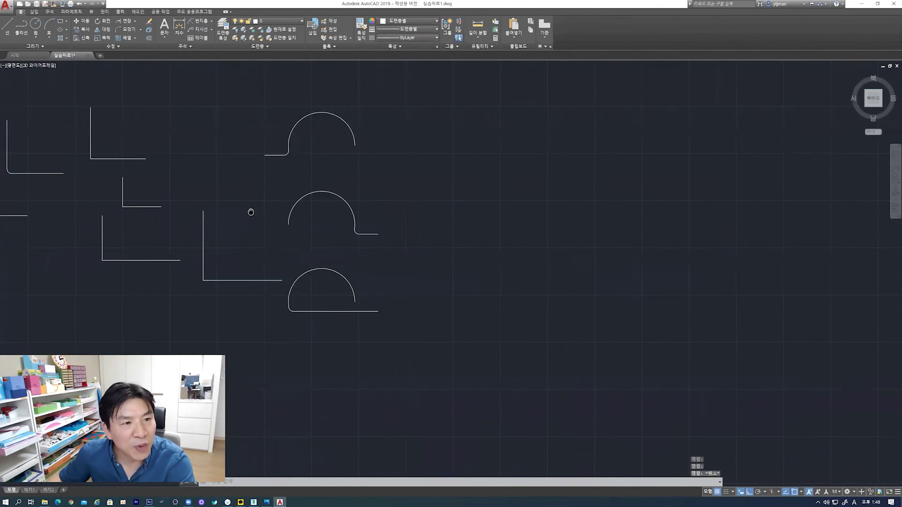
pyautogui.click(66, 39)
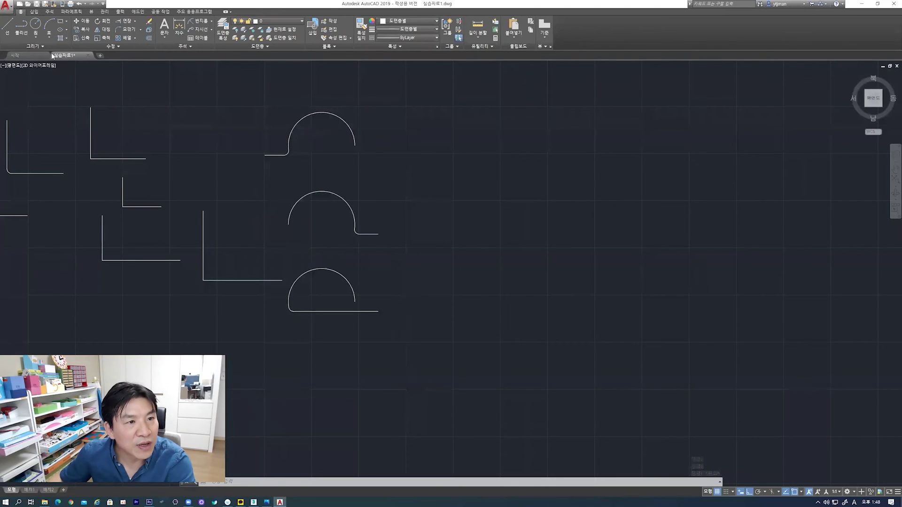
pyautogui.click(45, 47)
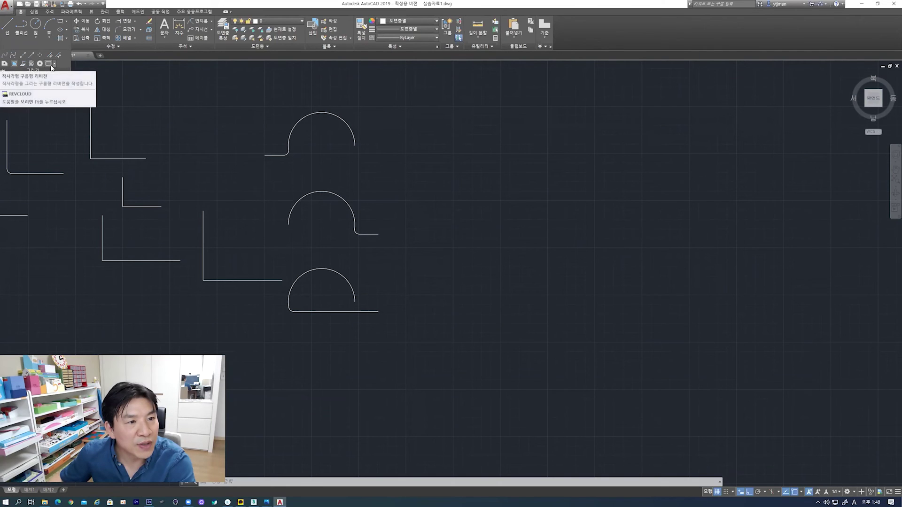
pyautogui.click(55, 67)
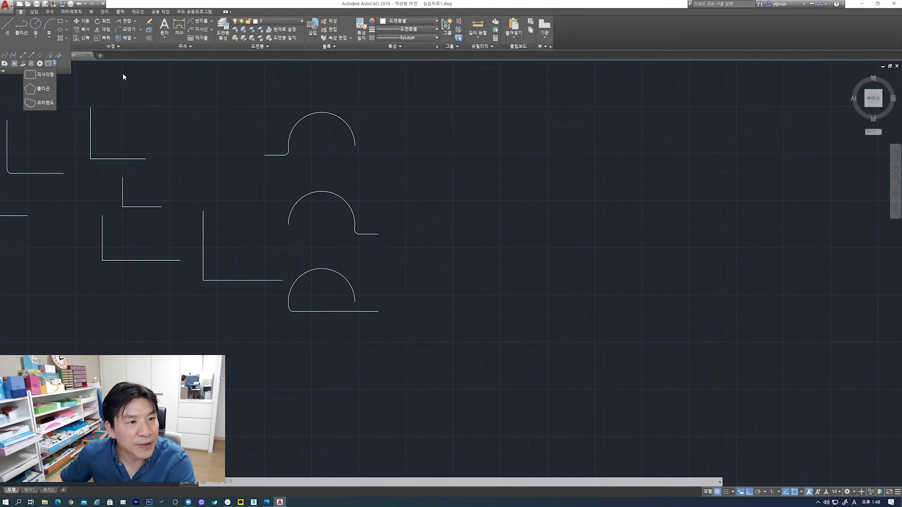
# Draw a closed polyline square with 100-unit sides in the empty area
pyautogui.click(23, 39)
pyautogui.moveTo(509, 181)
pyautogui.mouseDown(button='middle')
pyautogui.moveTo(444, 179)
pyautogui.moveTo(437, 171)
pyautogui.mouseUp(button='middle')
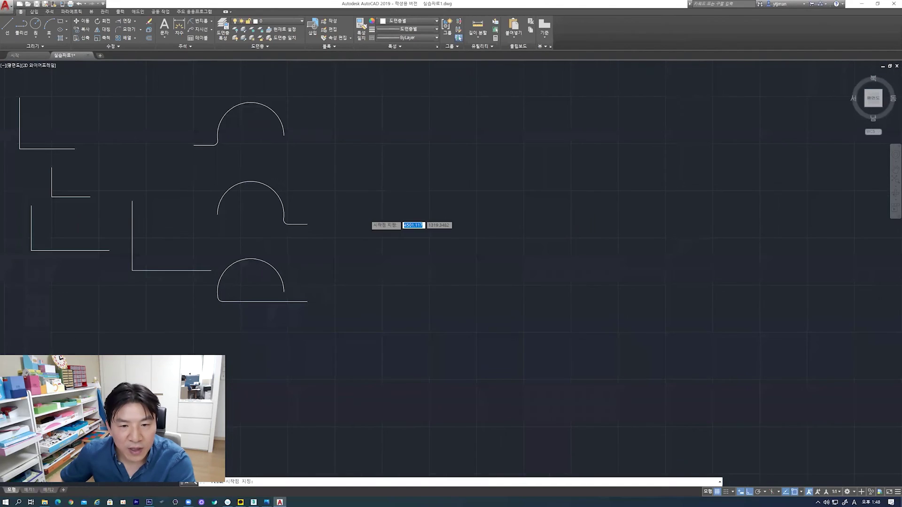
pyautogui.click(367, 186)
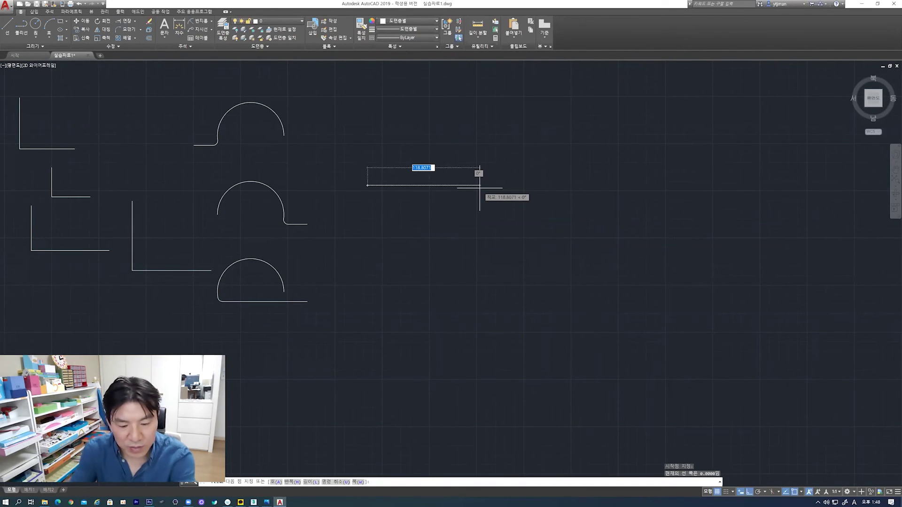
pyautogui.write('100')
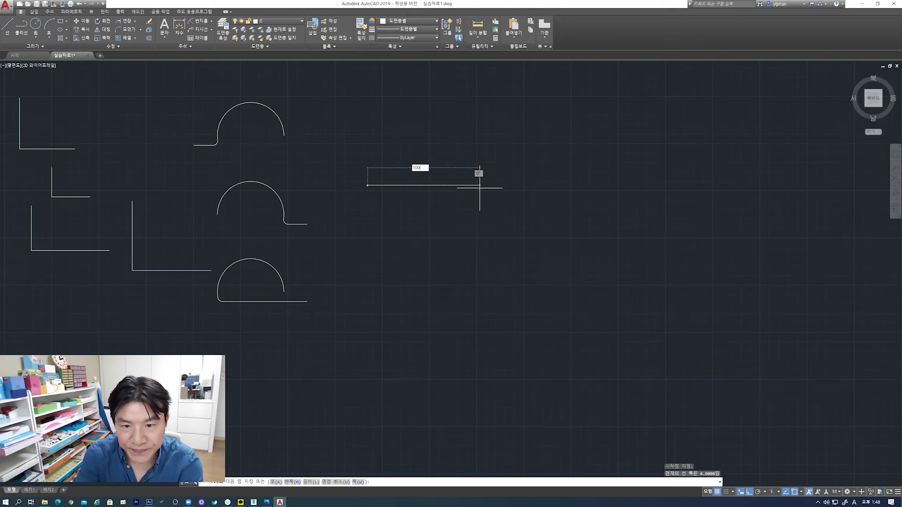
pyautogui.press('Return')
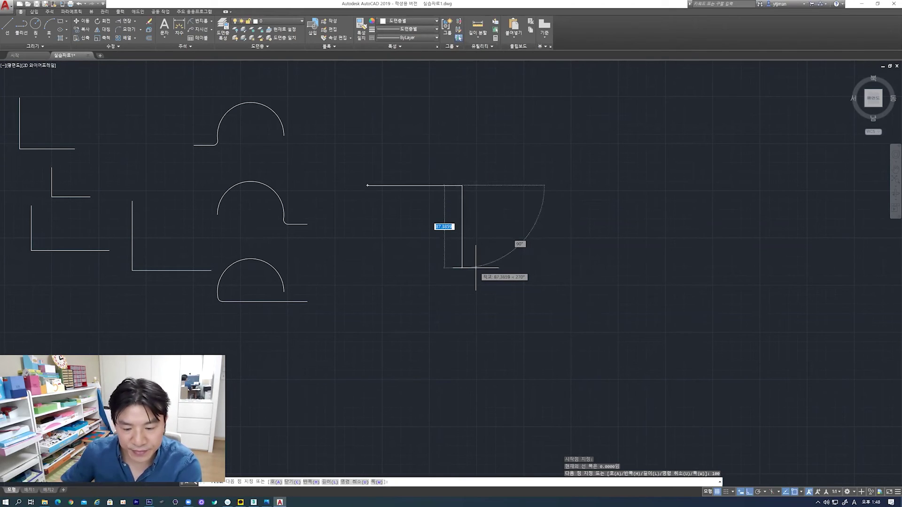
pyautogui.write('100')
pyautogui.press('Return')
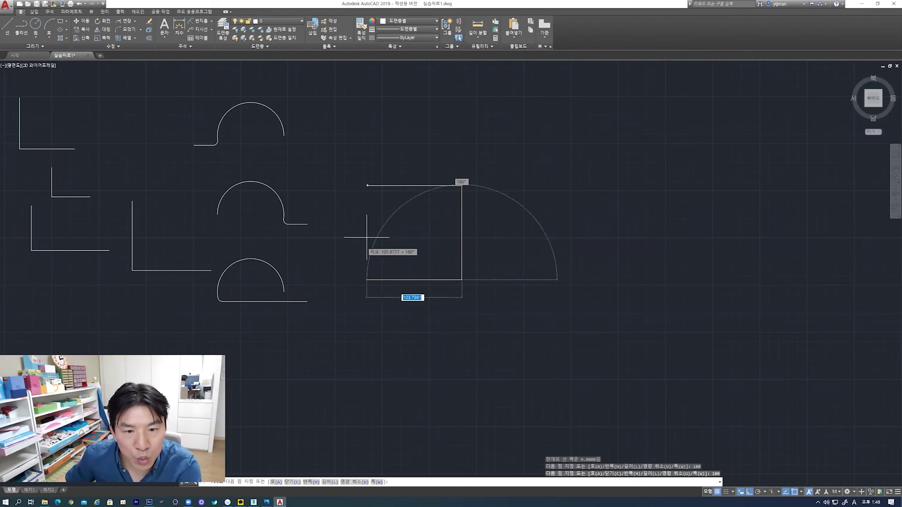
pyautogui.click(368, 280)
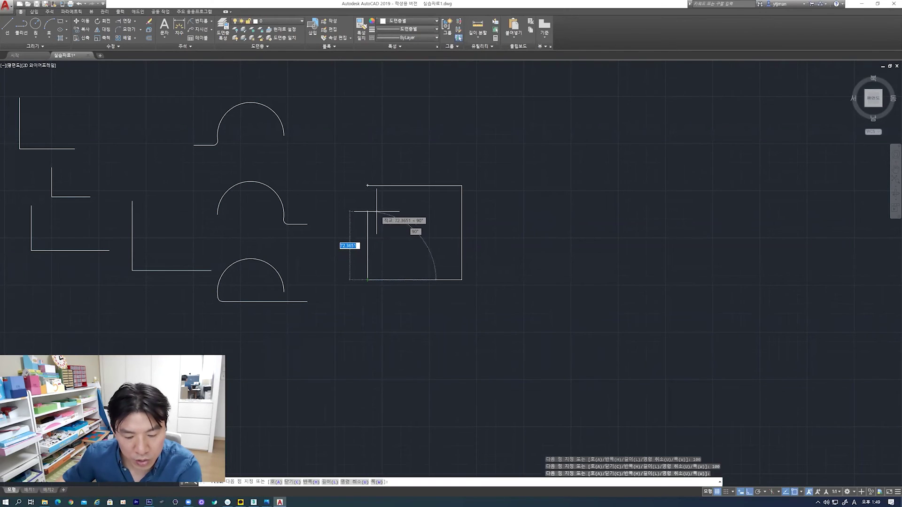
pyautogui.write('c')
pyautogui.press('Return')
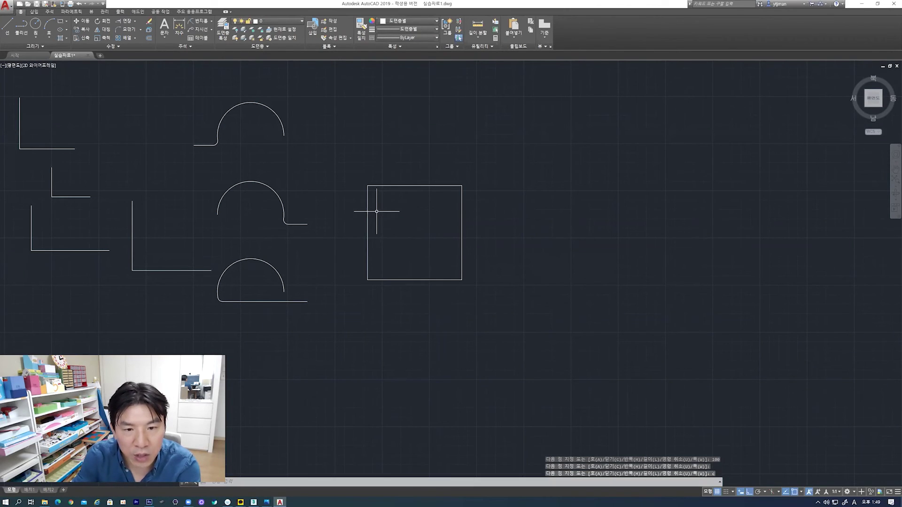
# Select the new square to check it, then deselect it
pyautogui.scroll(4, 443, 239)
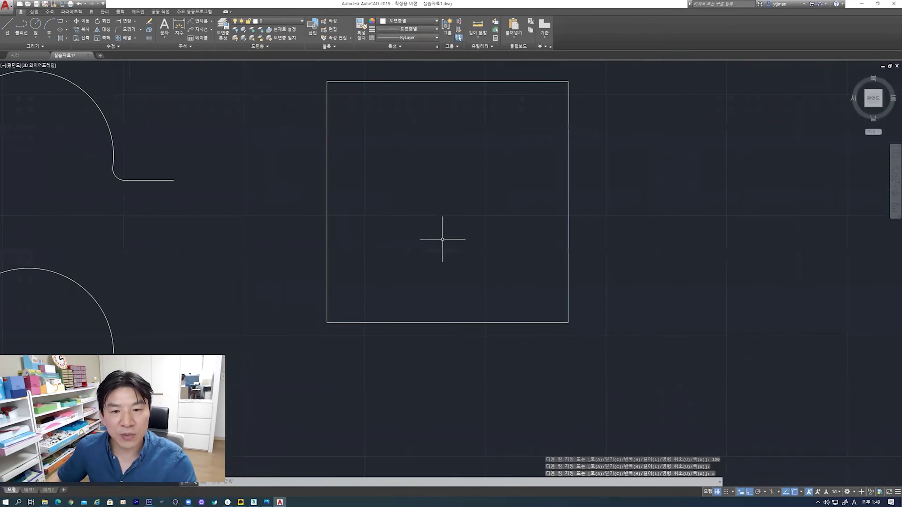
pyautogui.click(406, 80)
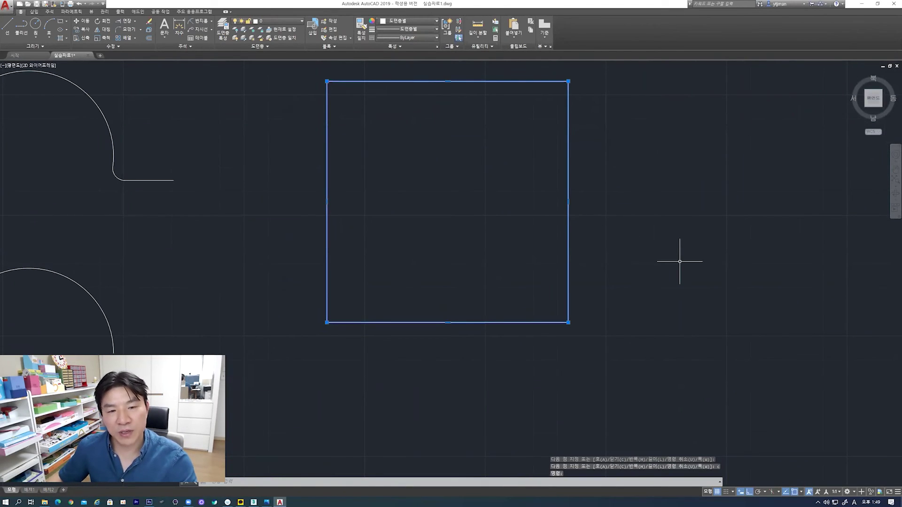
pyautogui.moveTo(551, 308); pyautogui.dragTo(564, 344, button='middle')
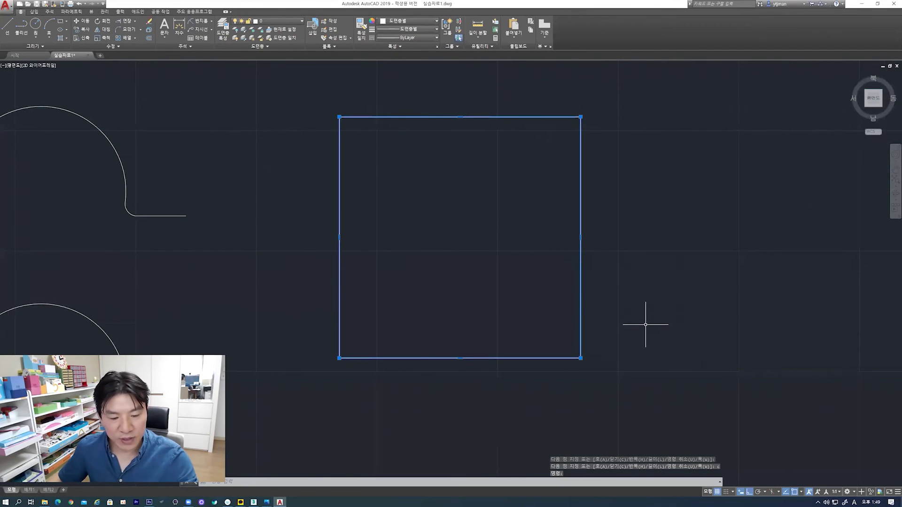
pyautogui.press('Escape')
# Start Fillet with a 5-unit radius, try the square's top edge, then cancel
pyautogui.write('f')
pyautogui.press('Return')
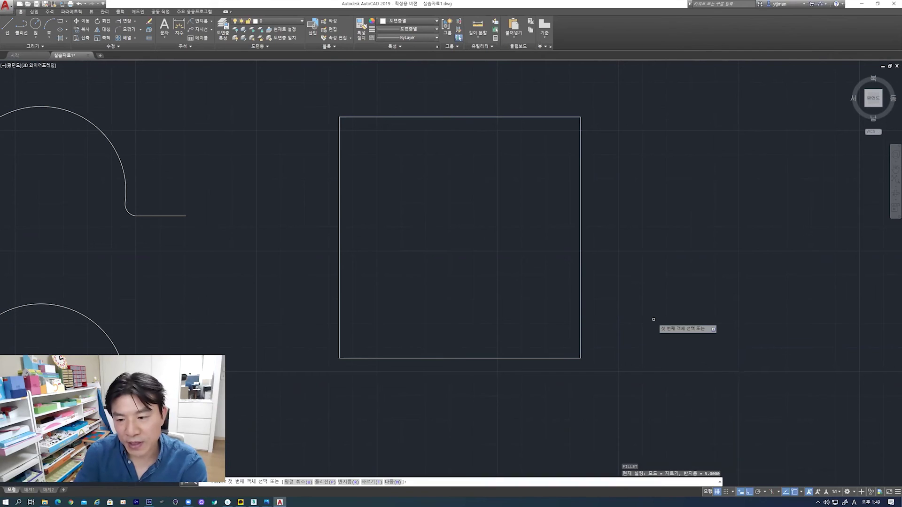
pyautogui.write('r')
pyautogui.press('Return')
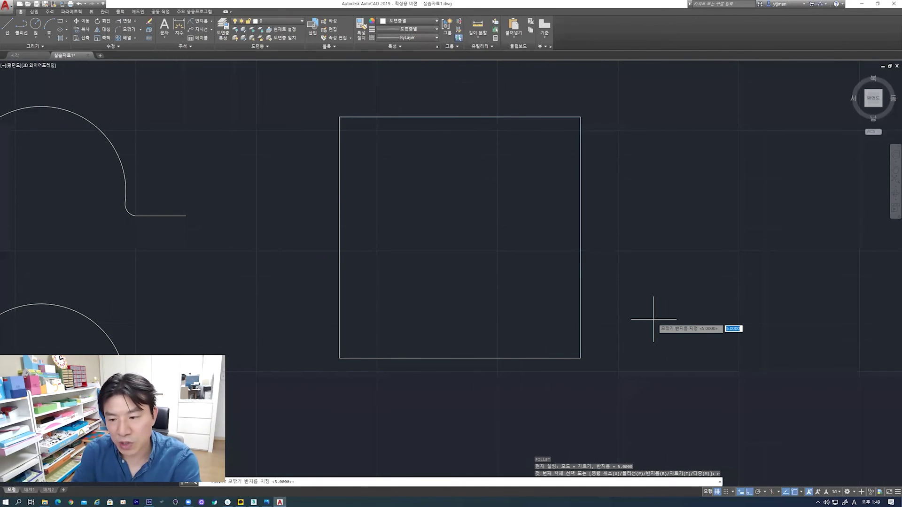
pyautogui.press('Return')
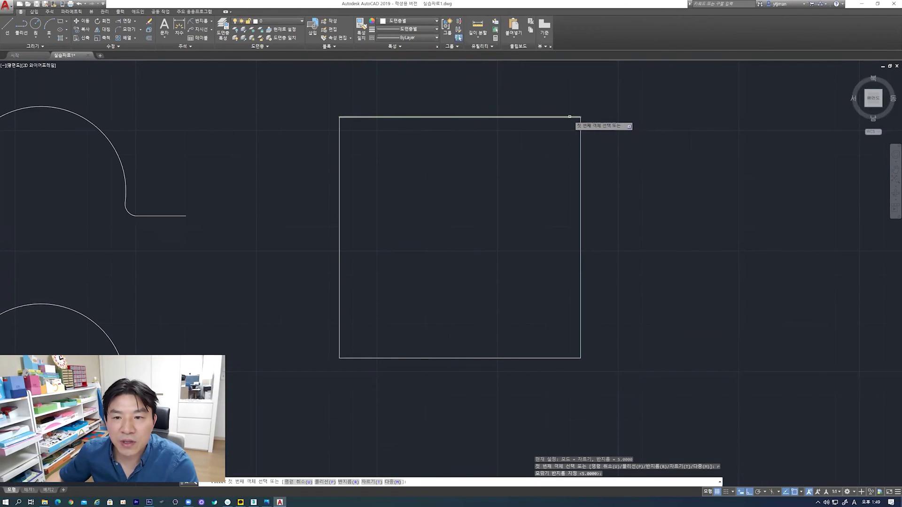
pyautogui.click(569, 116)
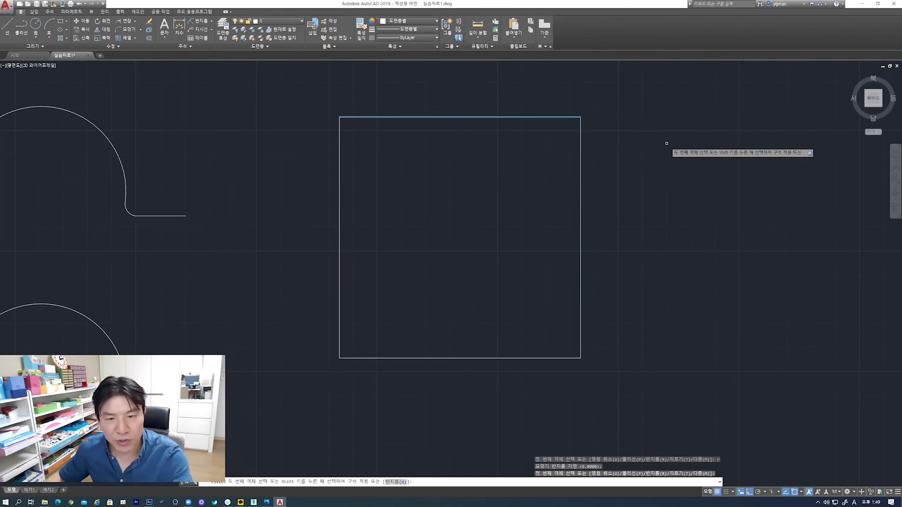
pyautogui.press('Escape')
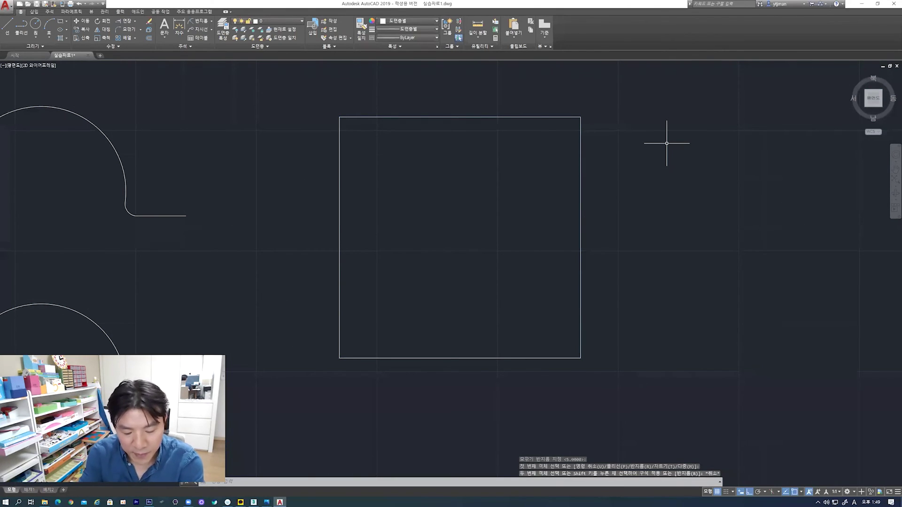
pyautogui.write('f')
# Fillet all four corners of the square at once using the Polyline option
pyautogui.press('Return')
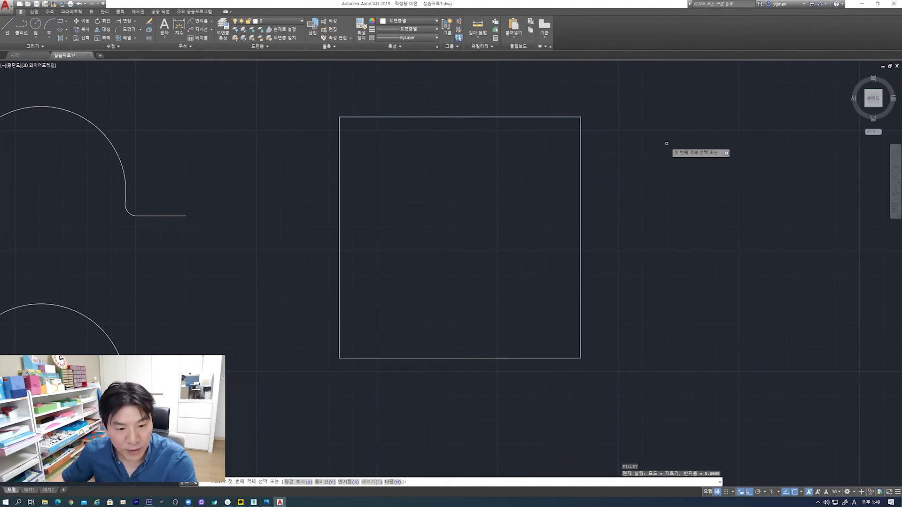
pyautogui.write('p')
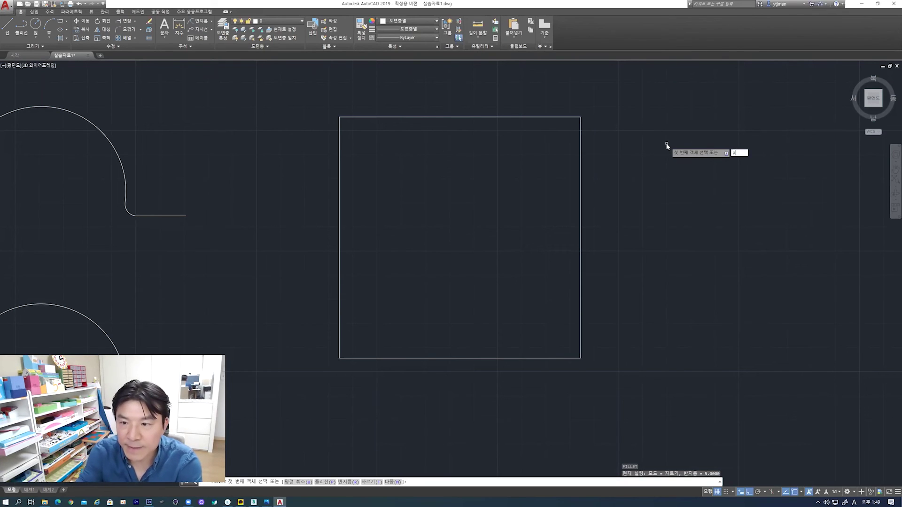
pyautogui.press('Return')
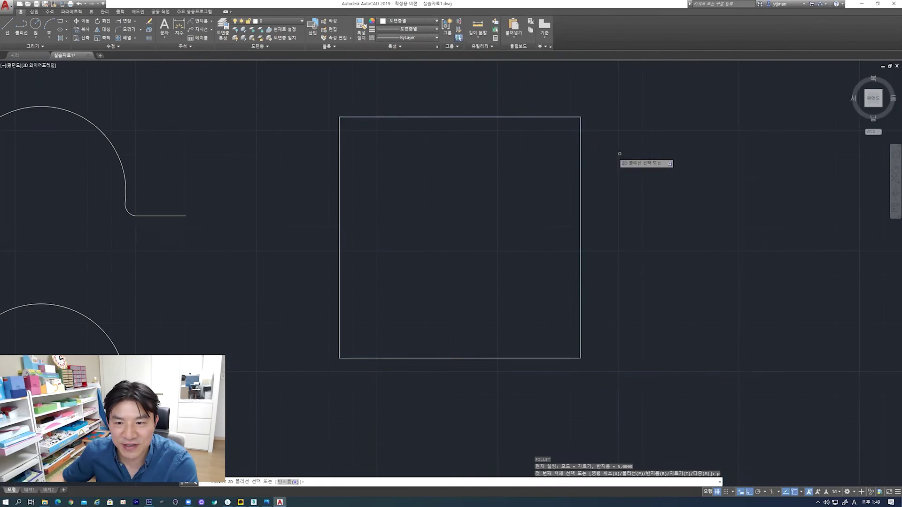
pyautogui.click(581, 153)
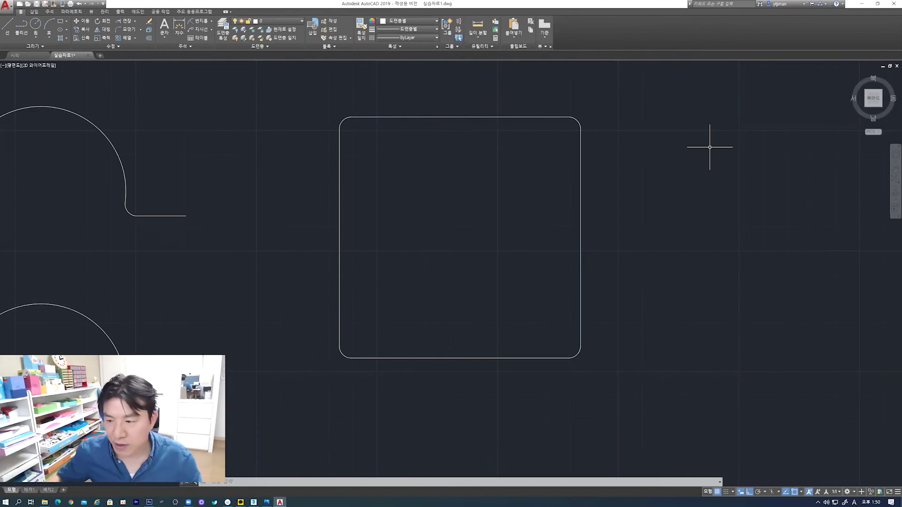
pyautogui.moveTo(503, 228)
pyautogui.mouseDown(button='middle')
pyautogui.moveTo(506, 213)
pyautogui.moveTo(390, 197)
pyautogui.mouseUp(button='middle')
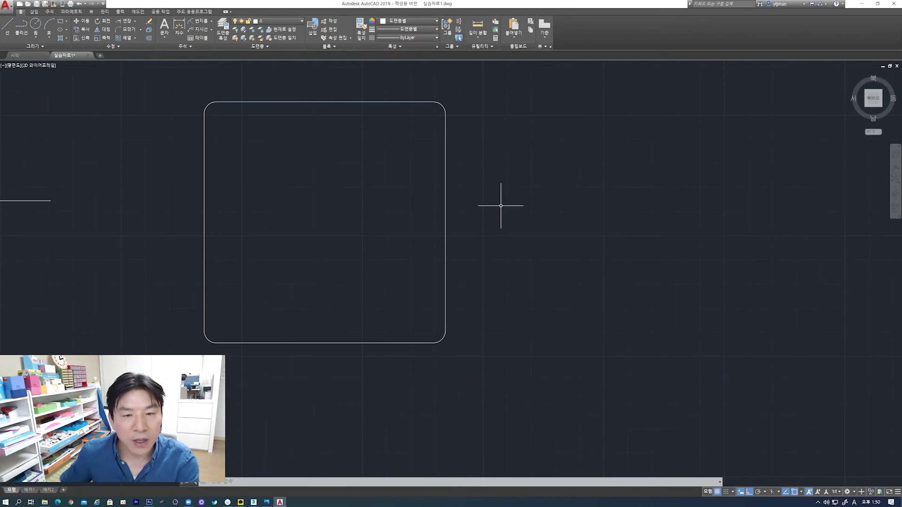
# Draw a vertical line and a horizontal line crossing its lower part
pyautogui.click(7, 26)
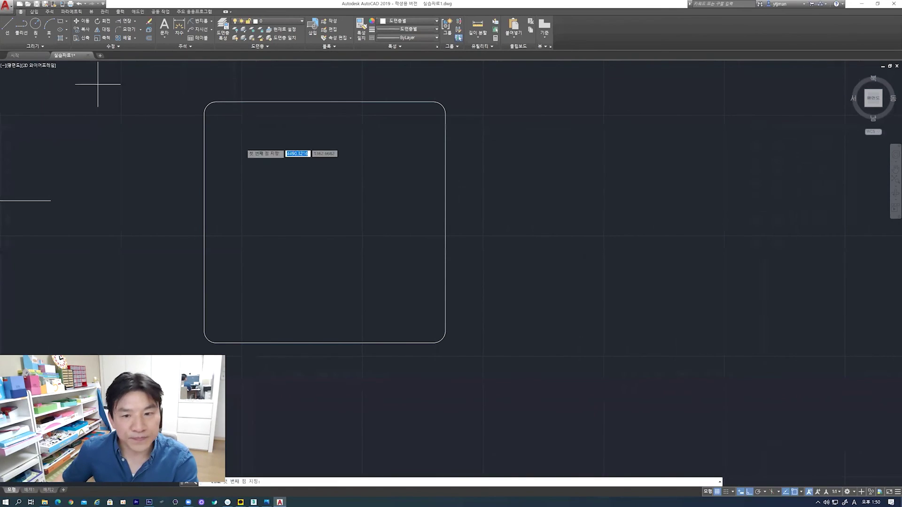
pyautogui.click(579, 162)
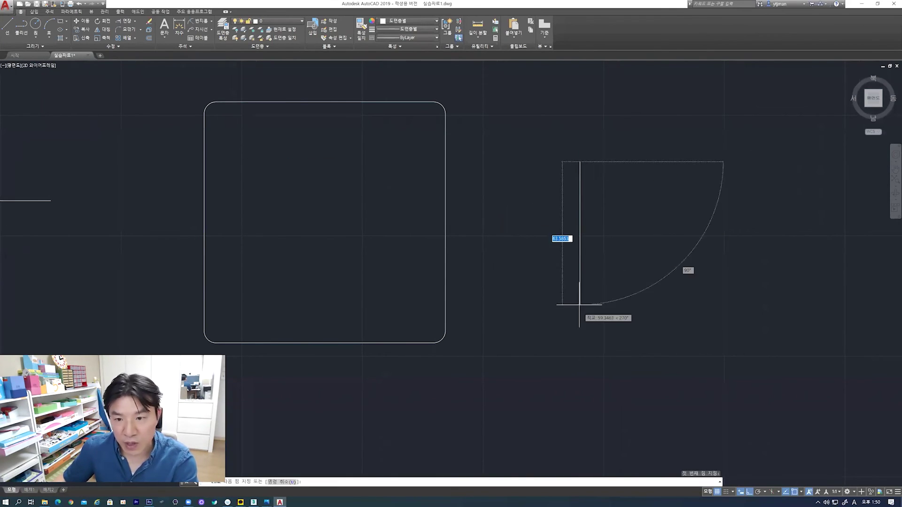
pyautogui.click(577, 341)
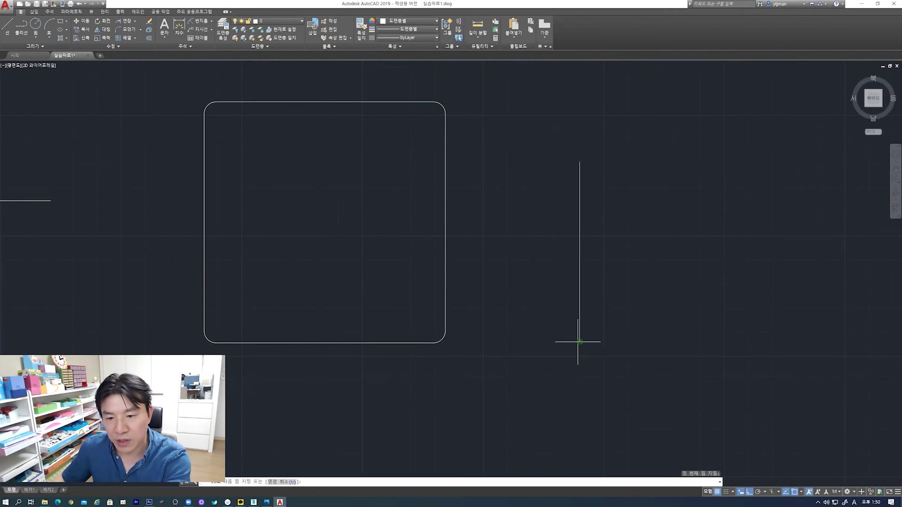
pyautogui.press('Return')
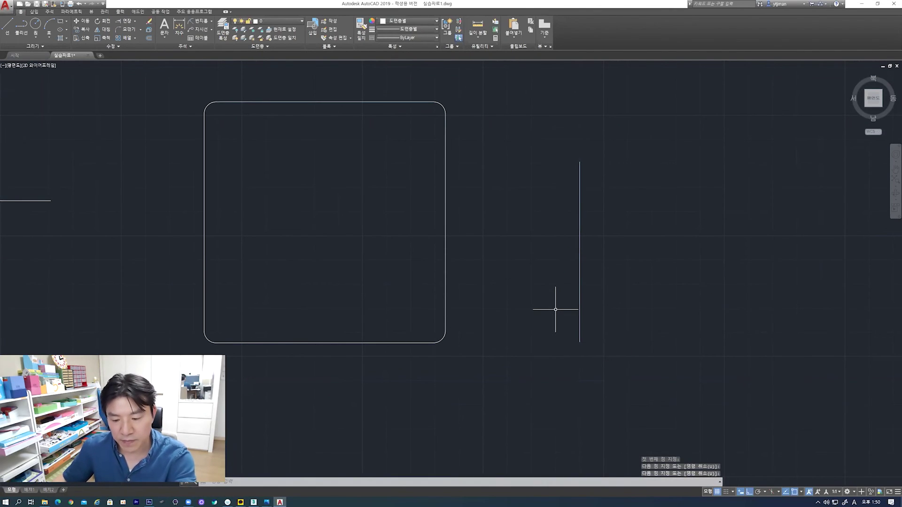
pyautogui.press('Return')
pyautogui.click(514, 277)
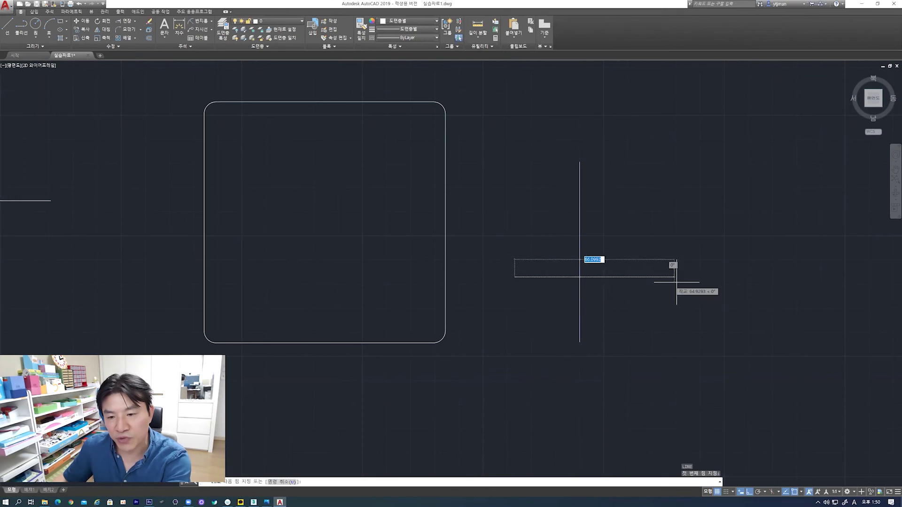
pyautogui.click(738, 282)
pyautogui.press('Return')
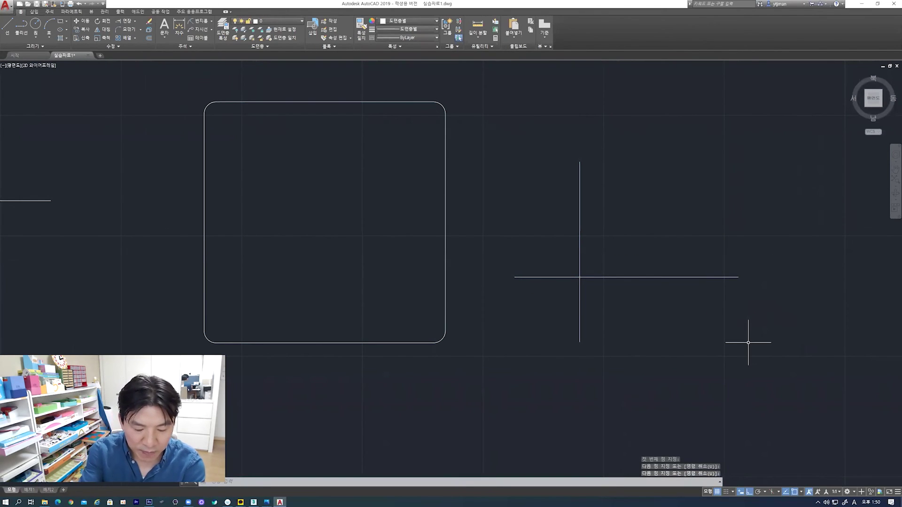
# Chamfer the vertical and horizontal lines at their crossing with distances 5 and 5
pyautogui.write('CH')
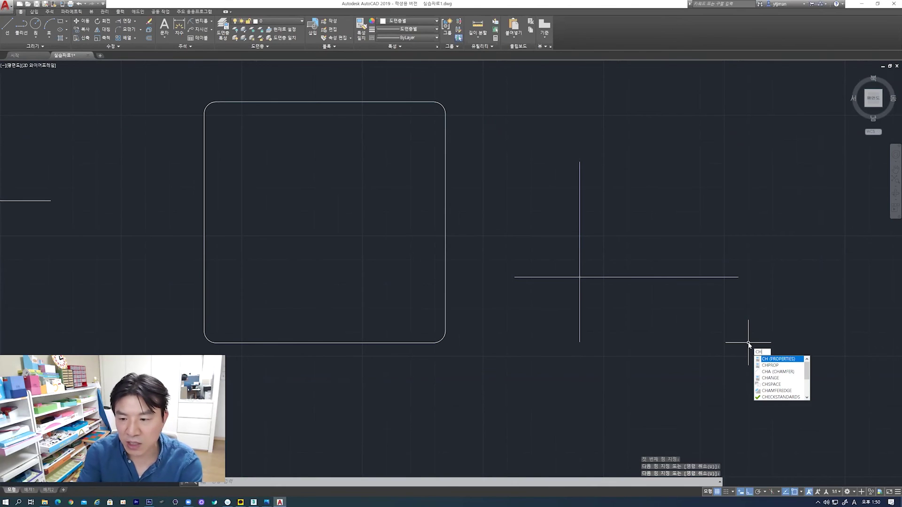
pyautogui.press('Down')
pyautogui.press('Down')
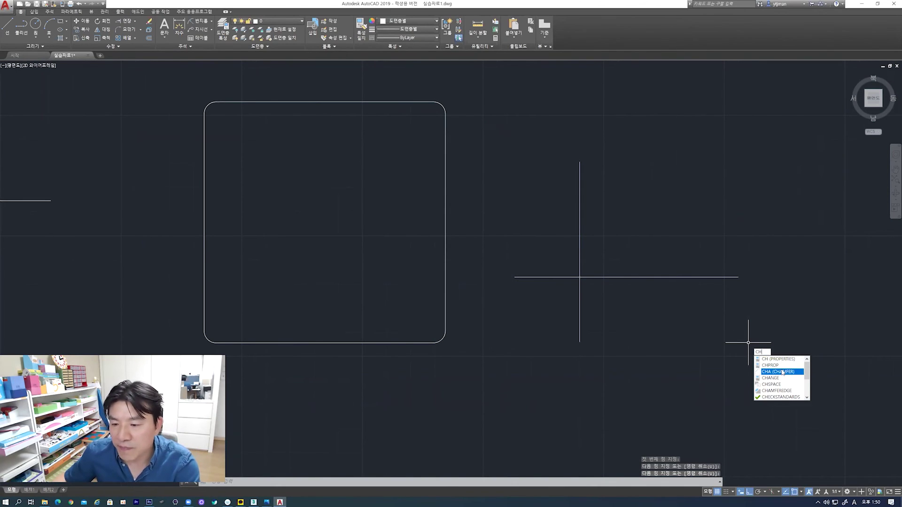
pyautogui.press('Return')
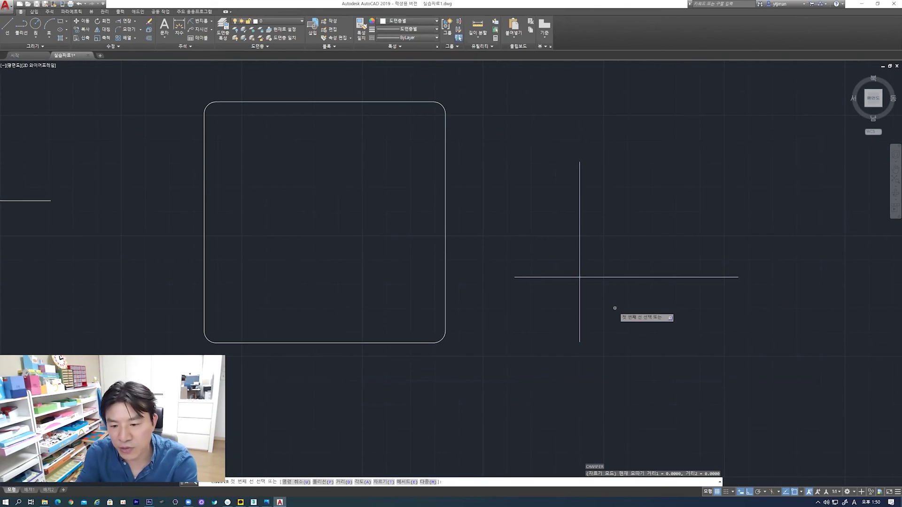
pyautogui.write('d')
pyautogui.press('Return')
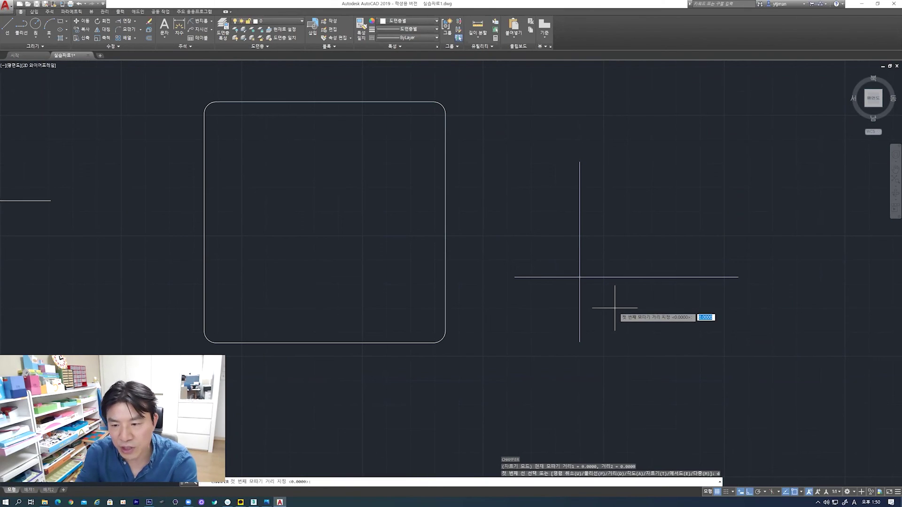
pyautogui.write('5')
pyautogui.press('Return')
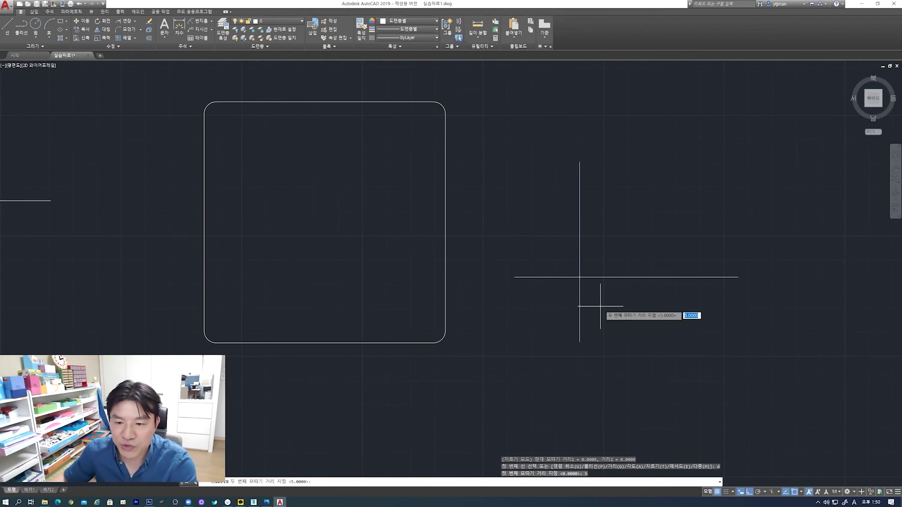
pyautogui.press('Return')
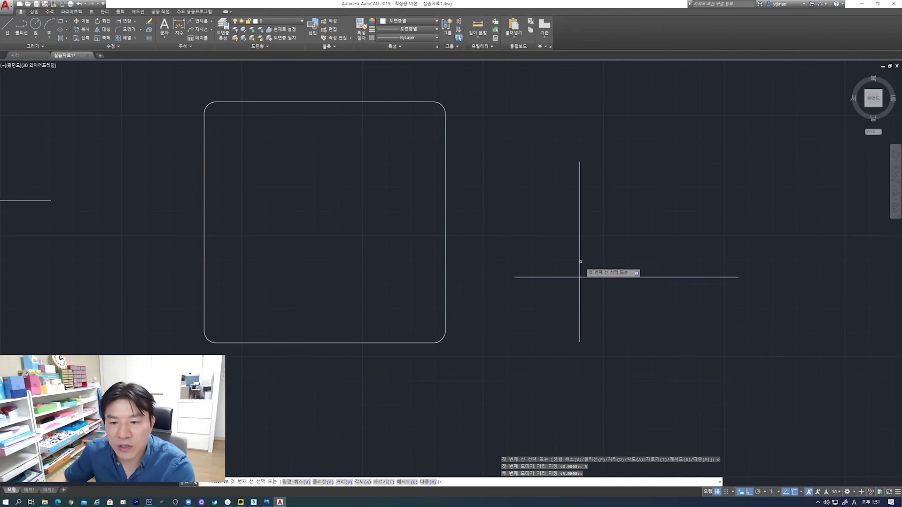
pyautogui.click(579, 254)
pyautogui.click(596, 277)
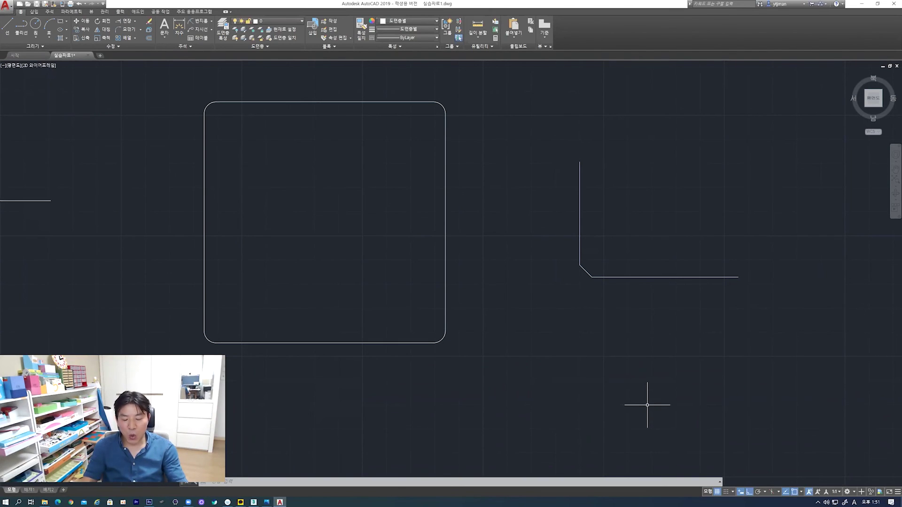
# Add a vertical 5 dimension to the left of the chamfered corner
pyautogui.scroll(5, 564, 276)
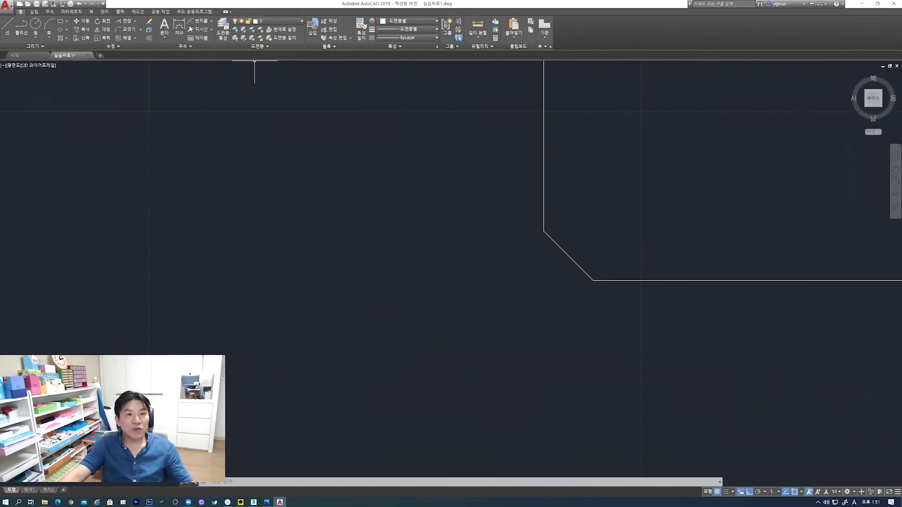
pyautogui.click(544, 230)
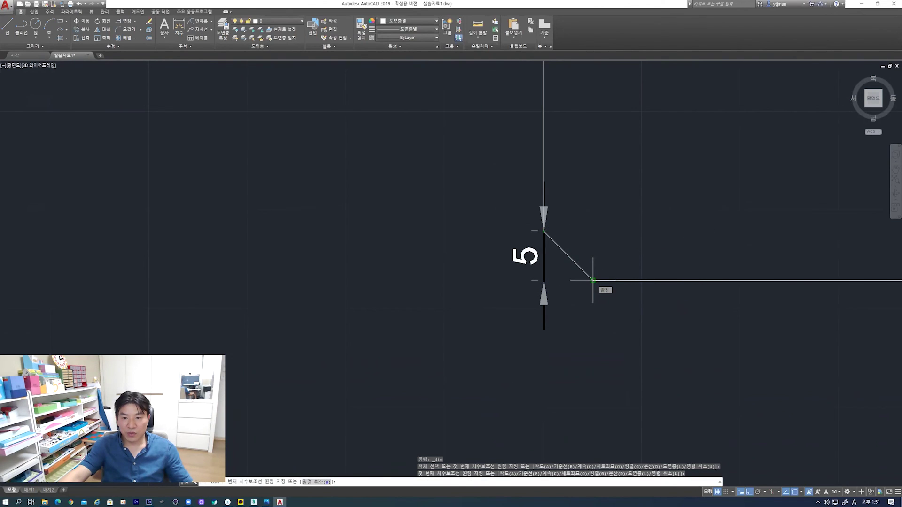
pyautogui.click(592, 280)
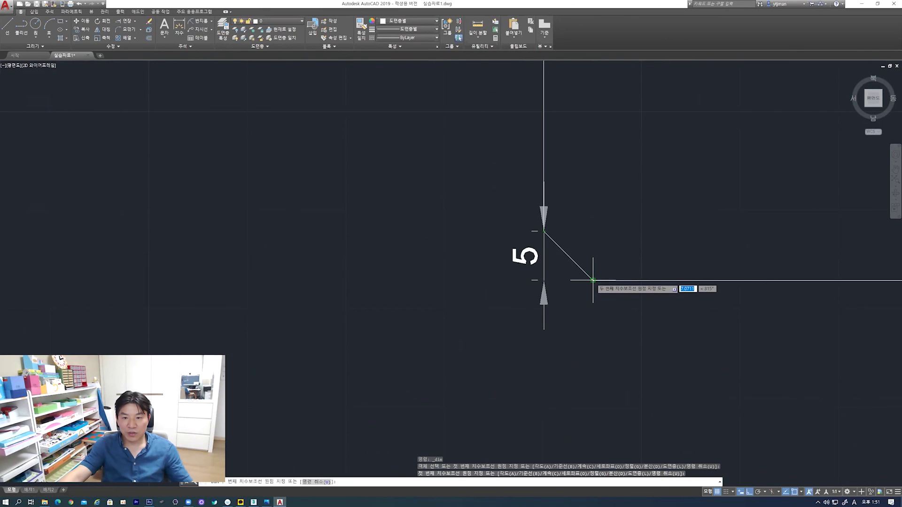
pyautogui.click(430, 270)
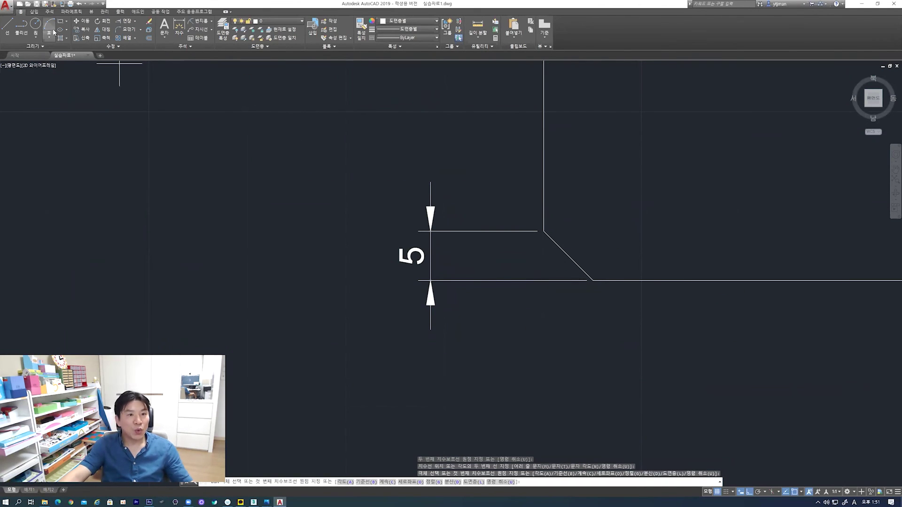
# Place a horizontal linear 5 dimension below the chamfer
pyautogui.click(178, 28)
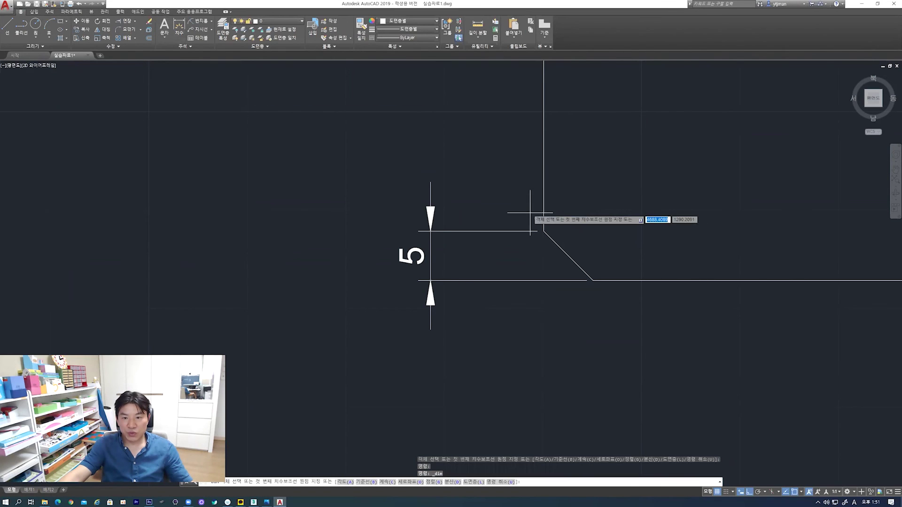
pyautogui.click(544, 231)
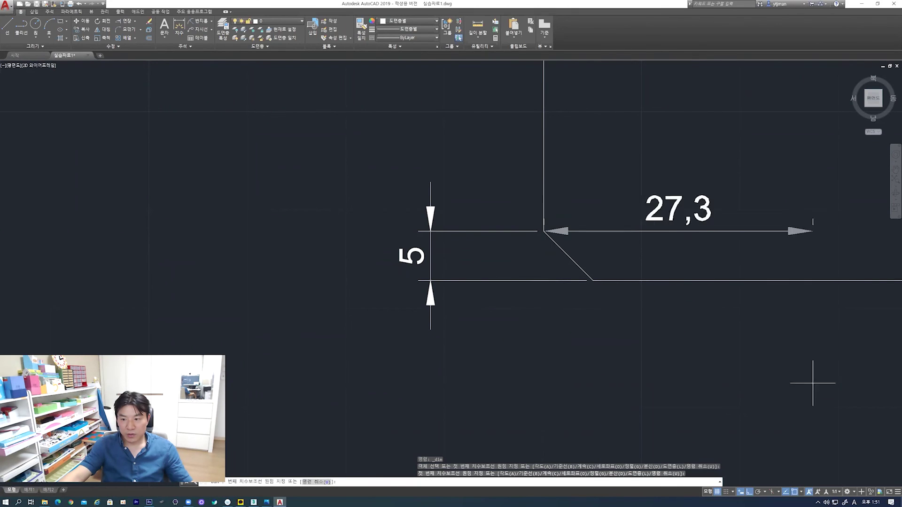
pyautogui.click(751, 493)
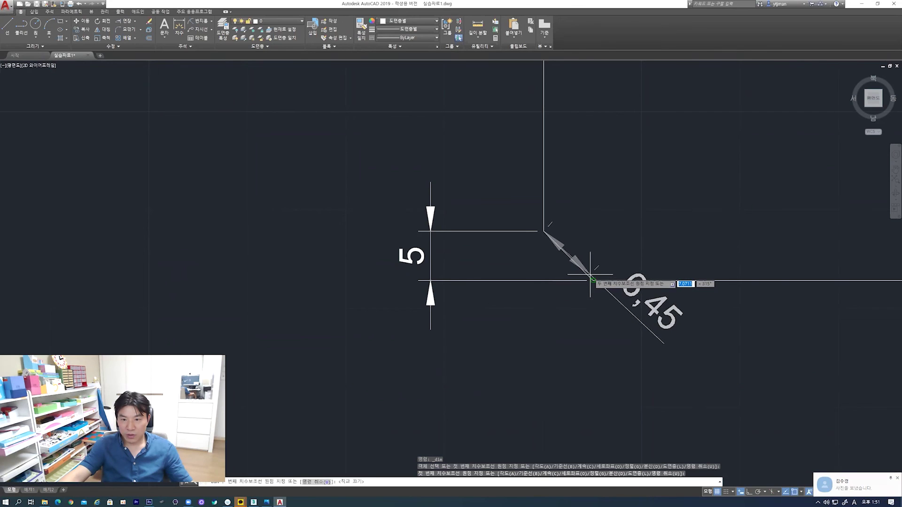
pyautogui.click(211, 22)
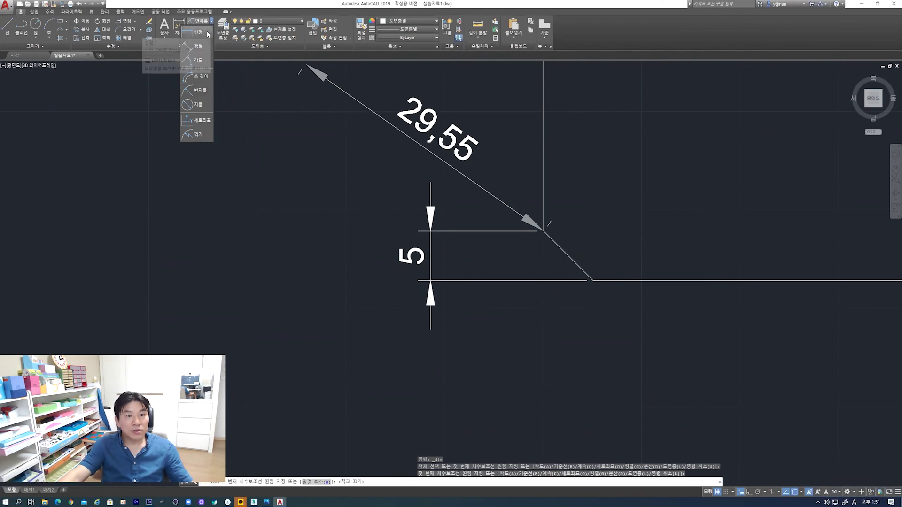
pyautogui.click(203, 37)
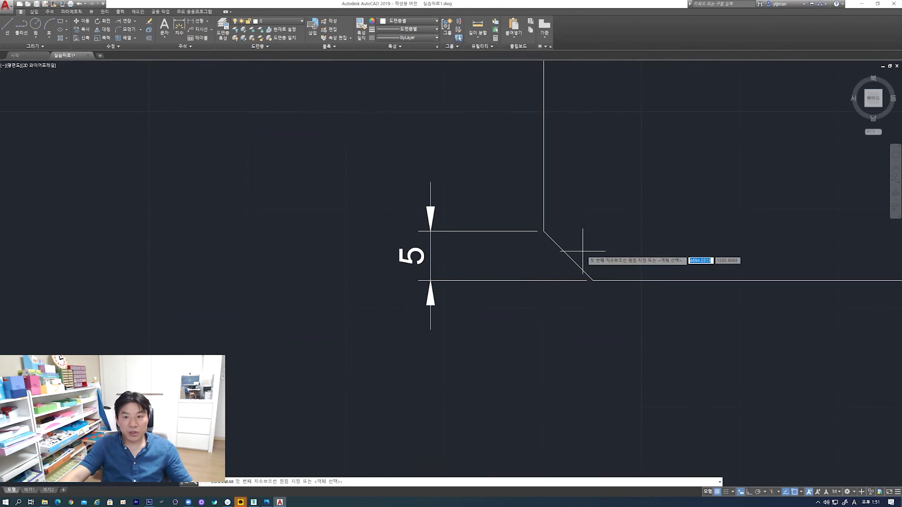
pyautogui.click(544, 231)
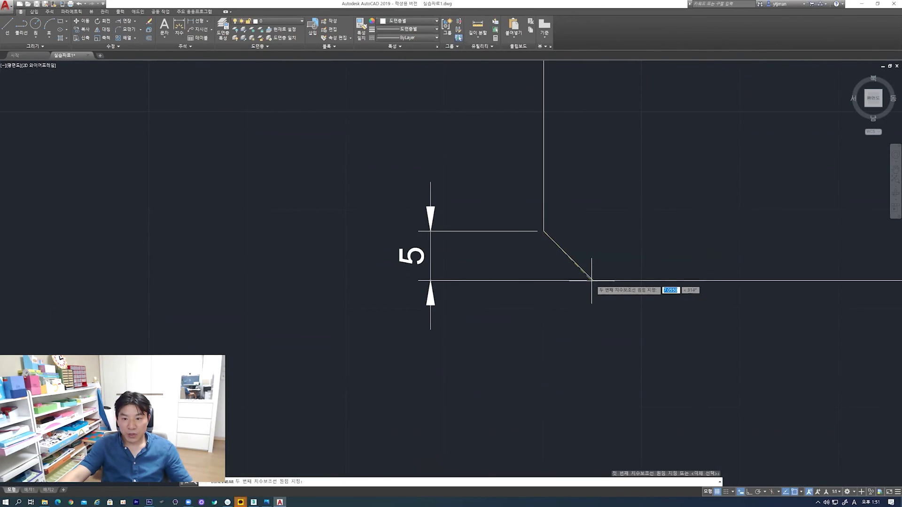
pyautogui.click(592, 281)
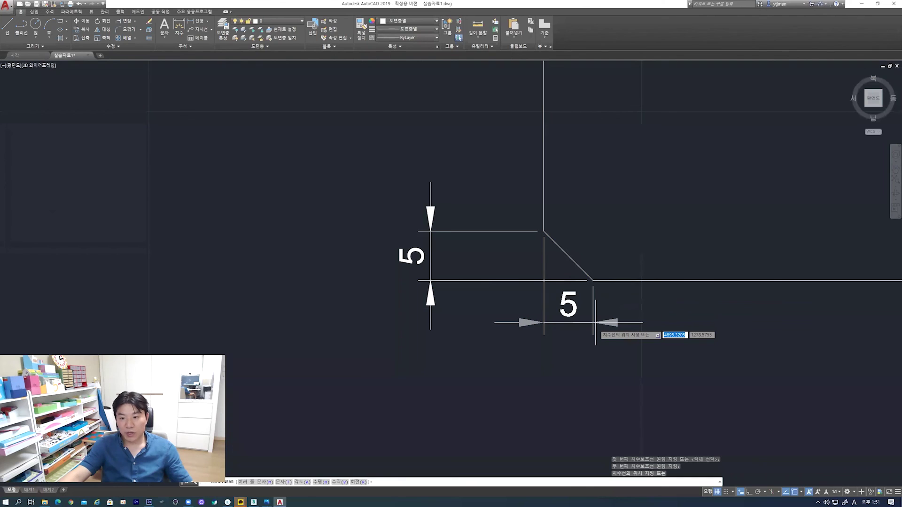
pyautogui.click(578, 394)
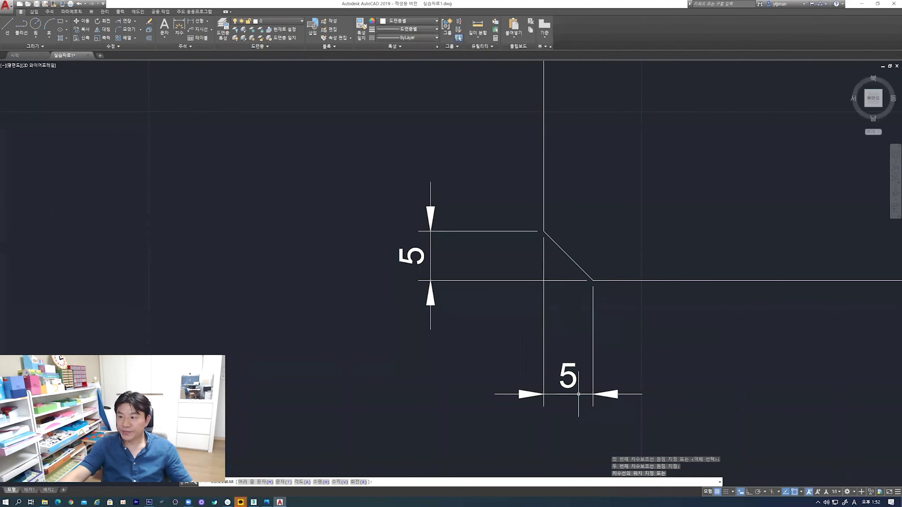
pyautogui.moveTo(578, 370); pyautogui.dragTo(516, 330, button='middle')
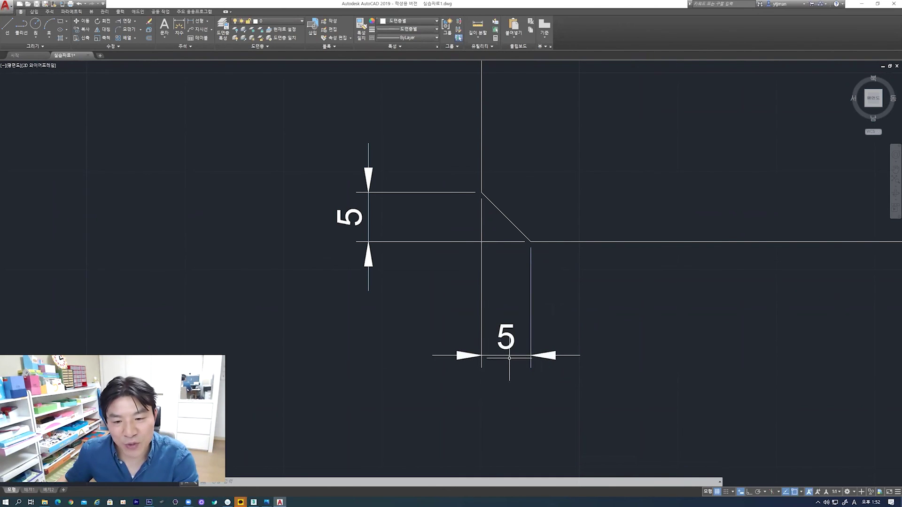
pyautogui.scroll(1, 559, 292)
# Draw a vertical line with Ortho on, right of the dimensioned chamfer
pyautogui.moveTo(548, 284); pyautogui.dragTo(271, 284, button='middle')
pyautogui.scroll(-4, 364, 292)
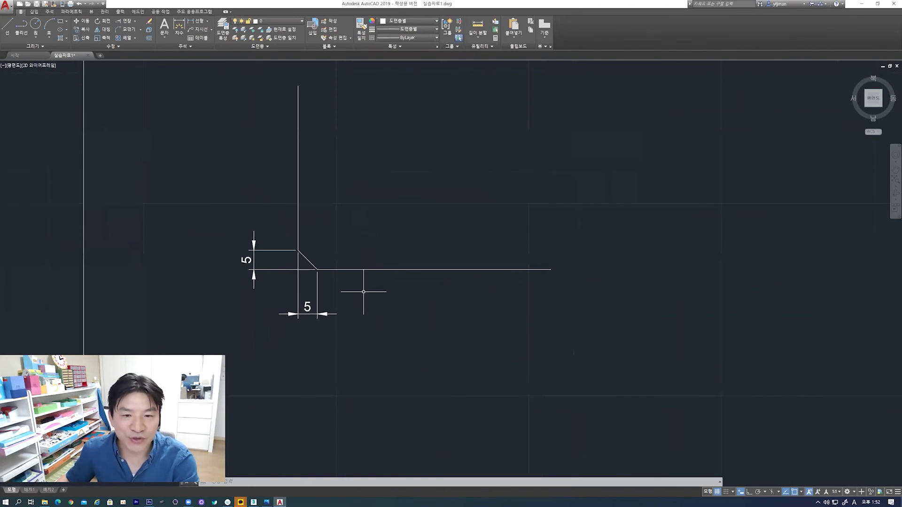
pyautogui.click(7, 26)
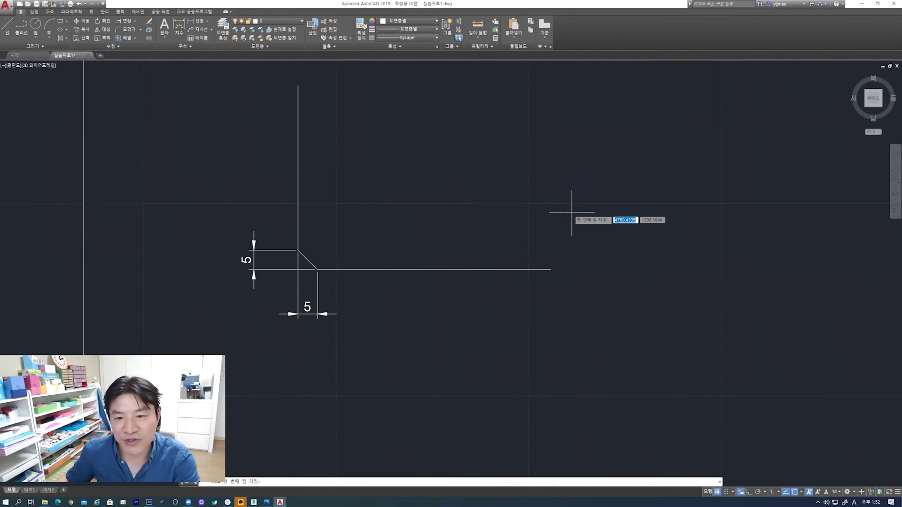
pyautogui.moveTo(564, 208); pyautogui.dragTo(402, 210, button='middle')
pyautogui.click(441, 111)
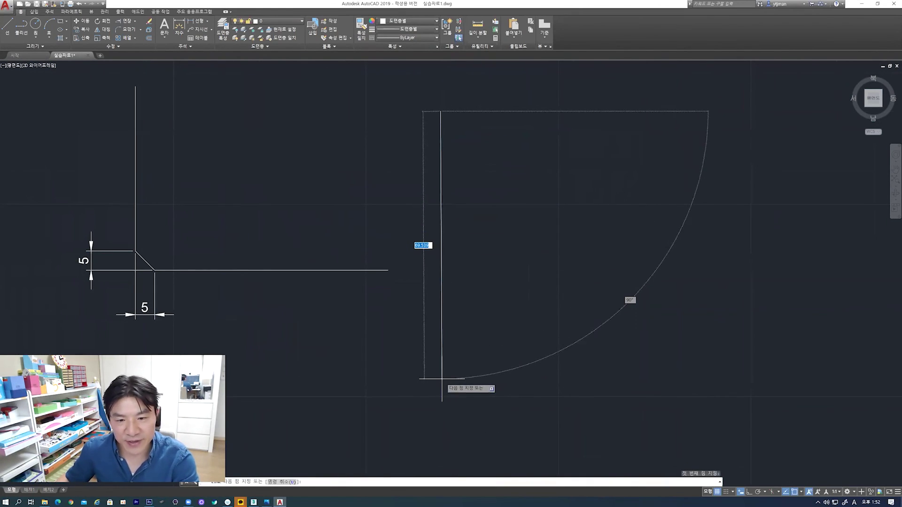
pyautogui.click(749, 492)
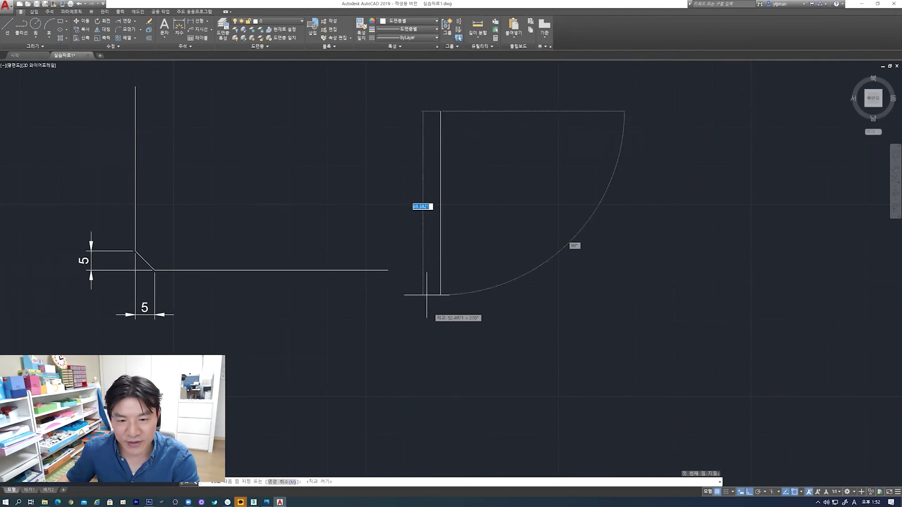
pyautogui.click(434, 365)
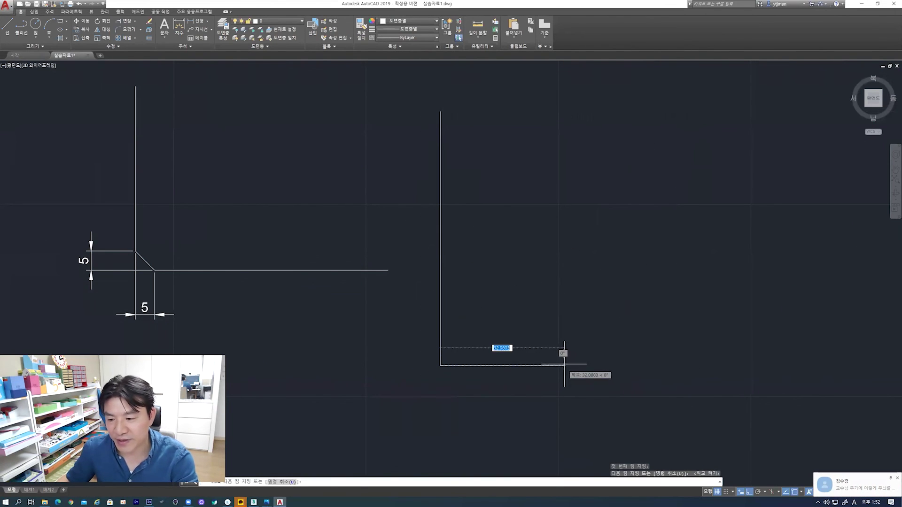
pyautogui.press('Return')
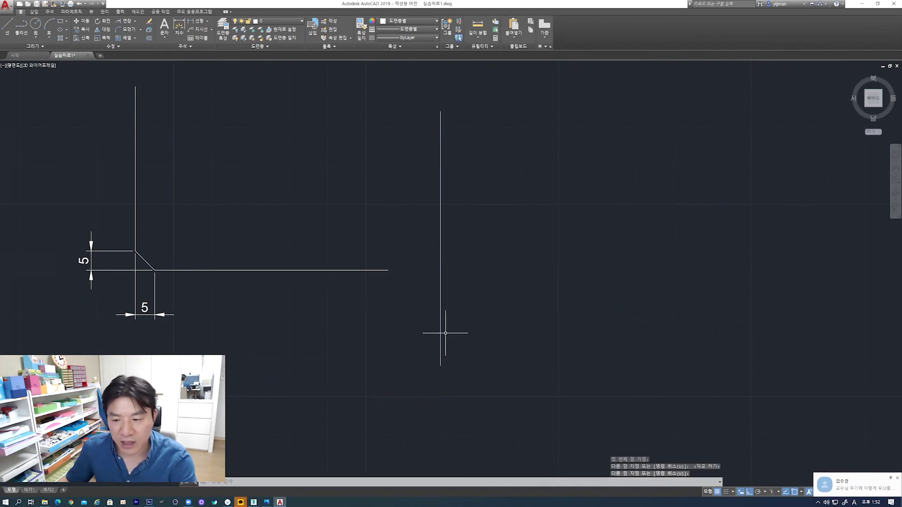
pyautogui.click(896, 478)
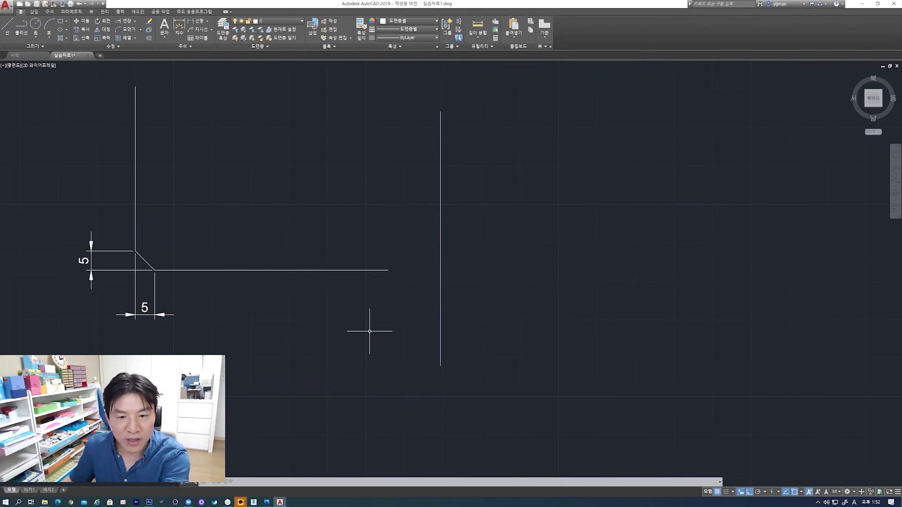
# Draw a horizontal line crossing the new vertical line and centre them in view
pyautogui.write('l')
pyautogui.press('Return')
pyautogui.click(369, 317)
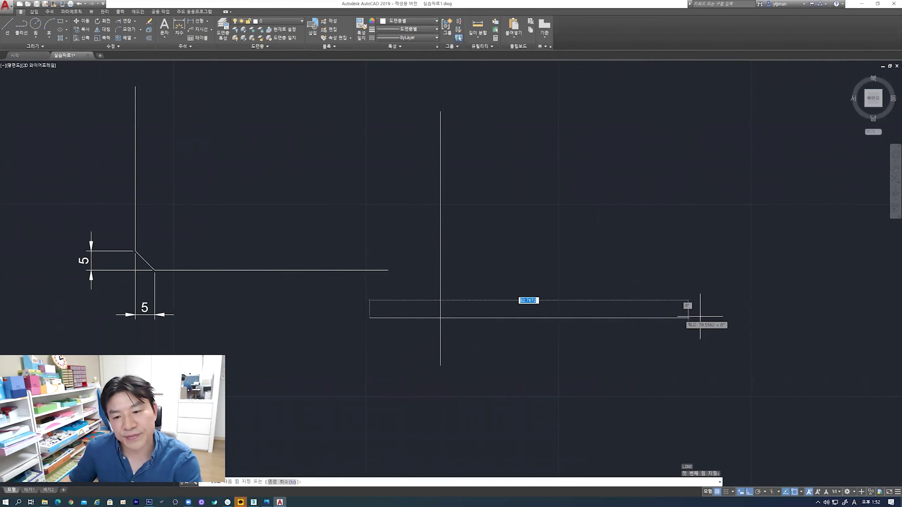
pyautogui.click(672, 366)
pyautogui.press('Return')
pyautogui.scroll(2, 431, 354)
pyautogui.scroll(3, 431, 354)
pyautogui.moveTo(437, 298); pyautogui.dragTo(405, 322, button='middle')
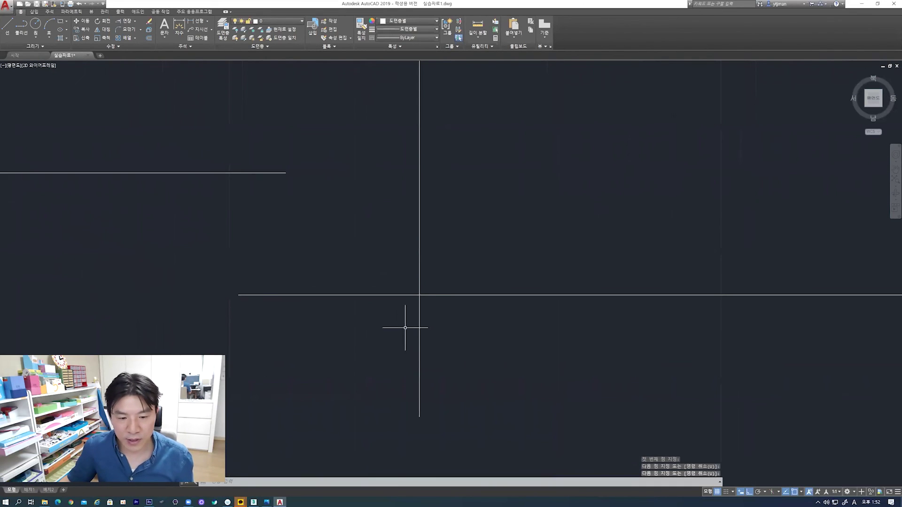
pyautogui.moveTo(419, 310); pyautogui.dragTo(406, 333, button='middle')
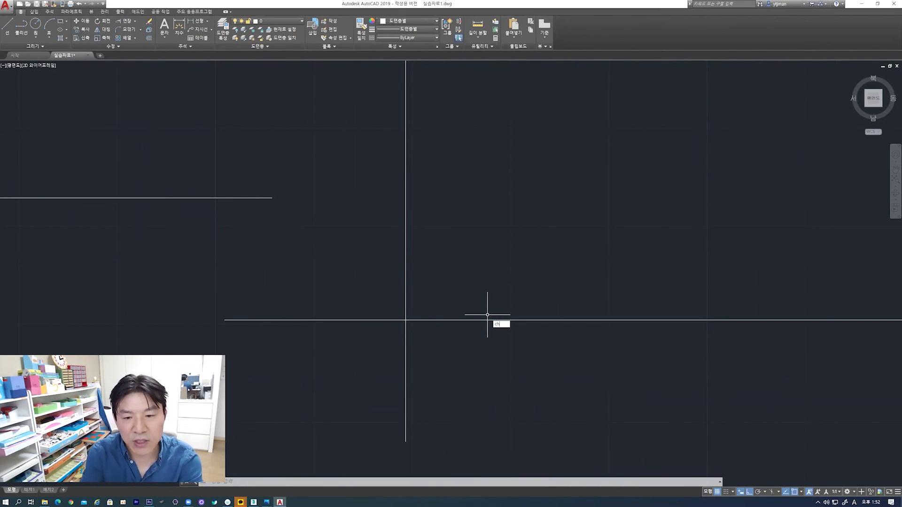
# Chamfer the crossing vertical and horizontal lines with distances 7 and 5, removing the overhangs
pyautogui.write('a')
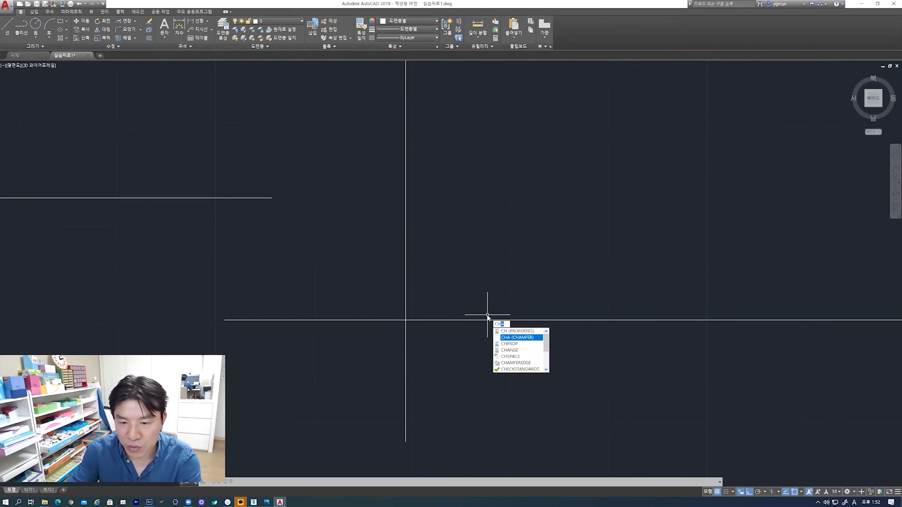
pyautogui.press('Return')
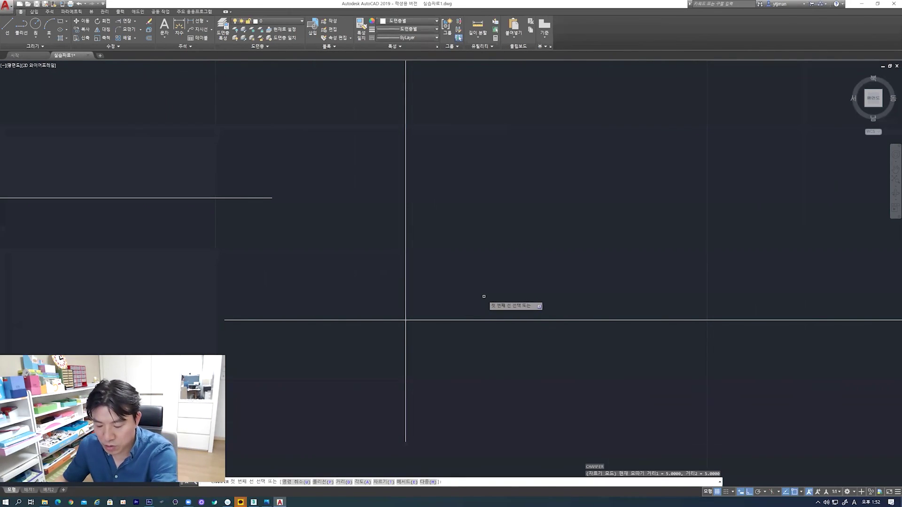
pyautogui.write('d')
pyautogui.press('Return')
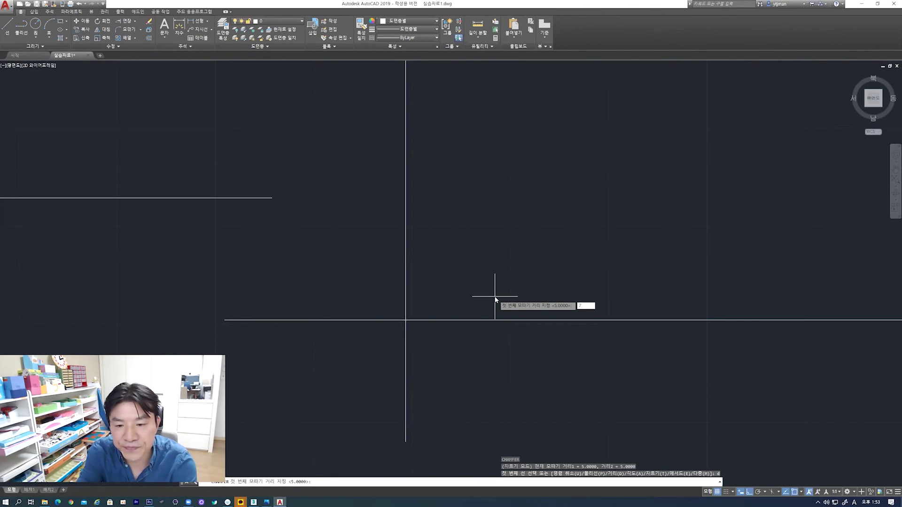
pyautogui.press('Return')
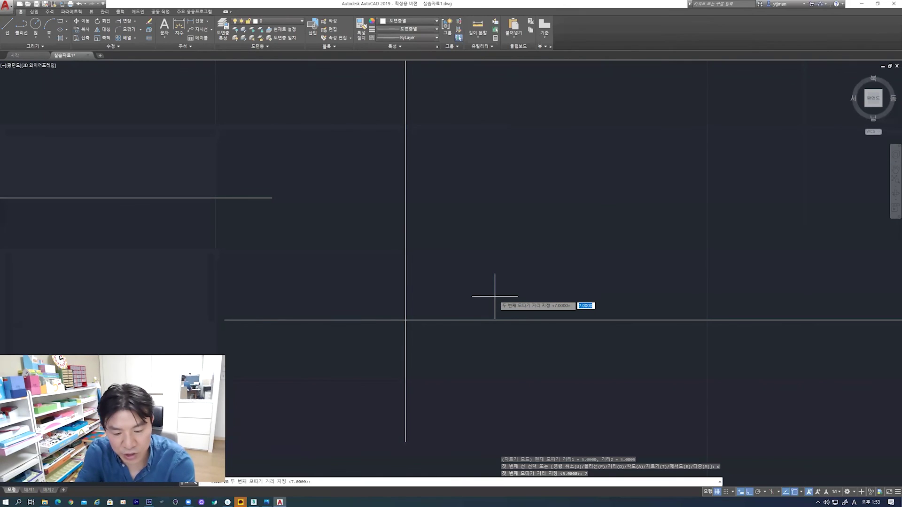
pyautogui.press('Return')
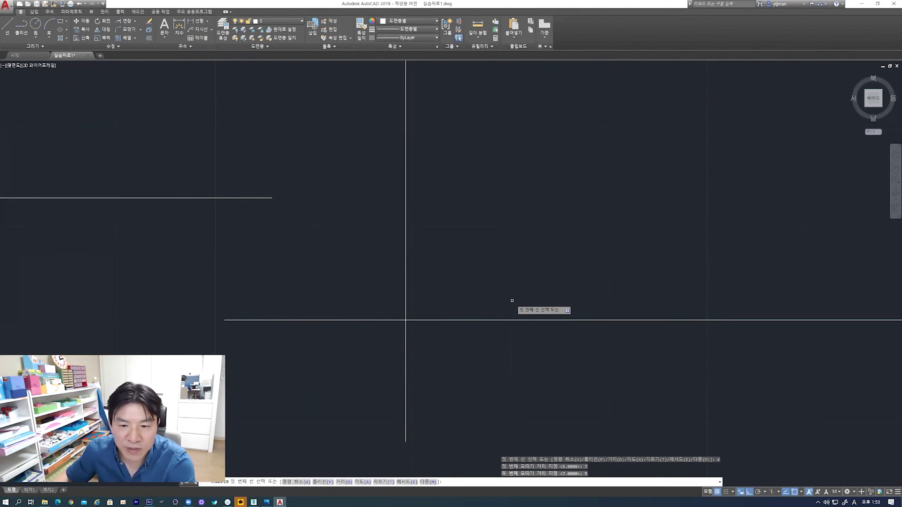
pyautogui.click(403, 274)
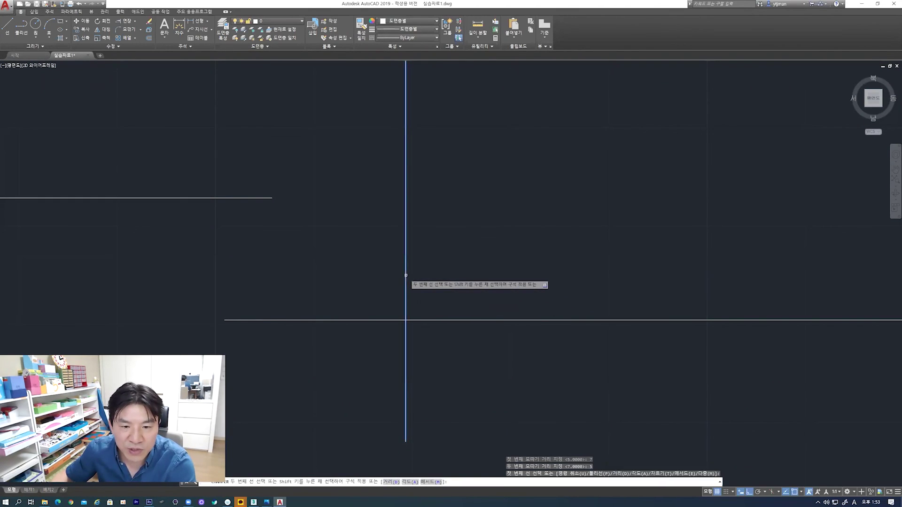
pyautogui.click(446, 320)
pyautogui.moveTo(457, 353); pyautogui.dragTo(465, 354, button='middle')
# Add linear dimensions to the chamfer: vertical 7 on the left and horizontal 5 below
pyautogui.scroll(-2, 442, 358)
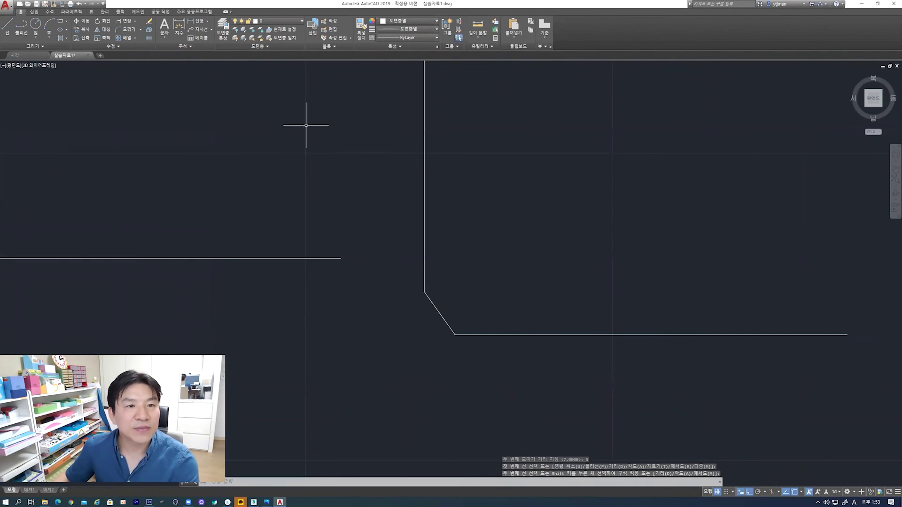
pyautogui.click(197, 22)
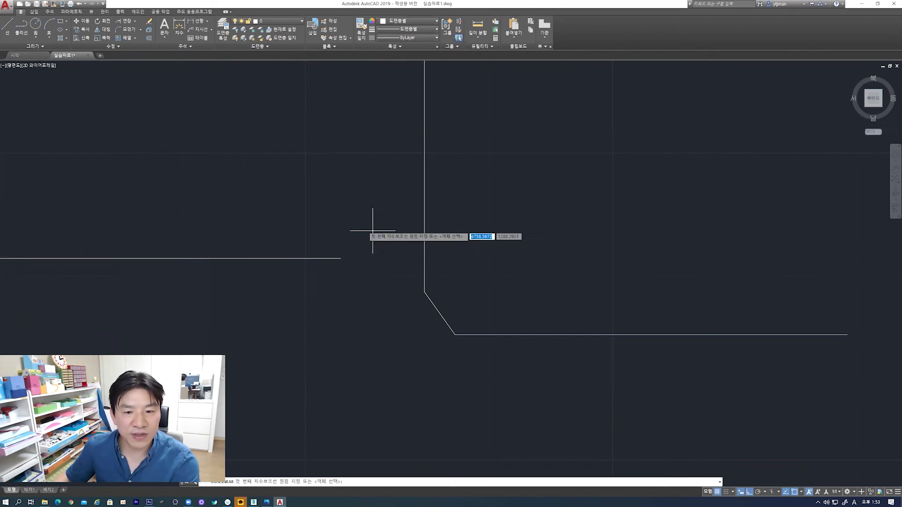
pyautogui.click(424, 292)
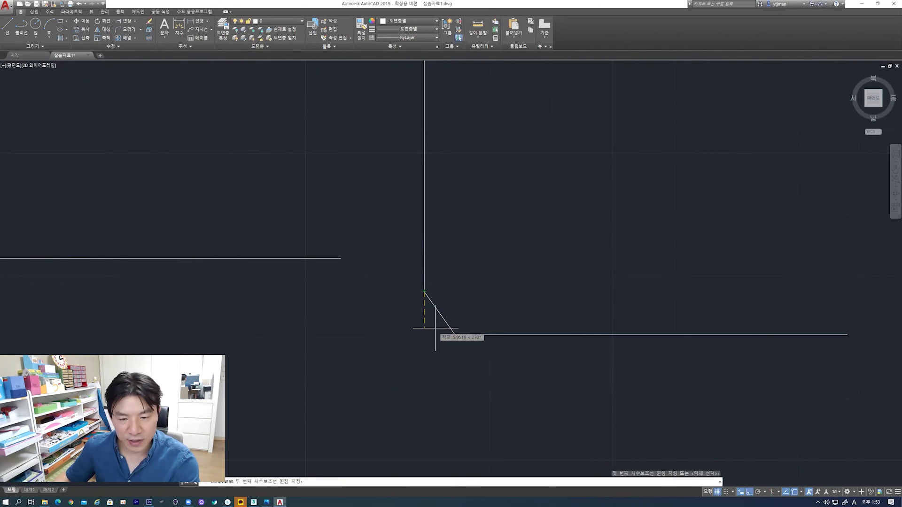
pyautogui.click(455, 335)
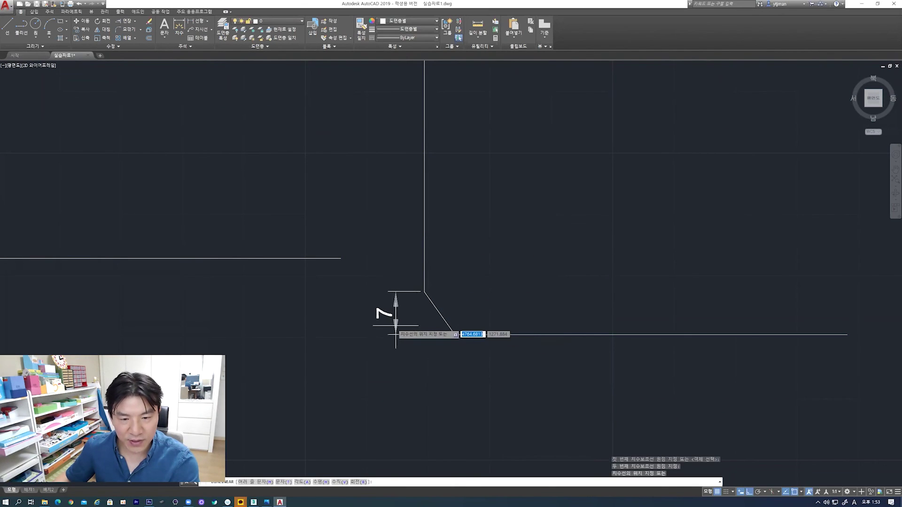
pyautogui.click(368, 312)
pyautogui.press('space')
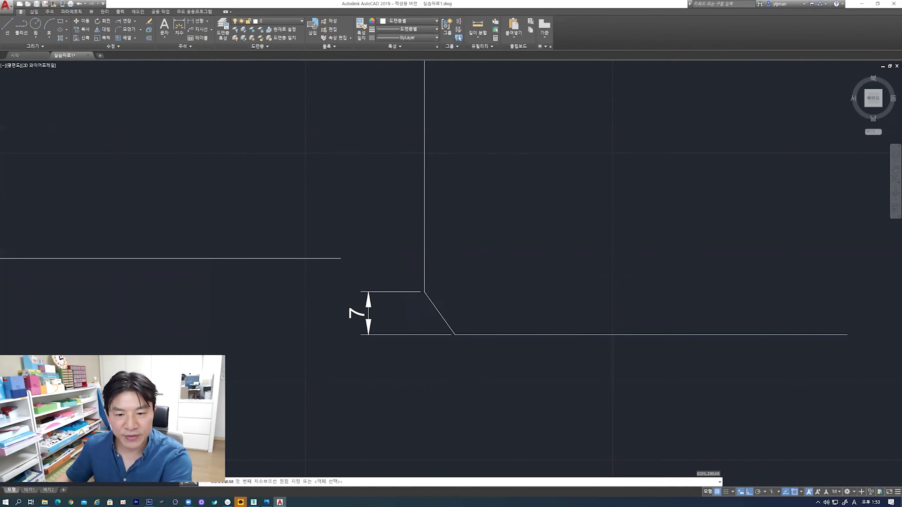
pyautogui.click(424, 291)
pyautogui.click(454, 334)
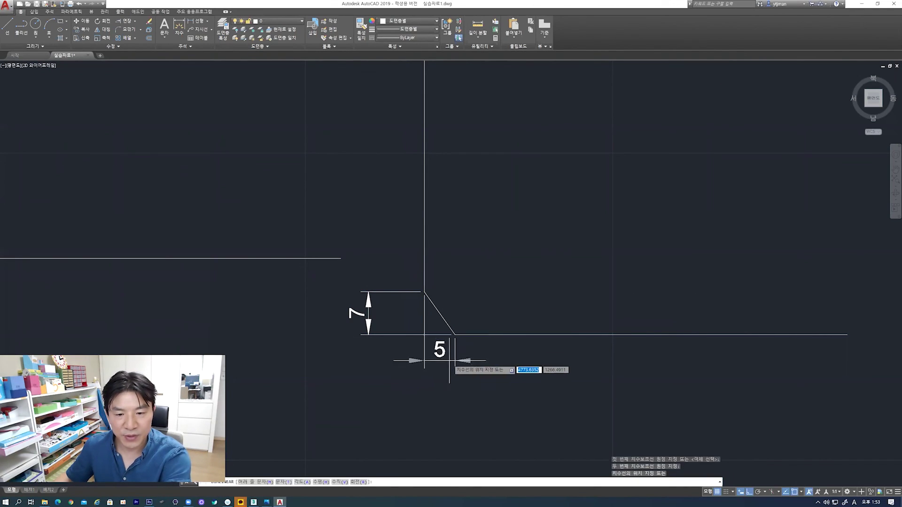
pyautogui.click(440, 398)
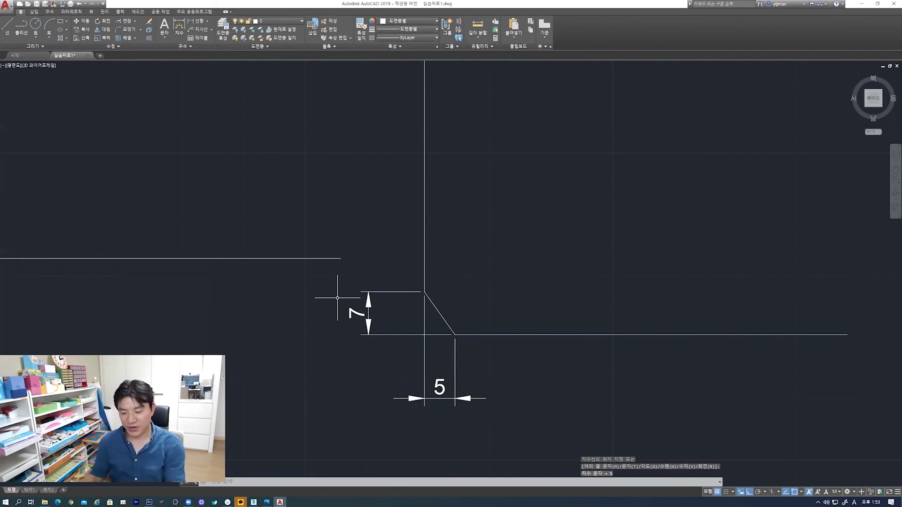